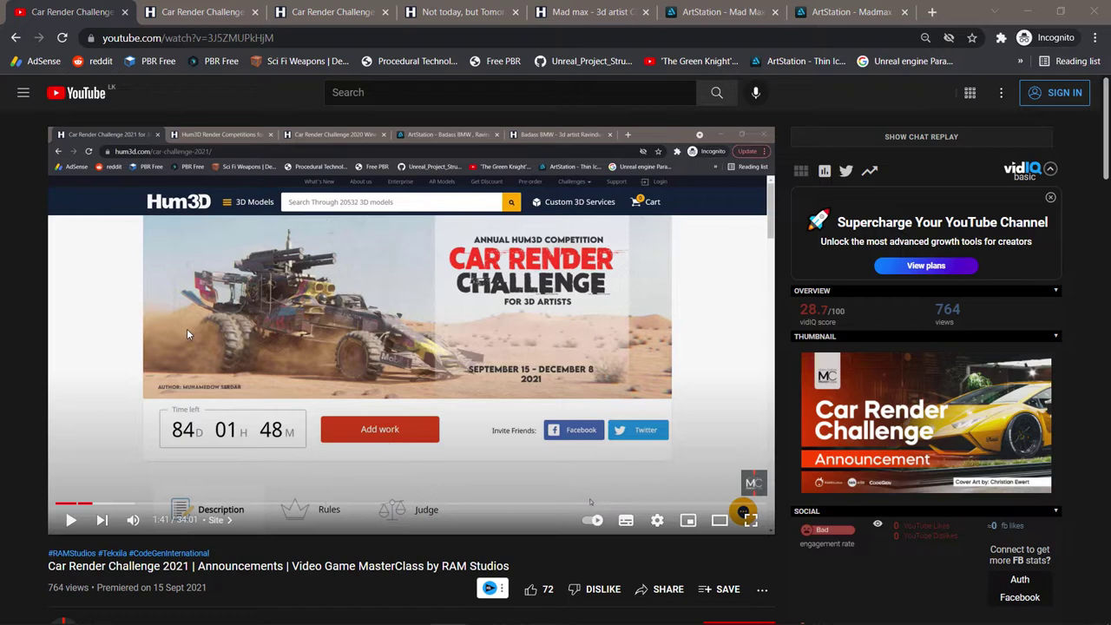
Step: Switch from the challenge video to the Hum3D Car Render Challenge 2021 page
left_click(228, 13)
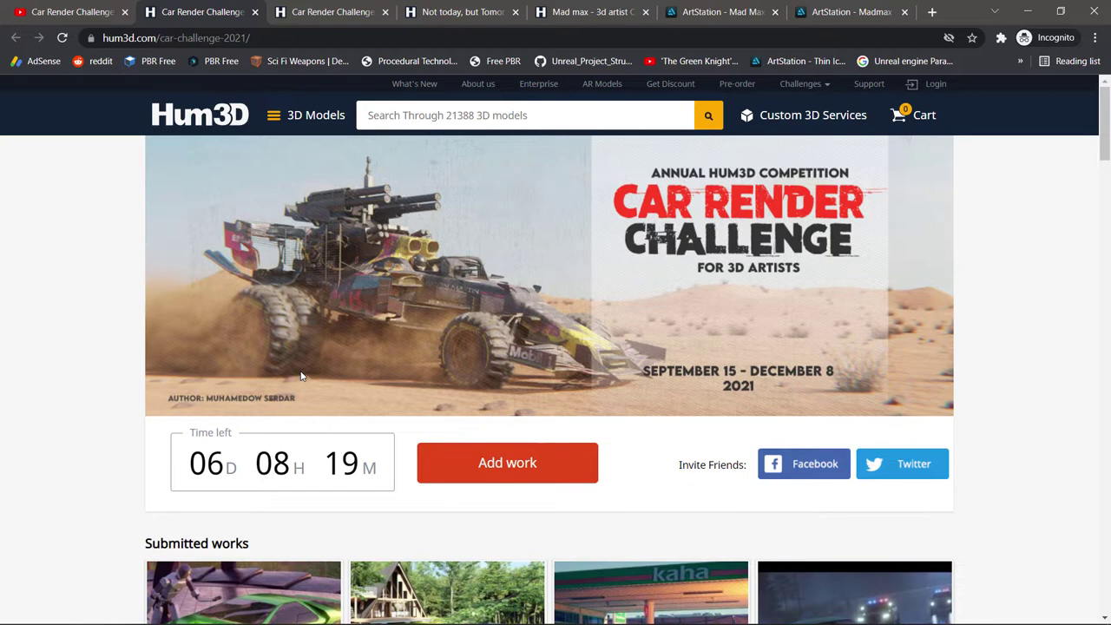
Step: Scroll to Submitted works and open the full Car Render Challenge 2021 gallery
scroll(377, 348, "down", 3)
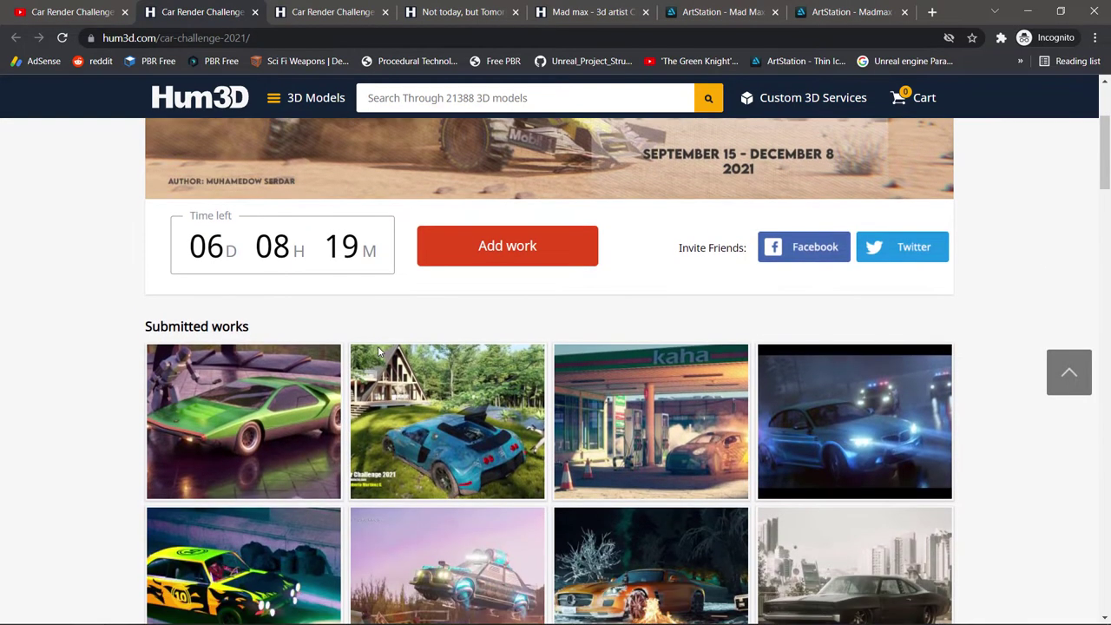
scroll(377, 349, "down", 2)
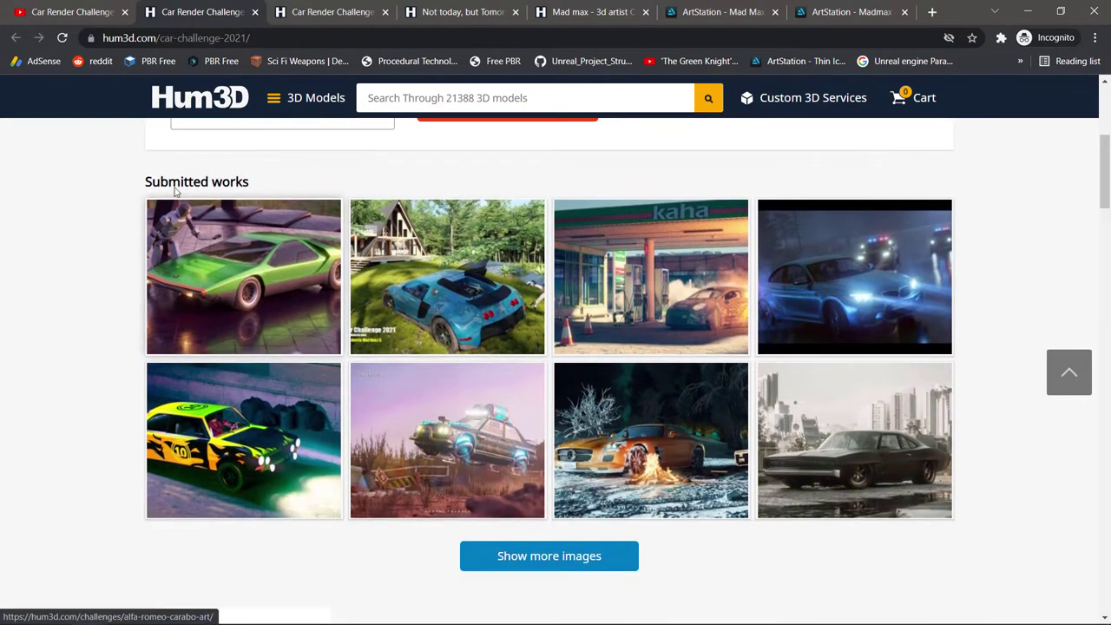
left_click(275, 168)
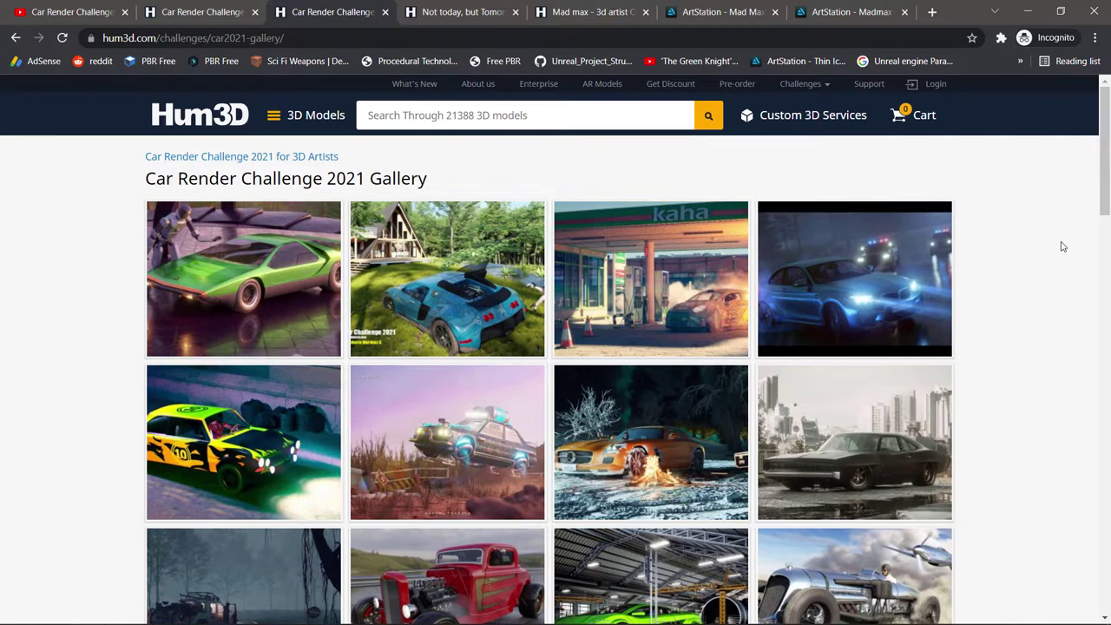
Step: Browse the gallery and bring up the 'Not today, but Tomorrow' entry
scroll(1093, 243, "down", 2)
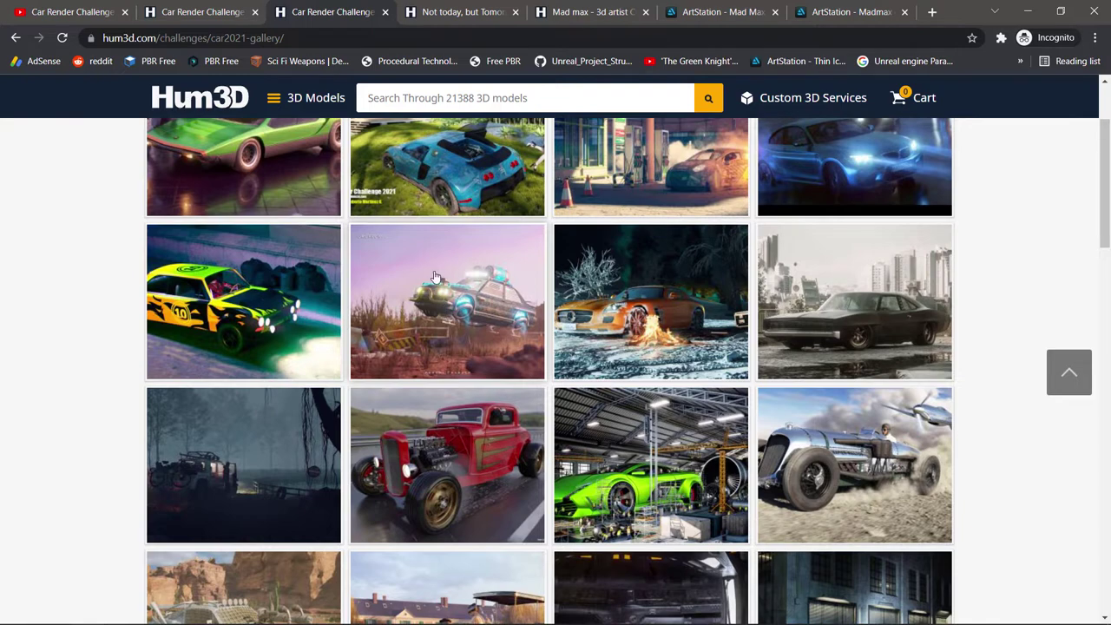
scroll(510, 291, "down", 2)
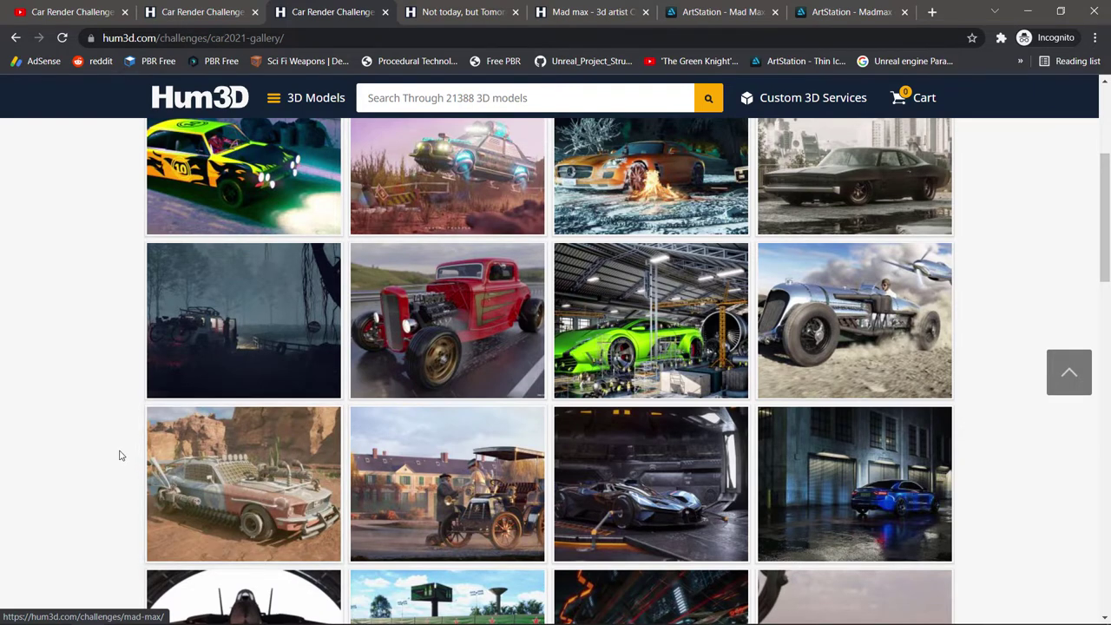
scroll(105, 449, "down", 1)
scroll(87, 446, "up", 1)
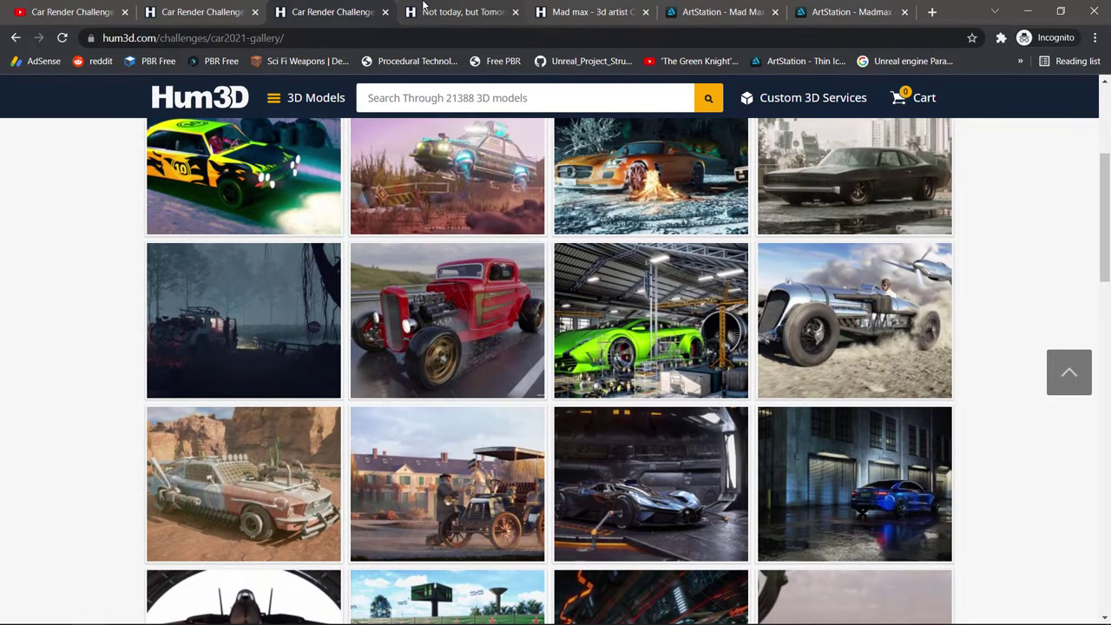
left_click(456, 11)
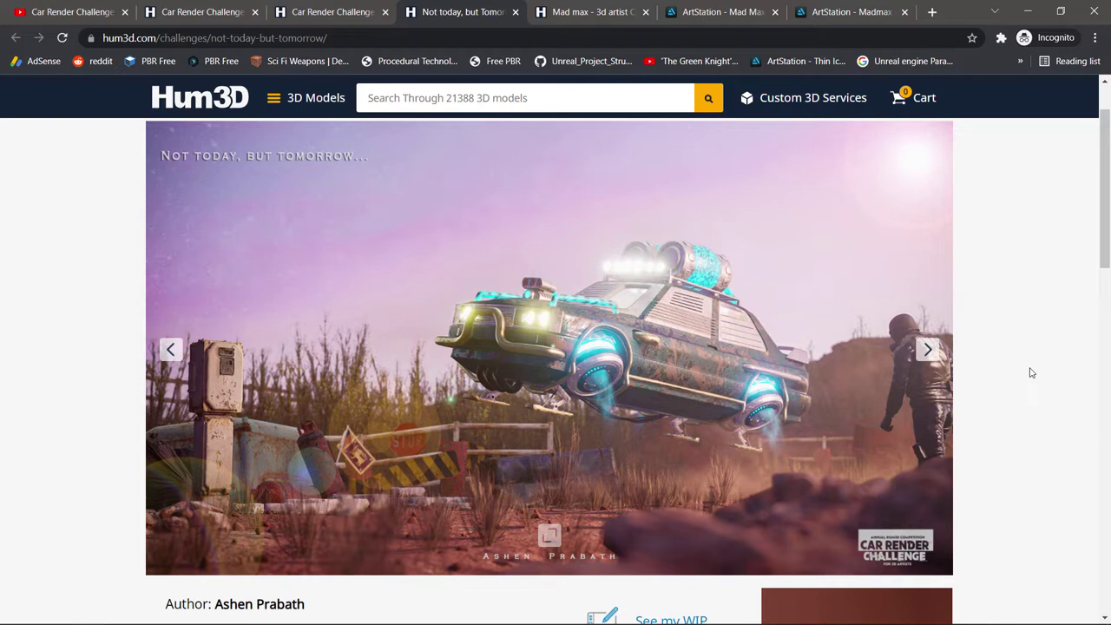
Step: Scroll the current entry, then switch to the 'Mad max - 3d artist' entry page
left_click_drag(1104, 232, 1104, 317)
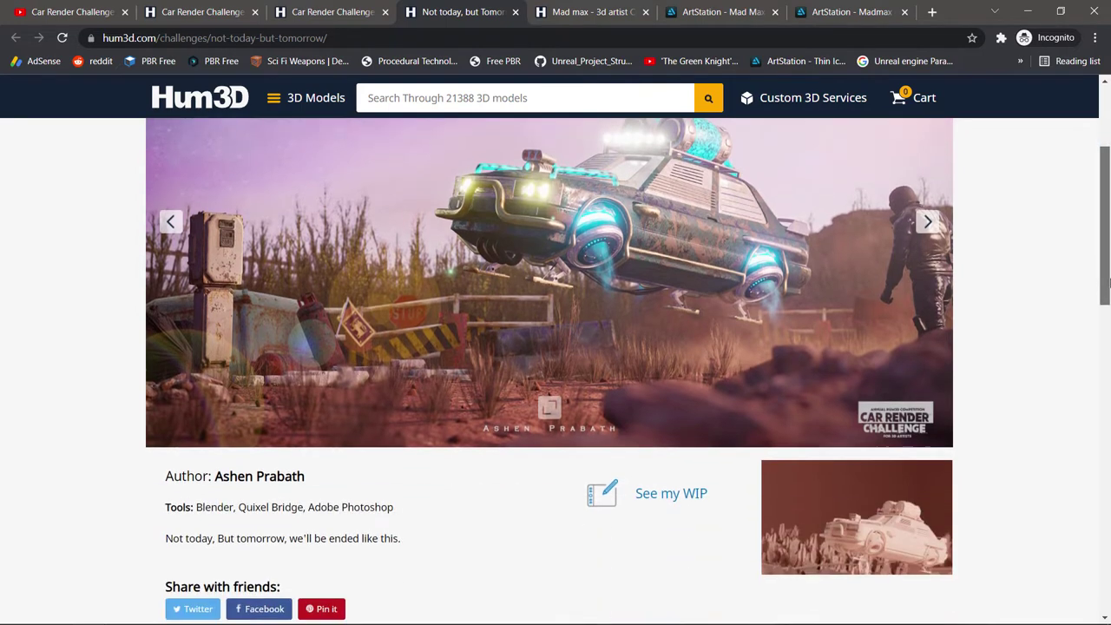
scroll(344, 507, "up", 3)
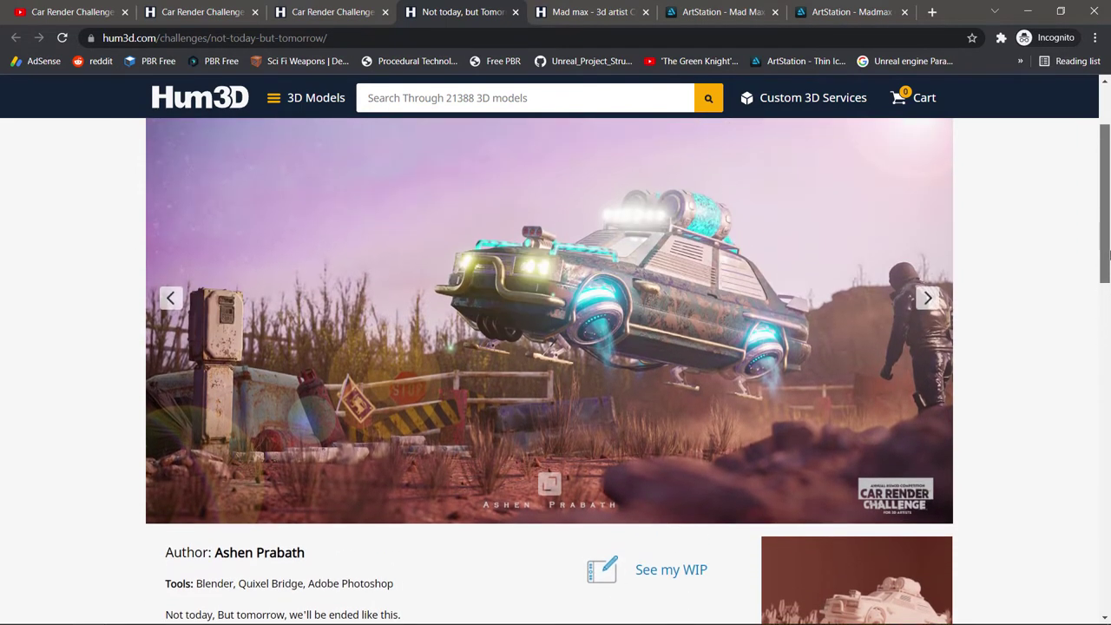
scroll(521, 485, "up", 2)
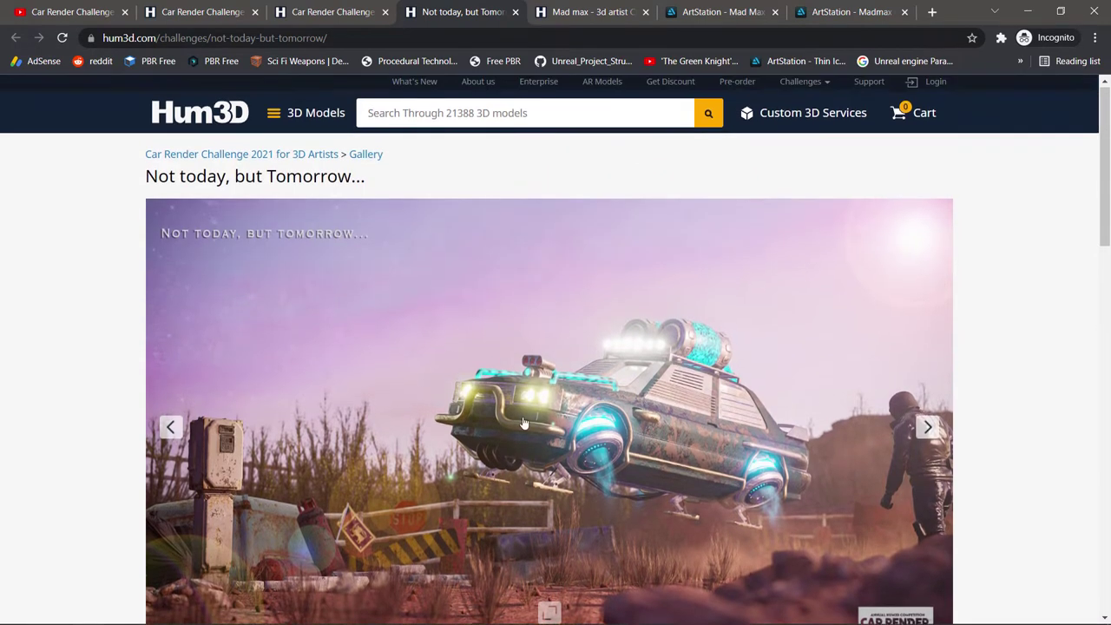
scroll(532, 455, "down", 1)
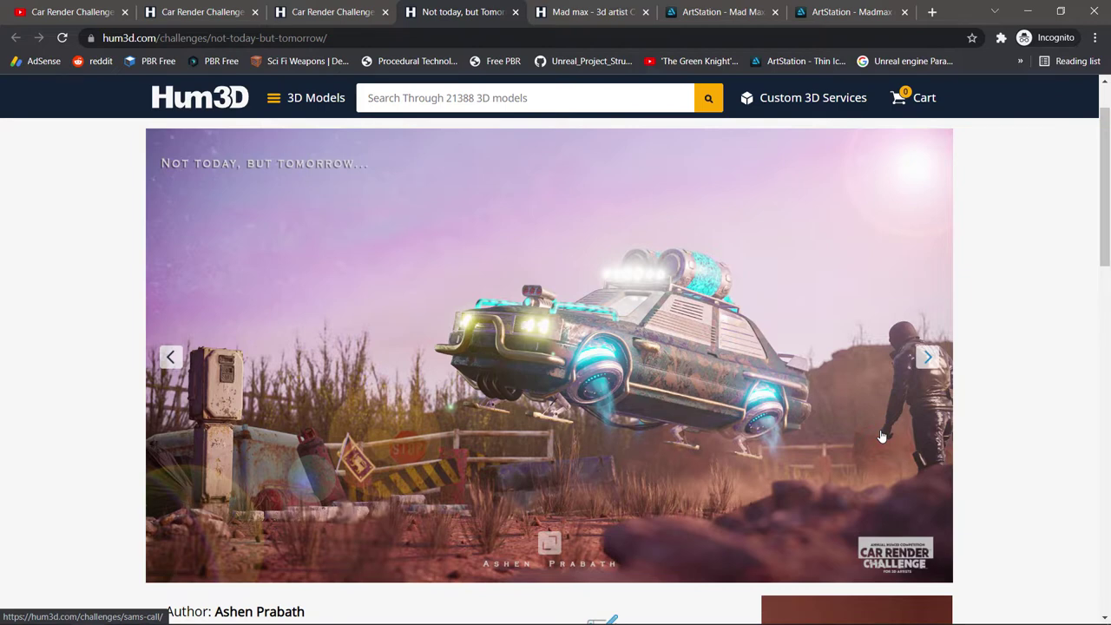
left_click(567, 11)
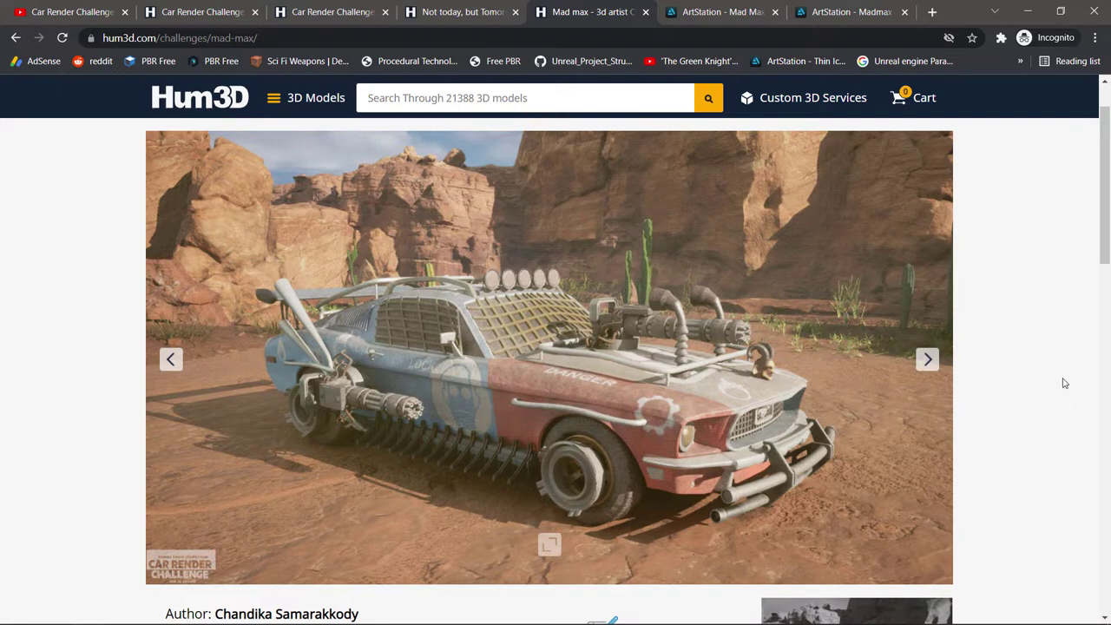
Step: Read the Mad Max entry's tools and description, then go to its ArtStation page
scroll(1065, 383, "down", 2)
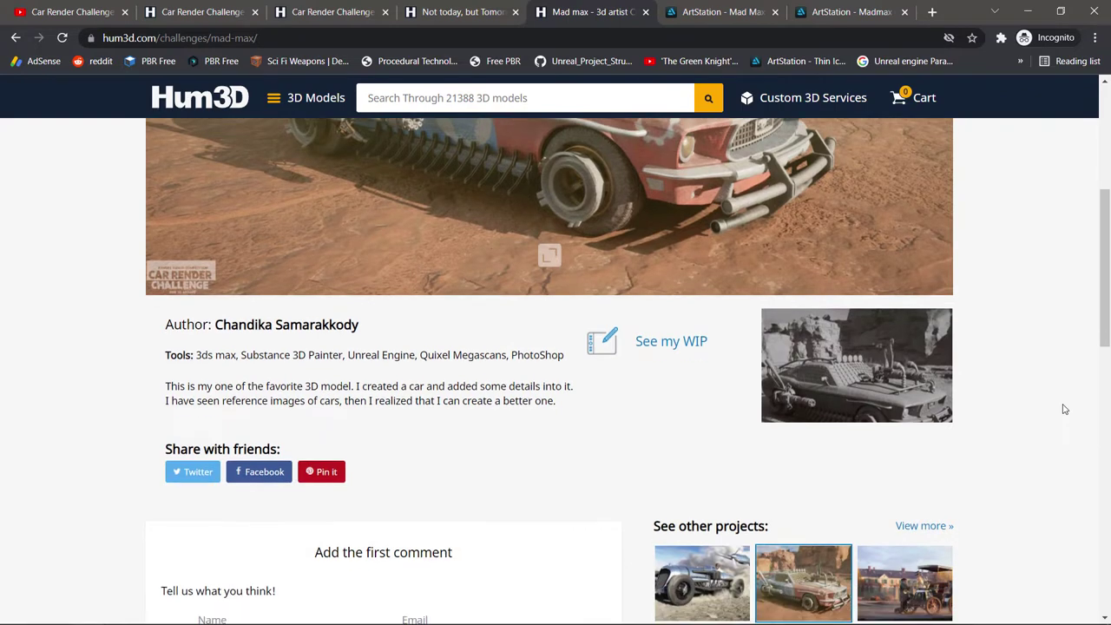
scroll(1064, 409, "up", 2)
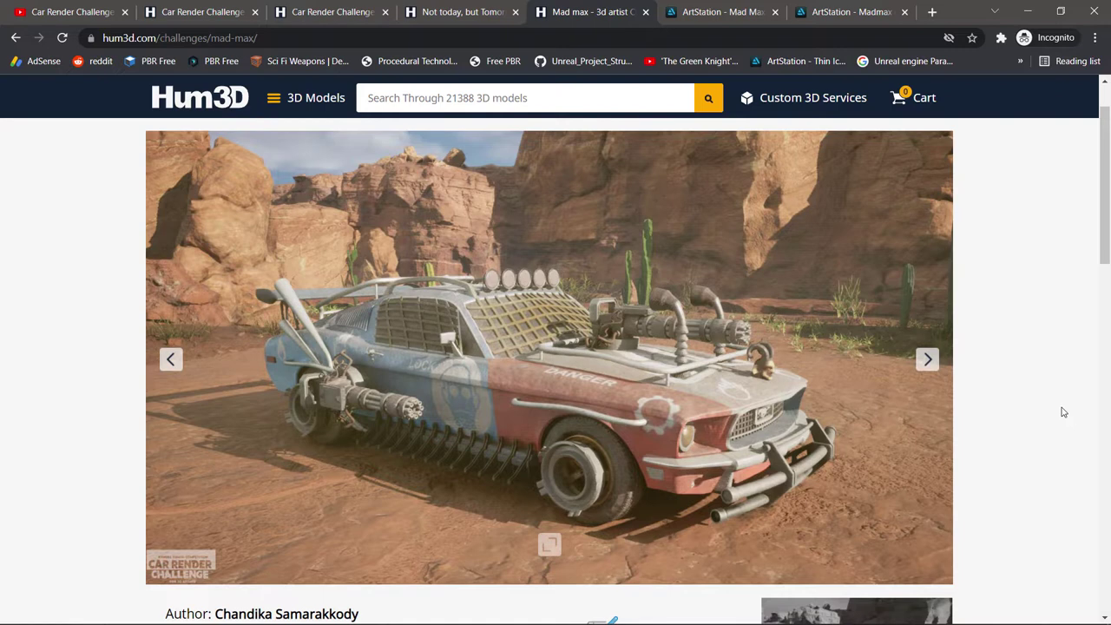
left_click(724, 11)
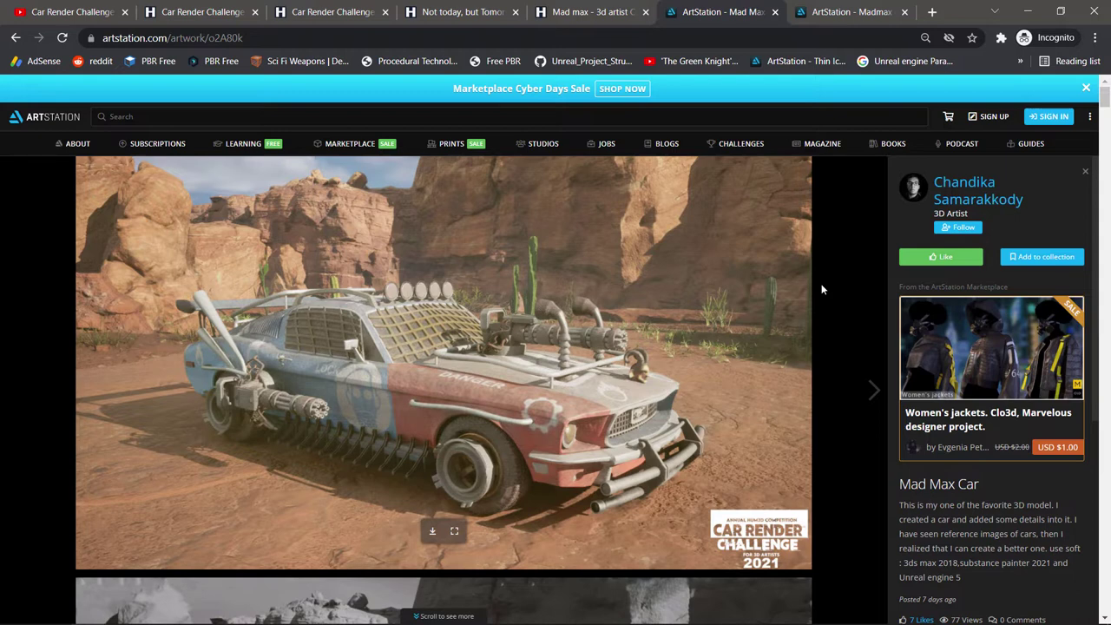
Step: Browse all the Mad Max Car renders and wireframes, then go to the older 'Madmax car' artwork
scroll(795, 333, "down", 4)
scroll(792, 379, "down", 3)
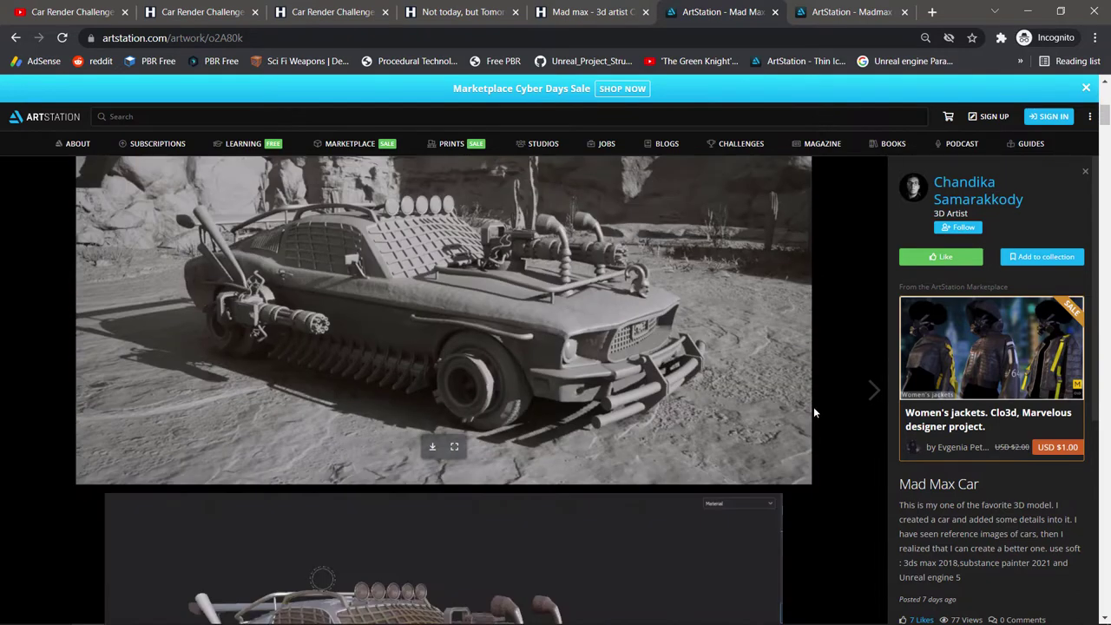
scroll(812, 406, "down", 3)
scroll(798, 426, "down", 2)
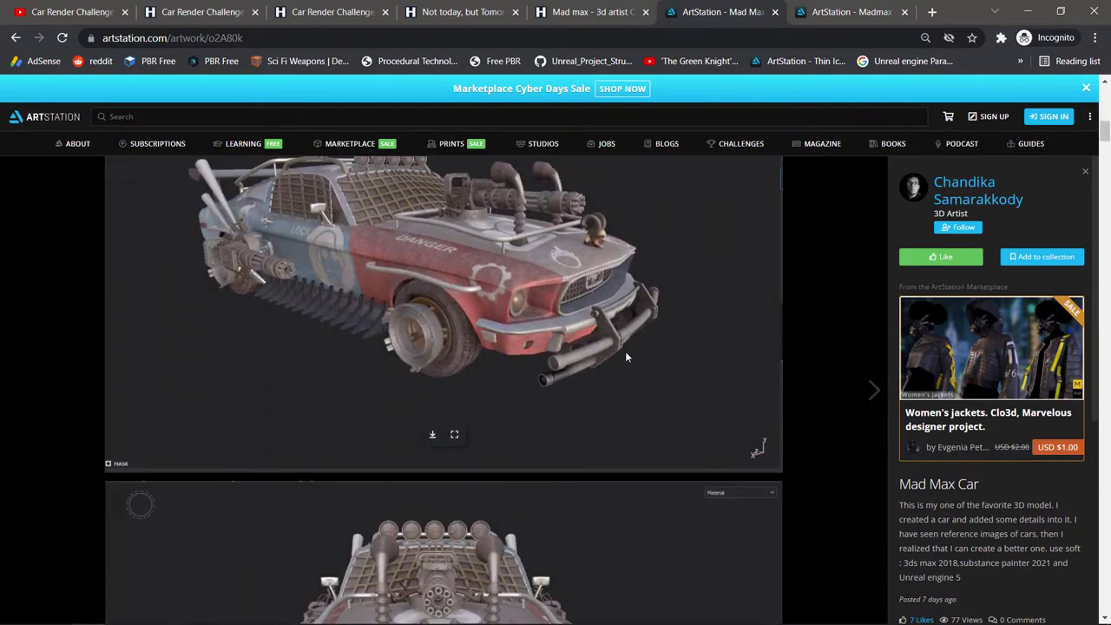
scroll(703, 364, "down", 4)
scroll(607, 364, "down", 2)
scroll(547, 369, "down", 5)
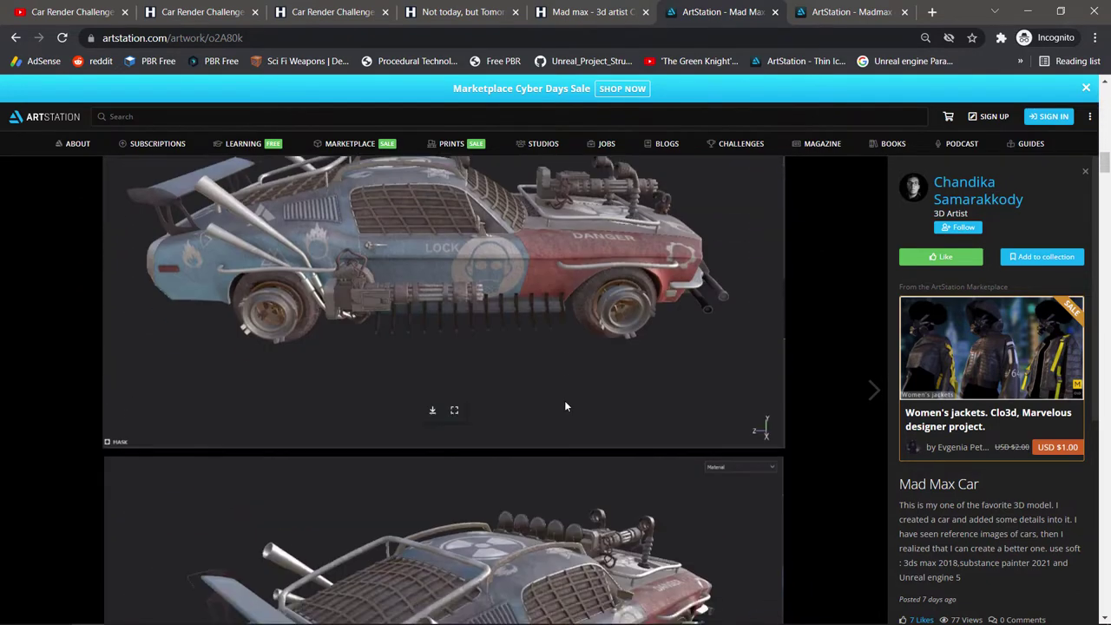
scroll(552, 381, "down", 3)
scroll(542, 368, "down", 3)
scroll(593, 390, "down", 4)
scroll(619, 388, "down", 4)
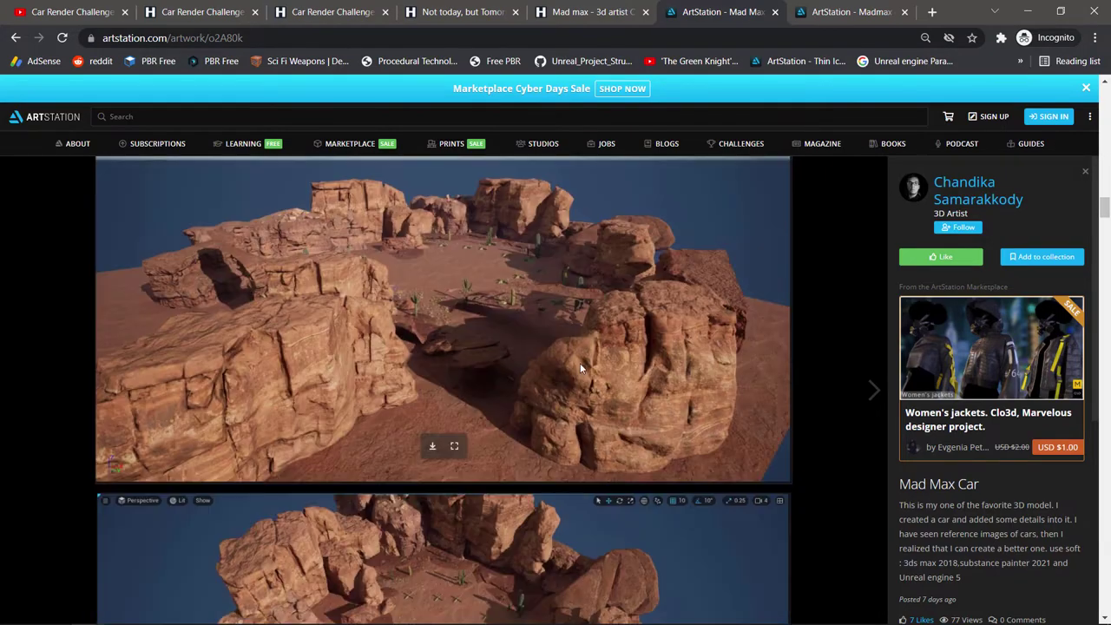
scroll(580, 363, "down", 3)
scroll(596, 382, "down", 3)
scroll(597, 380, "down", 3)
scroll(602, 382, "down", 3)
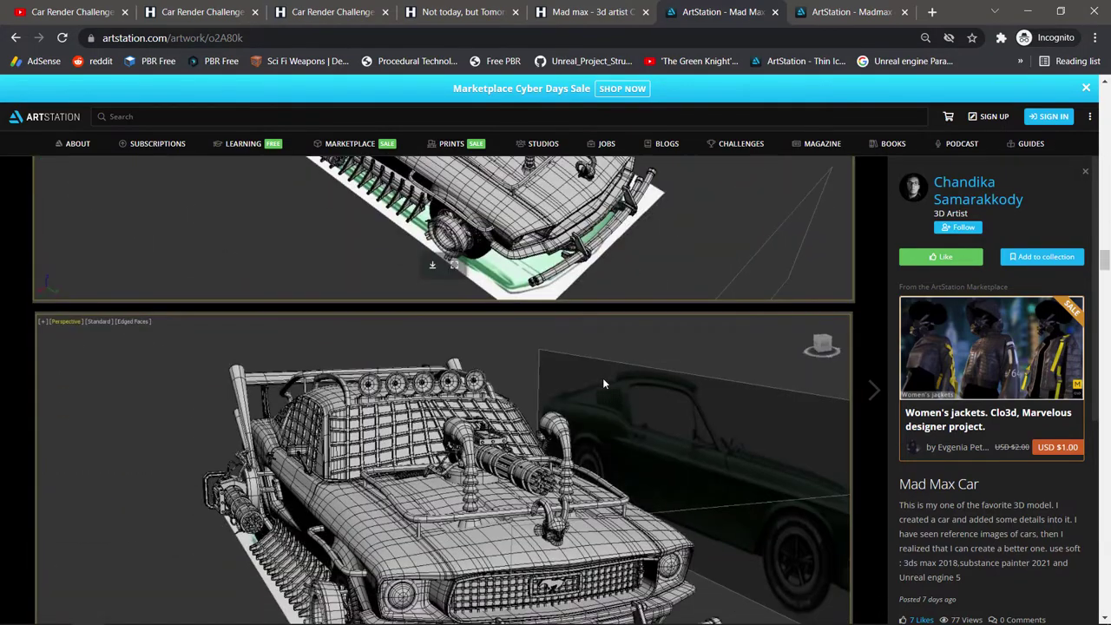
scroll(604, 384, "down", 2)
scroll(605, 385, "down", 3)
scroll(605, 385, "down", 3)
scroll(791, 461, "down", 2)
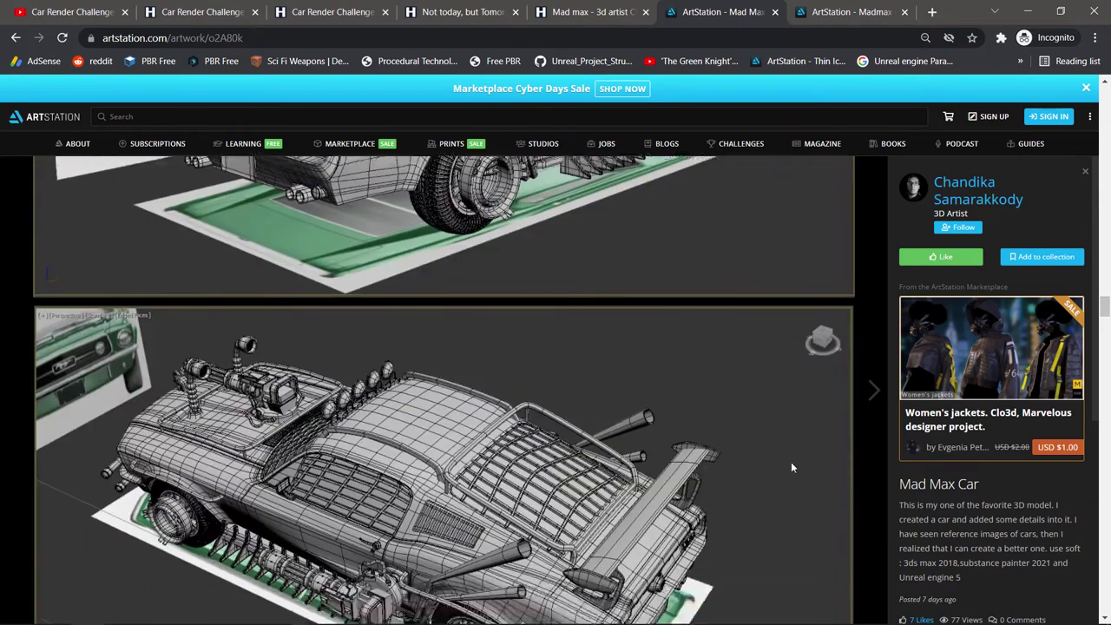
left_click_drag(1105, 314, 1106, 104)
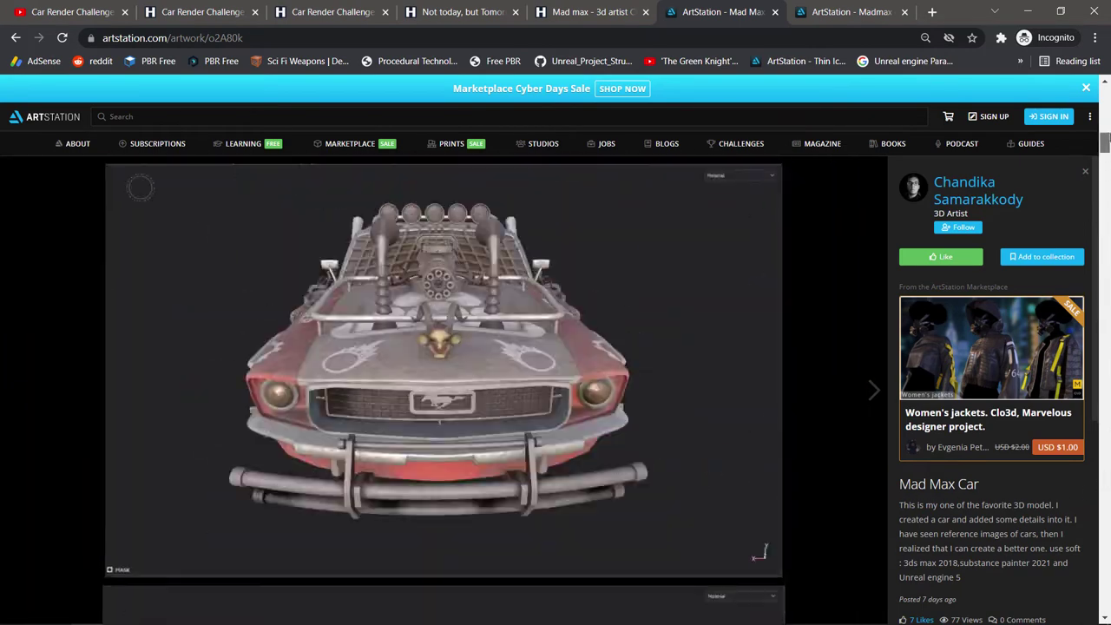
scroll(827, 323, "up", 2)
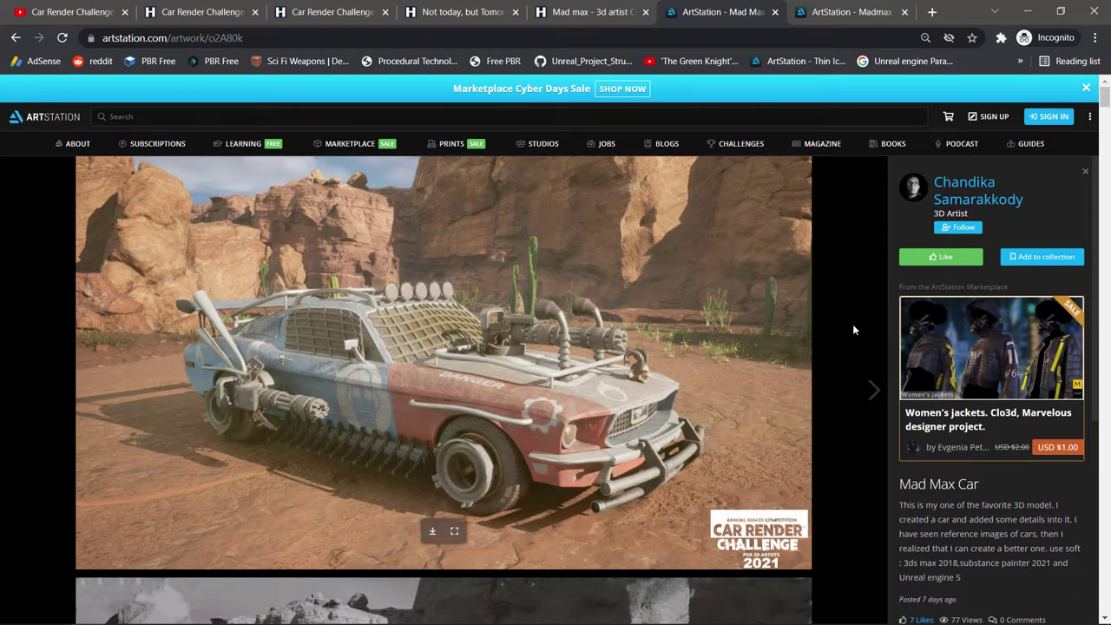
left_click(846, 12)
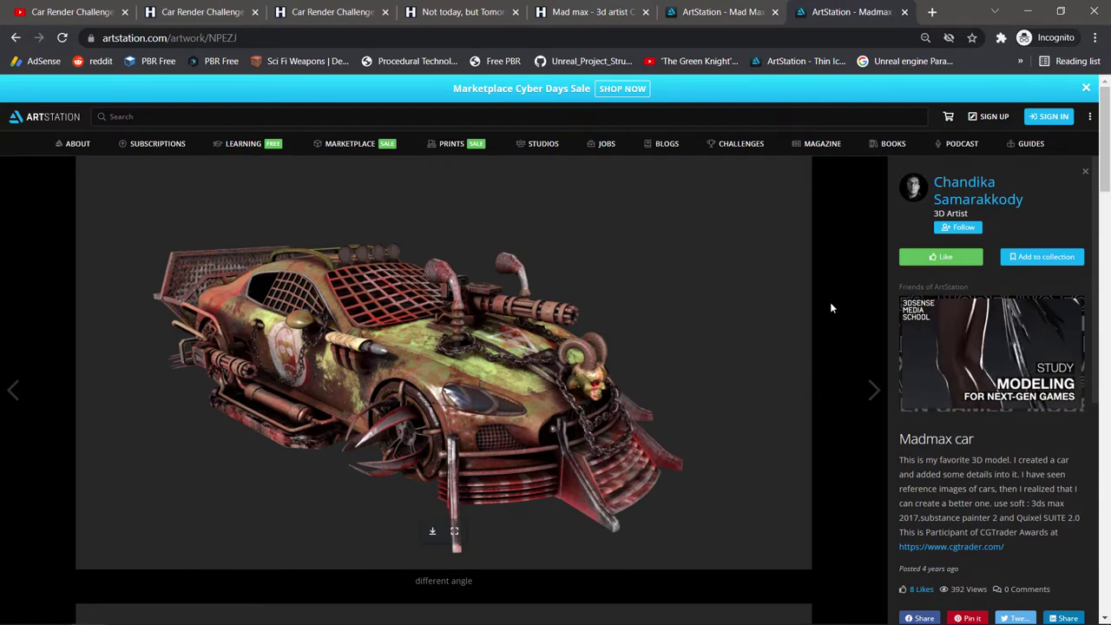
Step: Flip between both artworks, then scroll through the Madmax car's Front and wireframe images
left_click(704, 10)
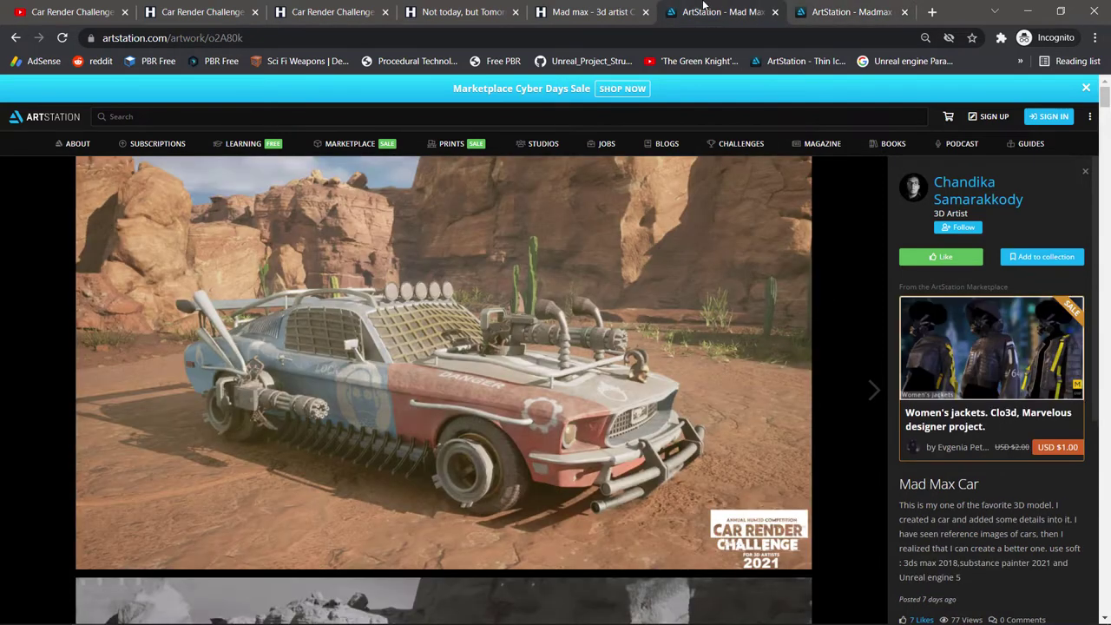
left_click(850, 11)
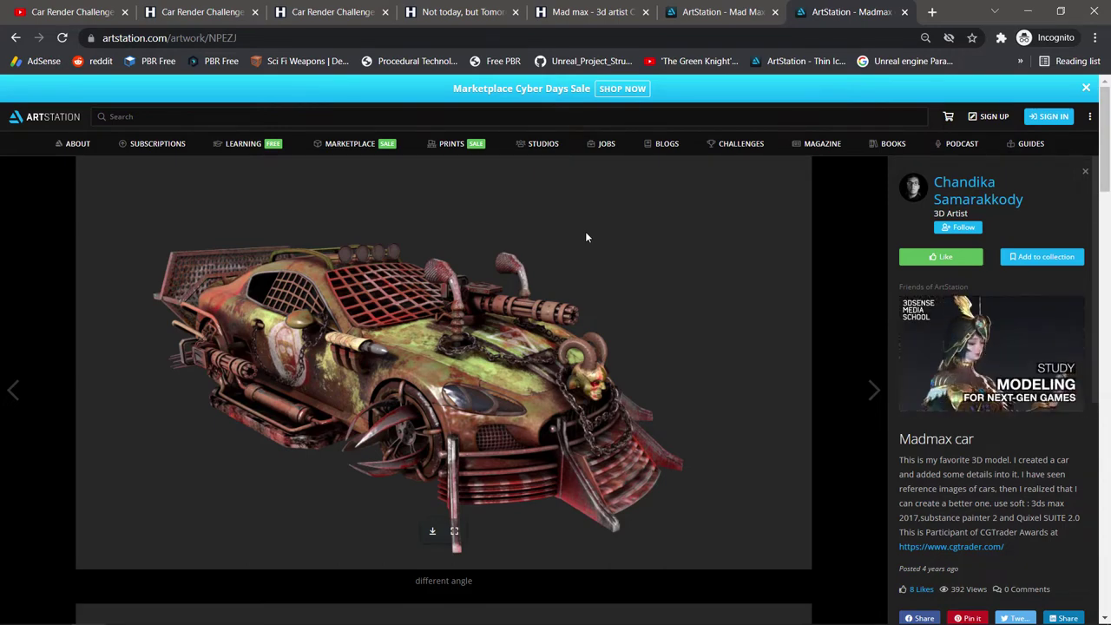
scroll(588, 248, "down", 3)
scroll(590, 281, "down", 3)
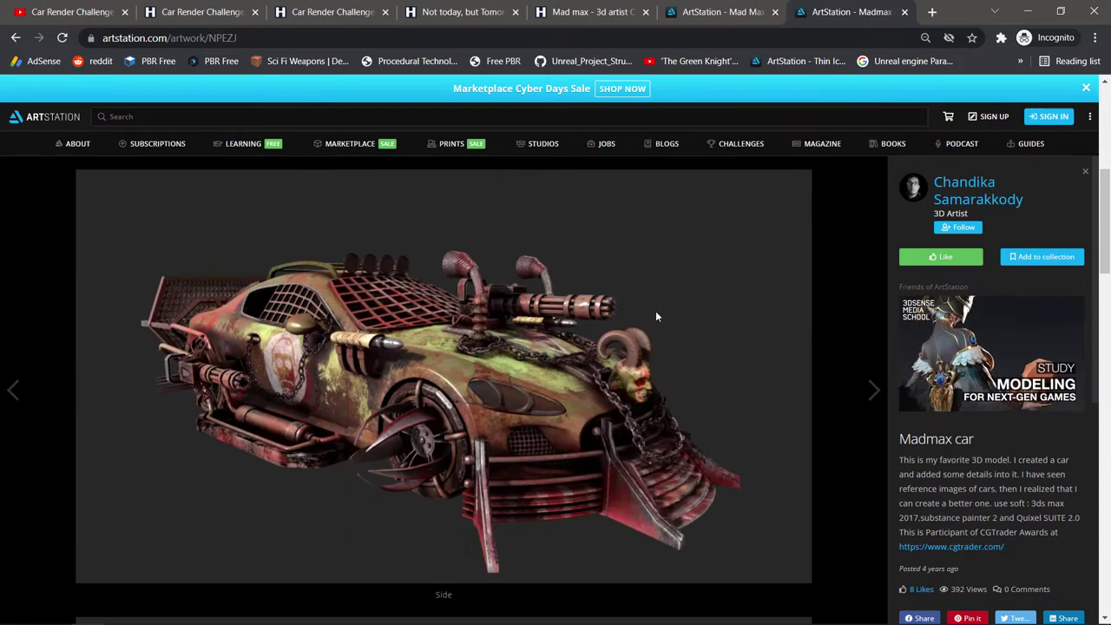
scroll(655, 311, "down", 2)
scroll(727, 337, "down", 3)
scroll(740, 356, "down", 3)
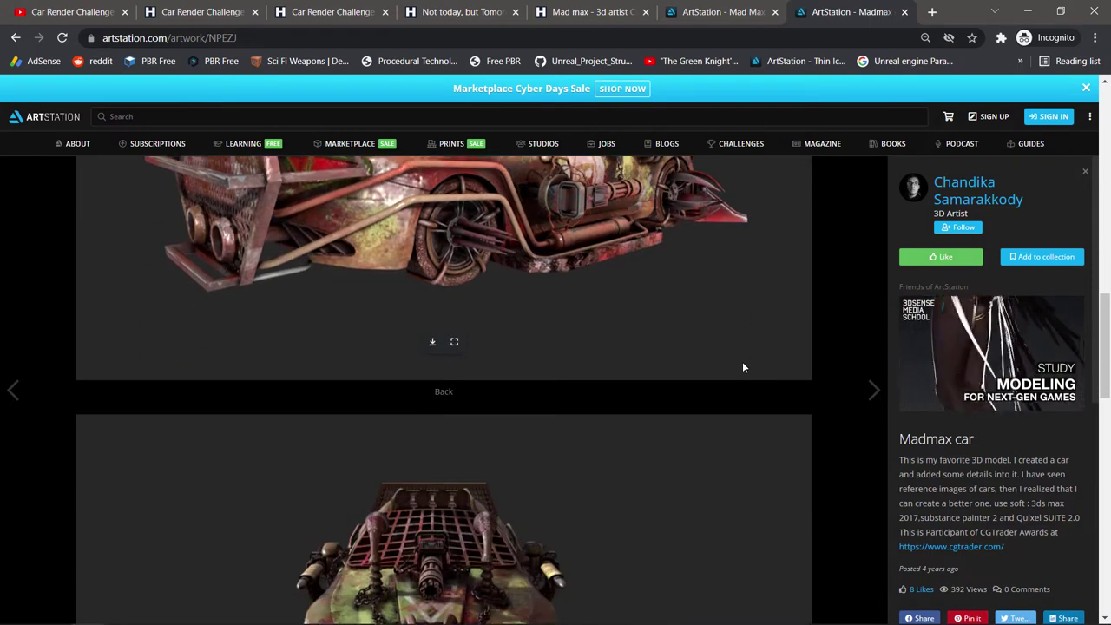
scroll(736, 373, "down", 2)
scroll(738, 389, "down", 1)
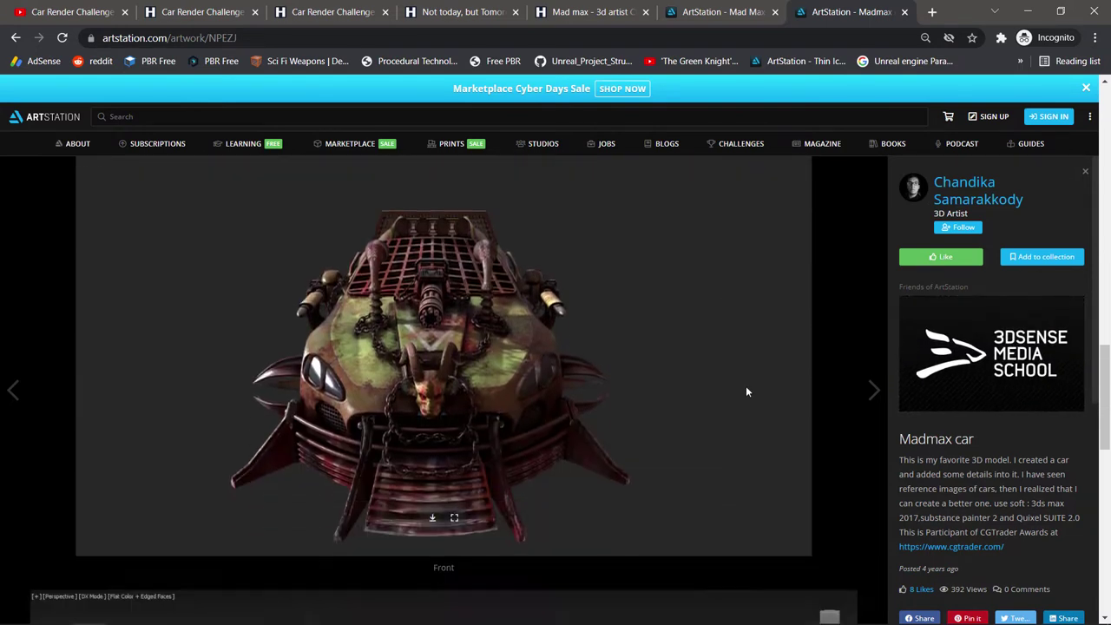
scroll(745, 391, "down", 4)
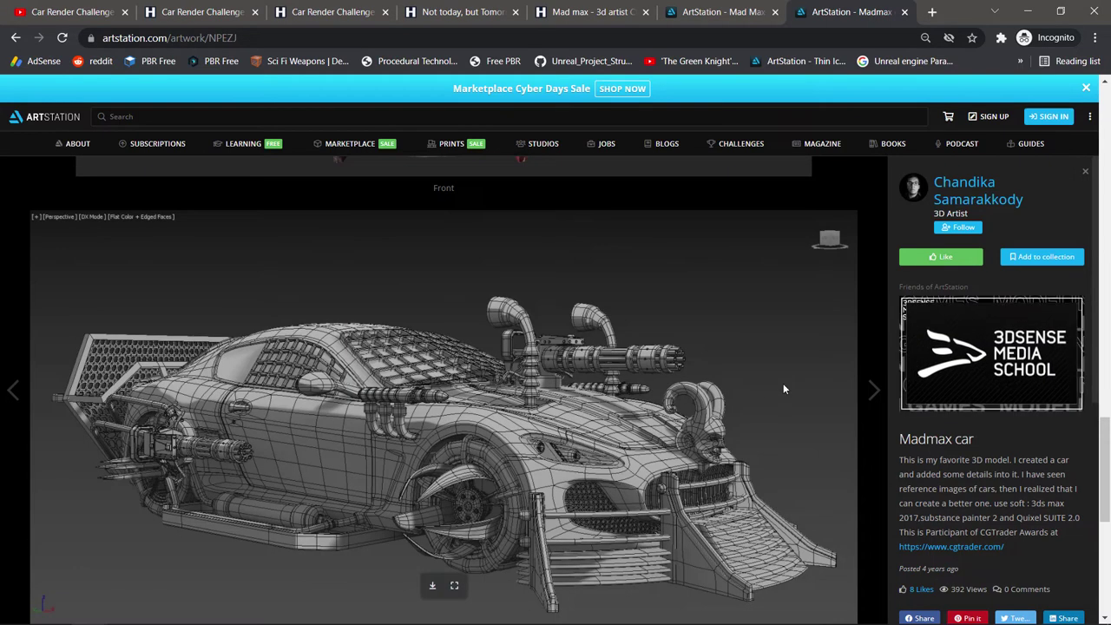
Step: Scroll through the remaining Madmax Side images, then return to the Mad Max Car artwork
left_click(720, 12)
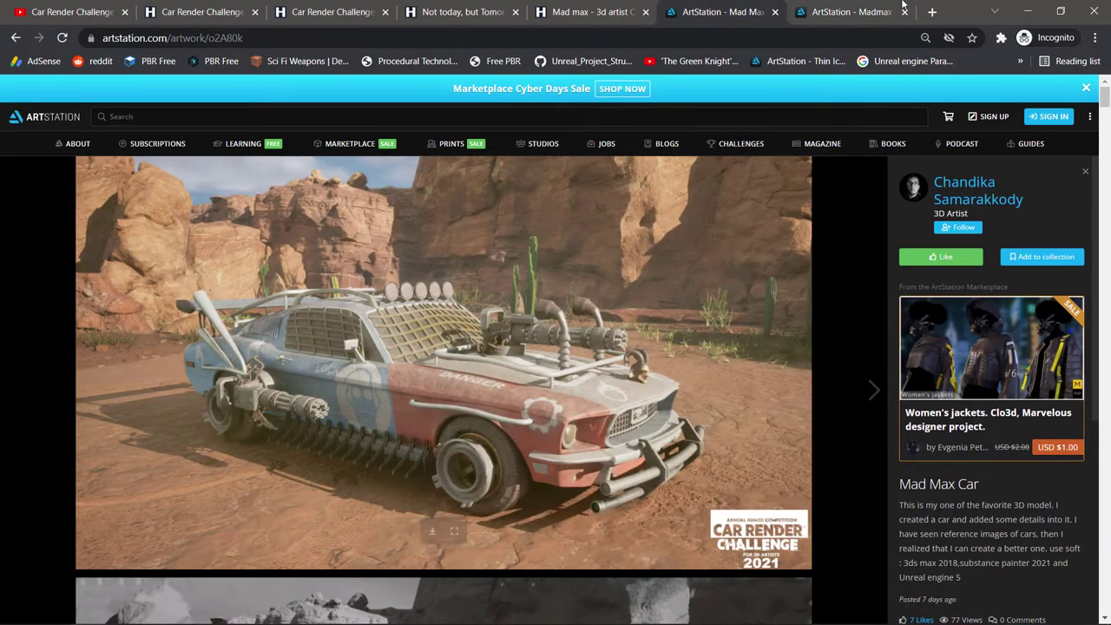
left_click(851, 12)
scroll(771, 320, "up", 4)
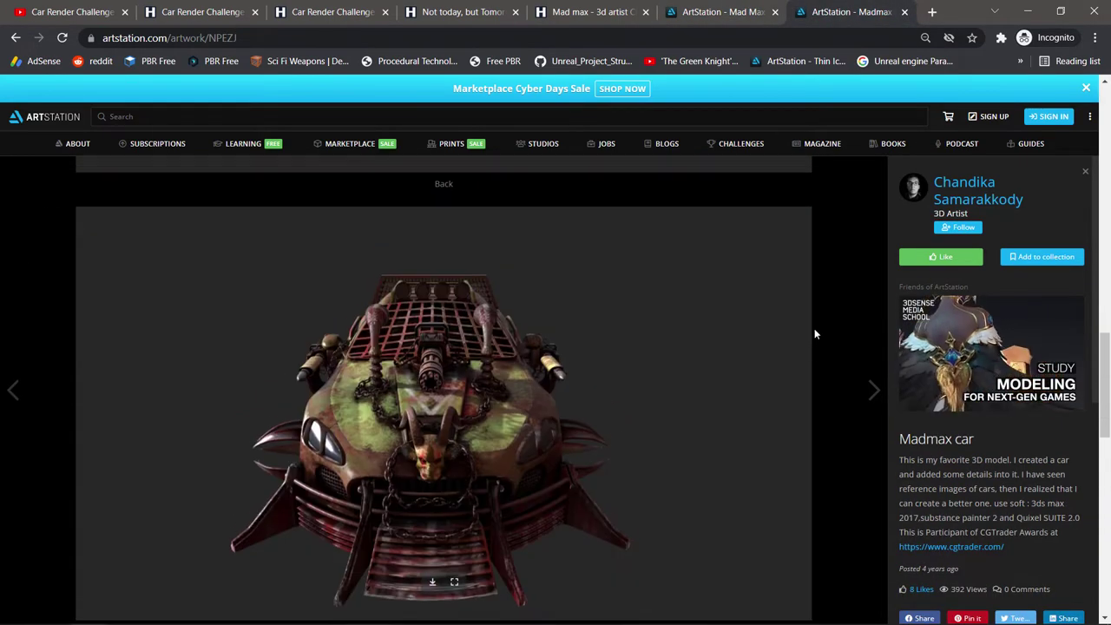
scroll(814, 328, "down", 3)
scroll(814, 329, "down", 4)
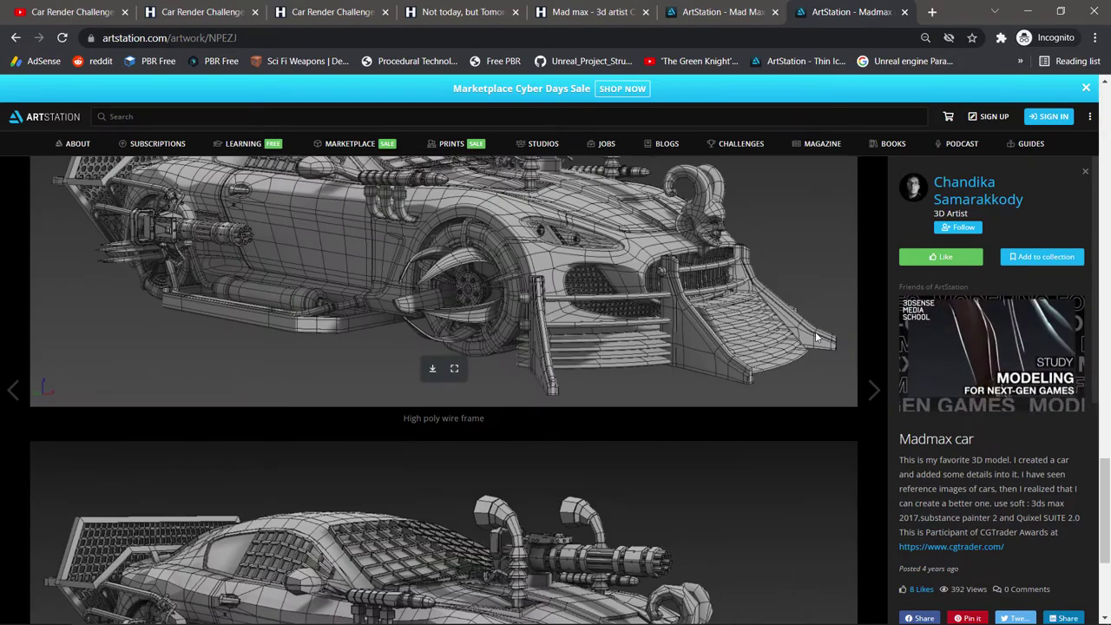
scroll(817, 337, "down", 3)
scroll(823, 360, "down", 2)
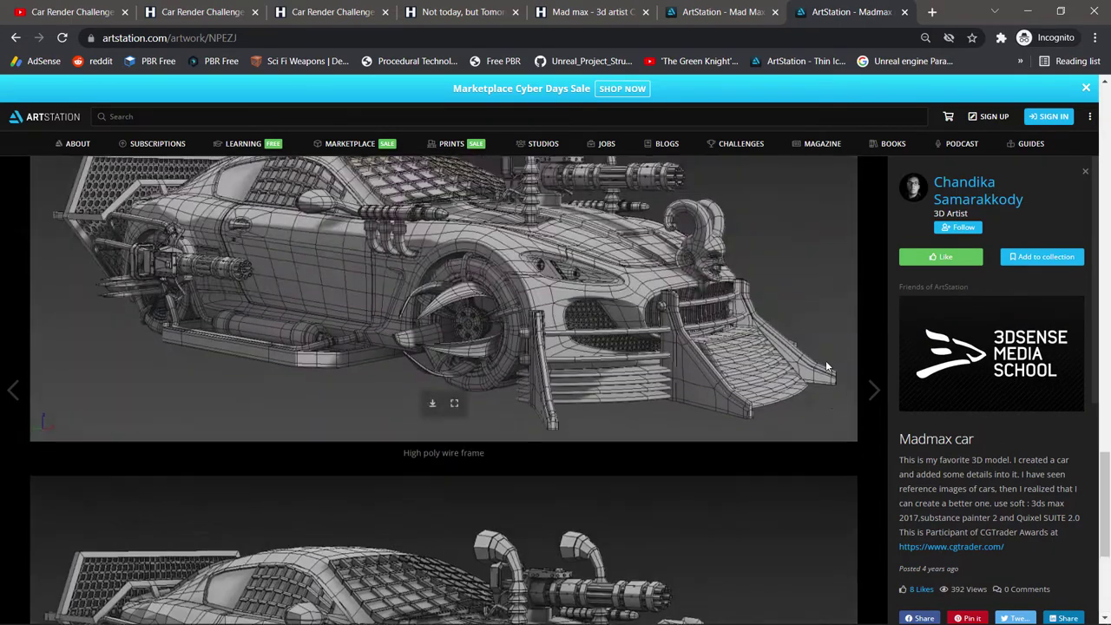
scroll(825, 360, "down", 6)
scroll(828, 388, "down", 2)
scroll(828, 390, "down", 4)
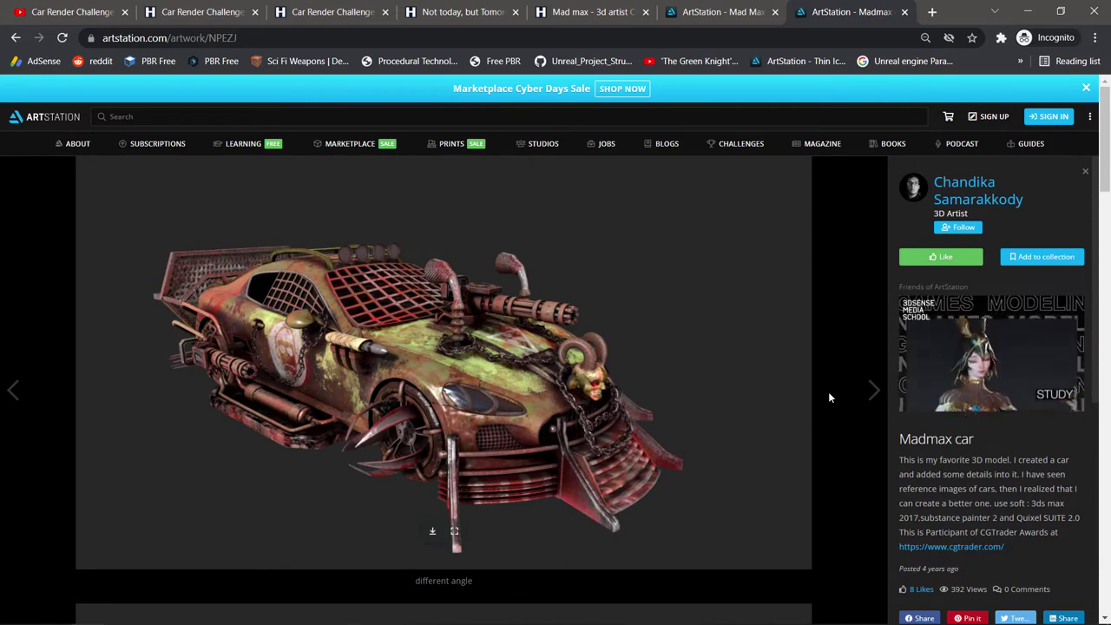
left_click(715, 10)
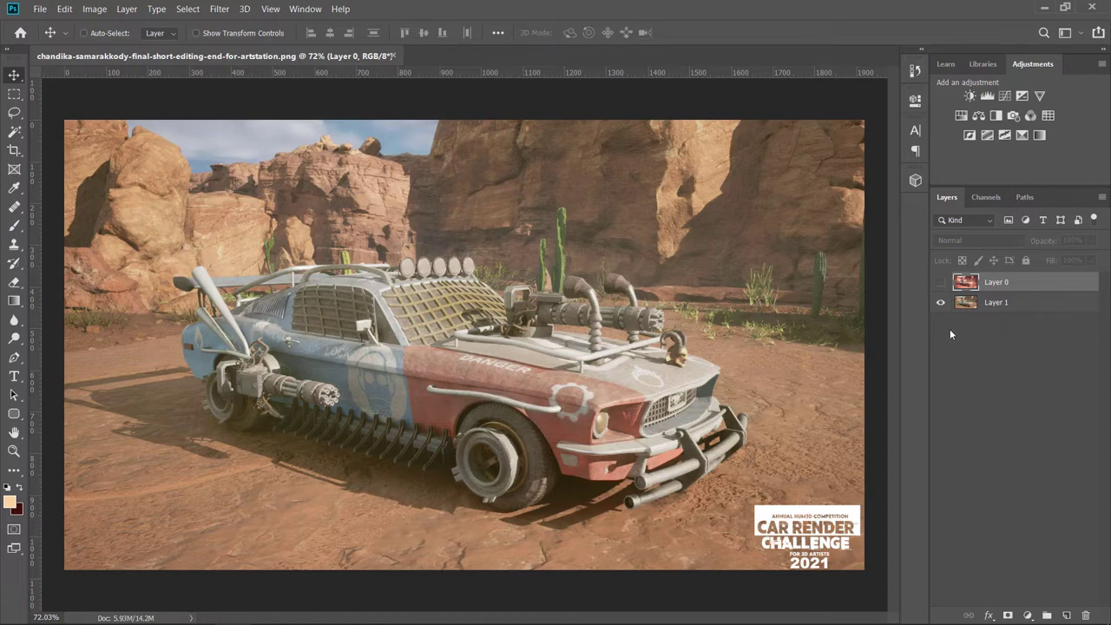
Step: Show the warm colour-graded Layer 0 and zoom in on the car
left_click(940, 283)
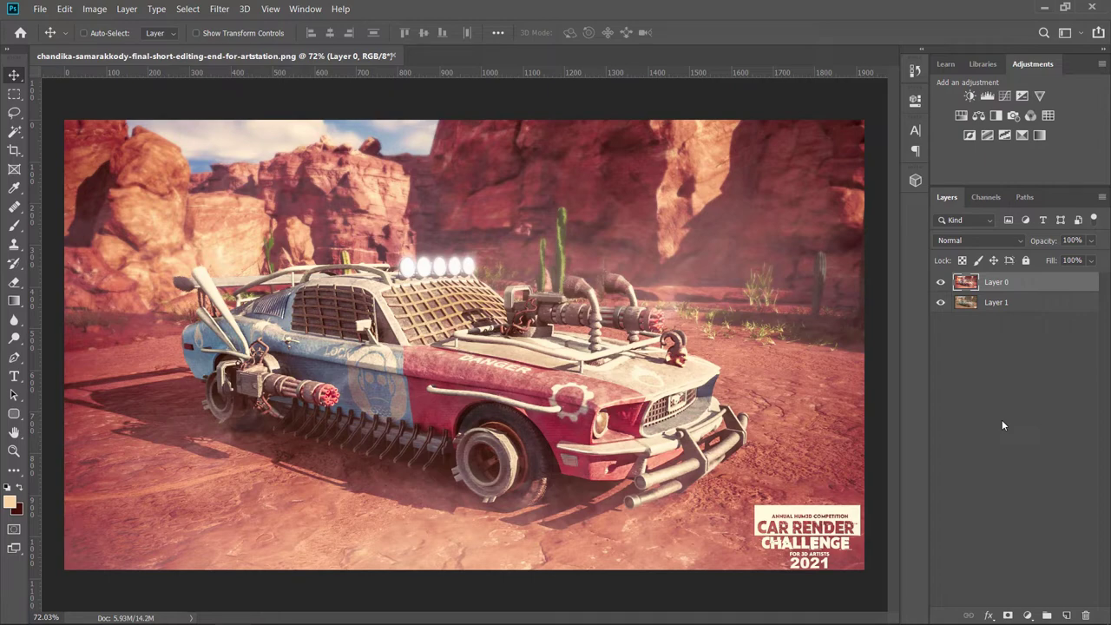
scroll(312, 416, "up", 2)
scroll(312, 416, "up", 2)
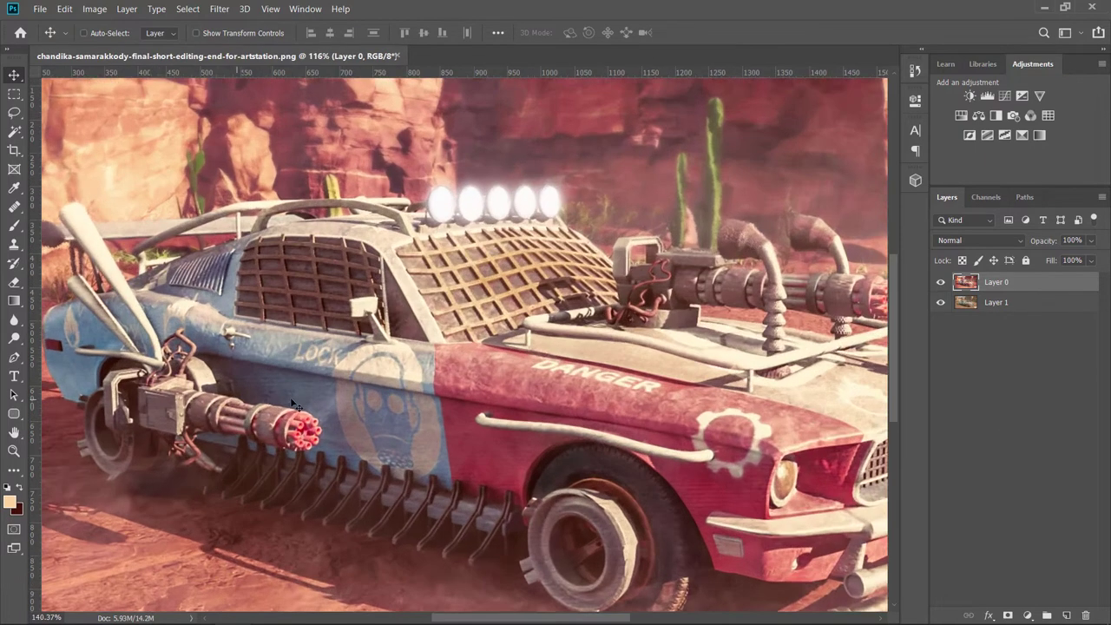
scroll(308, 423, "up", 2)
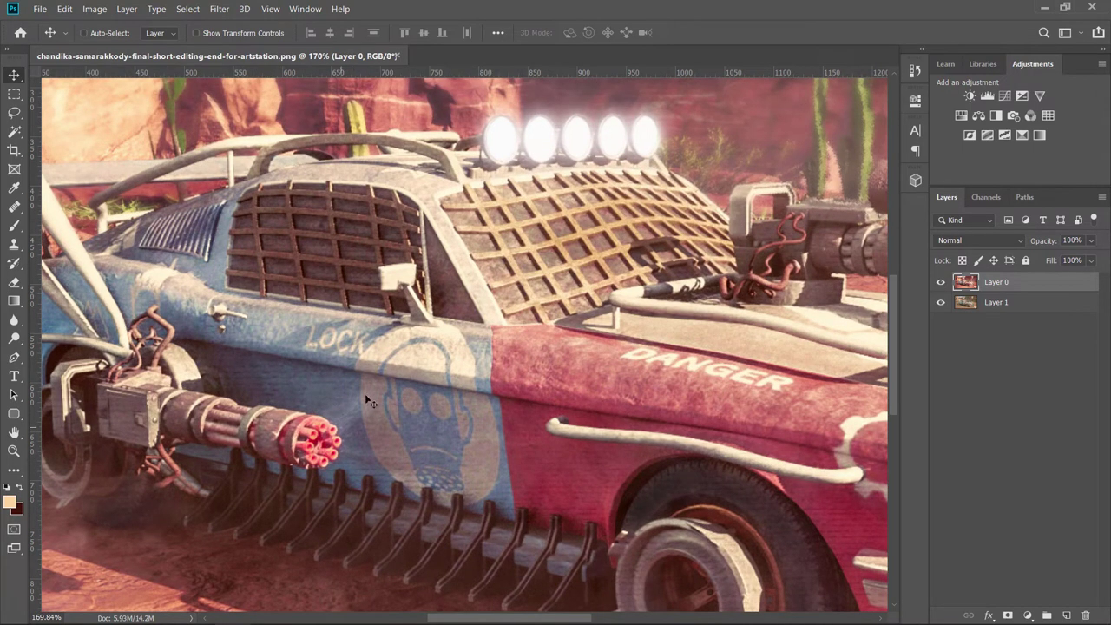
scroll(339, 459, "up", 1)
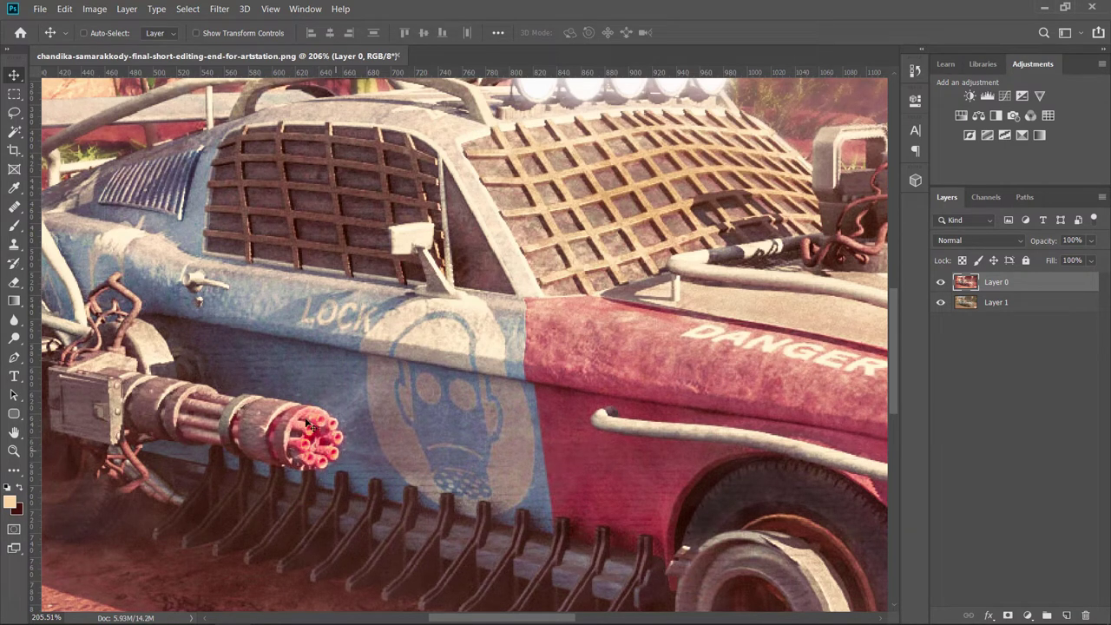
Step: Inspect the gun, roof lights and rocks up close, then zoom back out
scroll(364, 459, "down", 2)
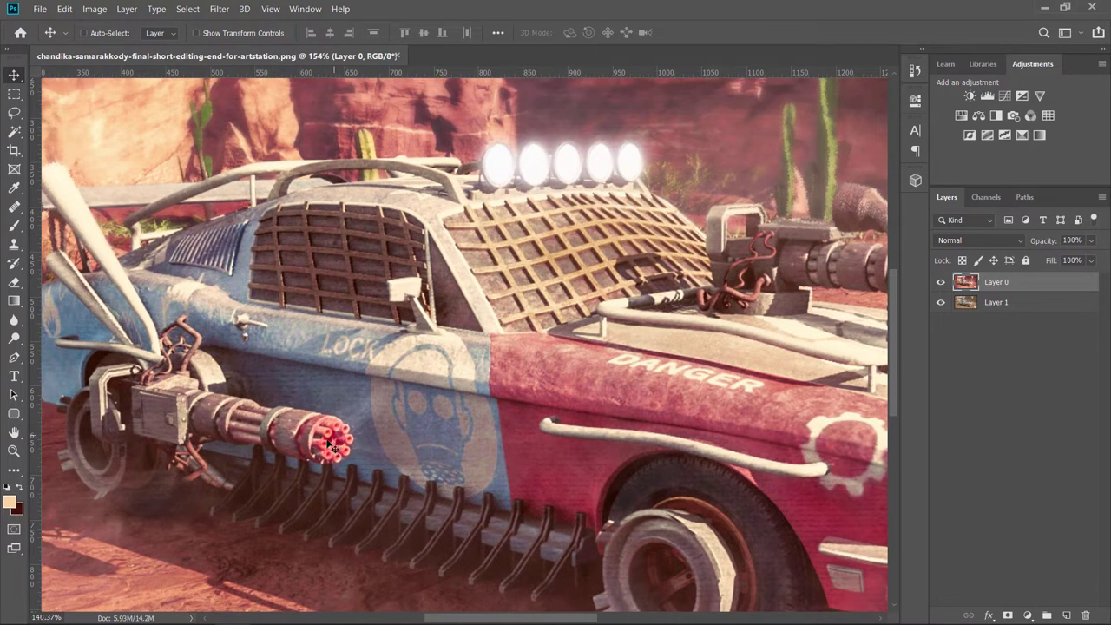
scroll(331, 443, "down", 1)
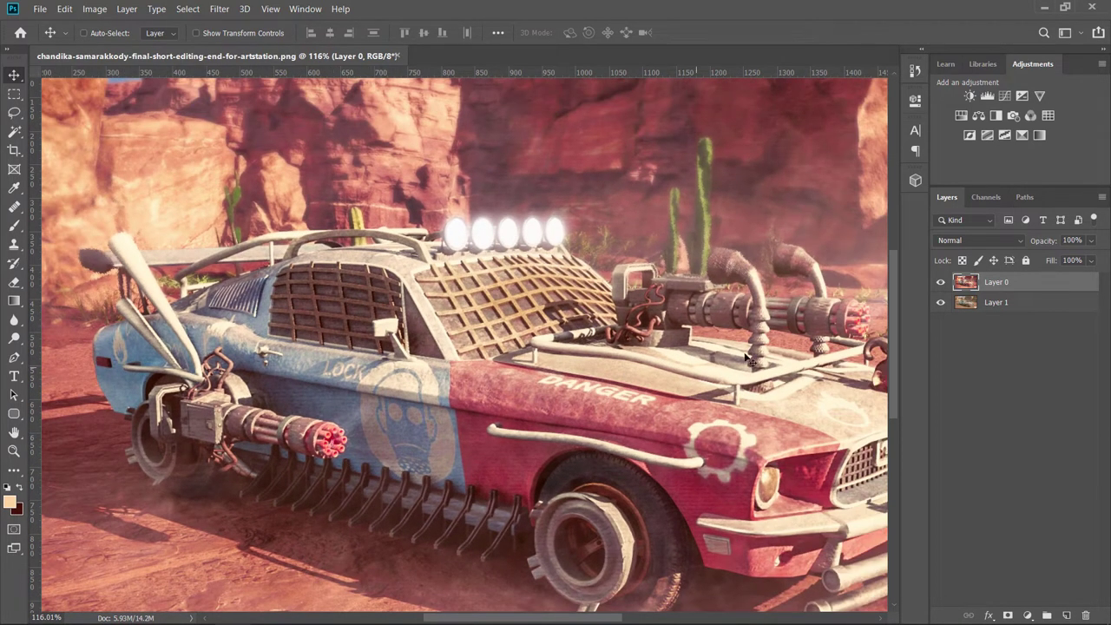
scroll(876, 316, "up", 1)
scroll(876, 317, "up", 3)
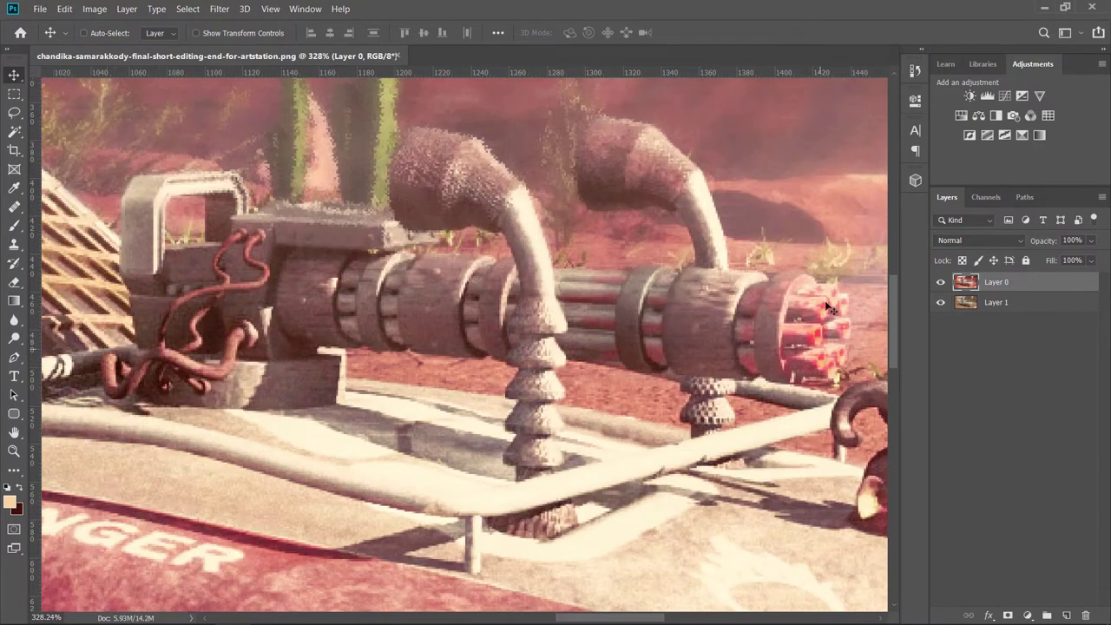
scroll(699, 307, "down", 2)
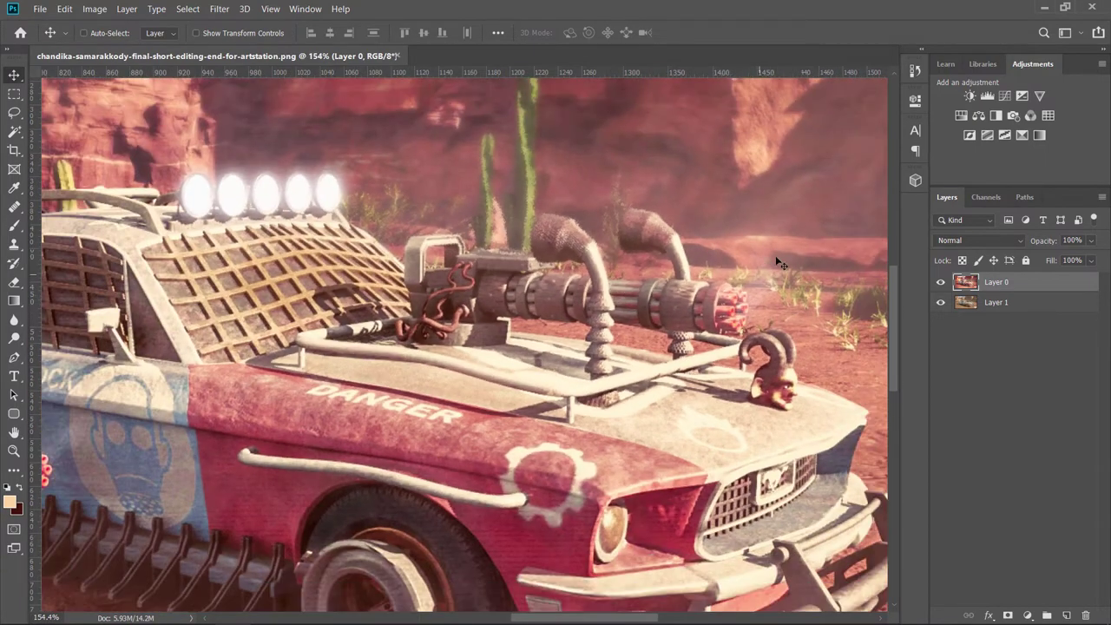
scroll(525, 250, "up", 1)
scroll(520, 261, "down", 2)
scroll(508, 286, "up", 1)
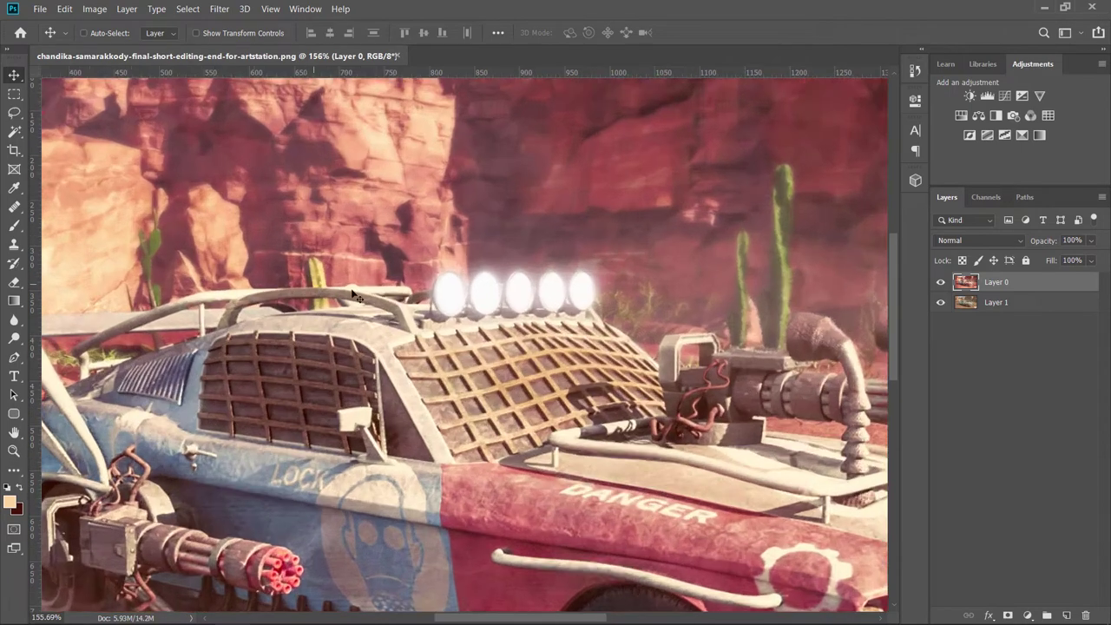
scroll(499, 310, "up", 1)
scroll(564, 321, "down", 2)
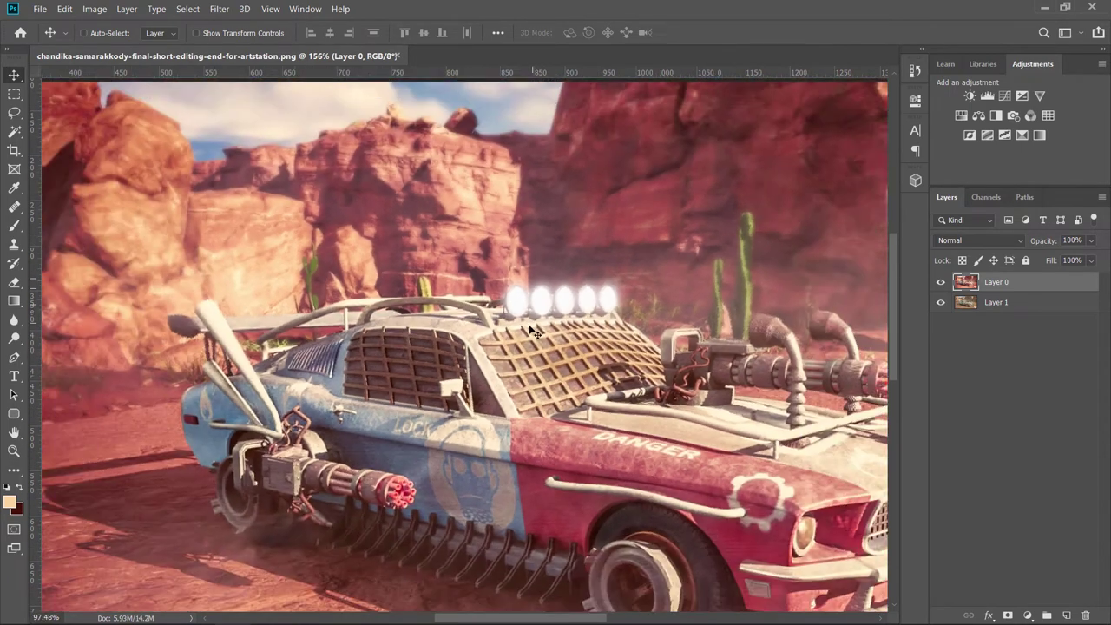
scroll(538, 316, "down", 1)
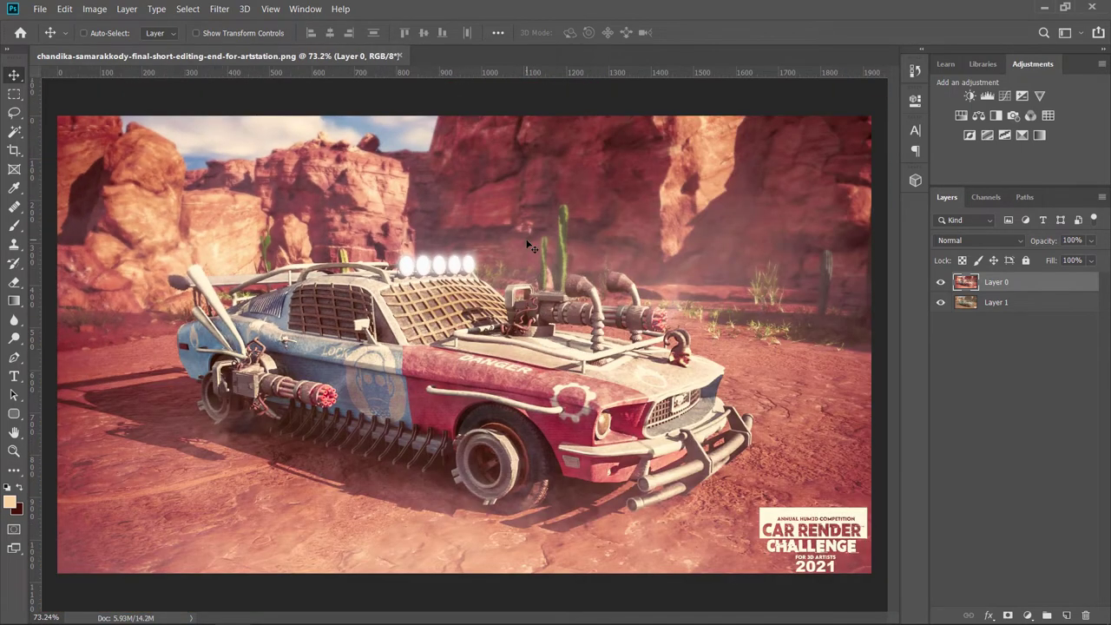
scroll(469, 233, "up", 1)
scroll(407, 277, "up", 2)
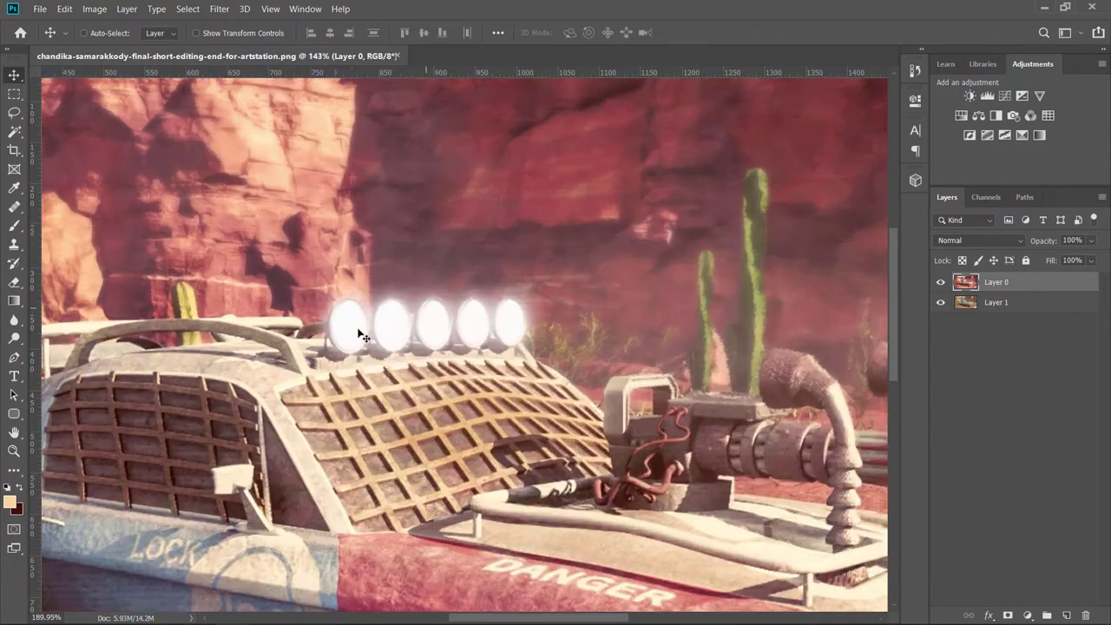
scroll(244, 275, "down", 2)
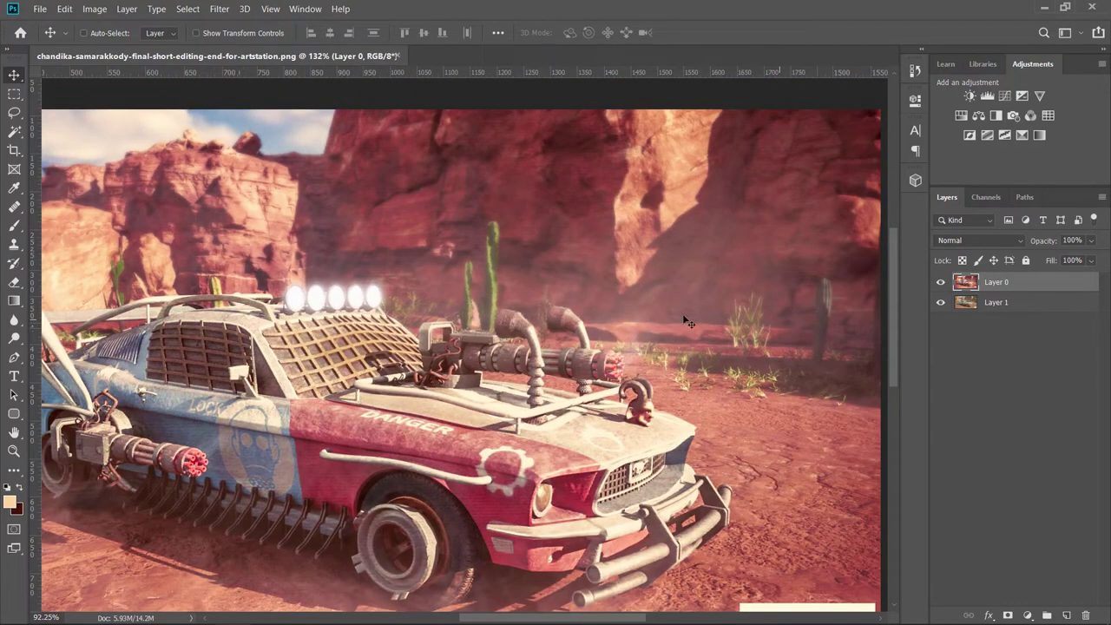
scroll(694, 341, "down", 1)
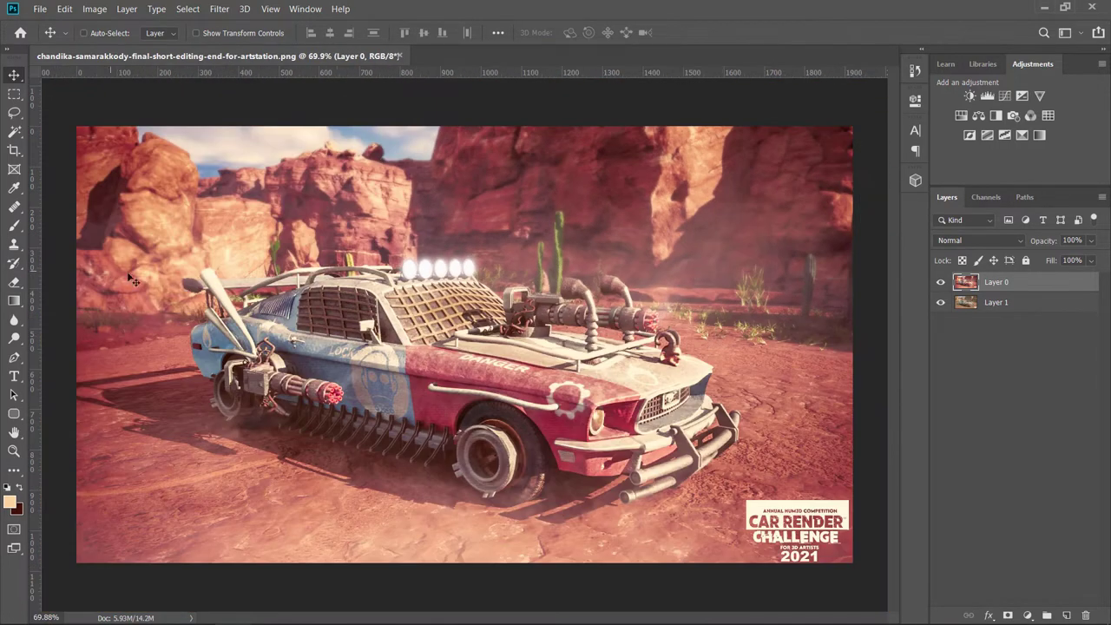
scroll(173, 289, "up", 1)
scroll(136, 248, "up", 1)
scroll(240, 280, "up", 2)
scroll(211, 268, "up", 2)
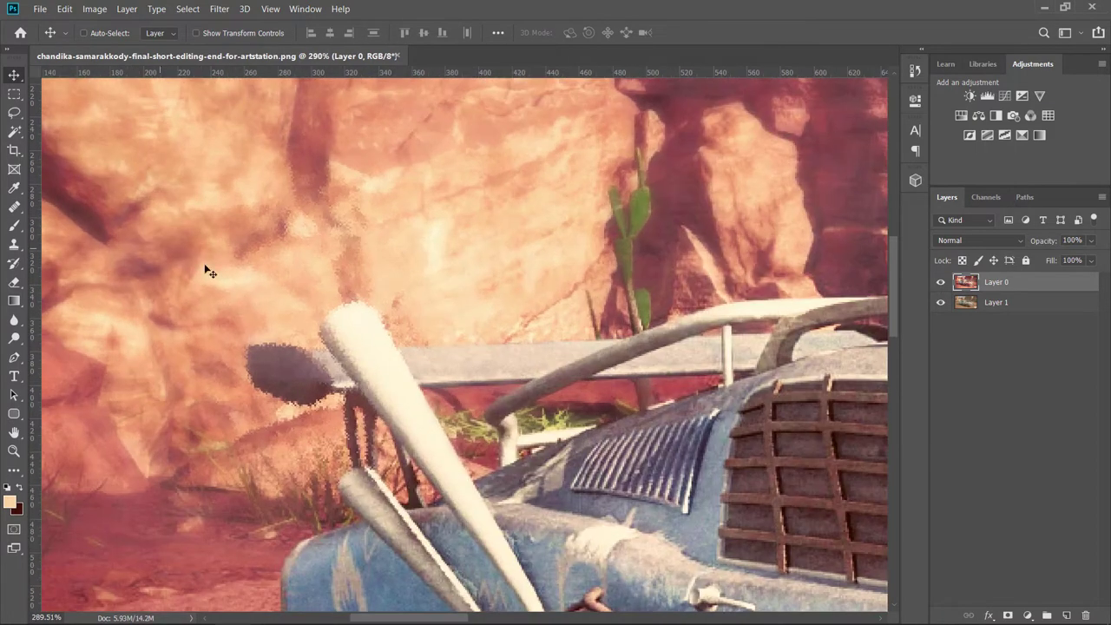
scroll(378, 208, "up", 1)
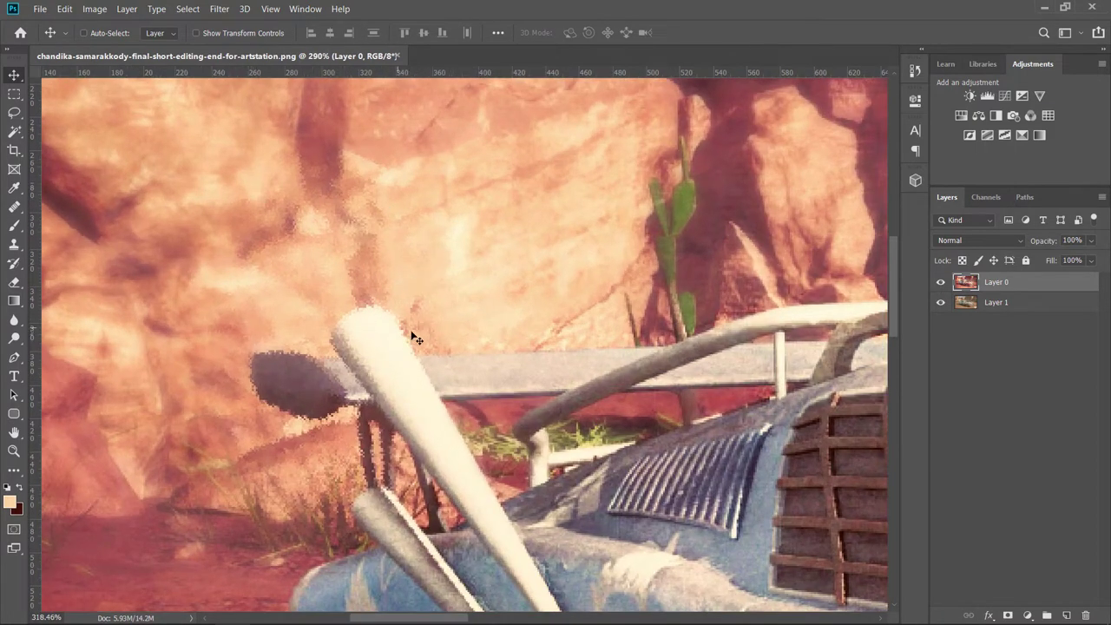
scroll(469, 353, "down", 1)
scroll(470, 353, "down", 1)
scroll(369, 352, "down", 2)
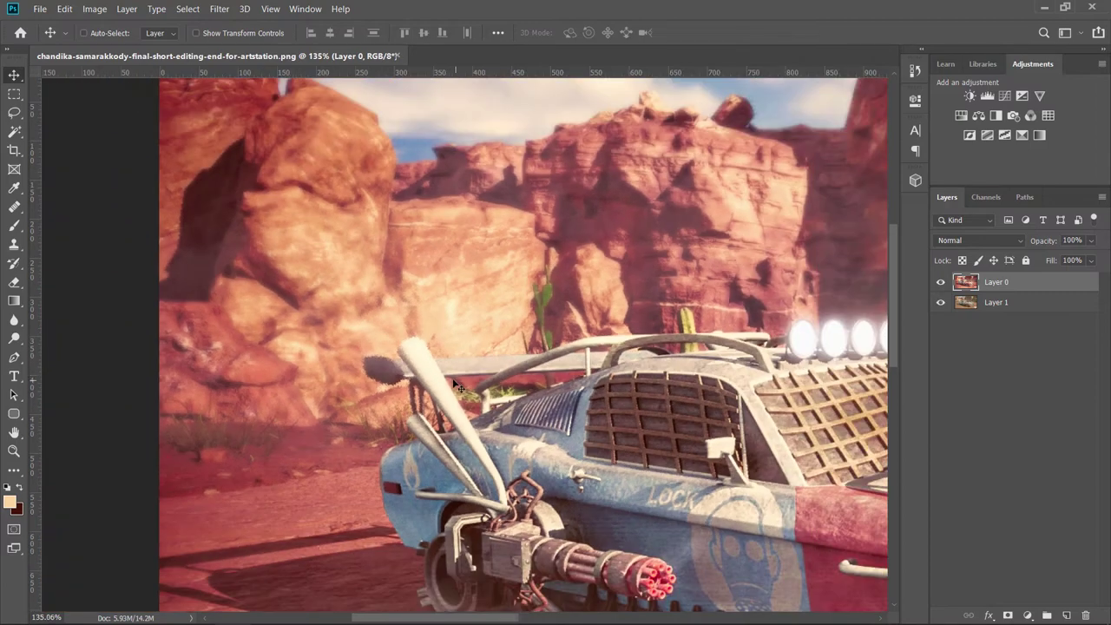
scroll(430, 378, "down", 1)
scroll(361, 292, "up", 2)
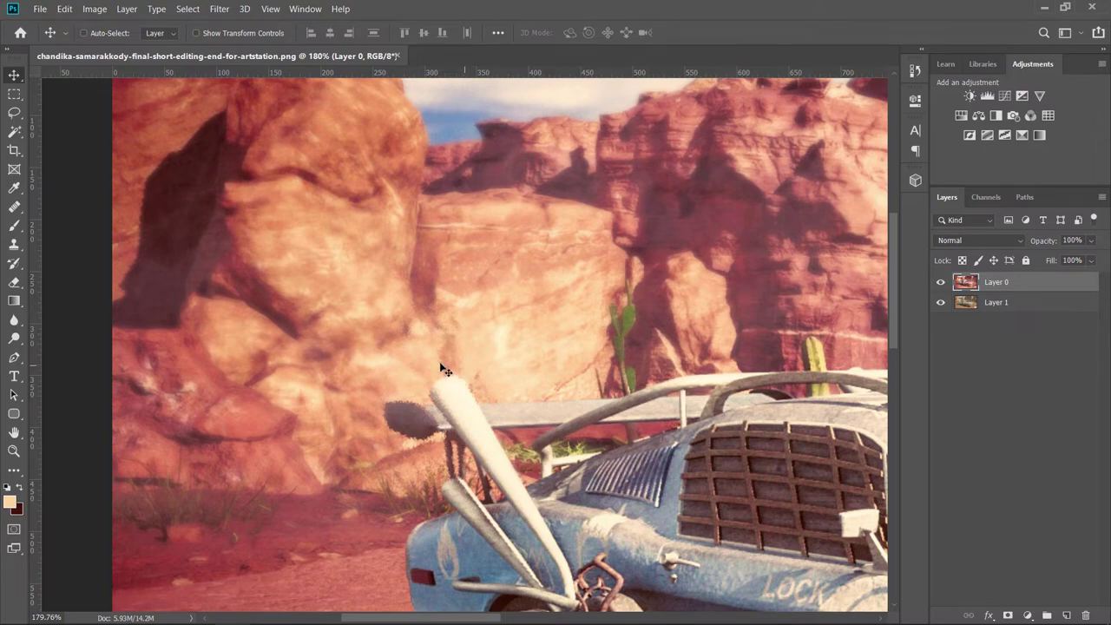
scroll(442, 372, "up", 3)
scroll(431, 381, "up", 1)
scroll(392, 397, "down", 1)
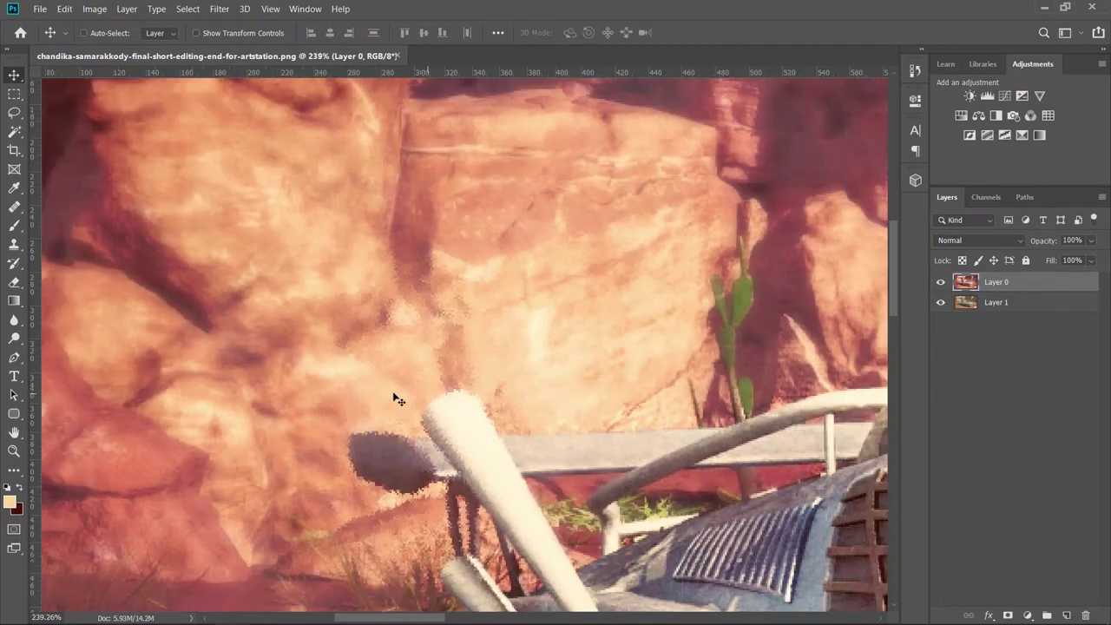
scroll(397, 396, "down", 1)
scroll(246, 353, "down", 1)
scroll(200, 363, "down", 1)
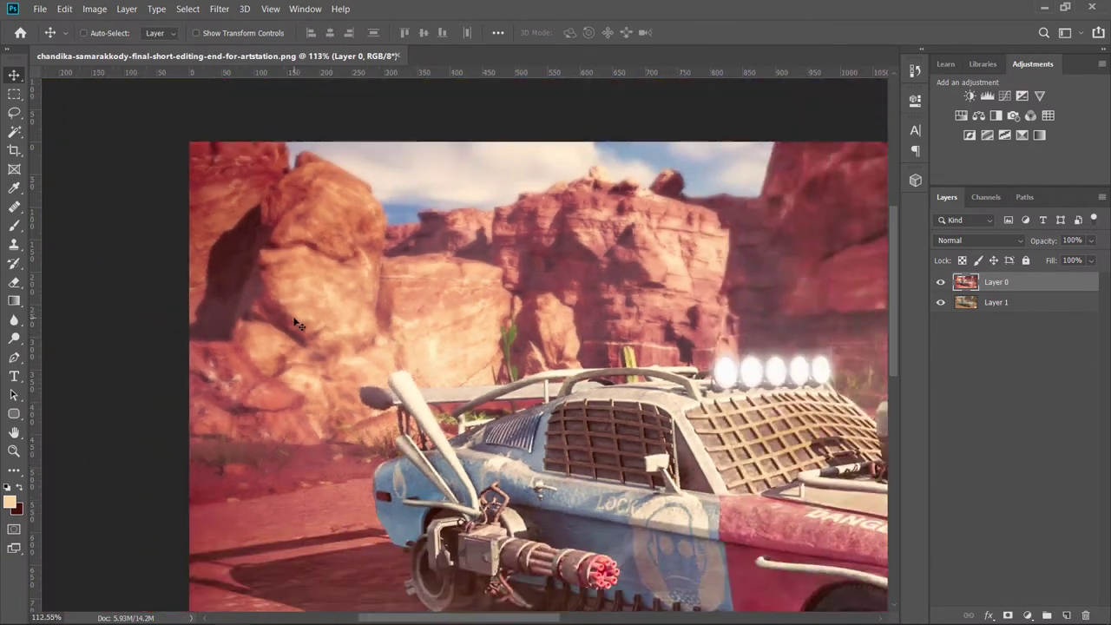
scroll(225, 361, "down", 1)
scroll(285, 359, "down", 1)
scroll(364, 358, "down", 1)
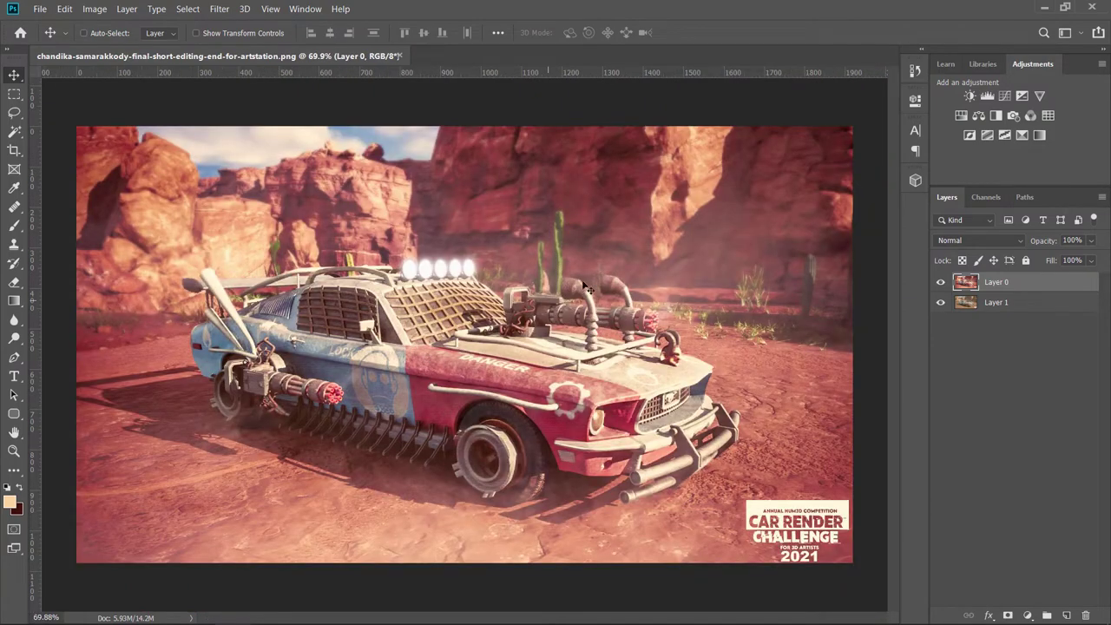
Step: Toggle Layer 0 on and off to compare the grade against the original Layer 1 render
left_click(939, 283)
left_click(939, 282)
left_click(941, 283)
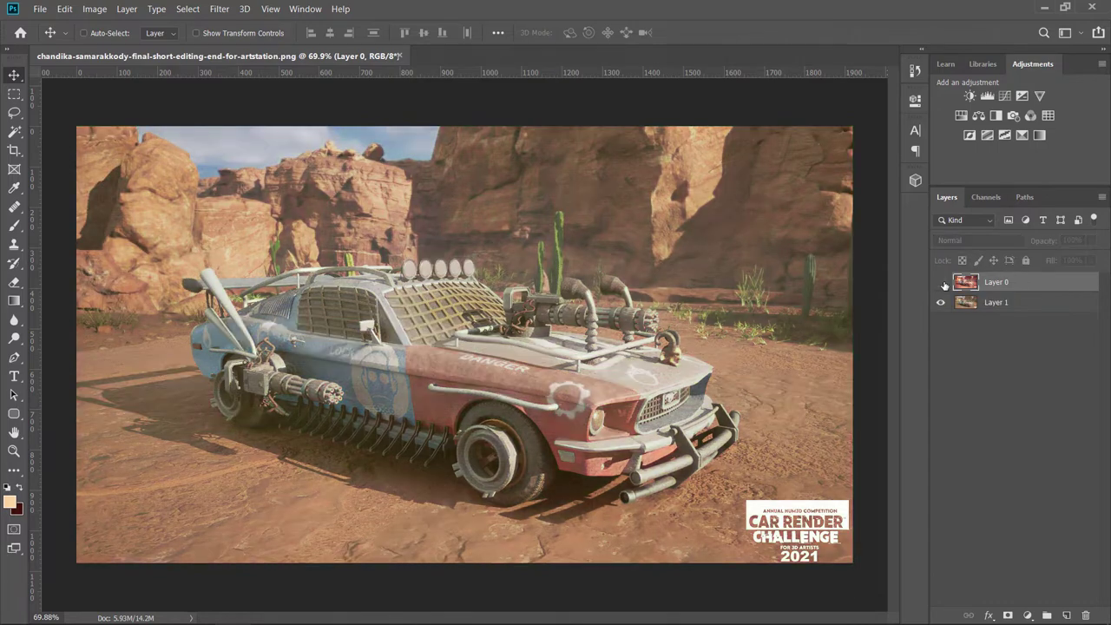
left_click(941, 283)
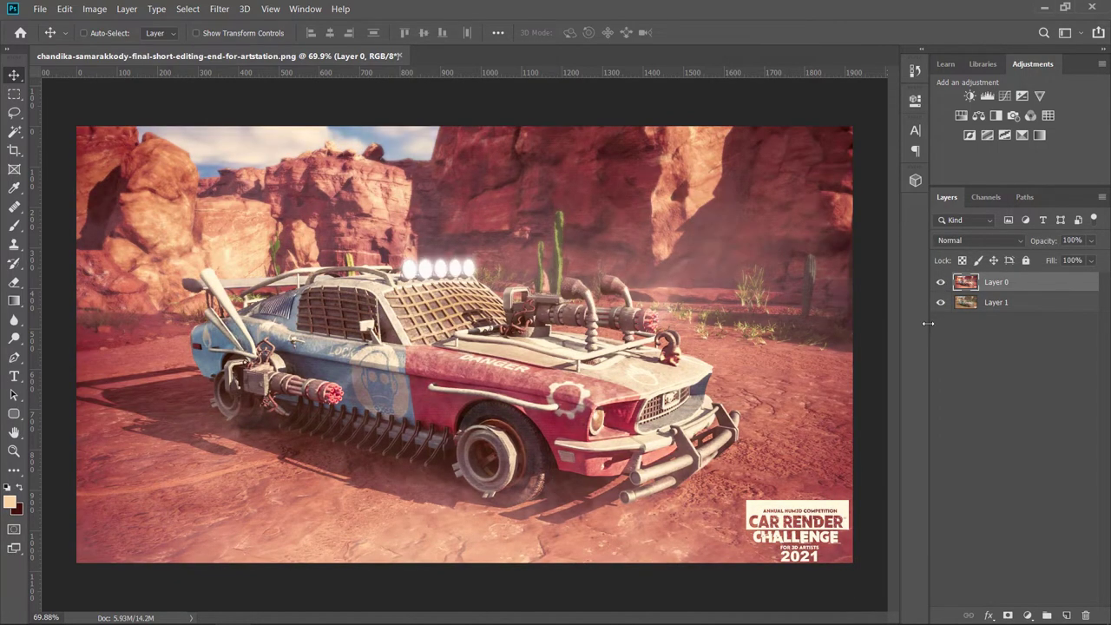
scroll(406, 451, "up", 3)
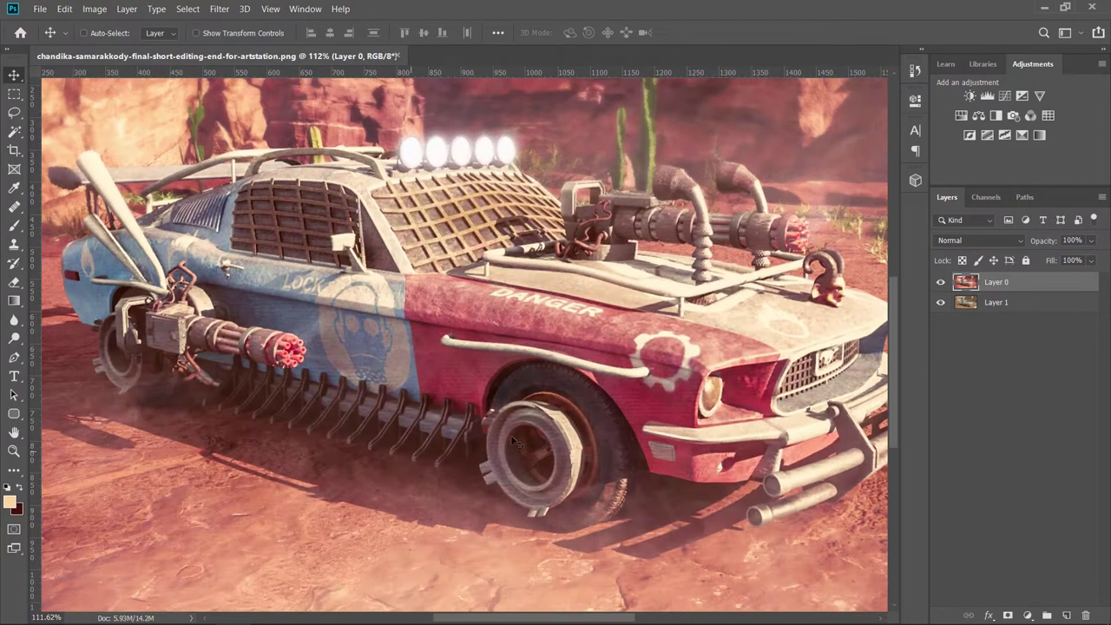
scroll(521, 399, "down", 2)
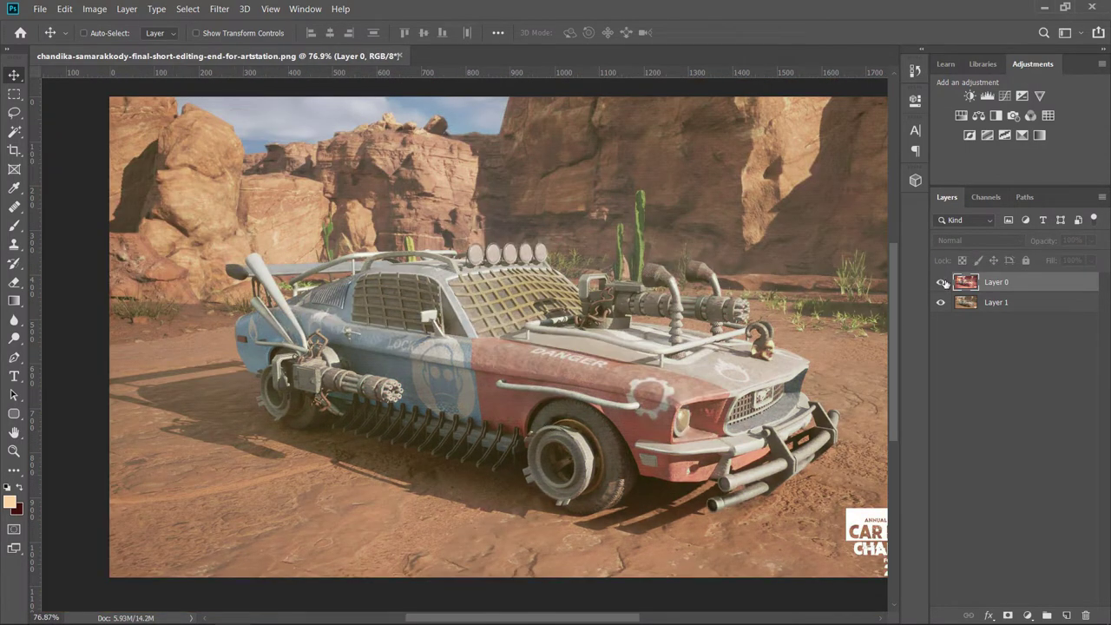
left_click(940, 282)
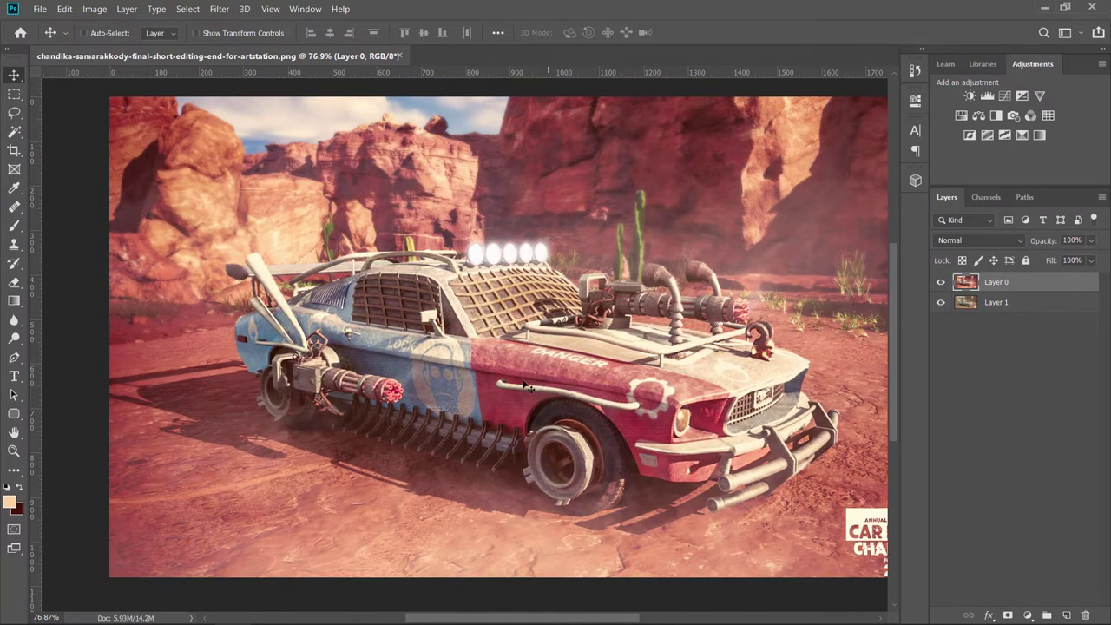
scroll(455, 434, "down", 1)
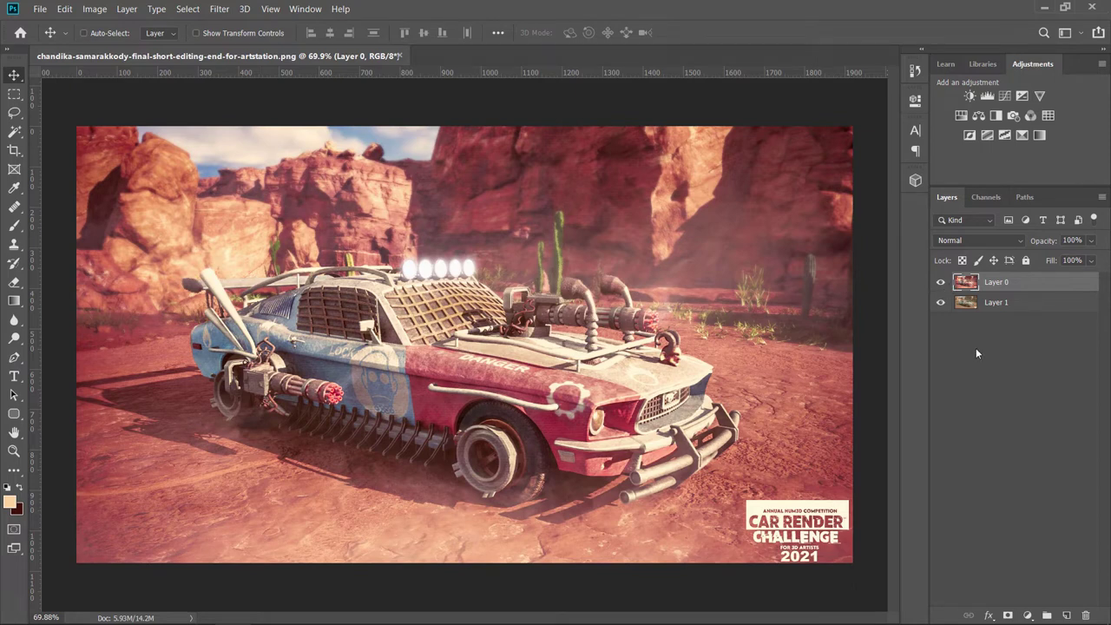
Step: Hide Layer 0 and rename the original render layer to RAW
left_click(940, 282)
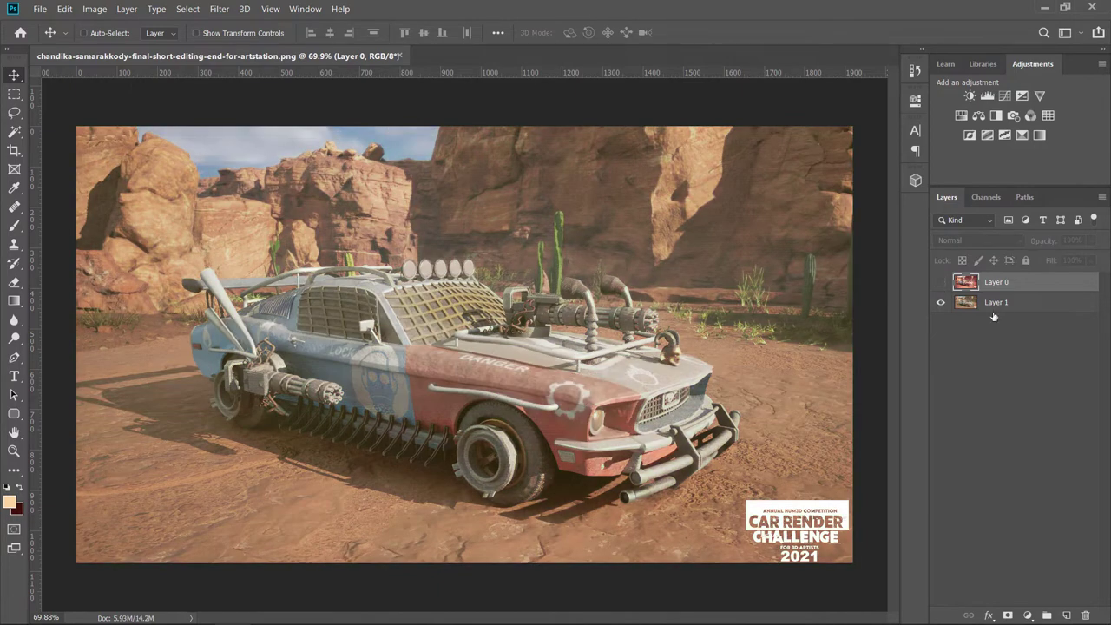
double_click(996, 302)
type("RAW")
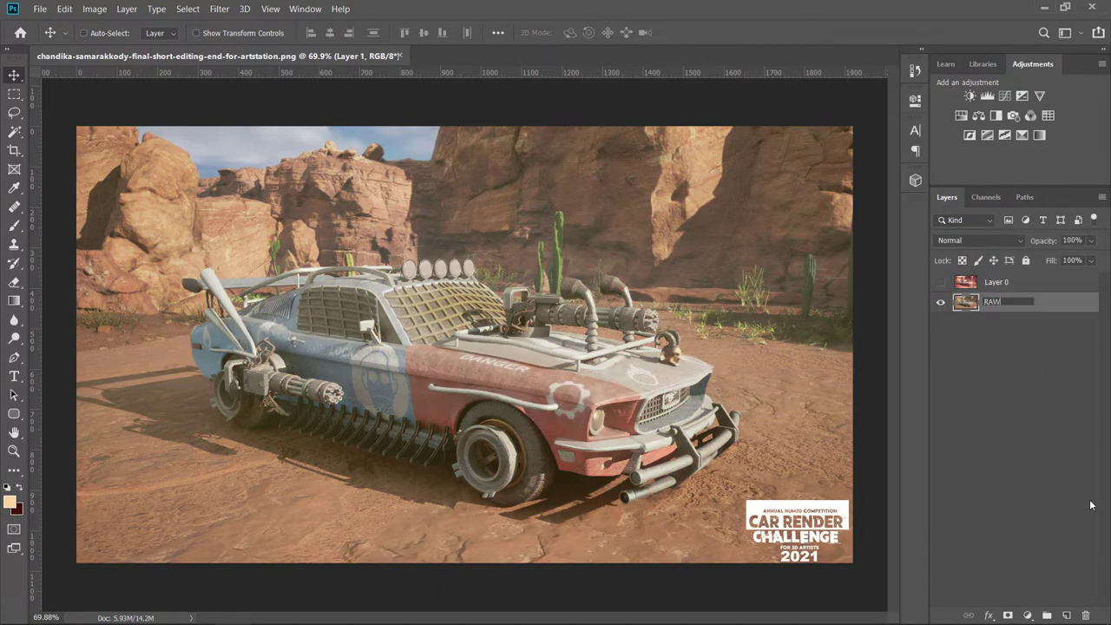
key("Return")
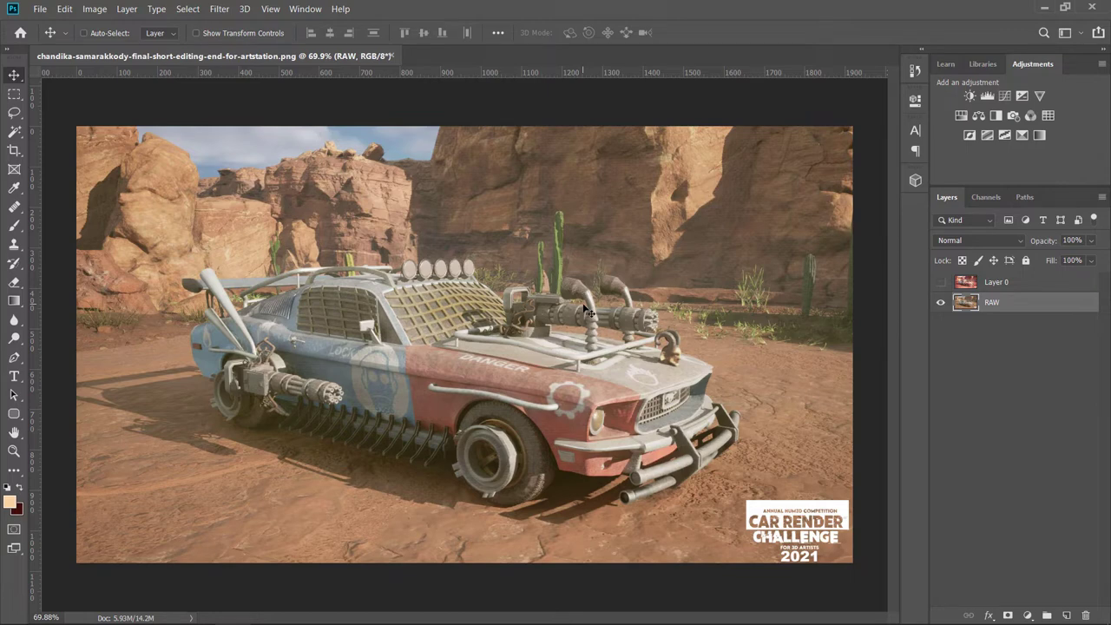
Step: Duplicate the RAW layer and name the copy CameraRaw
mouse_move(1017, 302)
left_mouse_down()
mouse_move(1076, 610)
mouse_move(1066, 614)
left_mouse_up()
double_click(1003, 302)
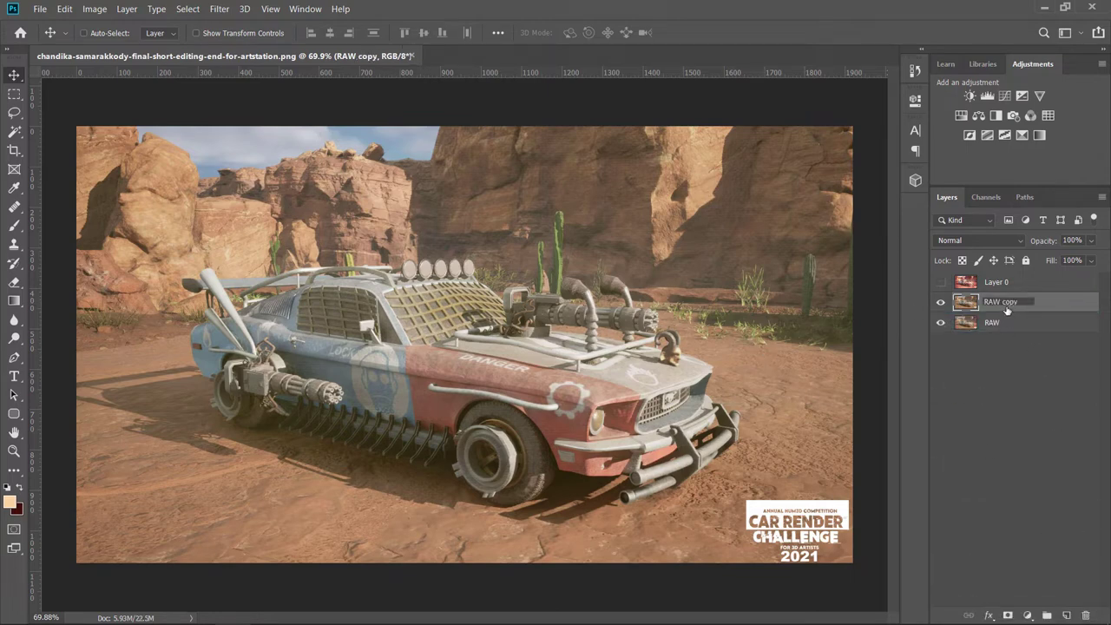
type("Camer")
type("aRaw")
key("Return")
left_click(219, 10)
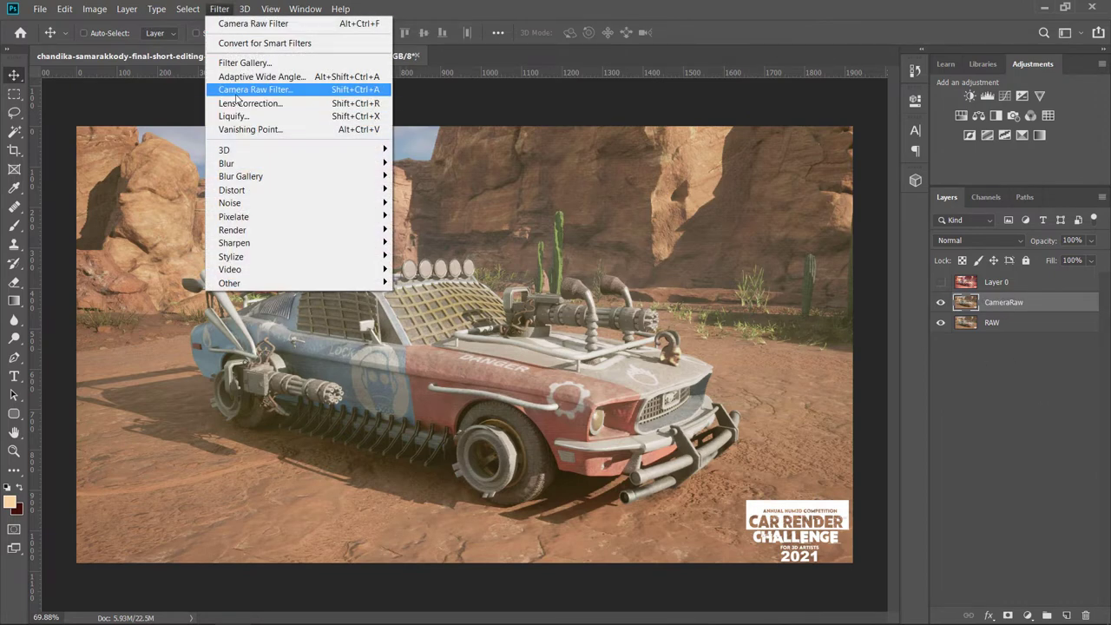
left_click(260, 96)
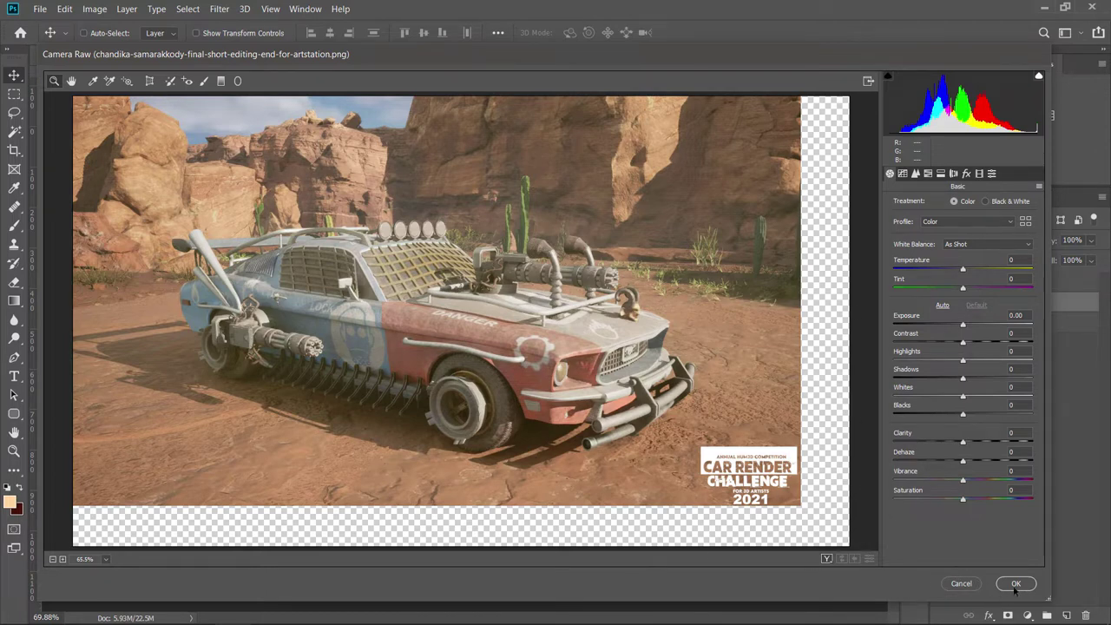
left_click(962, 584)
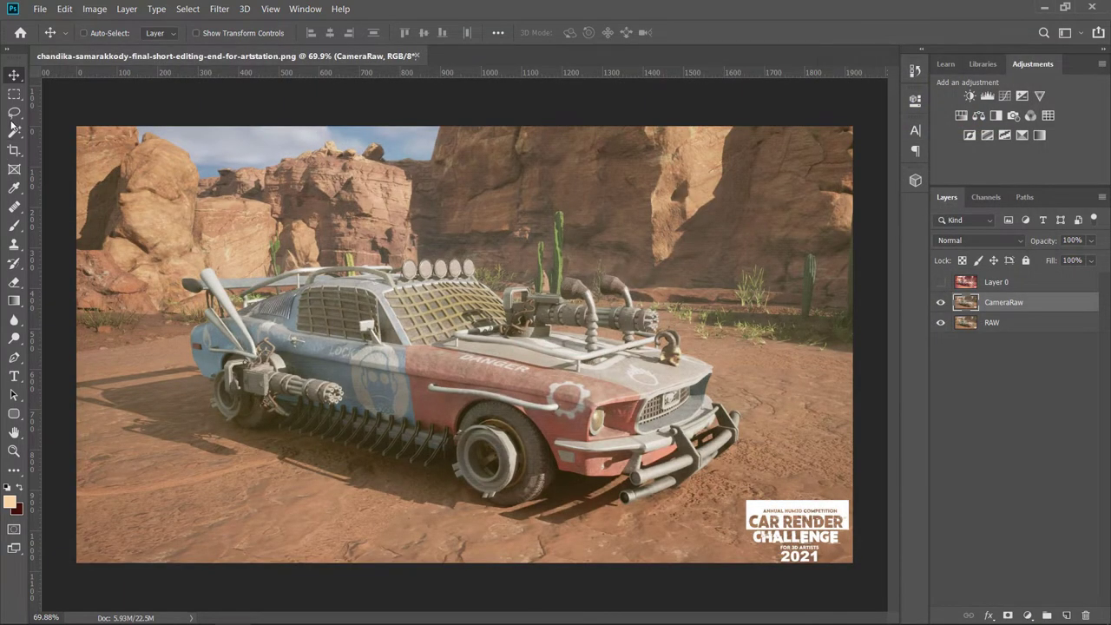
left_click(14, 93)
key("ctrl+a")
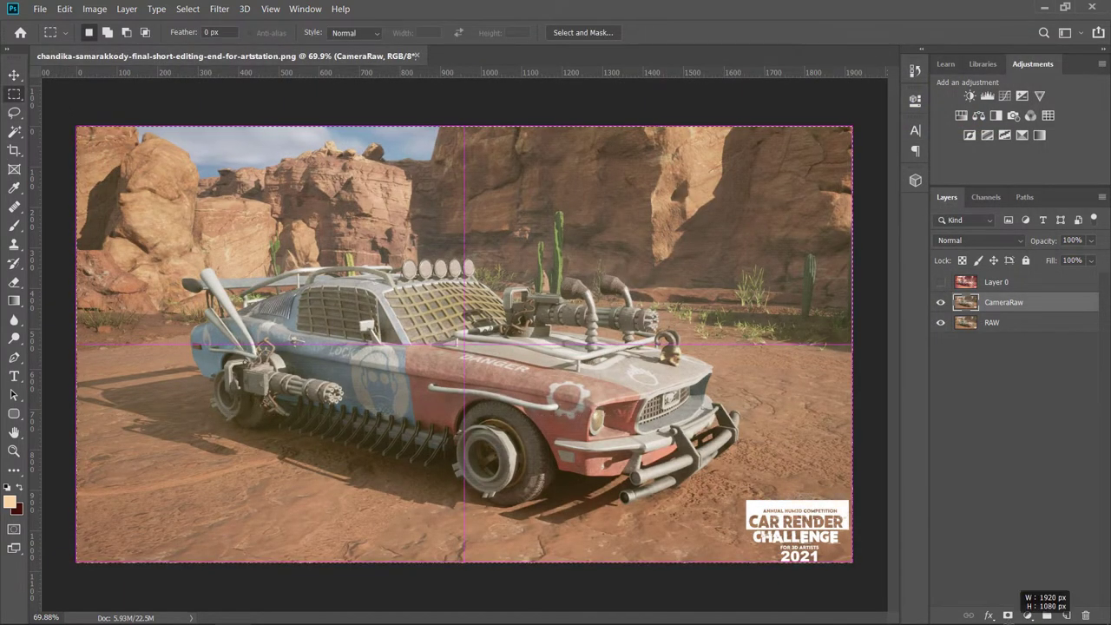
left_click(998, 380)
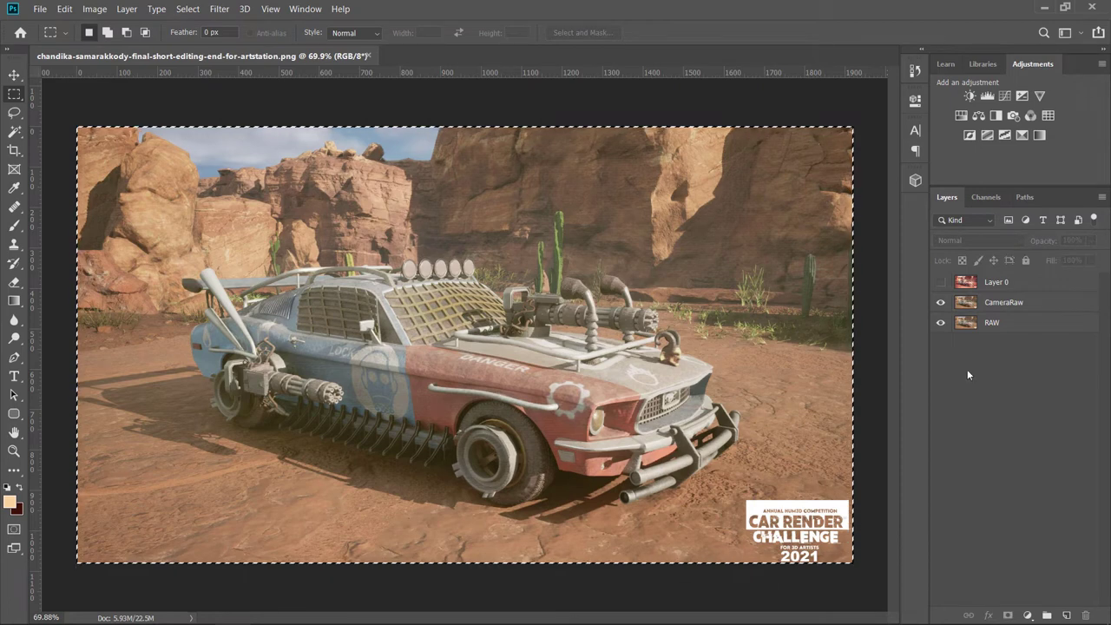
left_click(998, 304)
key("ctrl+j")
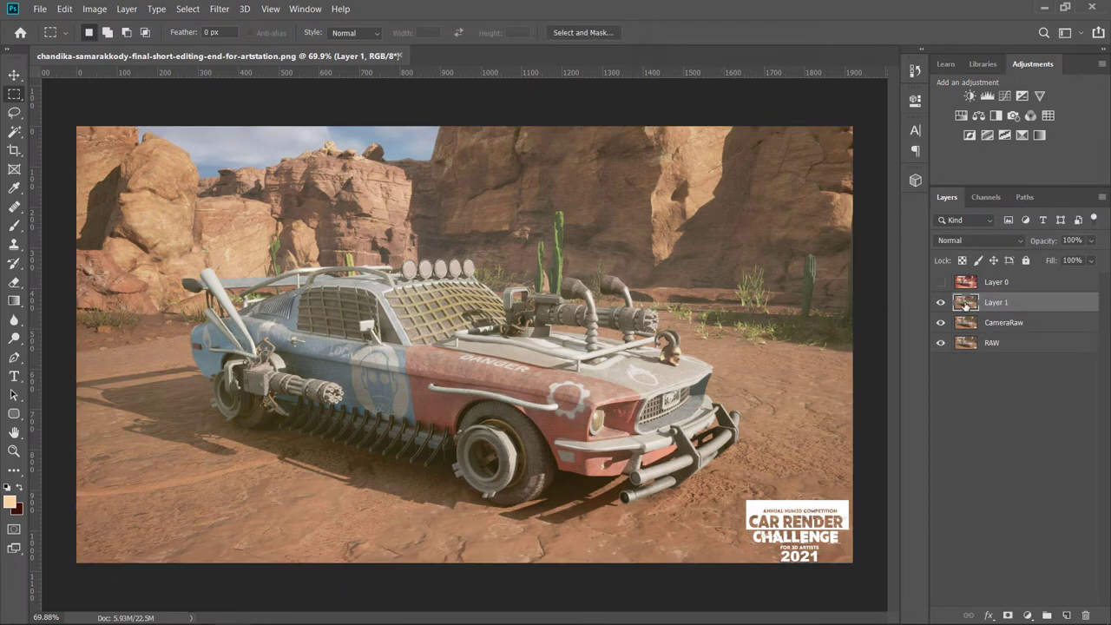
double_click(1004, 323)
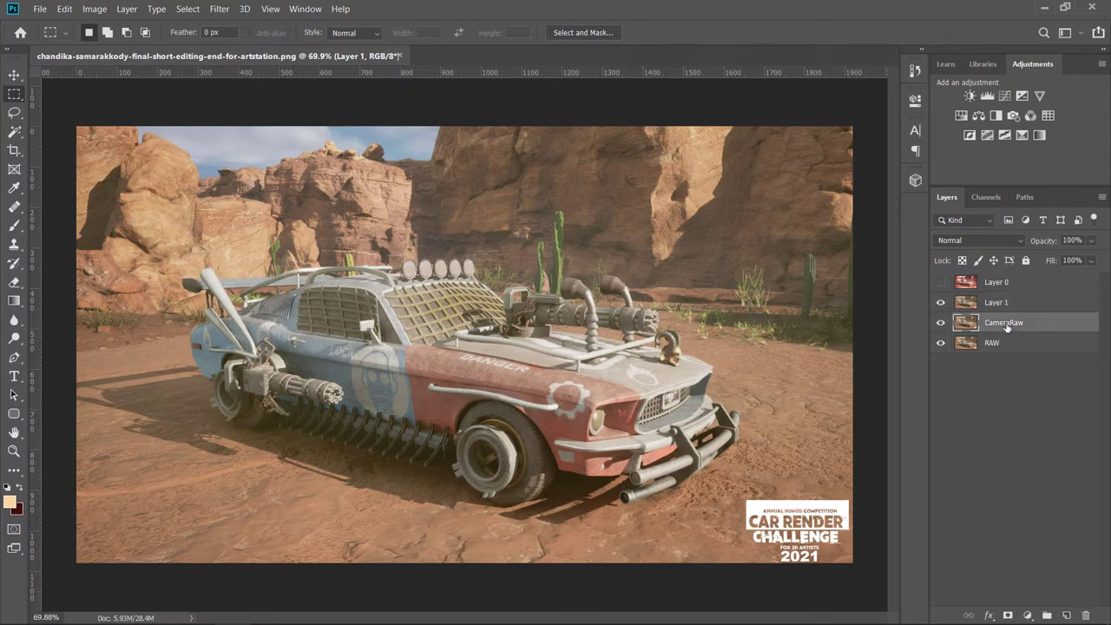
left_click(998, 302)
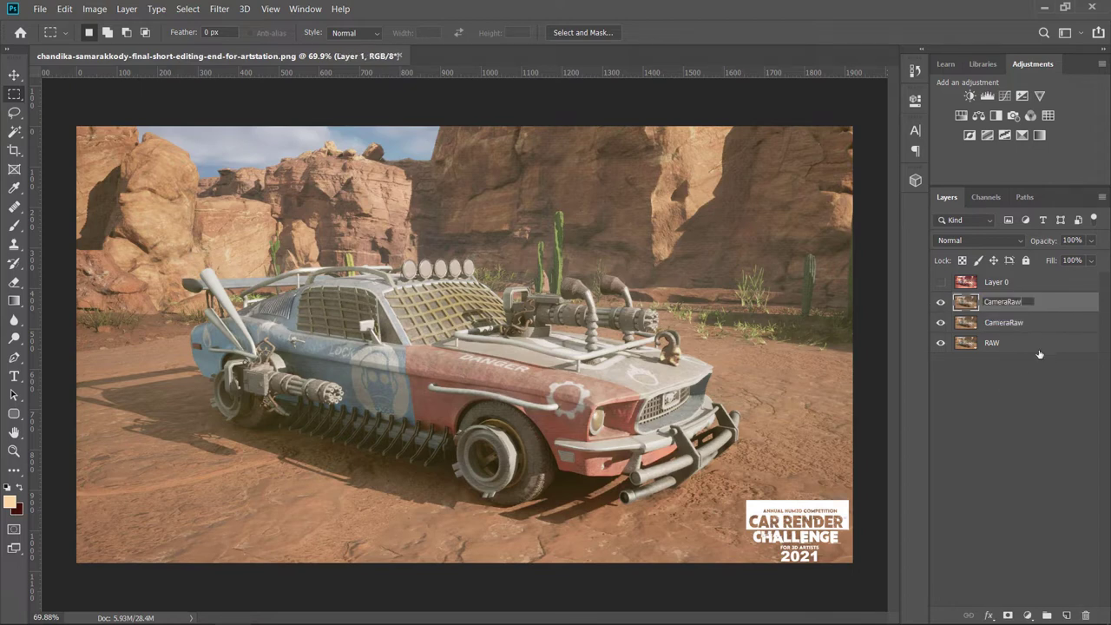
key("ctrl+e")
key("alt+bracketleft")
left_click(1015, 301)
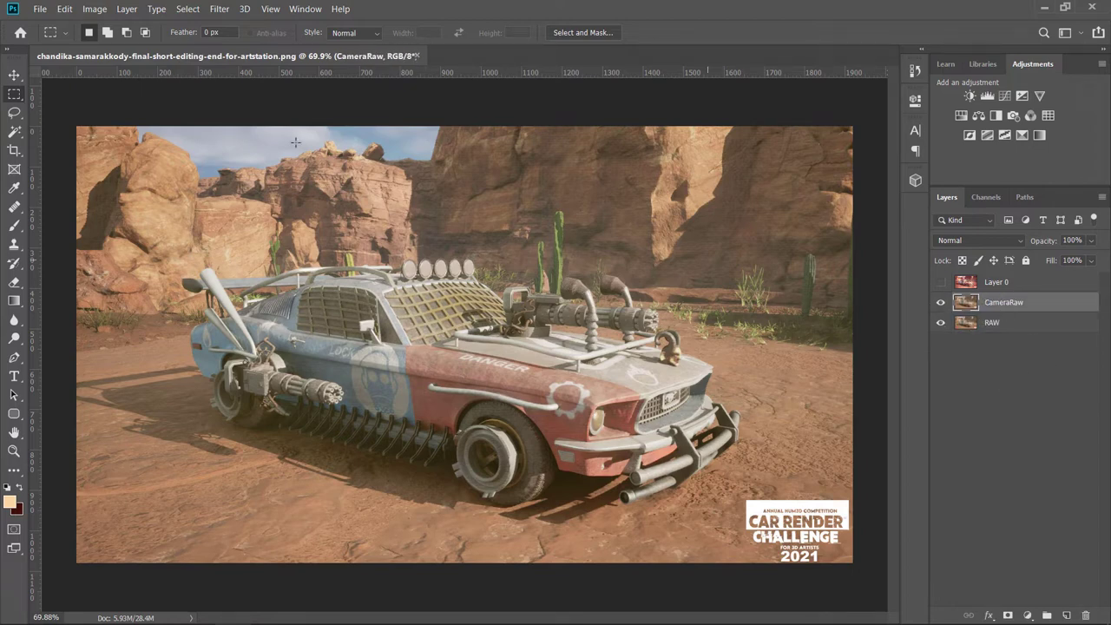
left_click(188, 10)
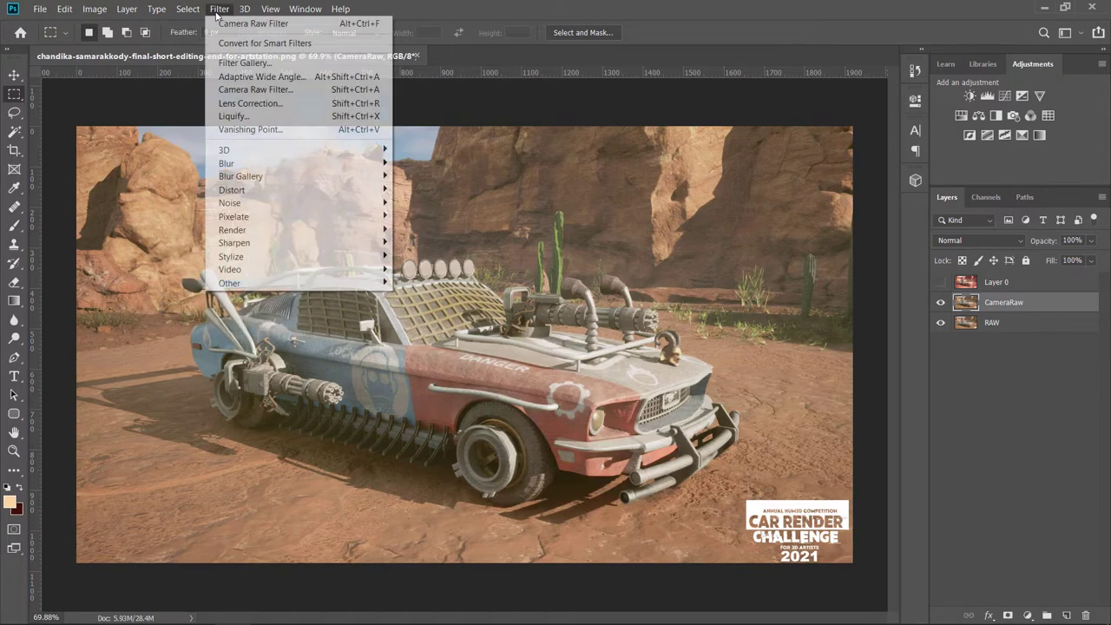
Step: Apply Camera Raw with Temperature +9, Tint +29, Clarity +45, some Dehaze and Vibrance
left_click(252, 87)
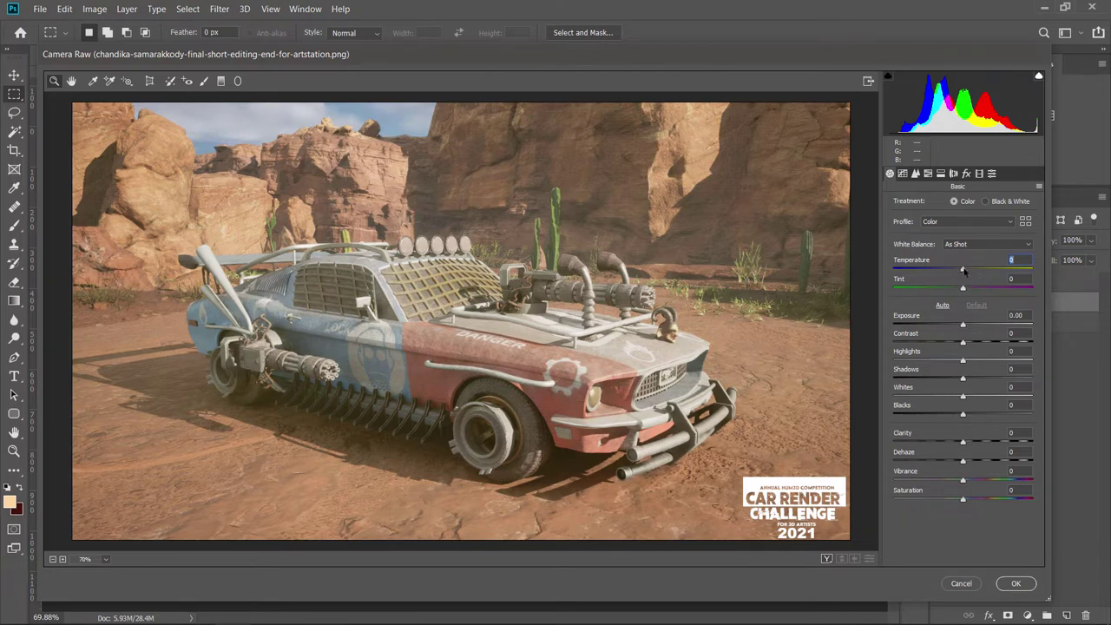
left_click_drag(962, 271, 987, 291)
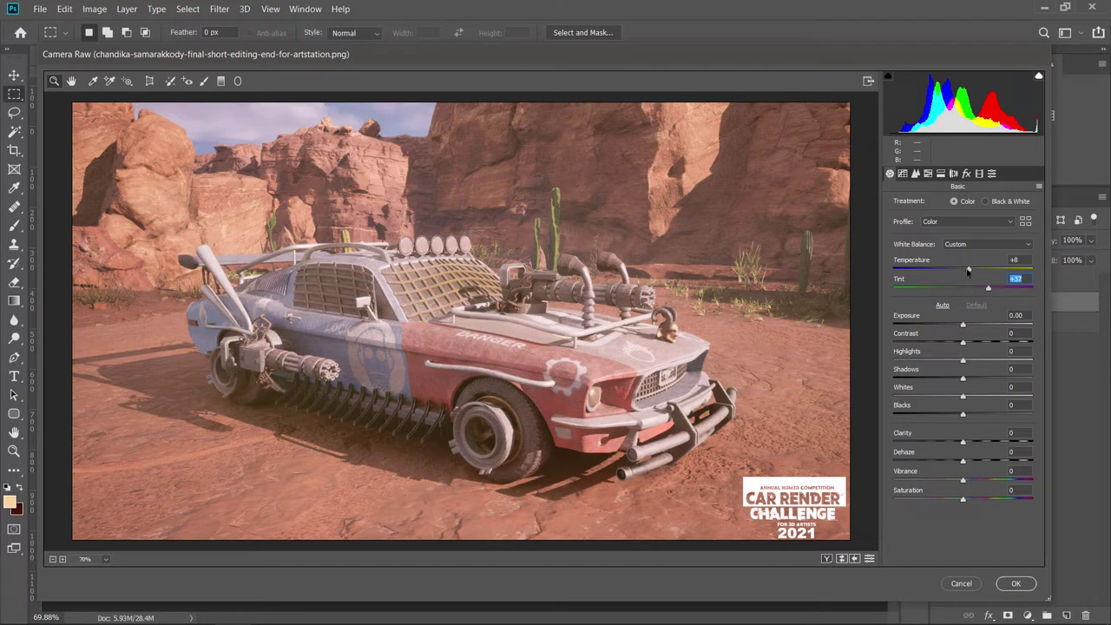
left_click(968, 270)
left_click_drag(968, 271, 983, 291)
left_click_drag(957, 443, 993, 443)
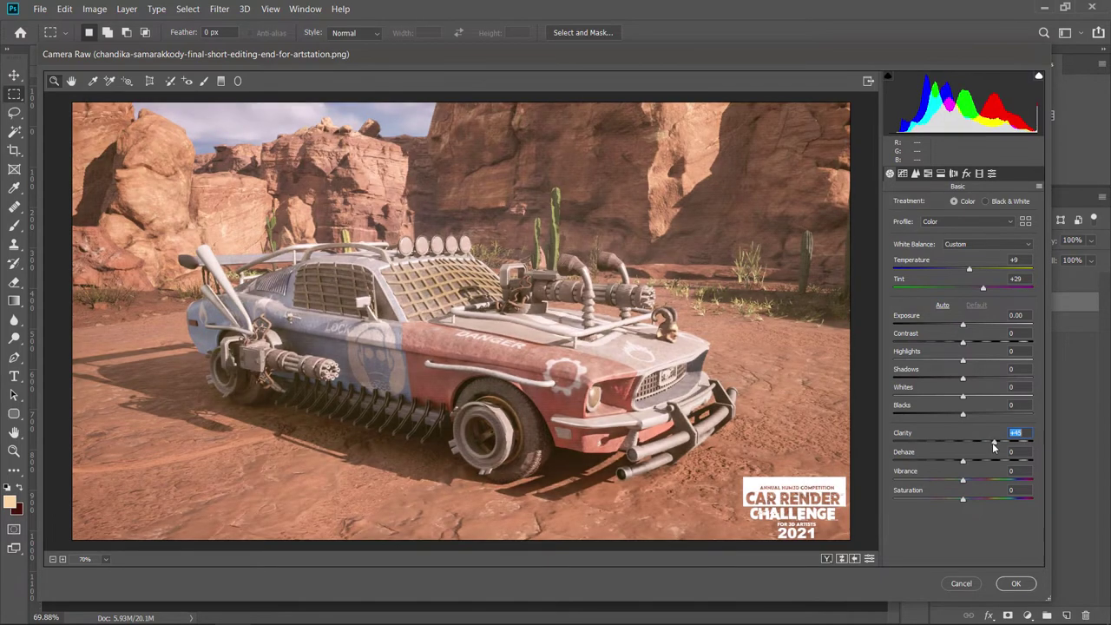
left_click_drag(962, 479, 982, 480)
left_click_drag(962, 461, 965, 460)
mouse_move(966, 460)
left_mouse_down()
mouse_move(950, 461)
mouse_move(974, 467)
mouse_move(969, 501)
left_mouse_up()
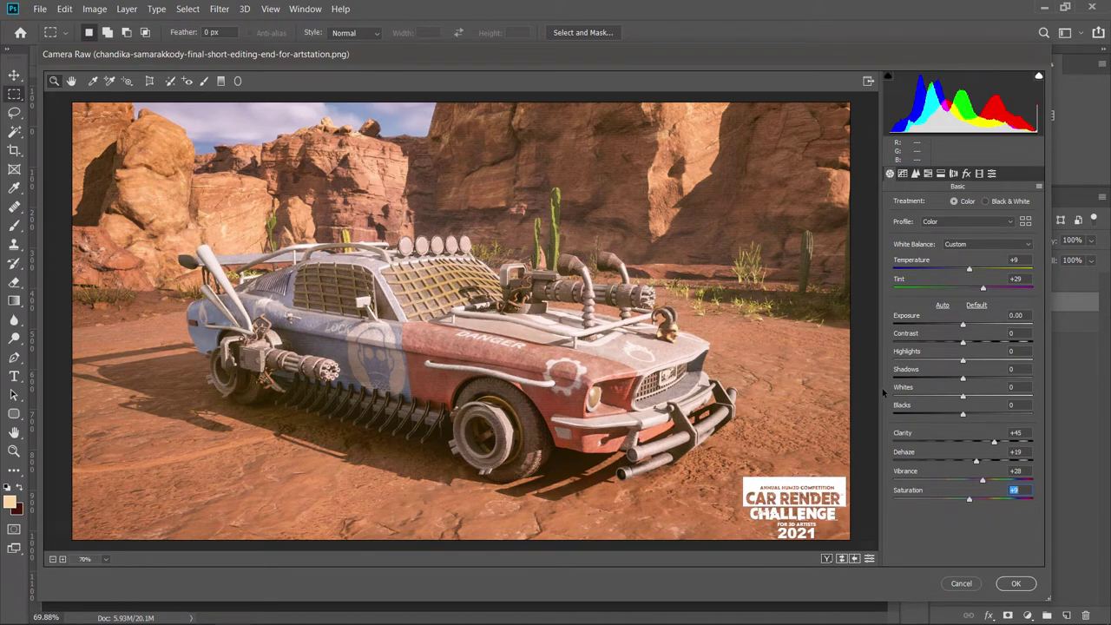
Step: Set Vibrance +24, Exposure +0.05, Contrast +8, Highlights +18 and slightly darker blacks
left_click(982, 481)
left_click(964, 325)
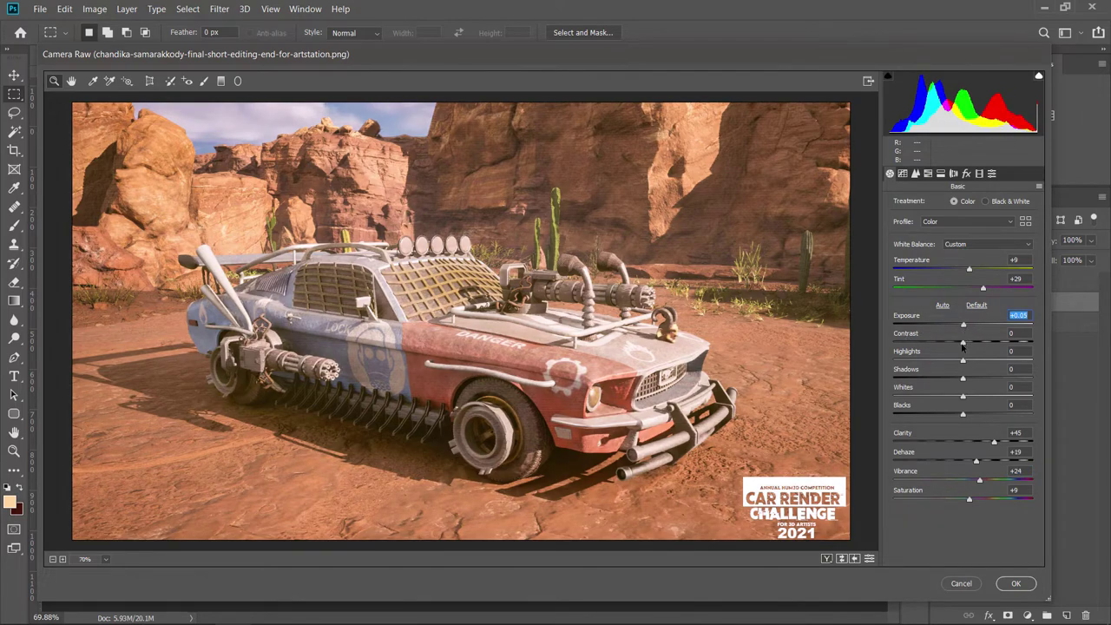
left_click_drag(962, 341, 968, 342)
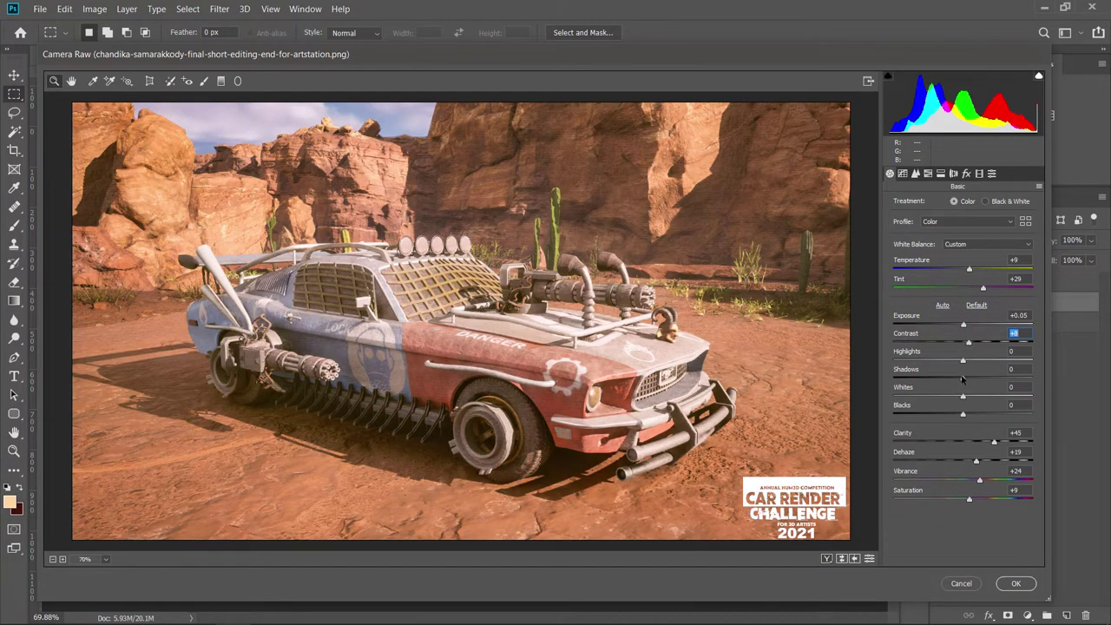
left_click(961, 380)
left_click_drag(962, 361, 979, 361)
left_click_drag(962, 413, 958, 424)
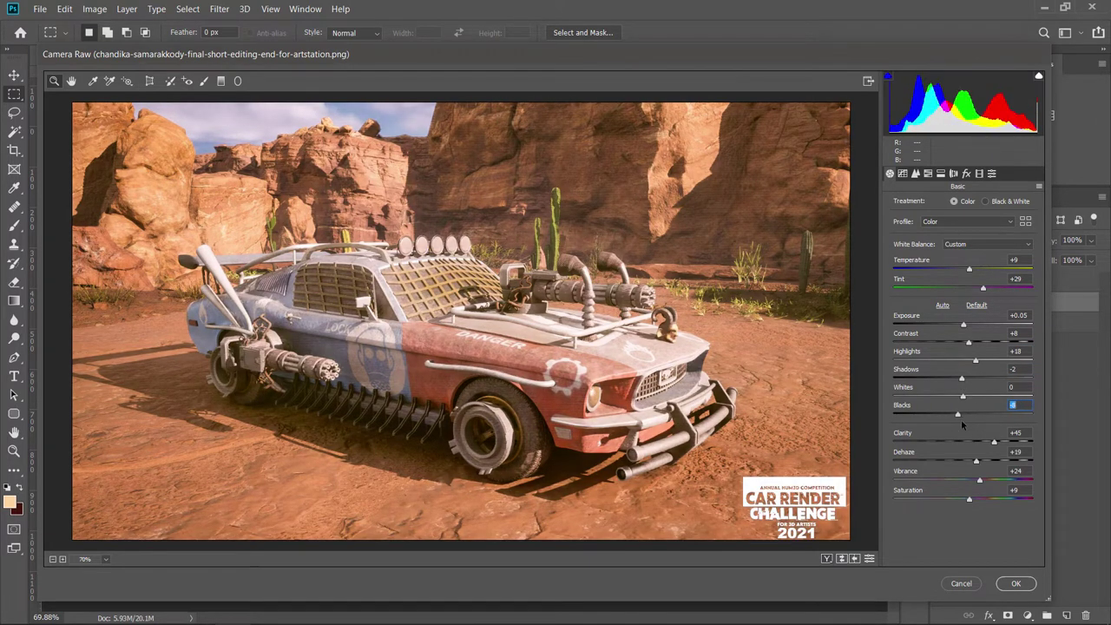
Step: Add light sharpening and luminance noise reduction in Camera Raw's Detail settings
left_click(902, 174)
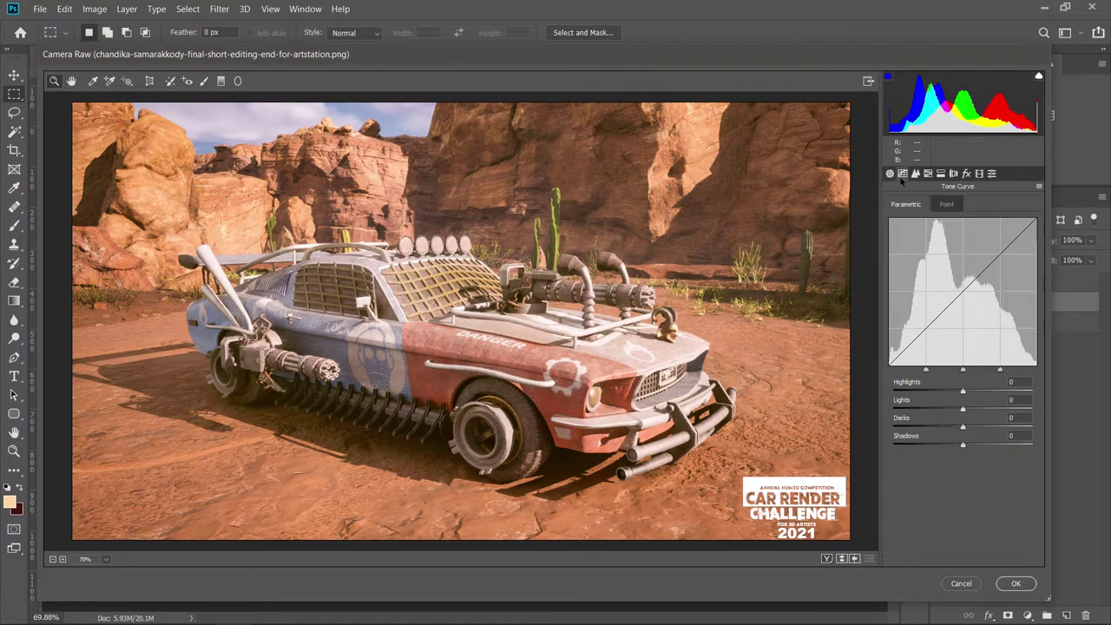
left_click(915, 173)
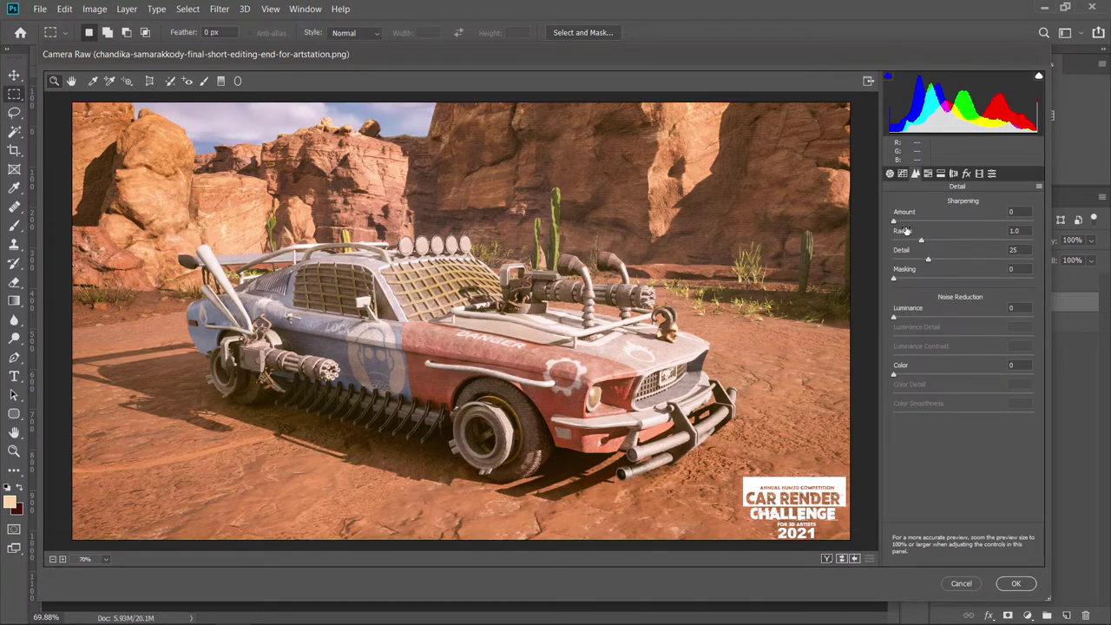
left_click_drag(893, 220, 903, 222)
left_click_drag(895, 317, 912, 317)
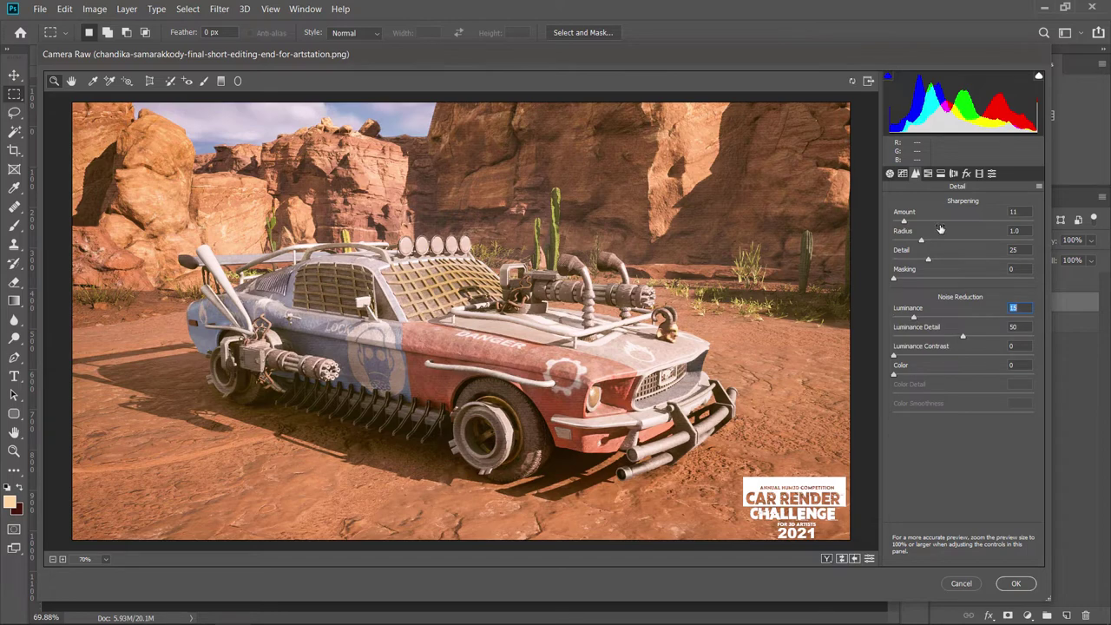
Step: Add a darkening vignette in Lens Corrections, check Presets, and apply the Camera Raw grade
left_click(940, 173)
left_click(953, 174)
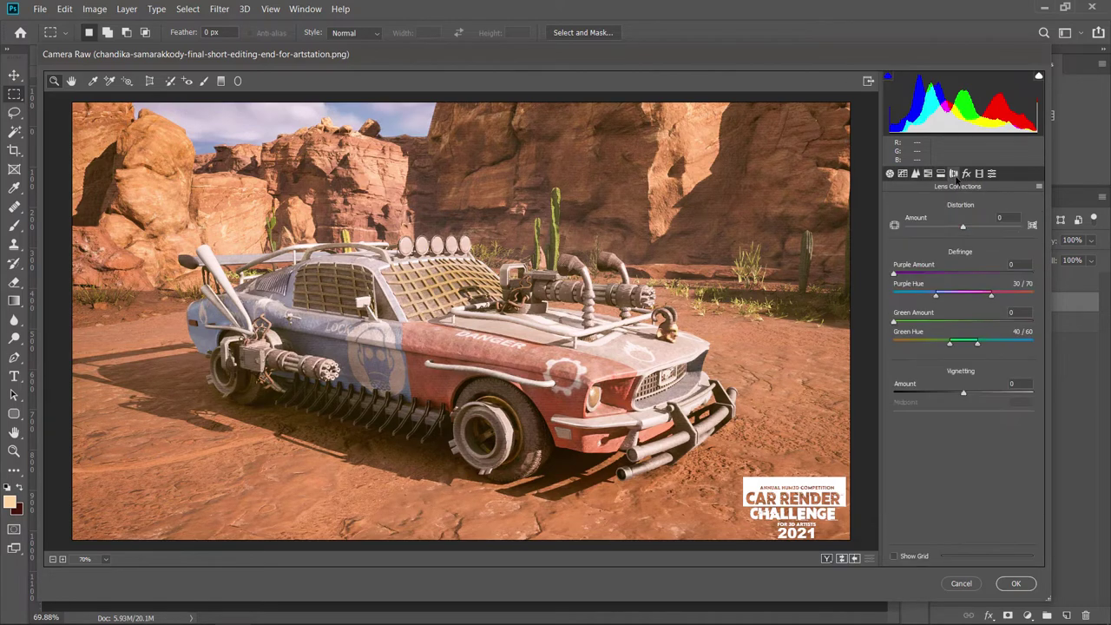
left_click_drag(963, 393, 926, 392)
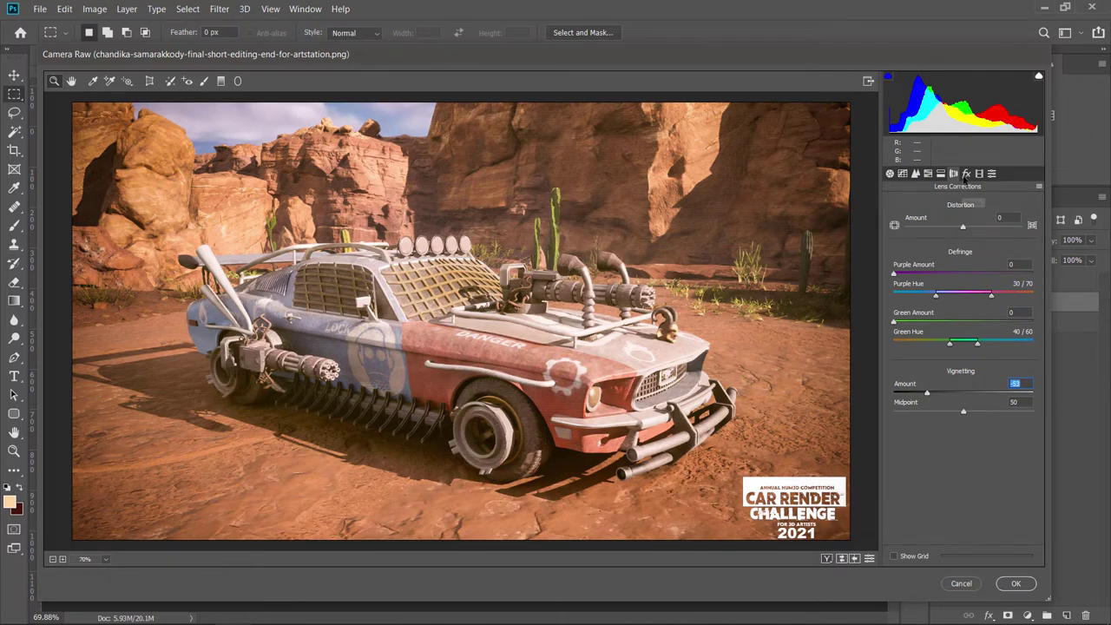
left_click(966, 177)
left_click(992, 176)
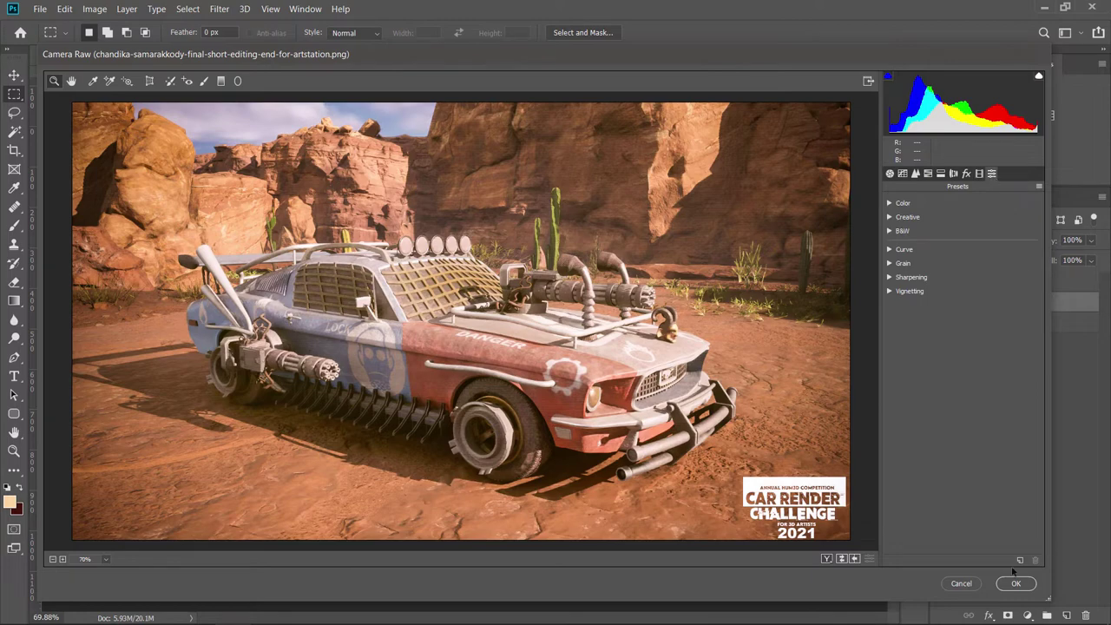
left_click(1015, 583)
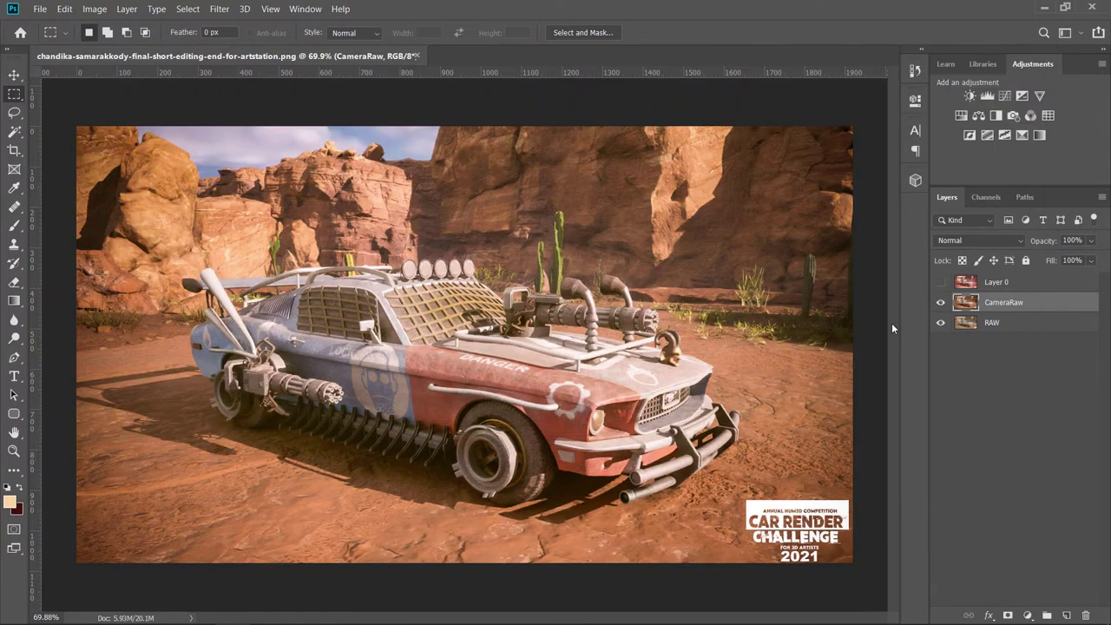
Step: Toggle CameraRaw and Layer 0 visibility to compare the two grades
left_click(937, 302)
left_click(937, 302)
left_click(940, 282)
left_click(940, 282)
left_click(940, 302)
left_click(939, 302)
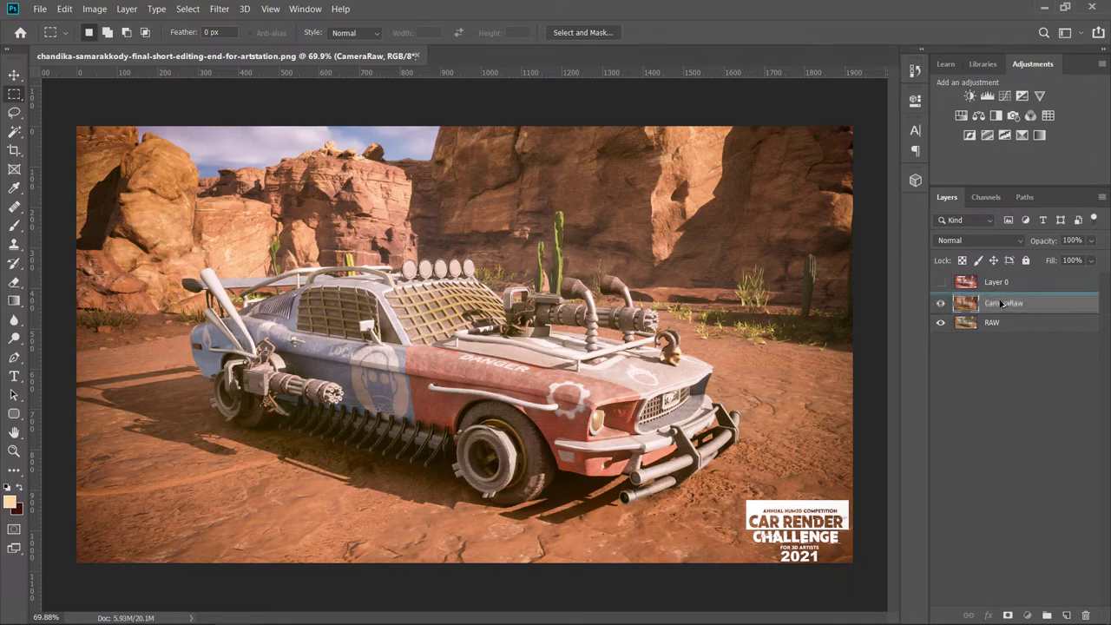
Step: Duplicate the CameraRaw layer and name the copy Adjustment_1
key("ctrl+j")
key("ctrl+z")
mouse_move(1003, 302)
left_mouse_down()
mouse_move(1092, 600)
mouse_move(1065, 614)
left_mouse_up()
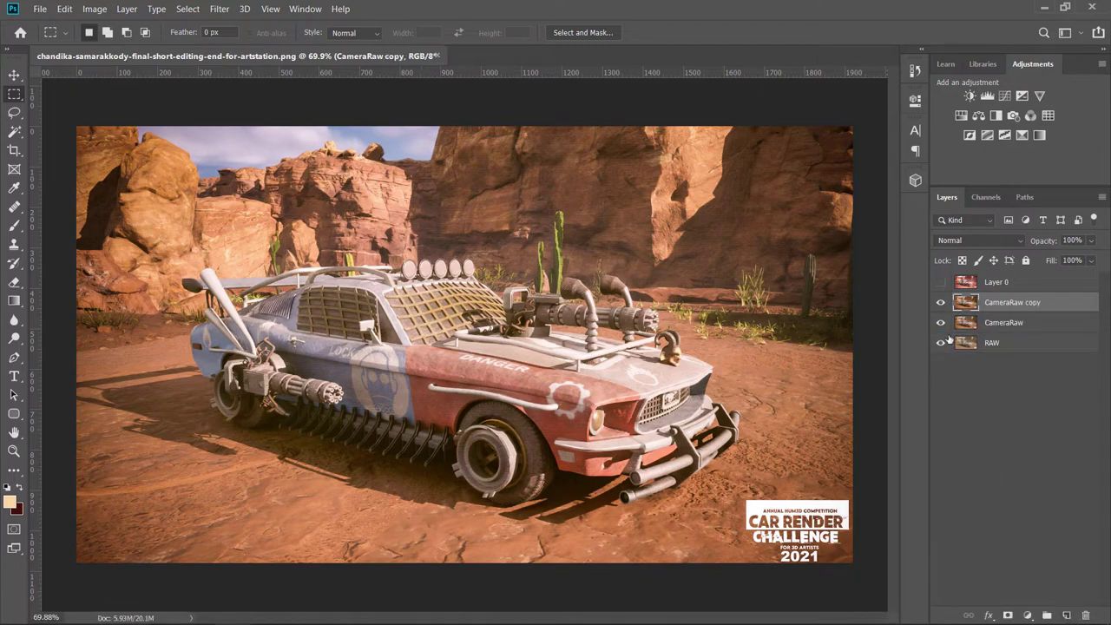
double_click(1003, 301)
type("Adjus")
type("tment ")
type("1")
key("Return")
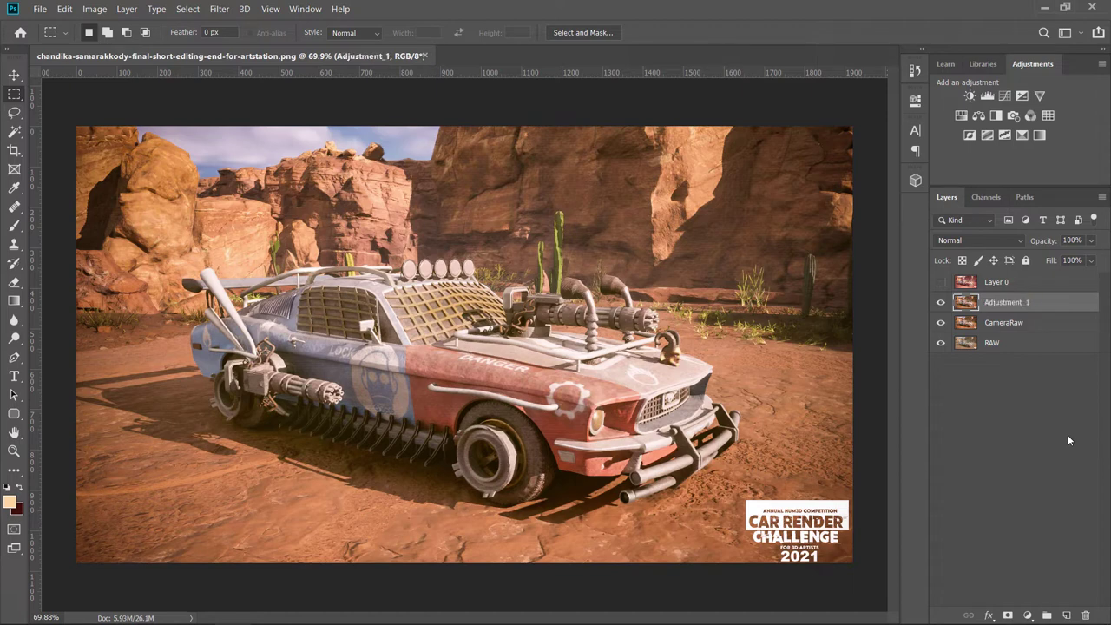
Step: Hide CameraRaw and RAW and add a Color Lookup layer using 3Strip.look
left_click(940, 322)
left_click(941, 342)
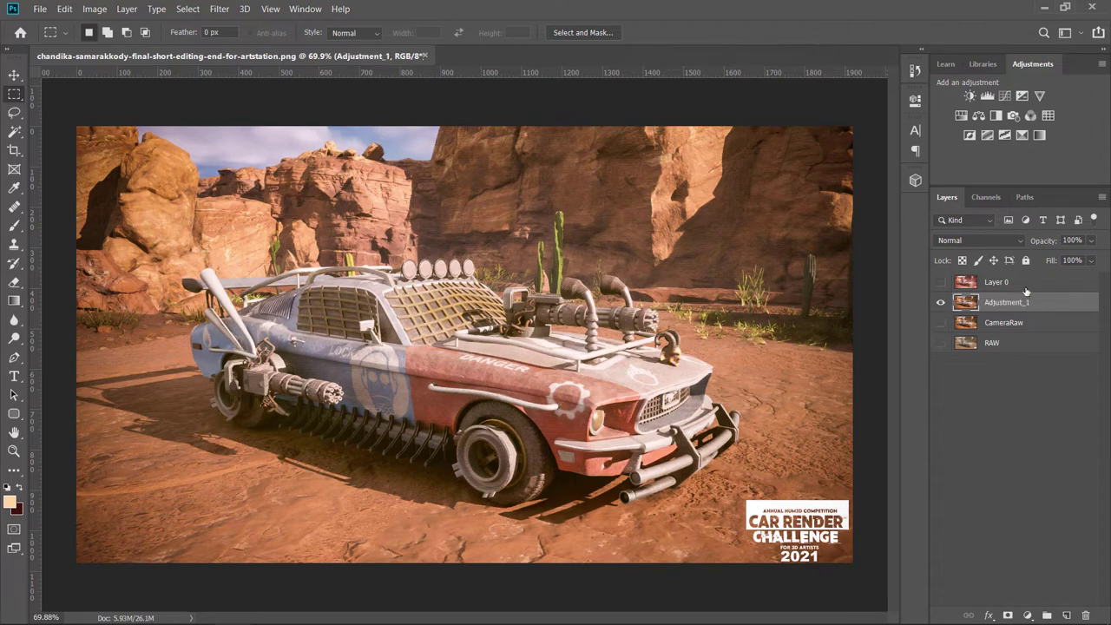
left_click(1047, 115)
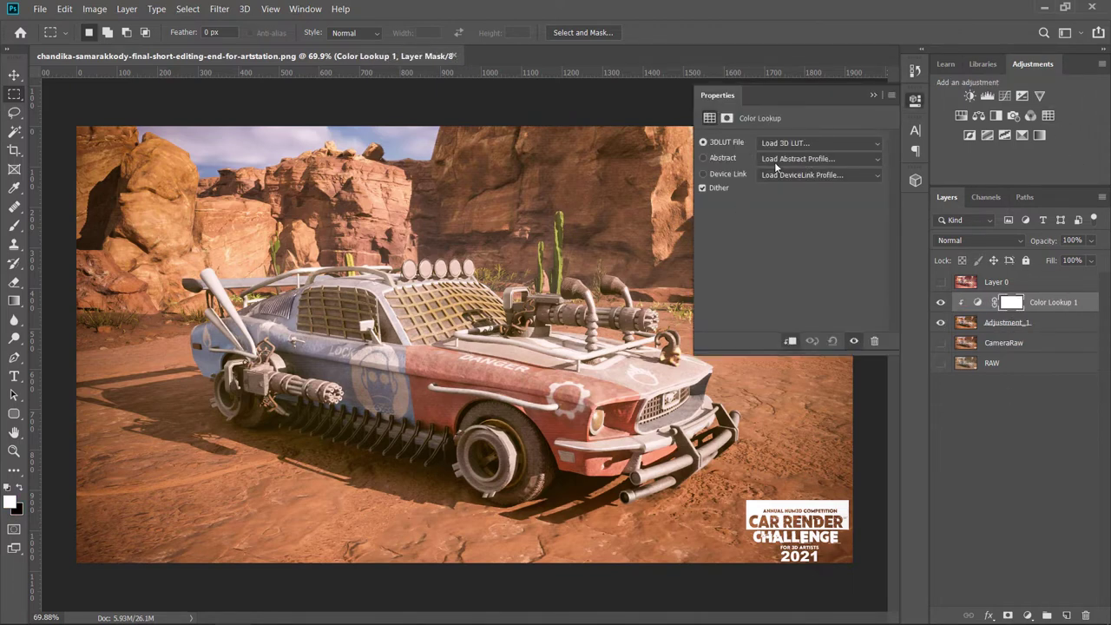
left_click(774, 143)
left_click(775, 198)
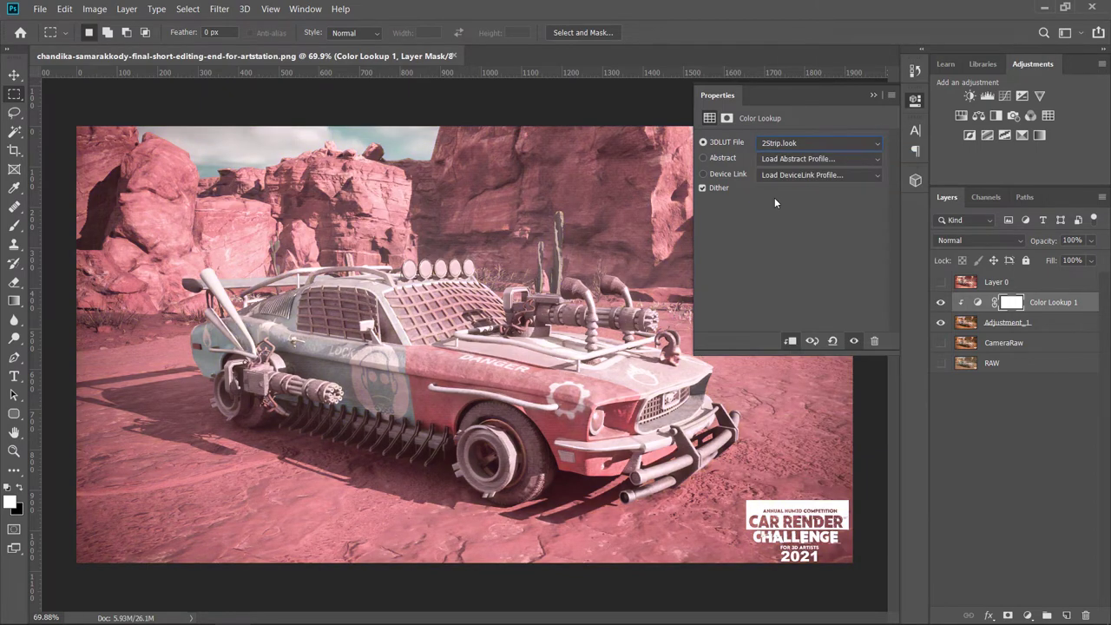
key("Down")
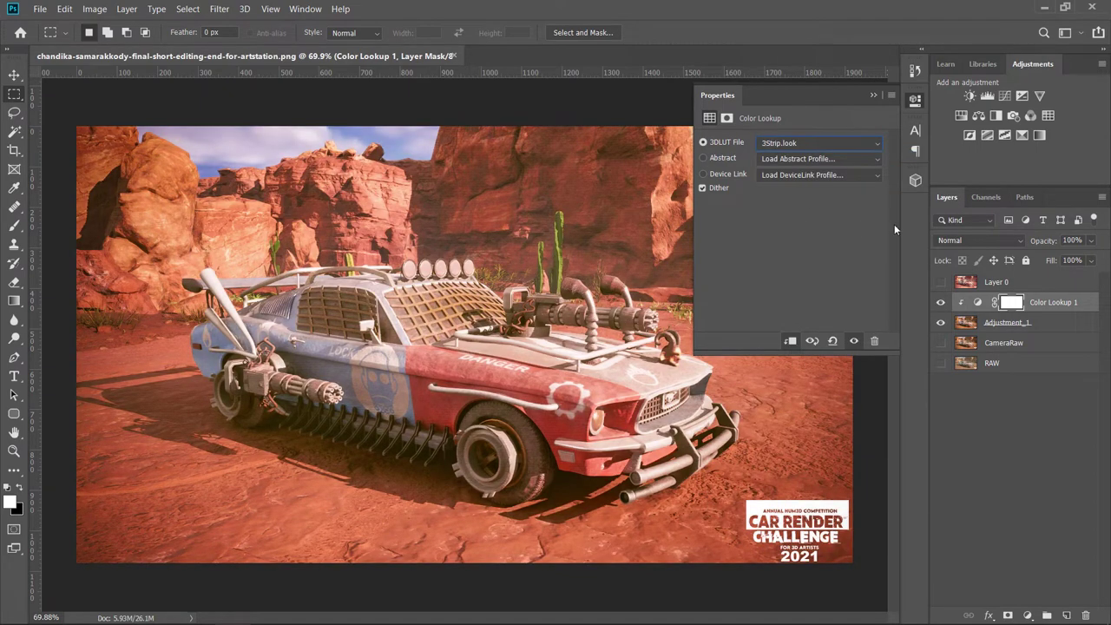
Step: Rename the Color Lookup layer to 3Strip, fixing a typo, then deselect it
double_click(1053, 302)
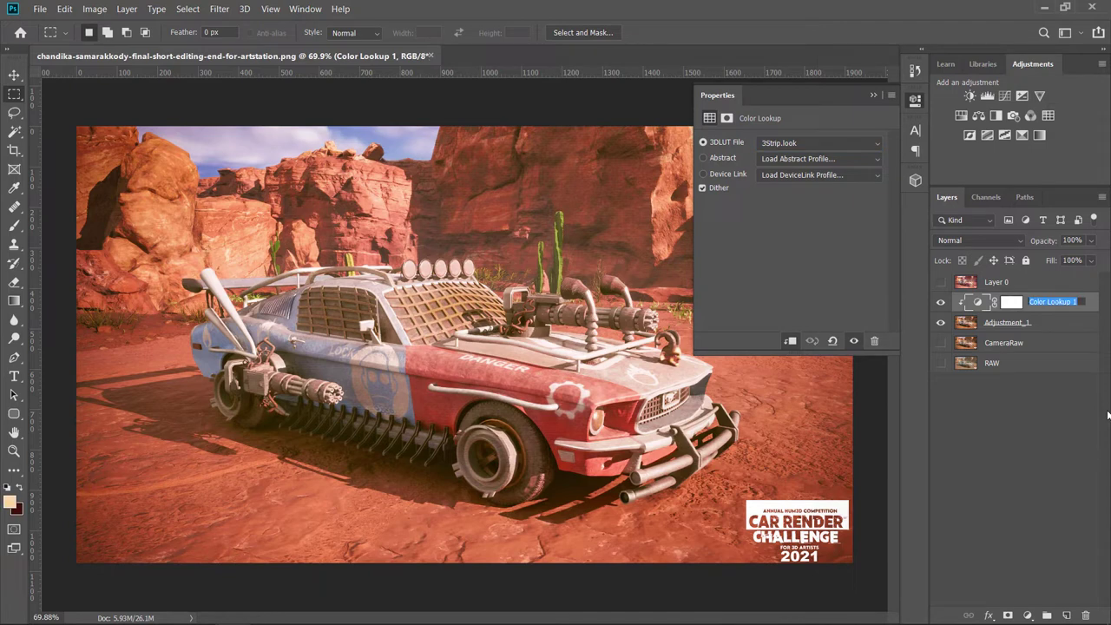
key("BackSpace")
type("3Strio")
key("Return")
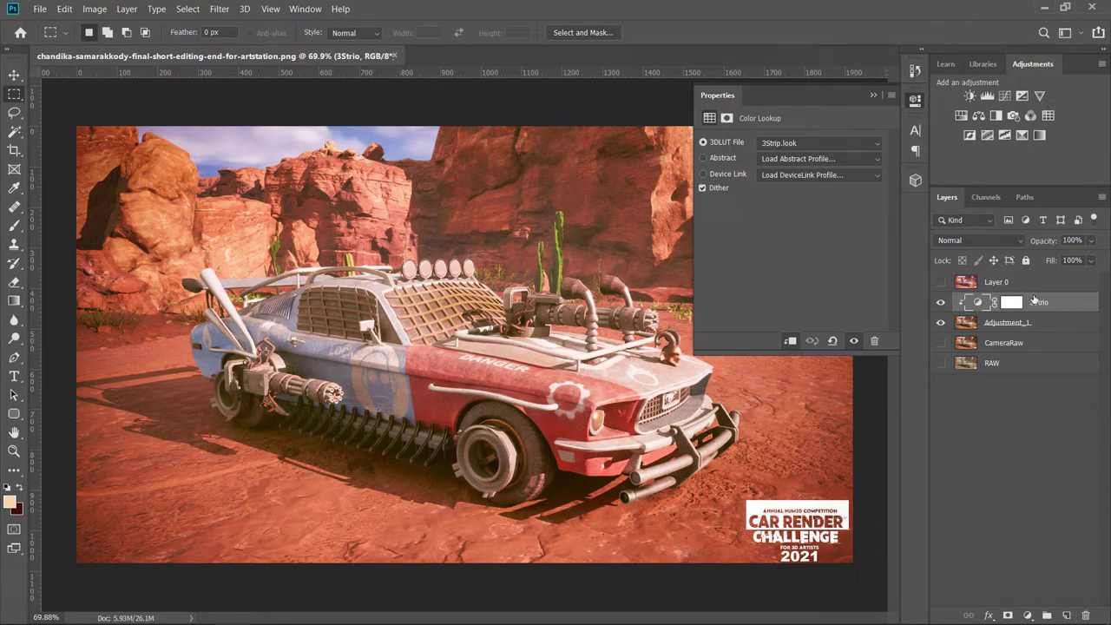
double_click(1037, 301)
key("BackSpace")
type("p")
key("Return")
left_click(1009, 445)
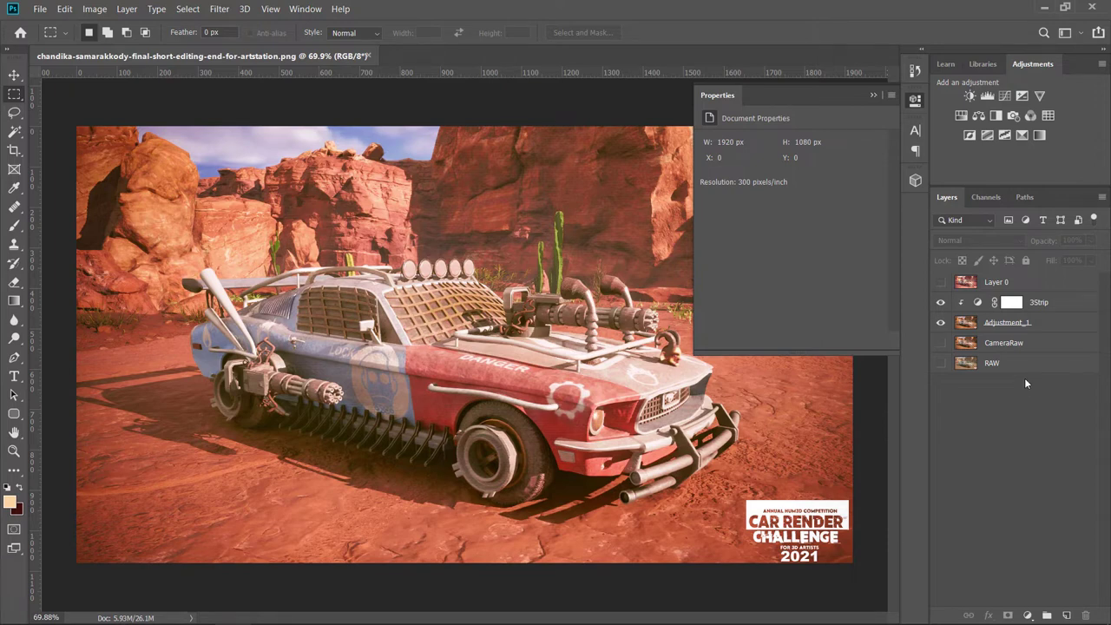
Step: Add a Color Lookup layer above 3Strip and settle on HorrorBlue.3DL after trying several LUTs
left_click(1048, 116)
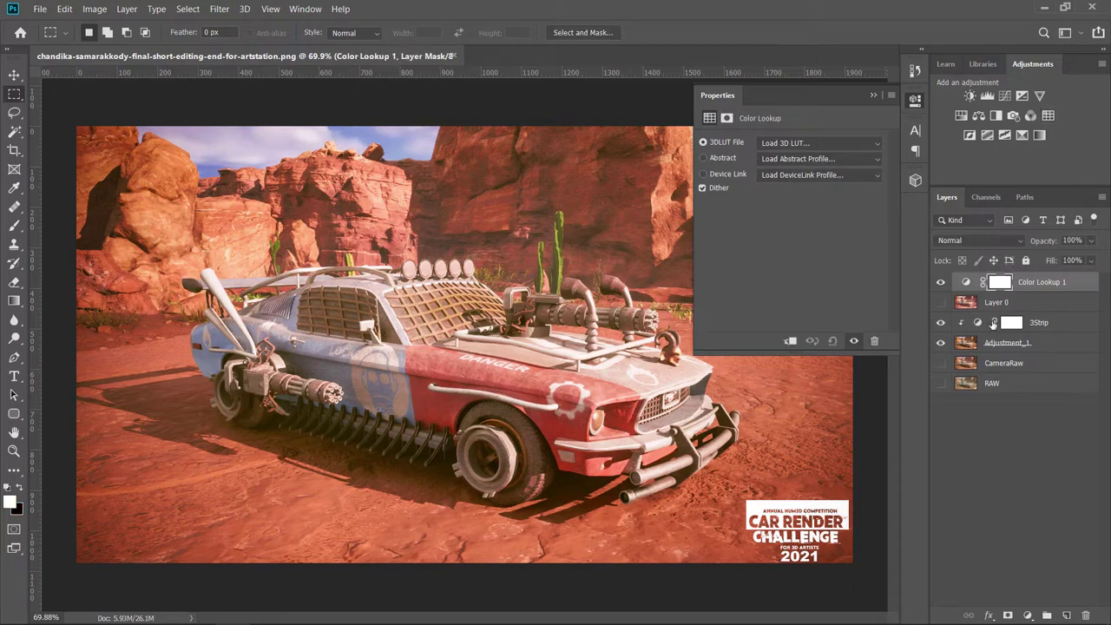
left_click_drag(1027, 284, 1021, 313)
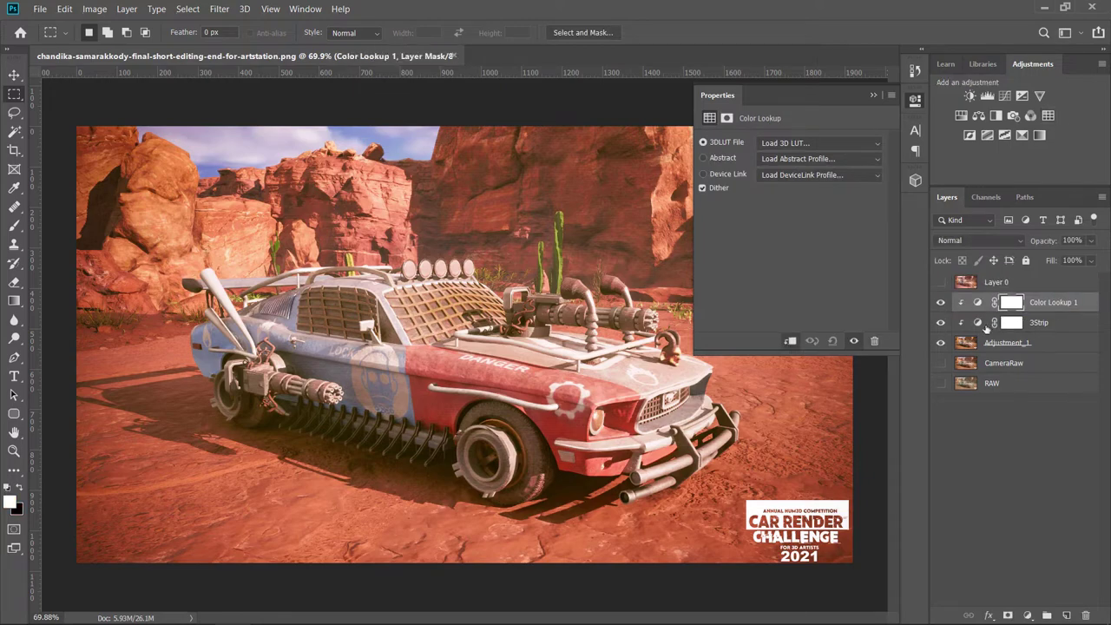
left_click(790, 148)
left_click(811, 527)
key("Up")
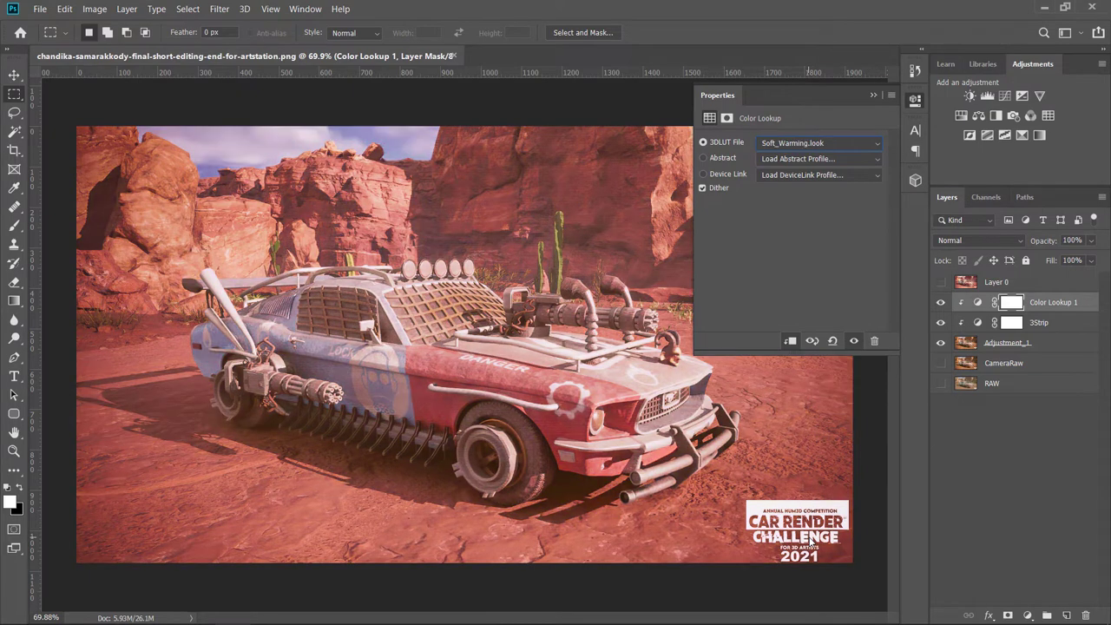
key("Up")
key("Up")
key("Up")
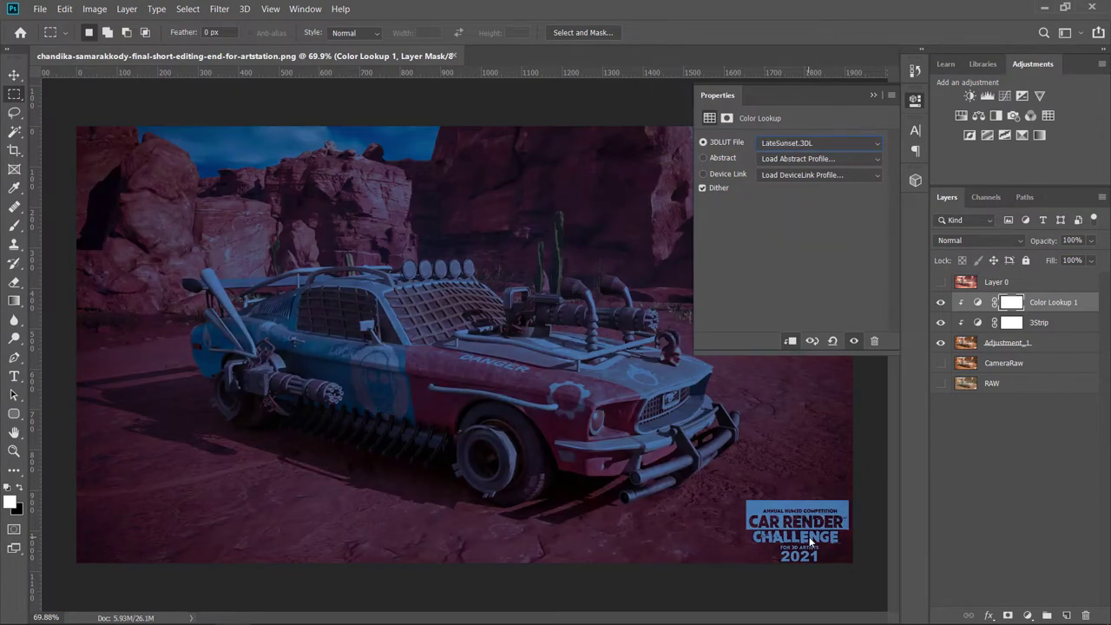
key("Up")
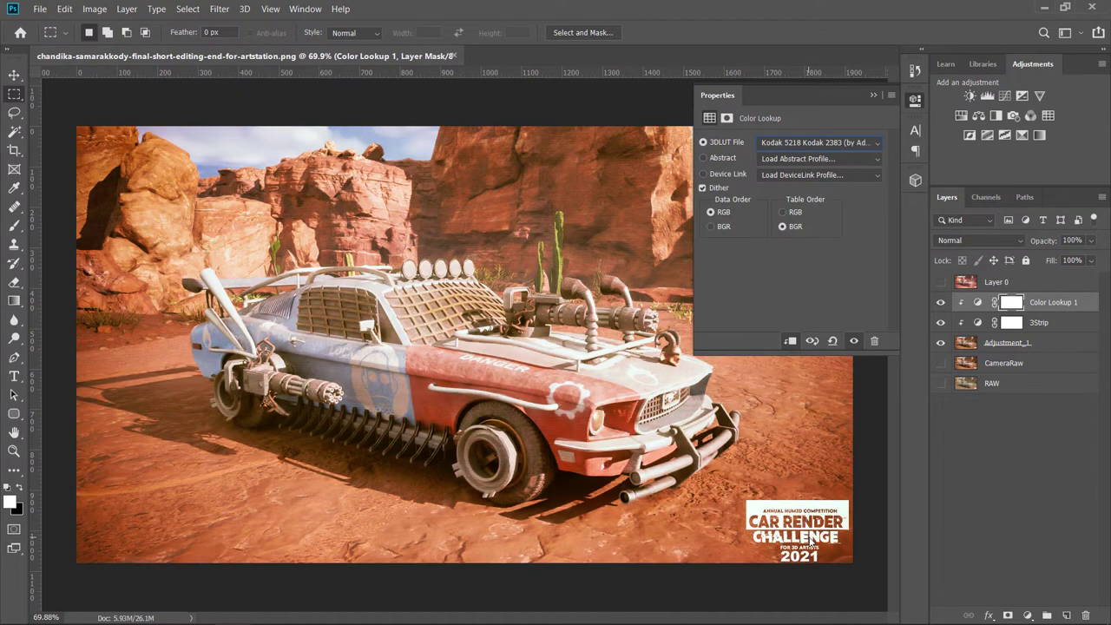
key("Up")
key("Up")
key("Up")
key("Up")
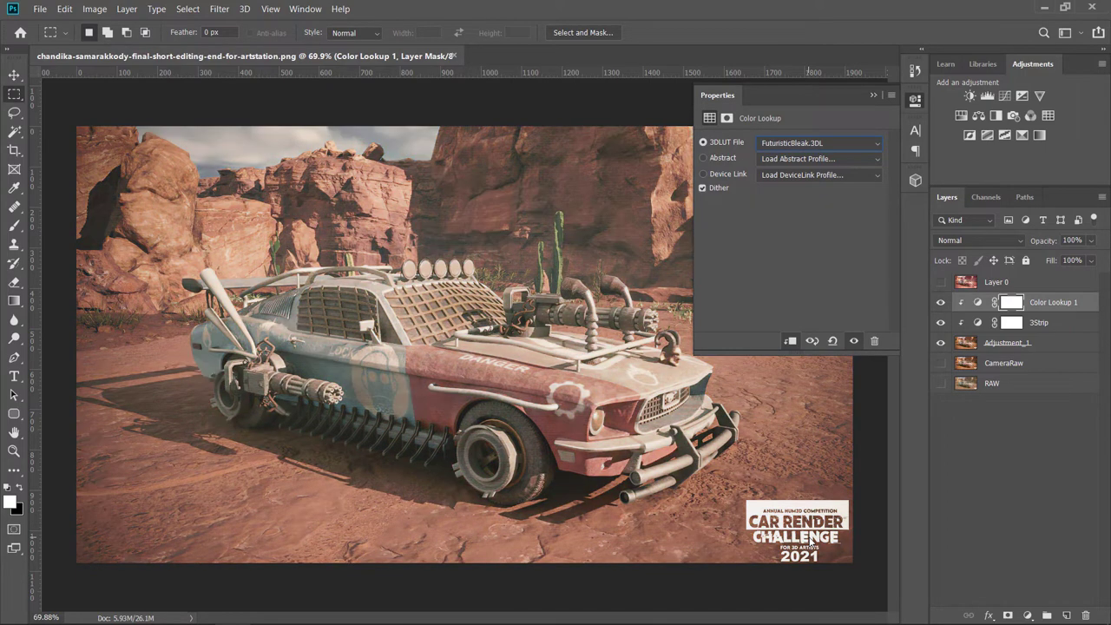
key("Down")
key("Down")
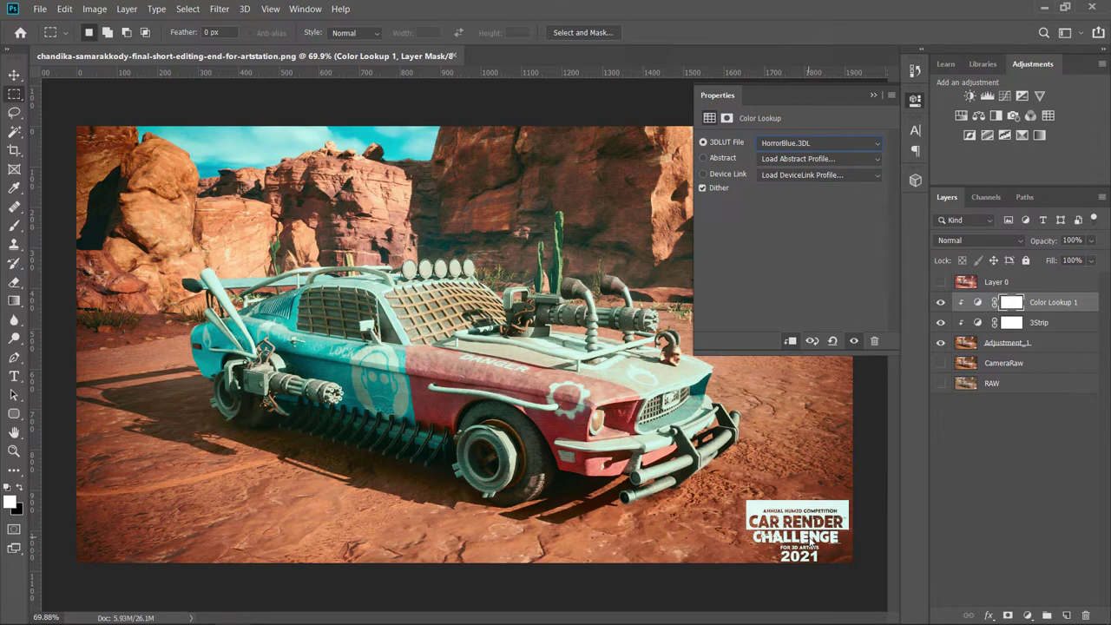
Step: Set the HorrorBlue lookup layer to 70% opacity and add another Color Lookup layer
key("ctrl+2")
left_click(1091, 260)
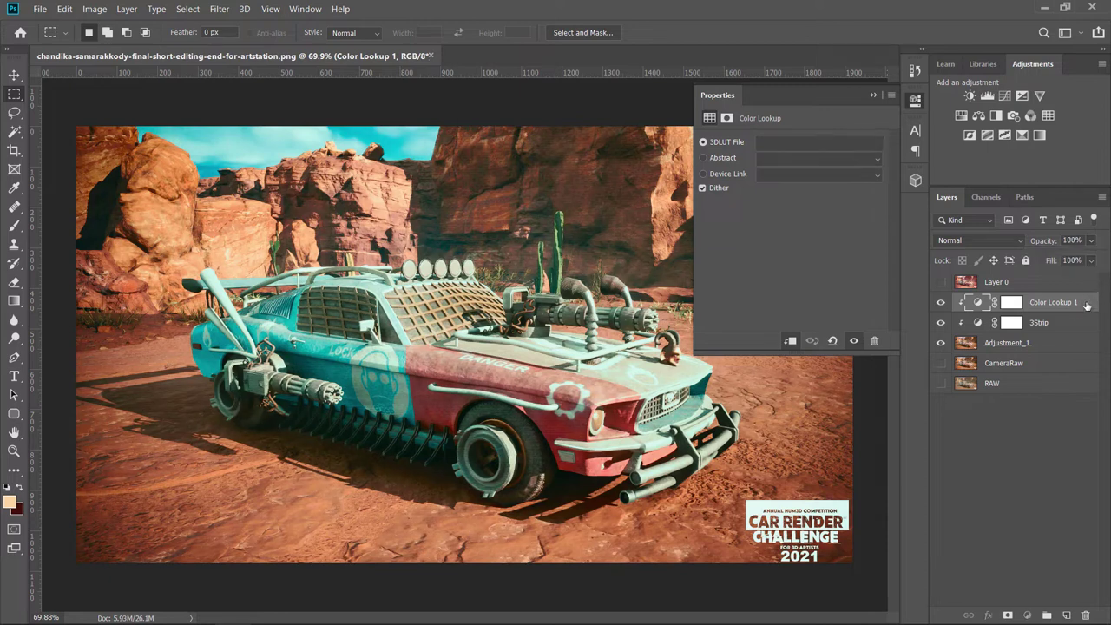
mouse_move(1100, 257)
left_mouse_down()
mouse_move(1071, 260)
mouse_move(1080, 262)
left_mouse_up()
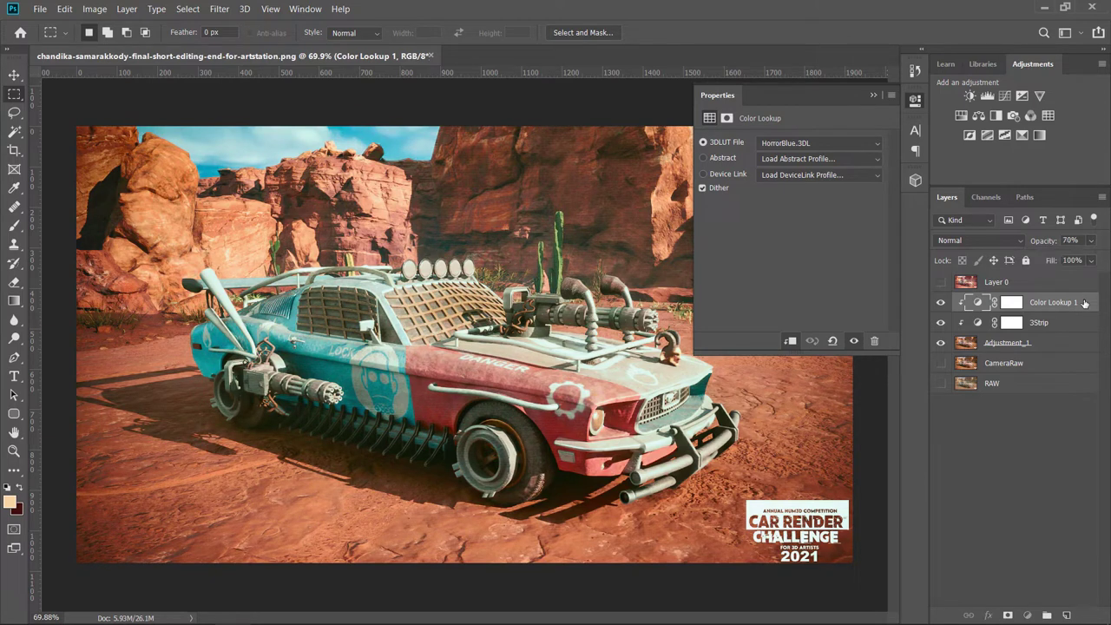
left_click(1047, 115)
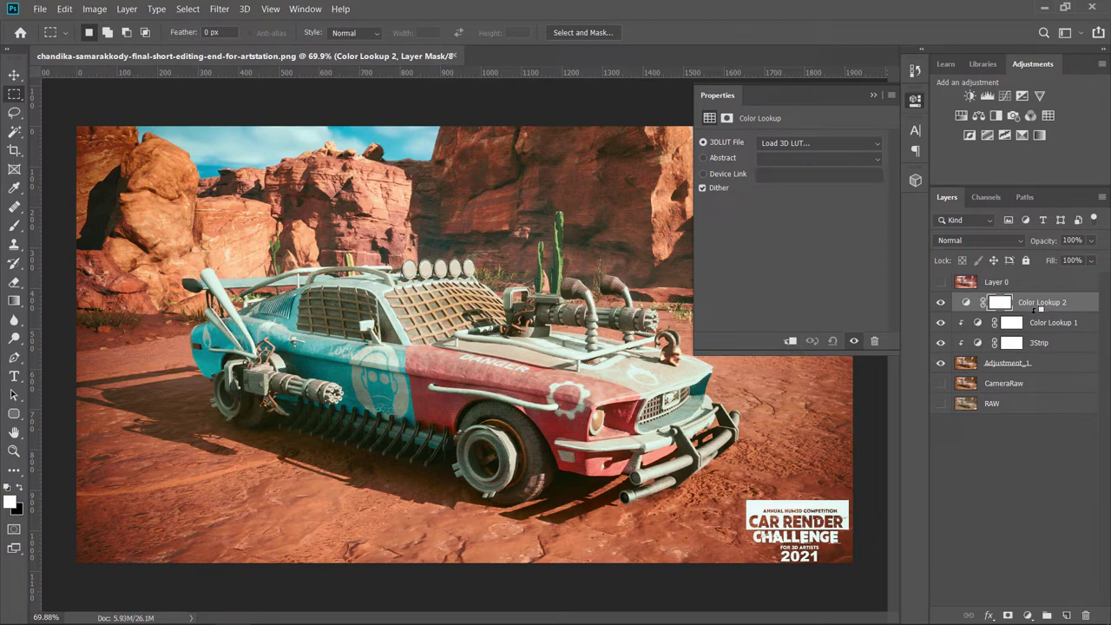
Step: Clip Color Lookup 2 to the layer below and preview Crisp_Winter, FallColors and FoggyNight looks
key("ctrl+alt+g")
left_click(793, 141)
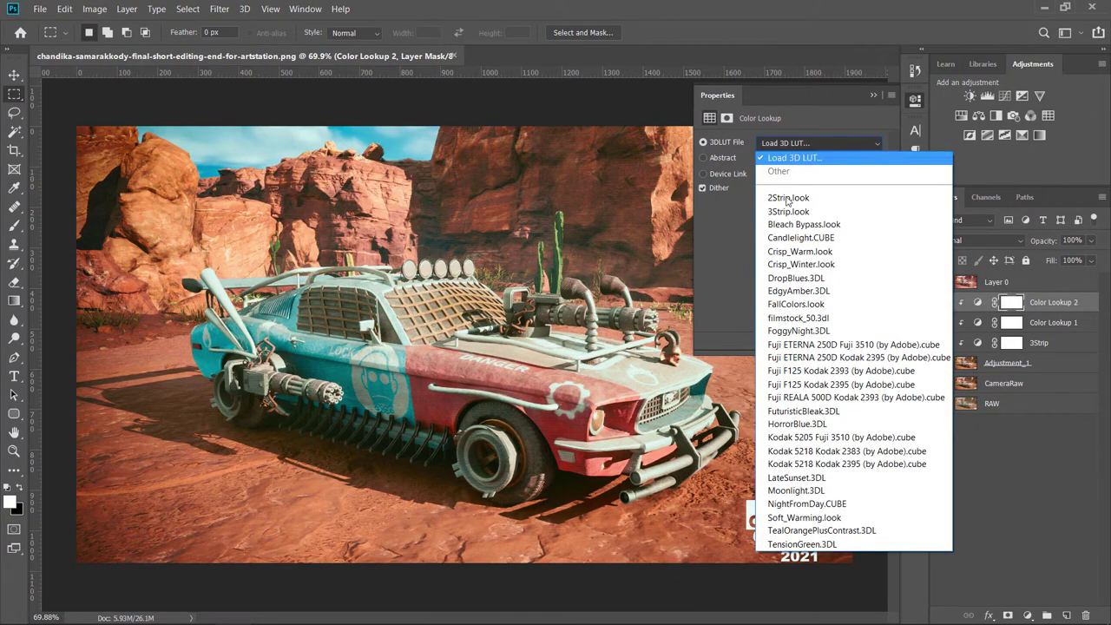
left_click(786, 264)
key("Down")
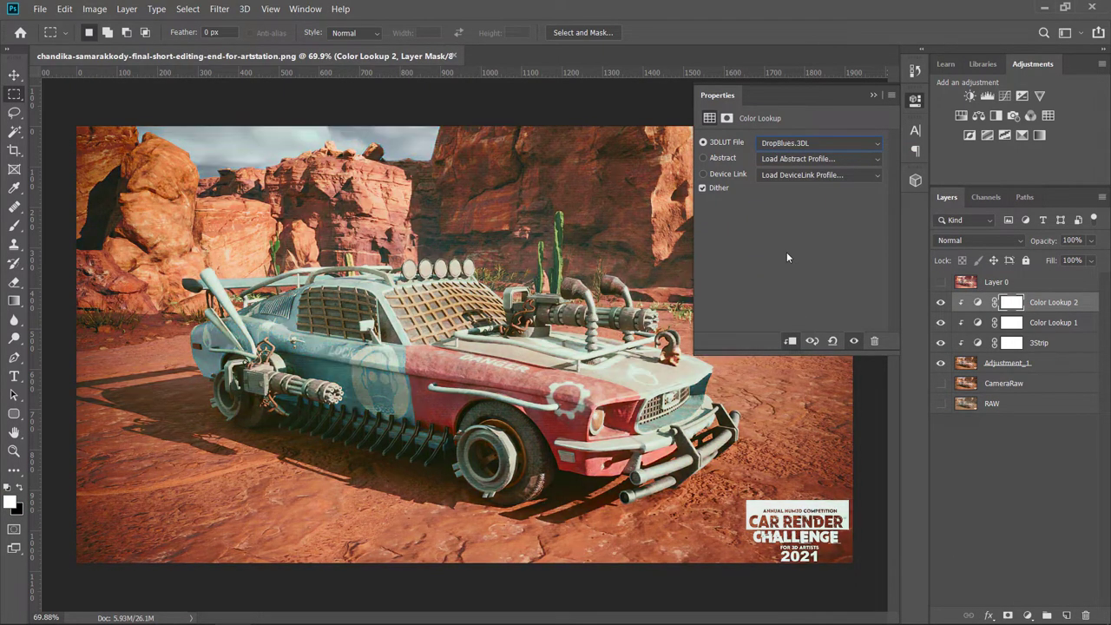
key("Down")
key("Down")
key("Down")
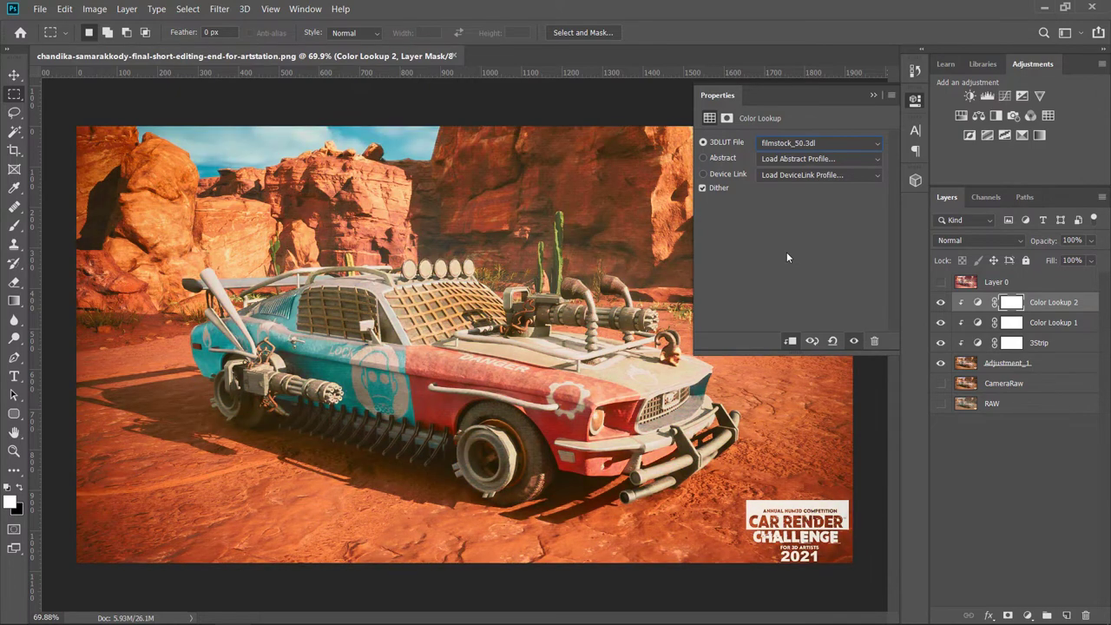
Step: Preview the Fuji, FuturisticBleak, Kodak and Moonlight looks, then delete Color Lookup 2
key("Down")
key("Down")
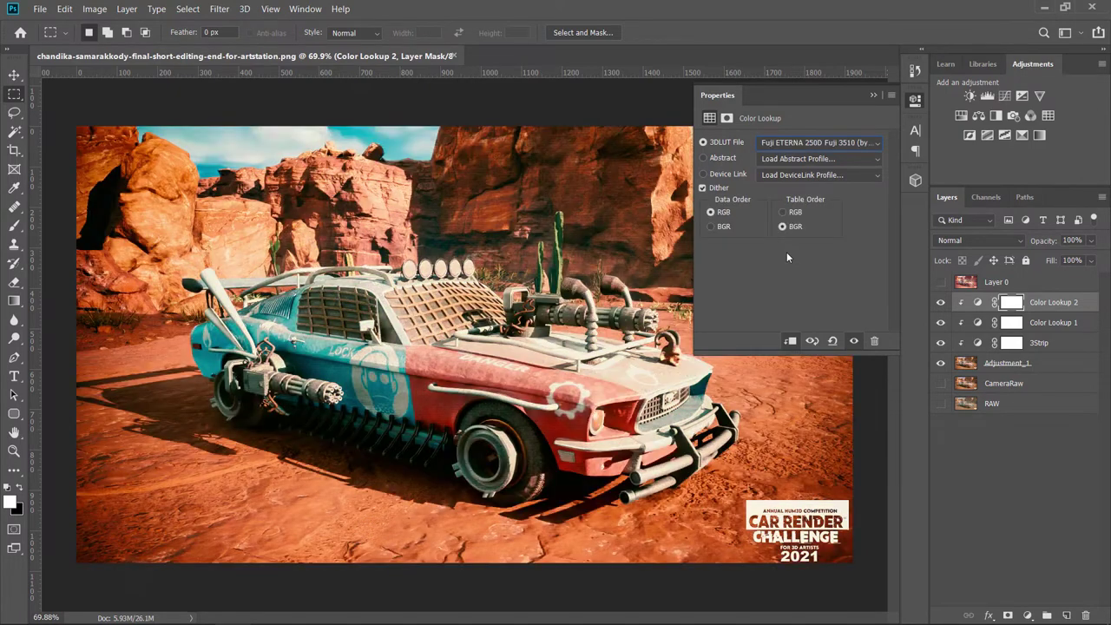
key("Up")
key("Down")
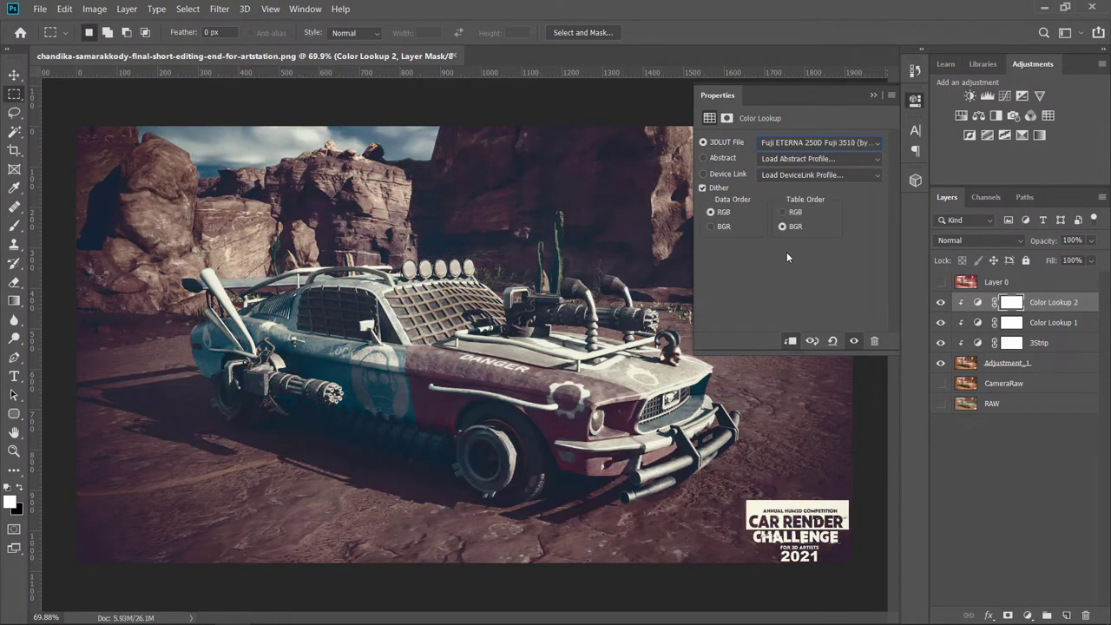
key("Down")
key("Down")
key("Down")
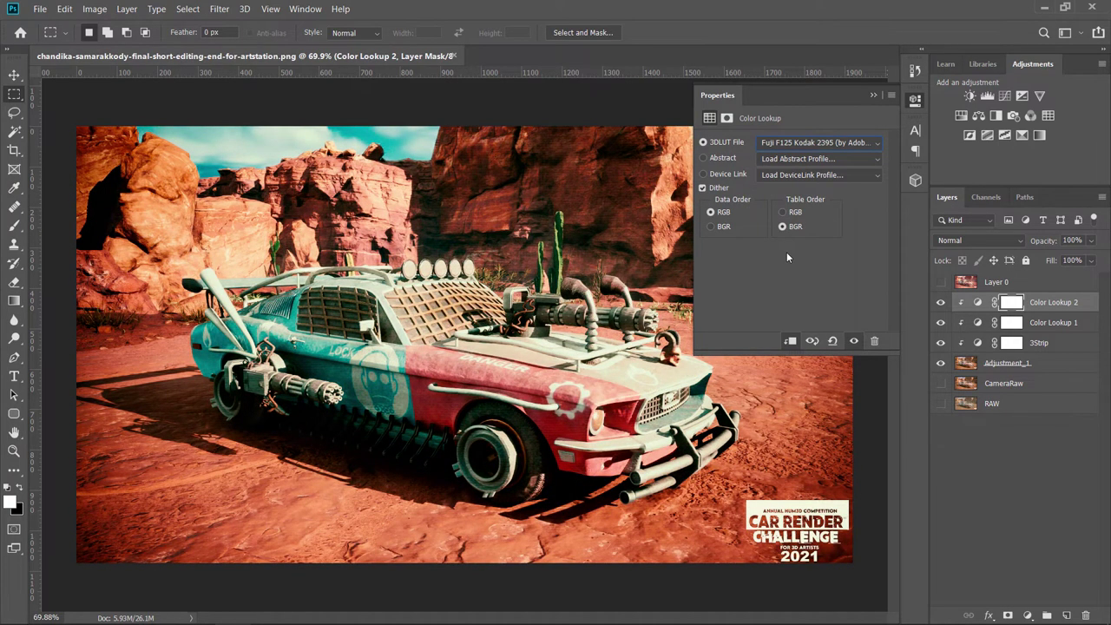
key("Down")
key("Down")
key("Down")
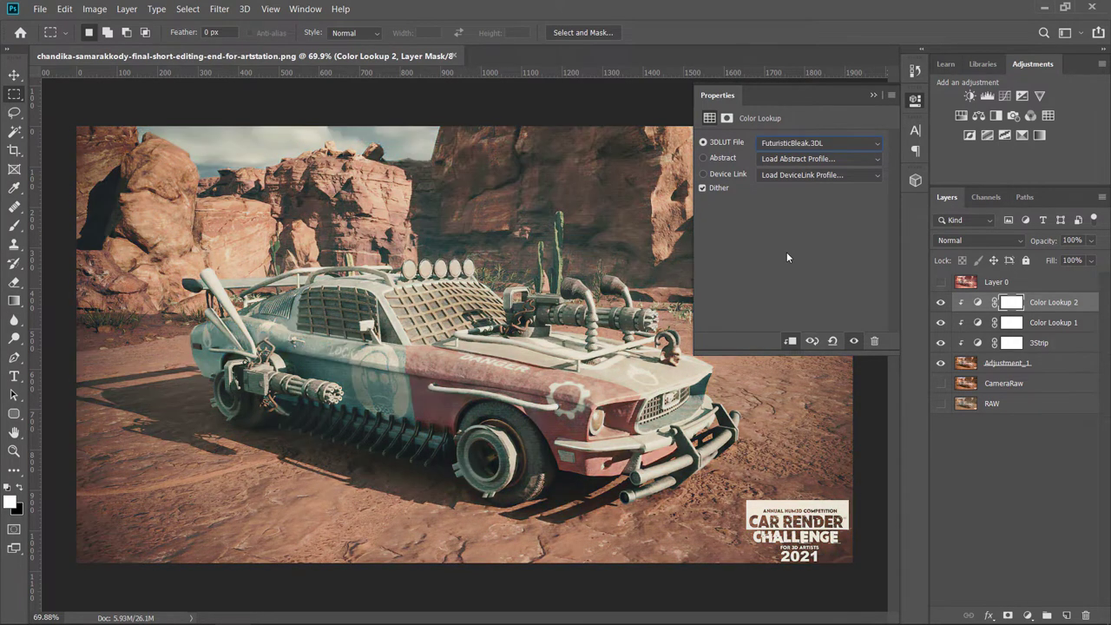
key("Down")
key("Down")
key("Down")
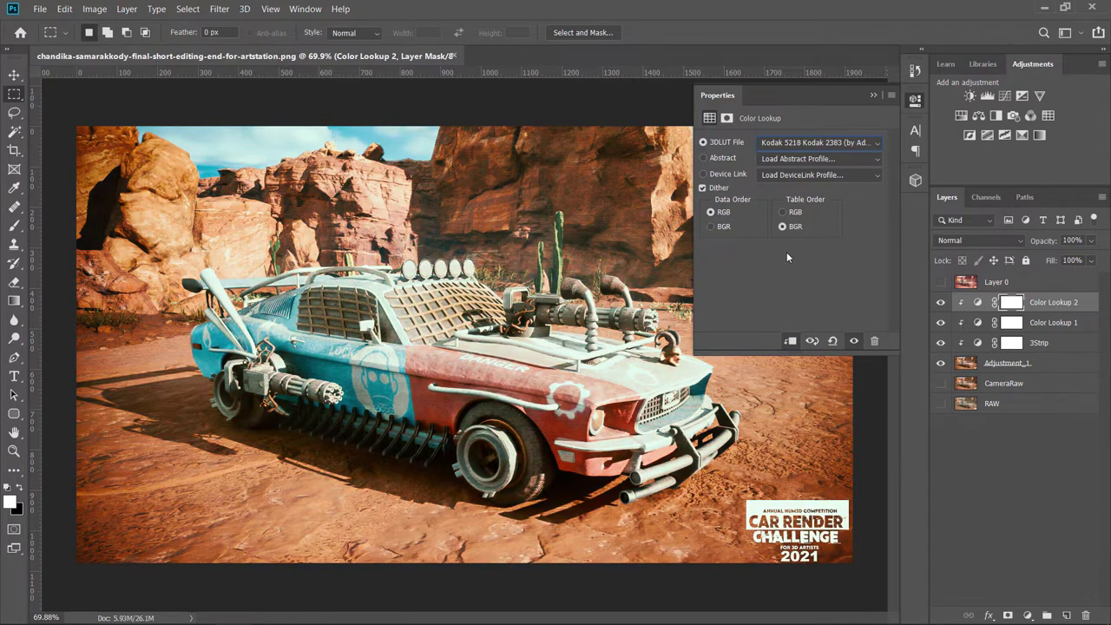
key("Down")
key("Down")
key("Down")
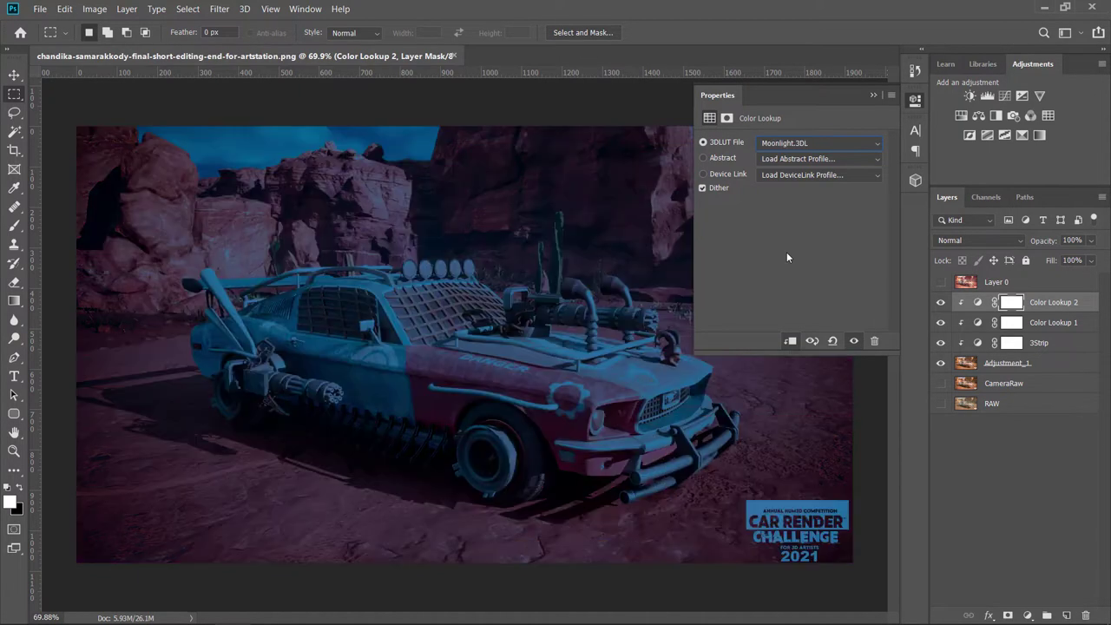
key("Down")
key("Down")
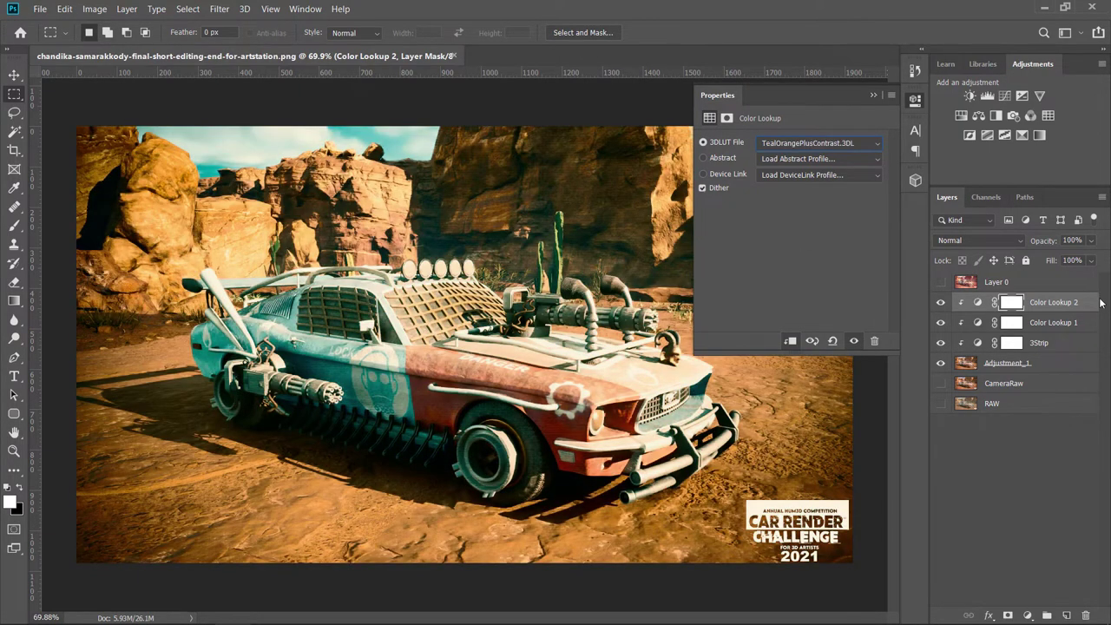
key("Delete")
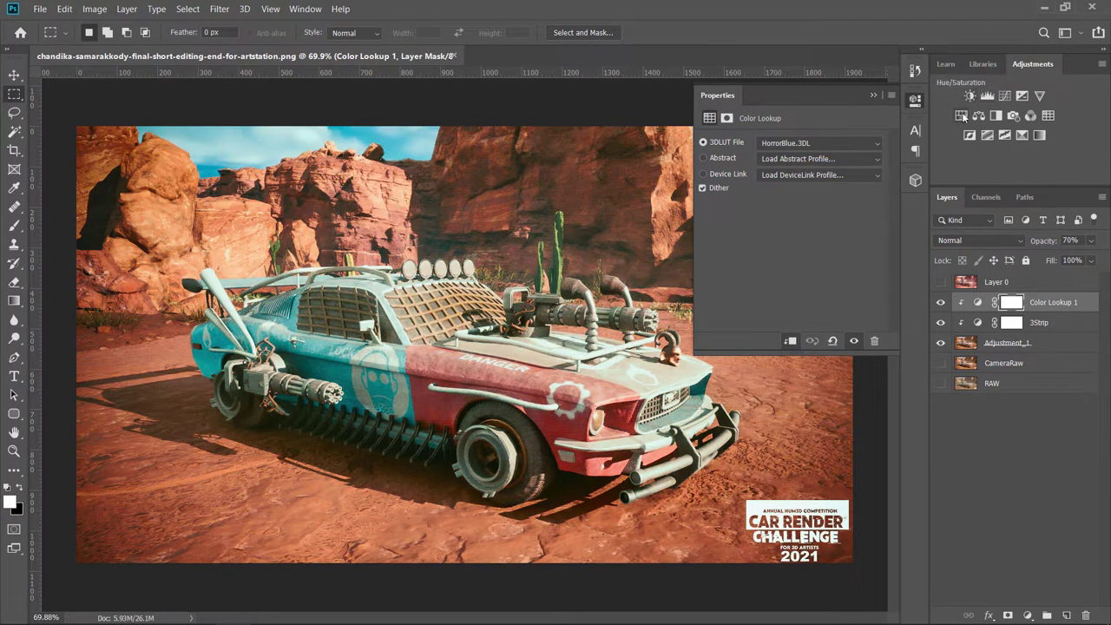
Step: Add a Hue/Saturation layer with hue about -4 and saturation +8, then collapse its settings
left_click(961, 115)
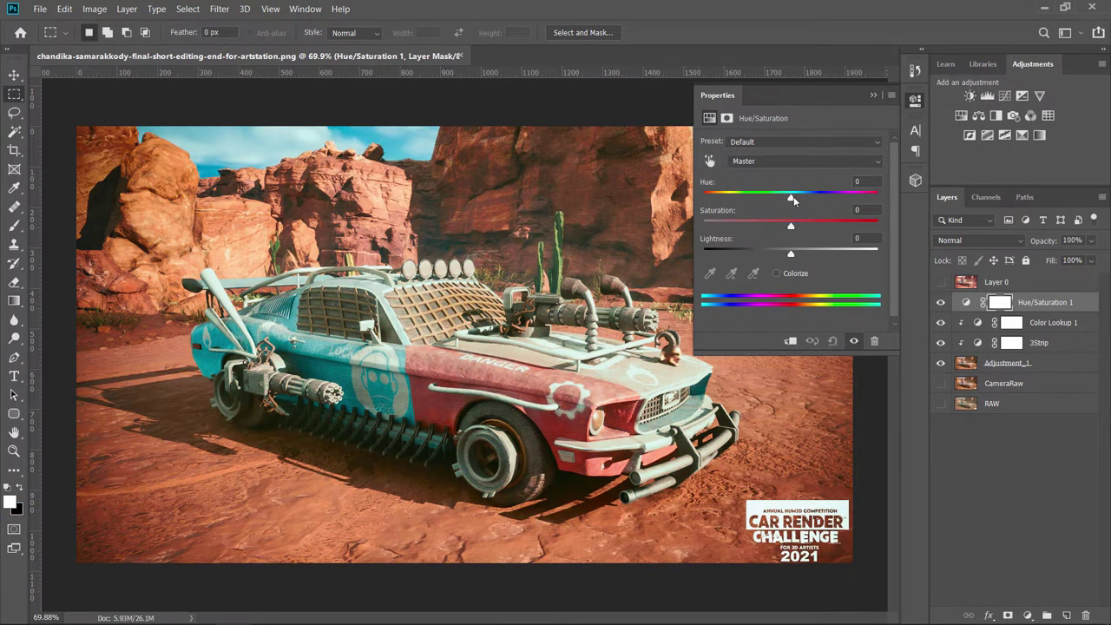
mouse_move(791, 199)
left_mouse_down()
mouse_move(778, 201)
mouse_move(797, 199)
left_mouse_up()
mouse_move(793, 199)
left_mouse_down()
mouse_move(792, 234)
mouse_move(787, 200)
left_mouse_up()
left_click(873, 95)
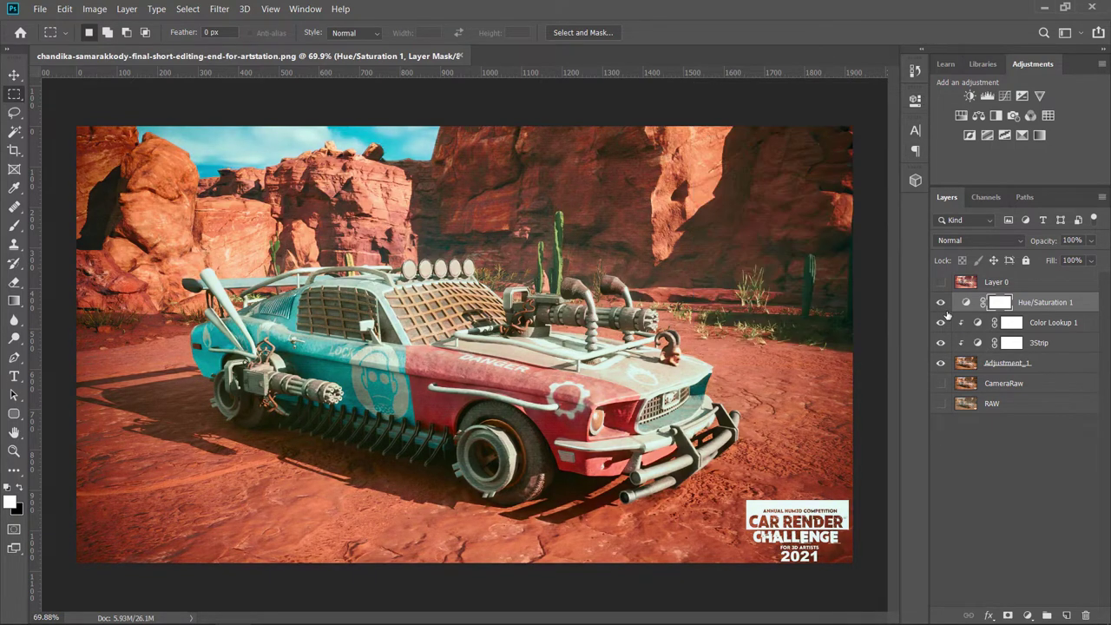
Step: Clip Hue/Saturation, group the adjustment layers into Group 1, and merge a duplicate of it
left_click(1045, 310, "alt")
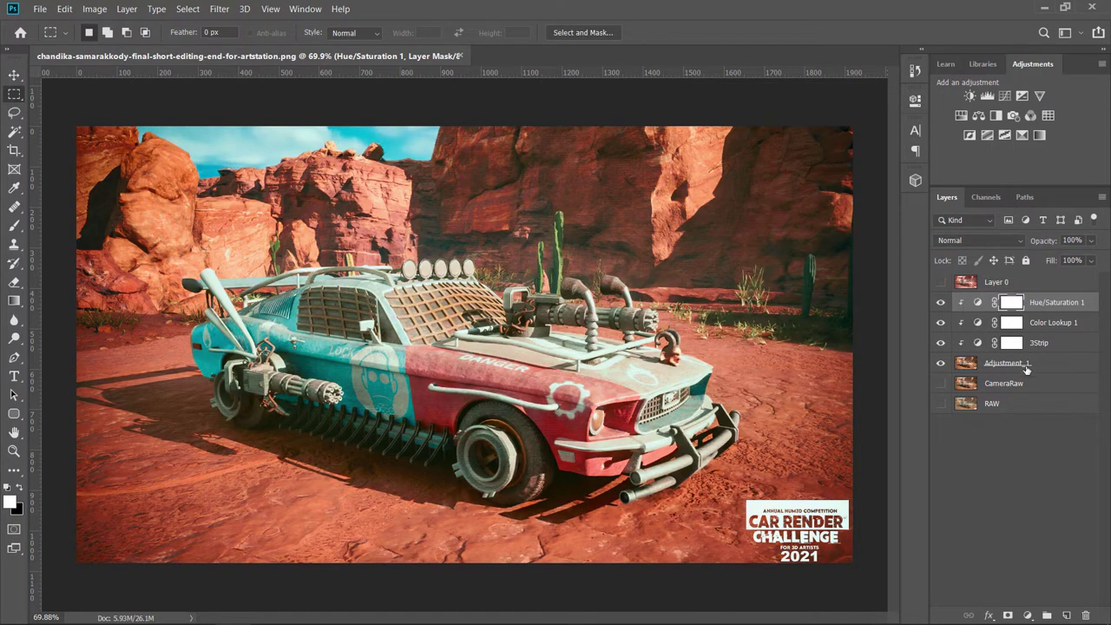
left_click(1028, 369, "shift")
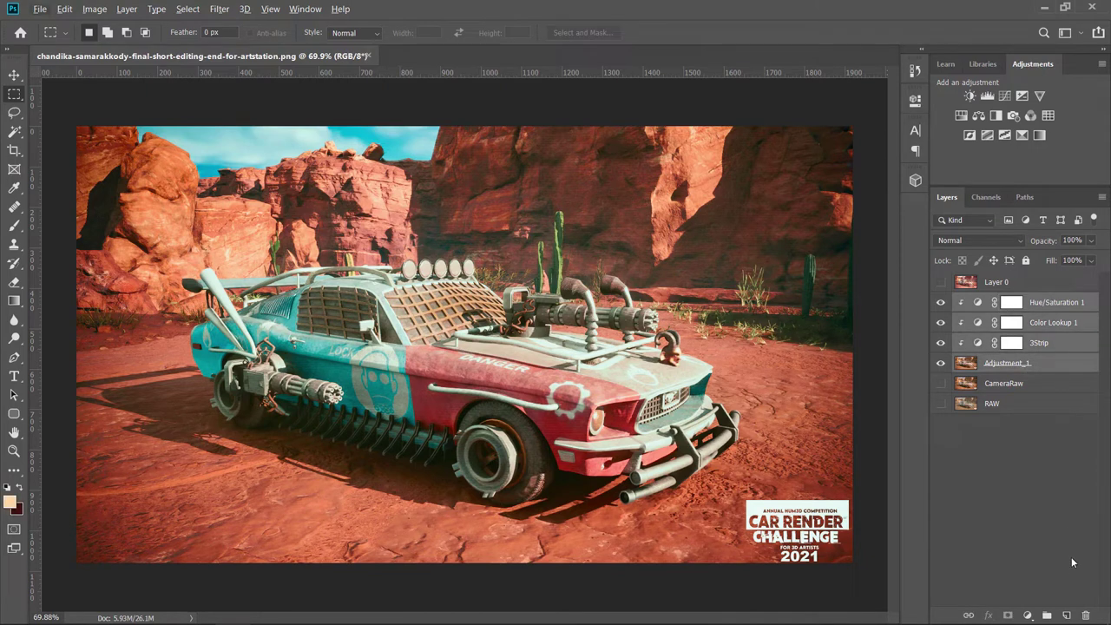
left_click(1046, 615)
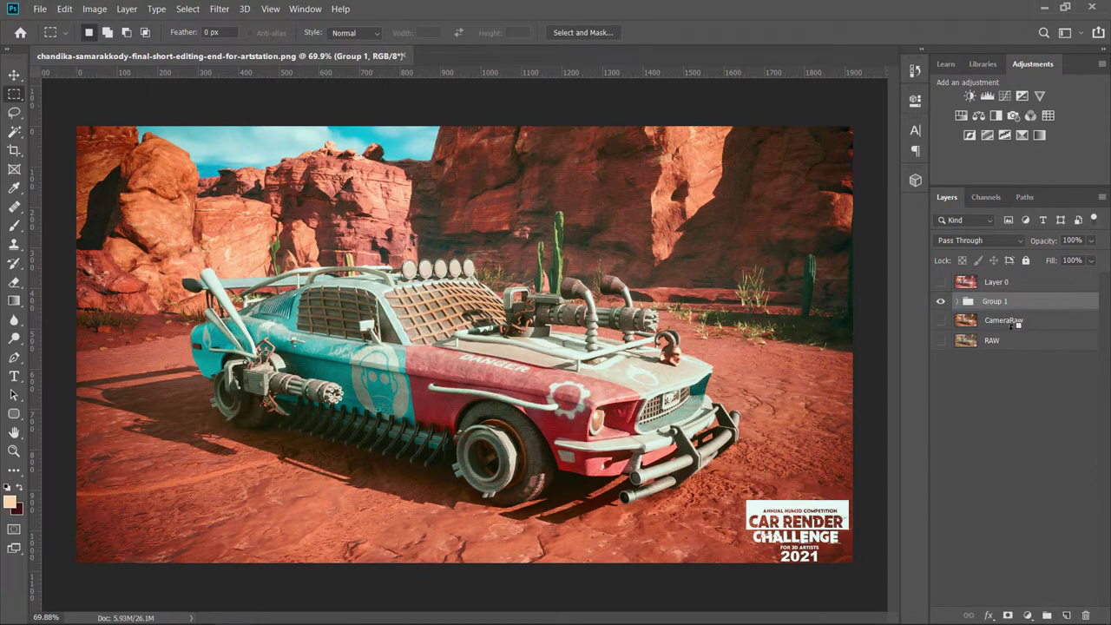
key("ctrl+j")
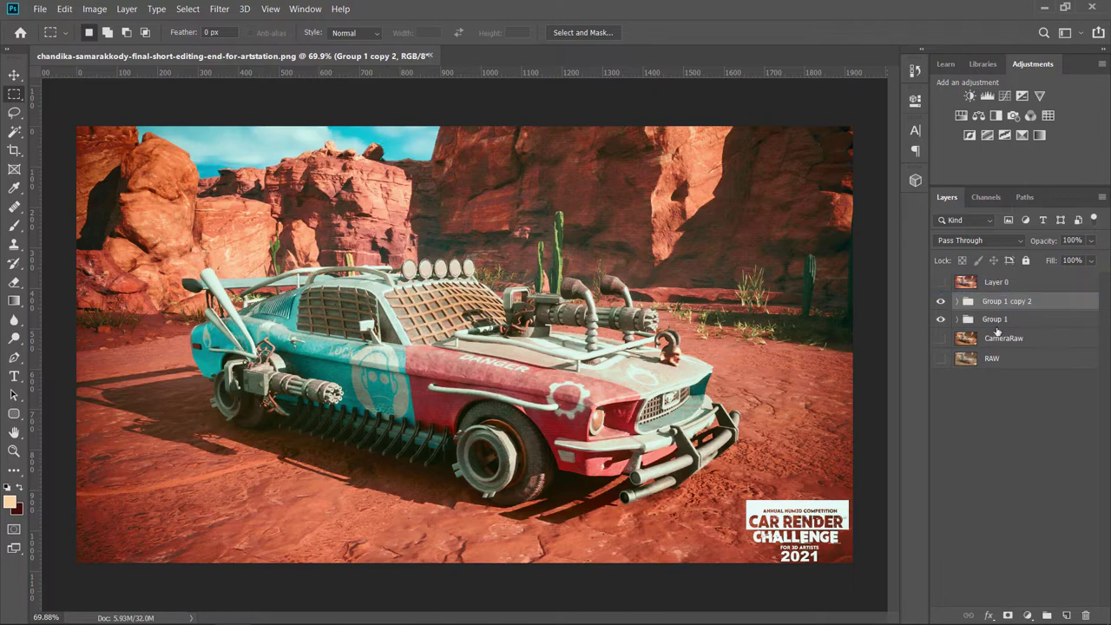
key("ctrl+e")
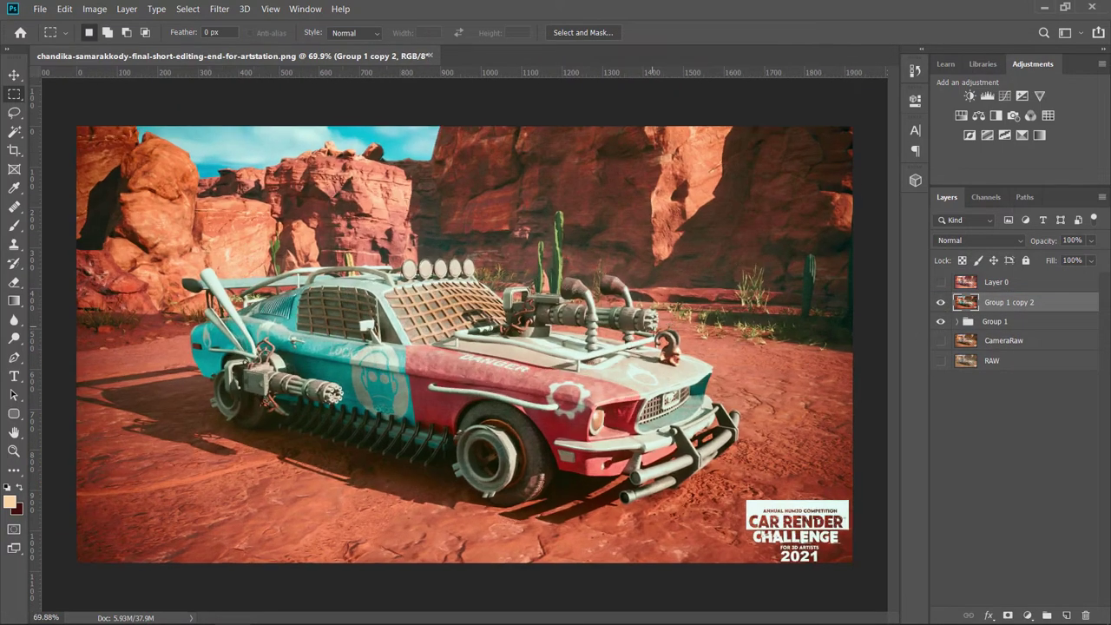
Step: Zoom in to inspect the car and its LOCK door panel up close
left_click_drag(636, 321, 376, 321)
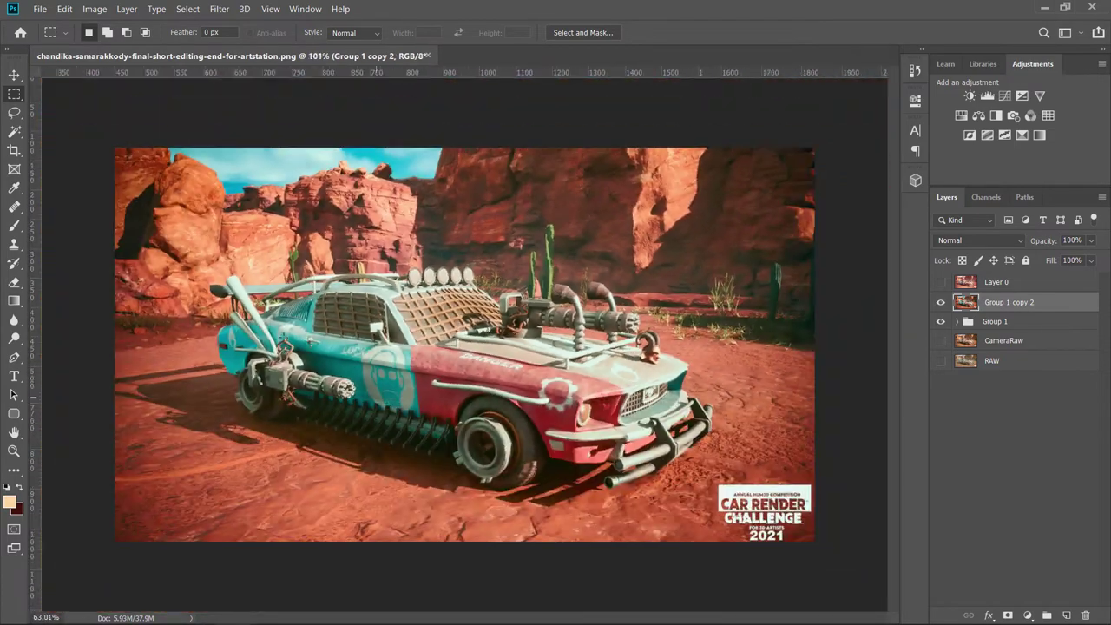
left_click_drag(375, 391, 452, 391)
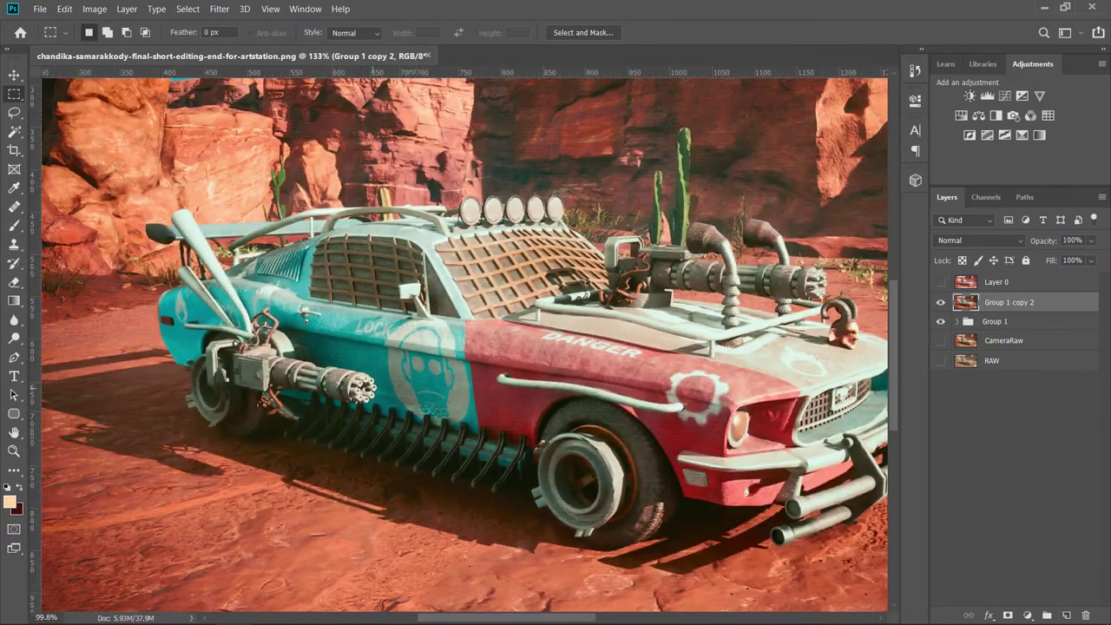
mouse_move(365, 373)
left_mouse_down()
mouse_move(417, 373)
mouse_move(392, 402)
left_mouse_up()
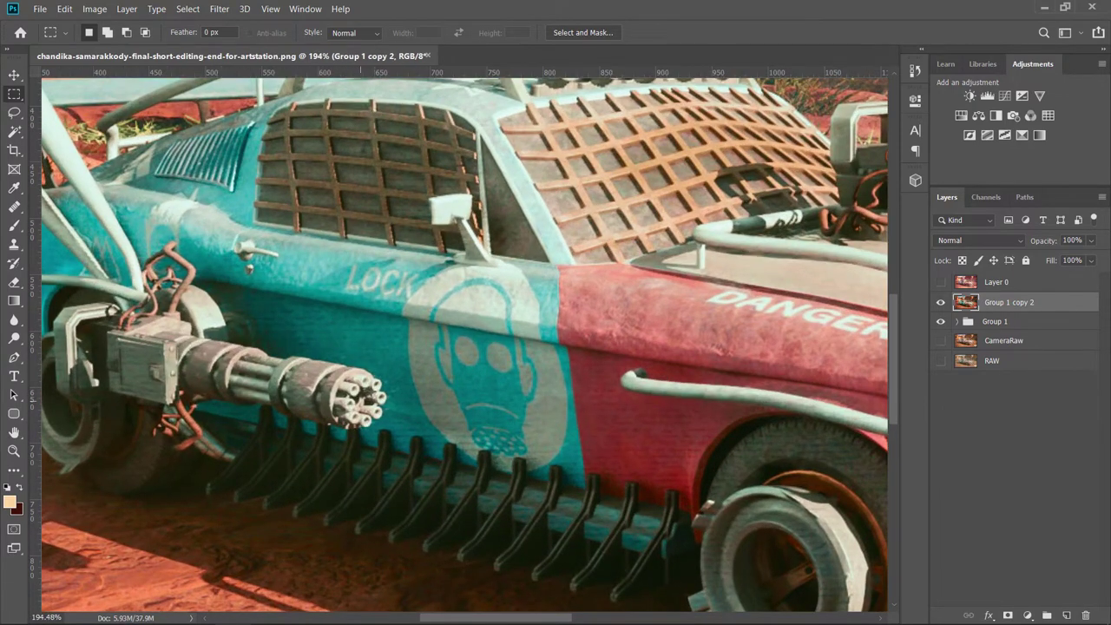
mouse_move(372, 396)
left_mouse_down()
mouse_move(323, 401)
mouse_move(373, 404)
left_mouse_up()
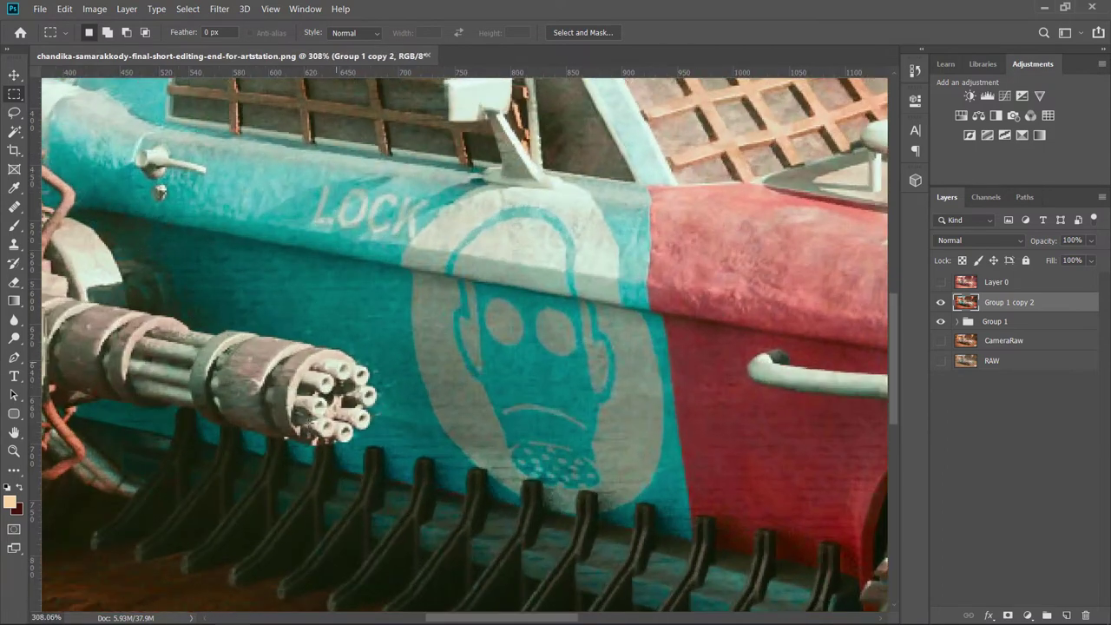
Step: Duplicate the merged layer and add an orange #ff6600 Color Overlay in Overlay mode at about 80% opacity
key("ctrl+j")
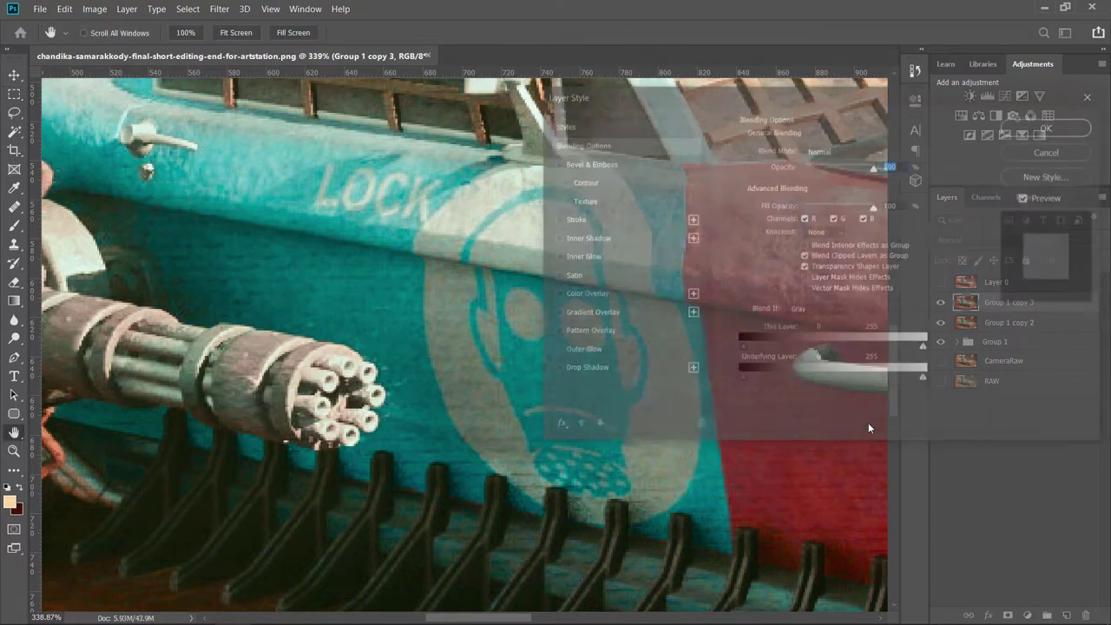
left_click(583, 294)
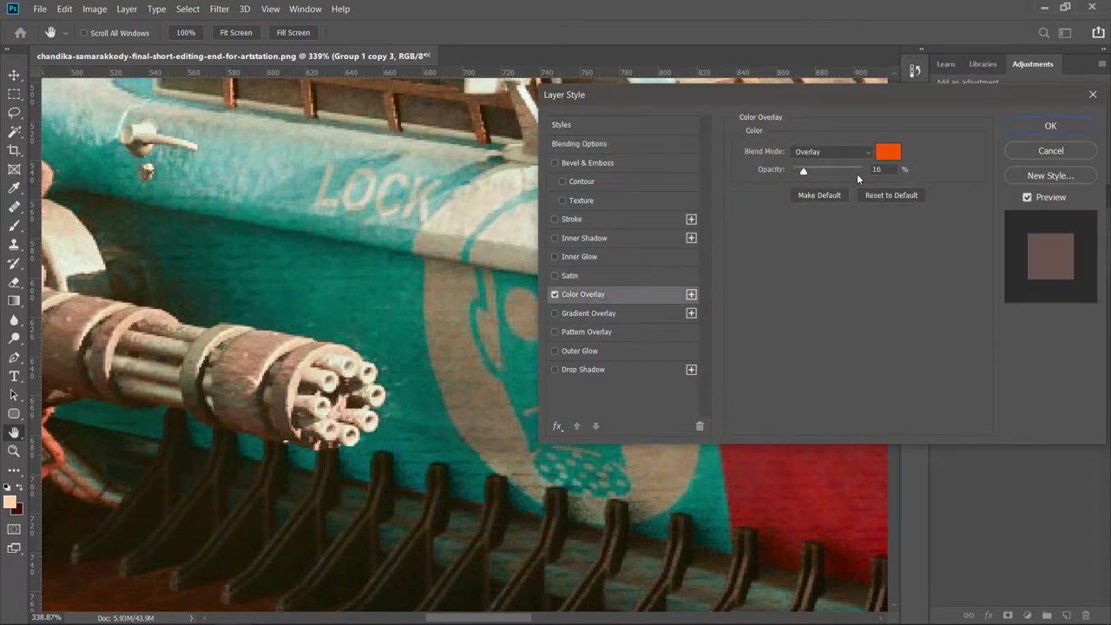
left_click(829, 147)
left_click_drag(801, 173, 874, 175)
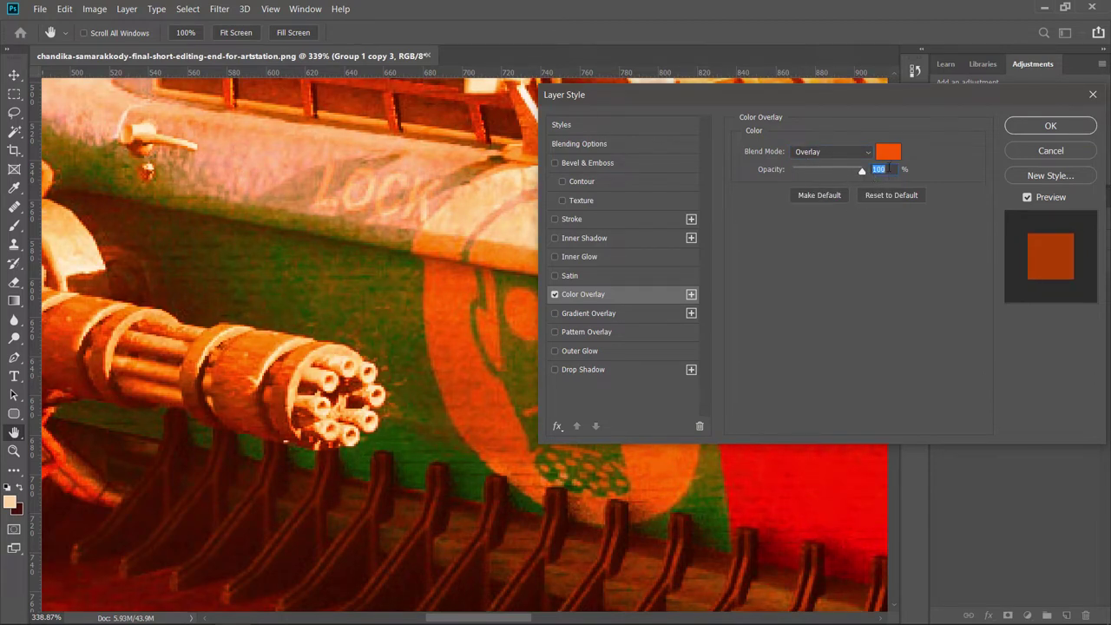
left_click(888, 153)
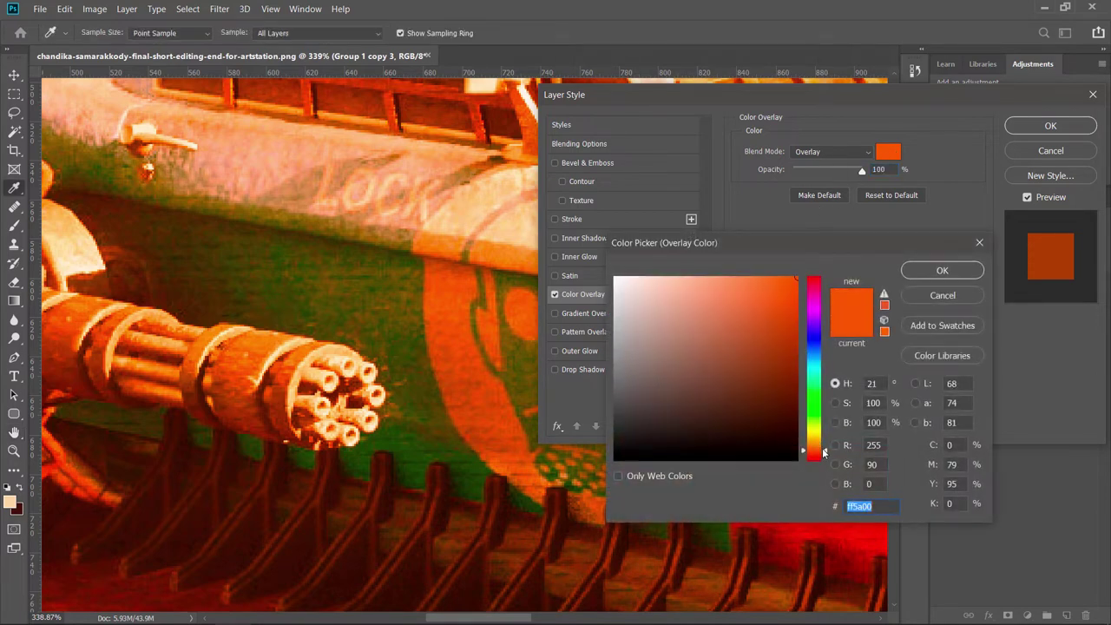
left_click_drag(825, 452, 824, 451)
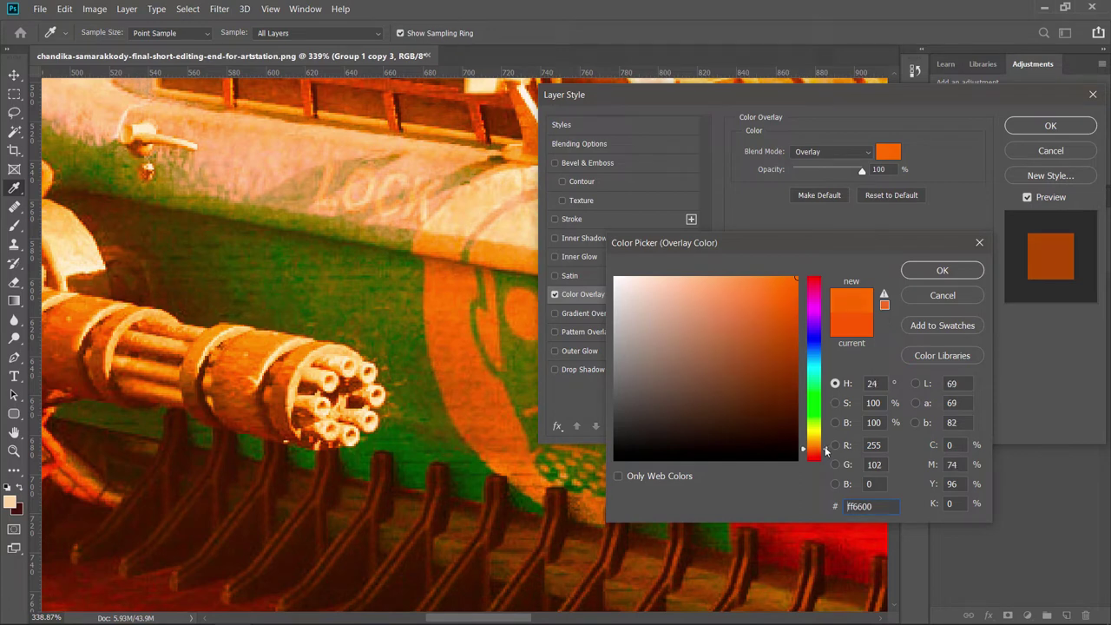
left_click(943, 272)
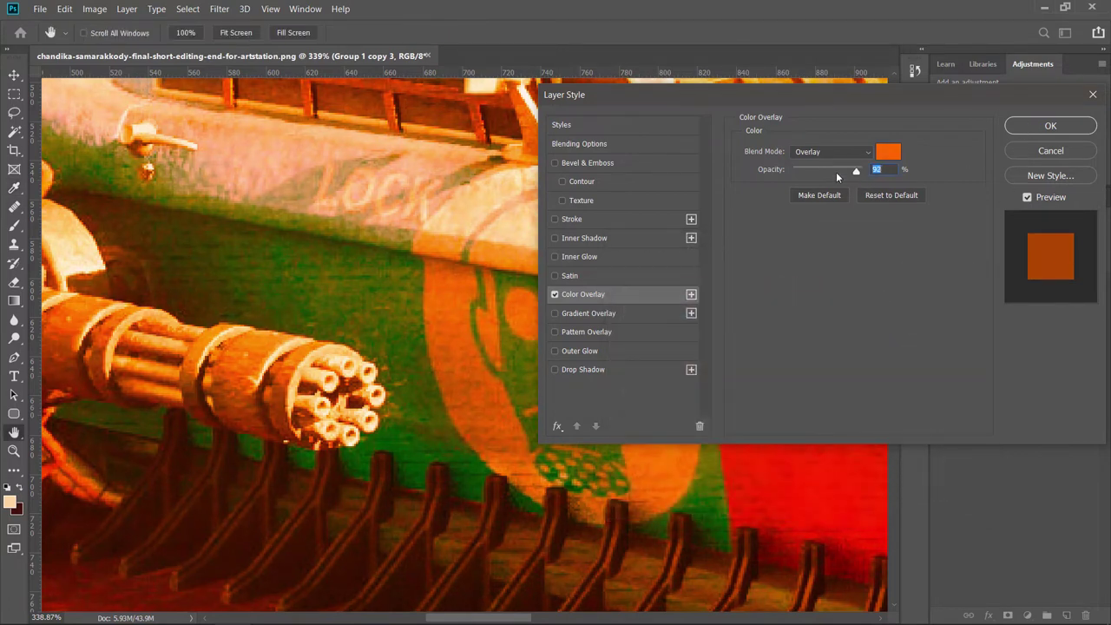
left_click_drag(853, 174, 849, 175)
Step: Apply the orange Color Overlay and rasterize Group 1 copy 3's layer style into its pixels
left_click(1046, 127)
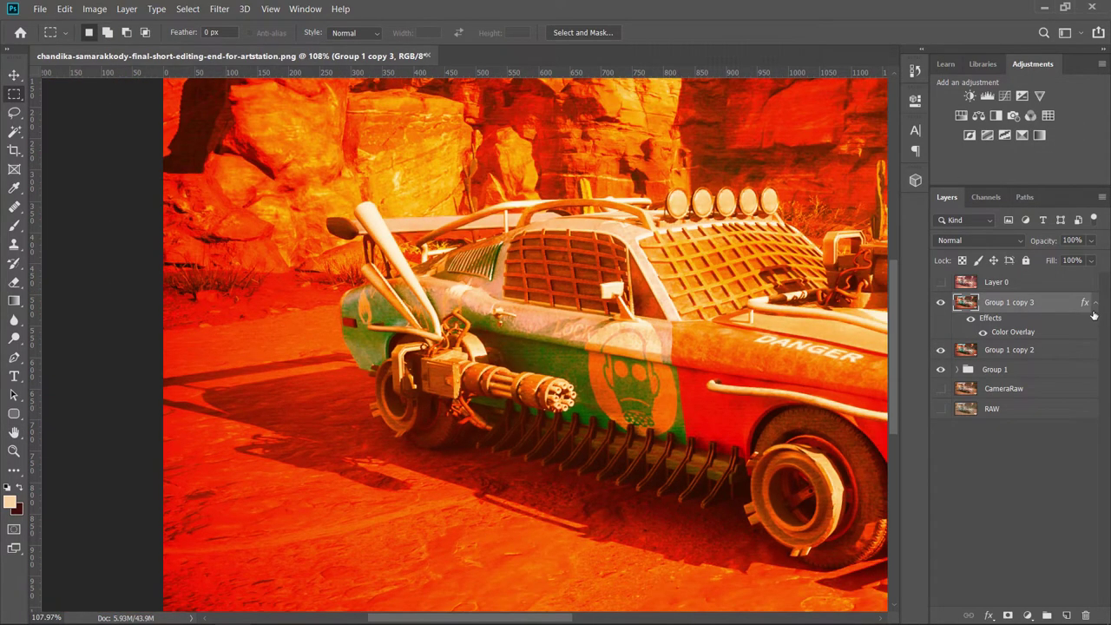
left_click(1095, 303)
left_click(1094, 303)
right_click(1051, 309)
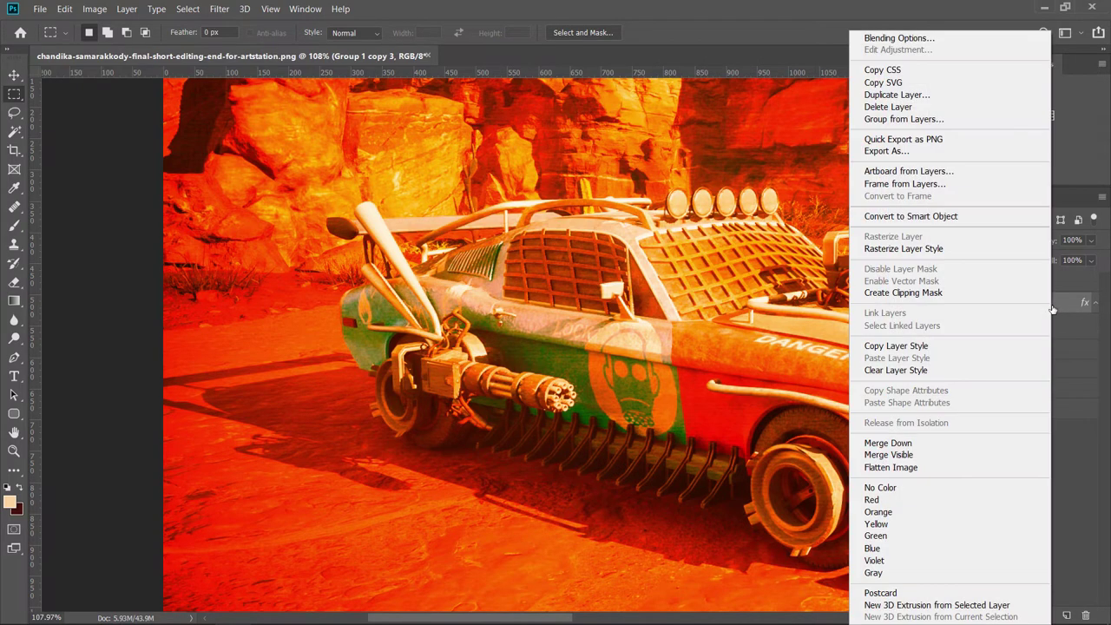
left_click(983, 334)
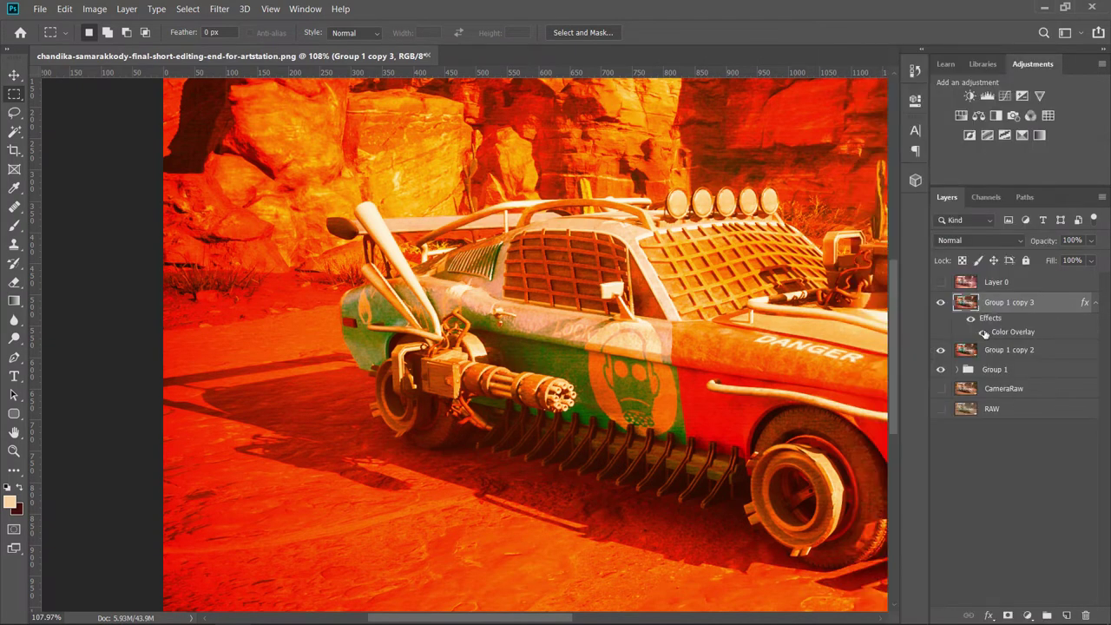
right_click(1052, 313)
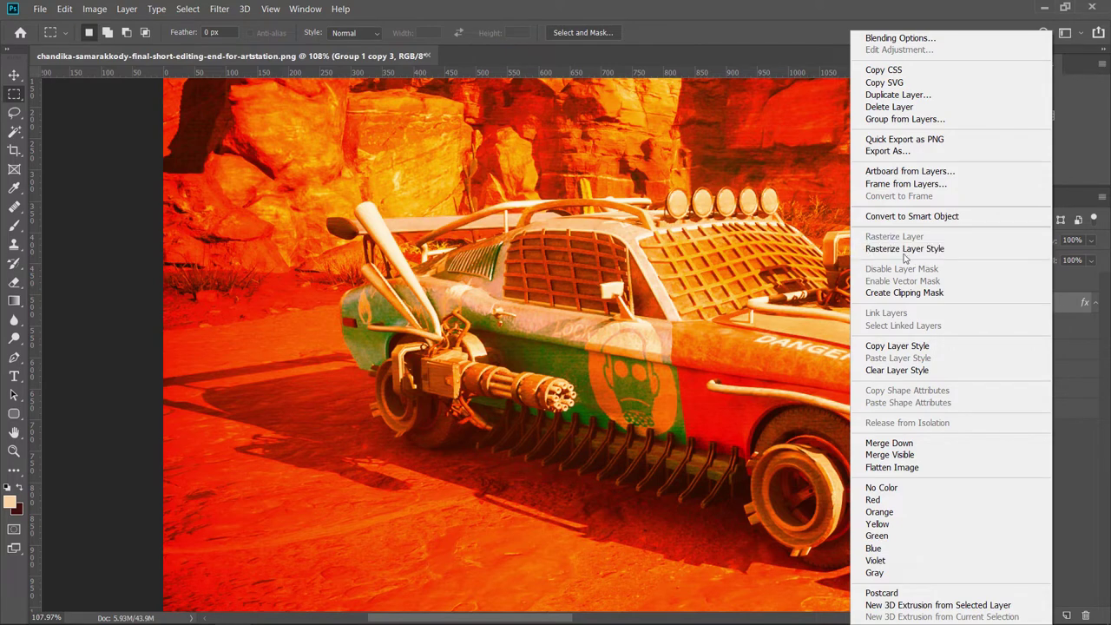
left_click(948, 249)
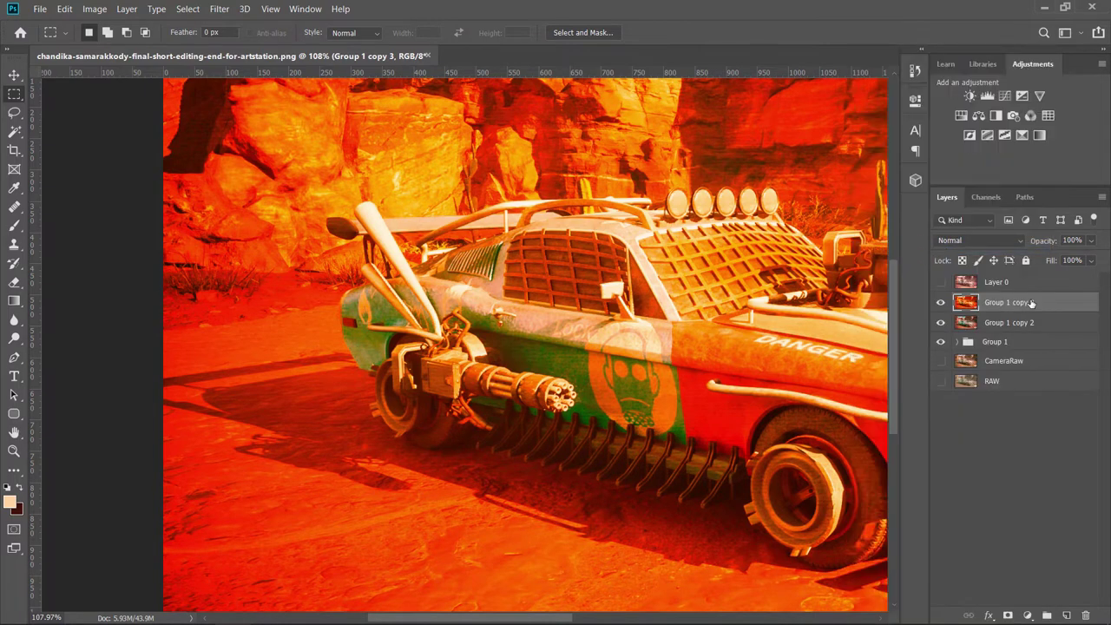
scroll(529, 336, "down", 5)
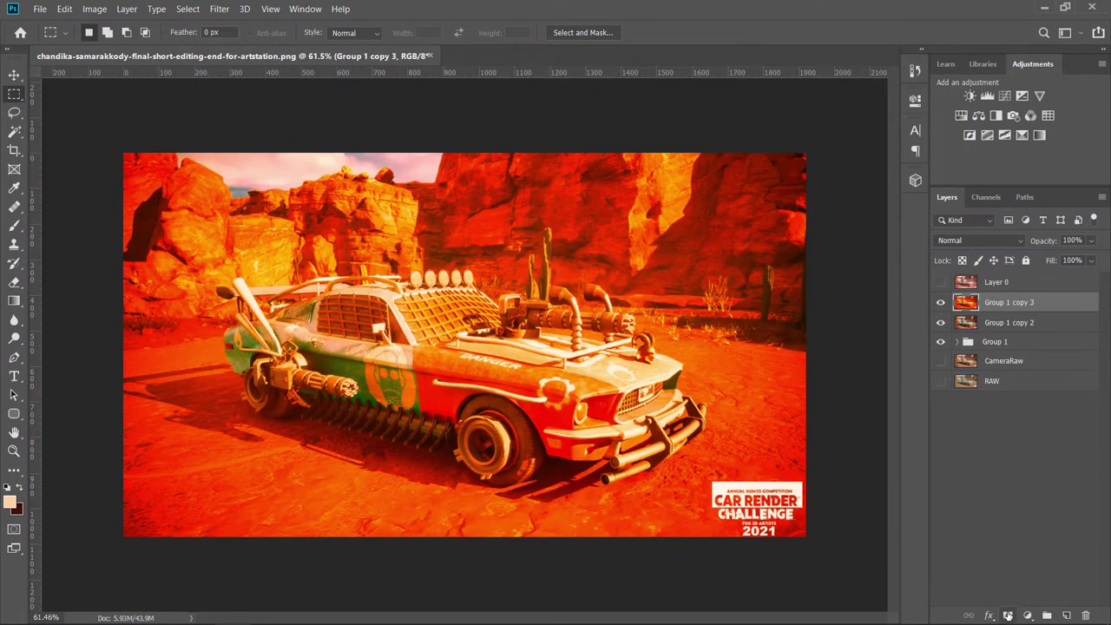
Step: Add a layer mask to Group 1 copy 3 and invert it to black, hiding the orange tint
left_click(1008, 615)
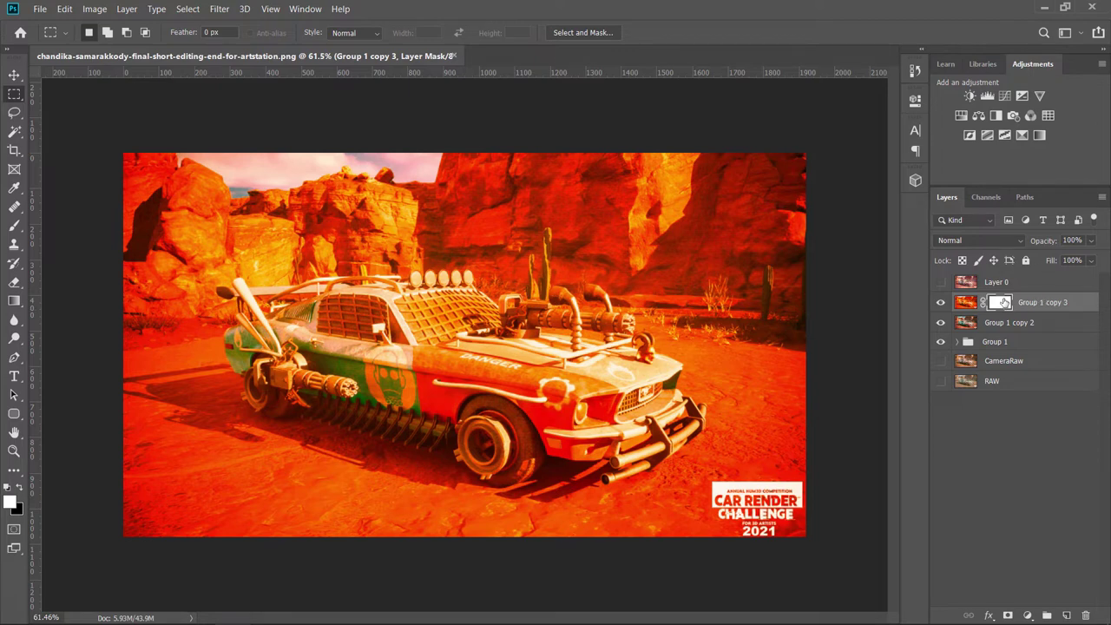
left_click(968, 303)
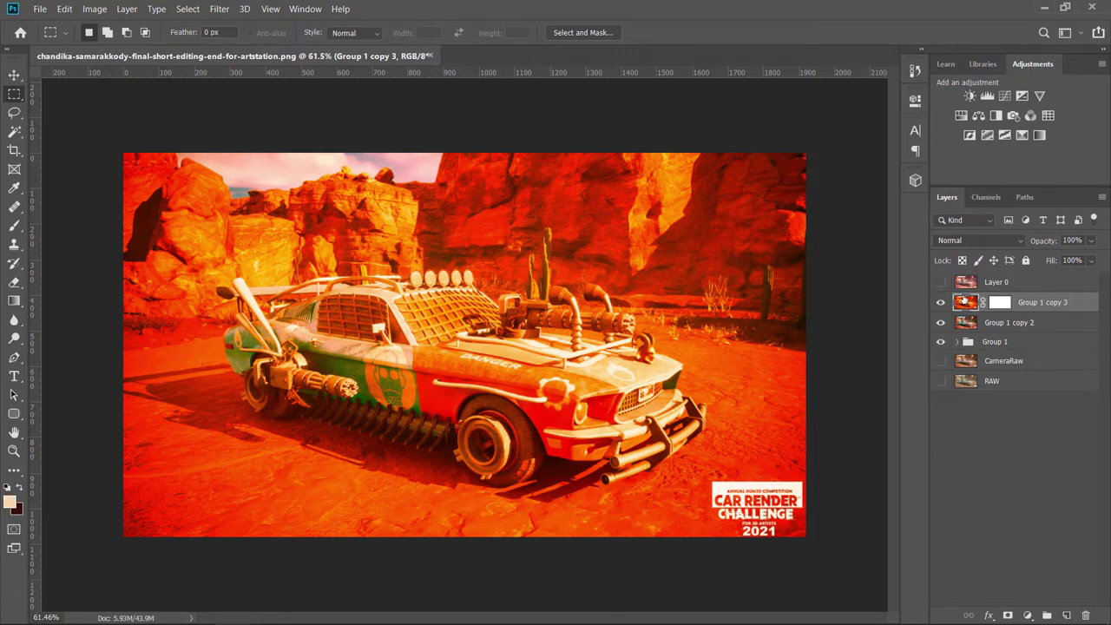
left_click(998, 302)
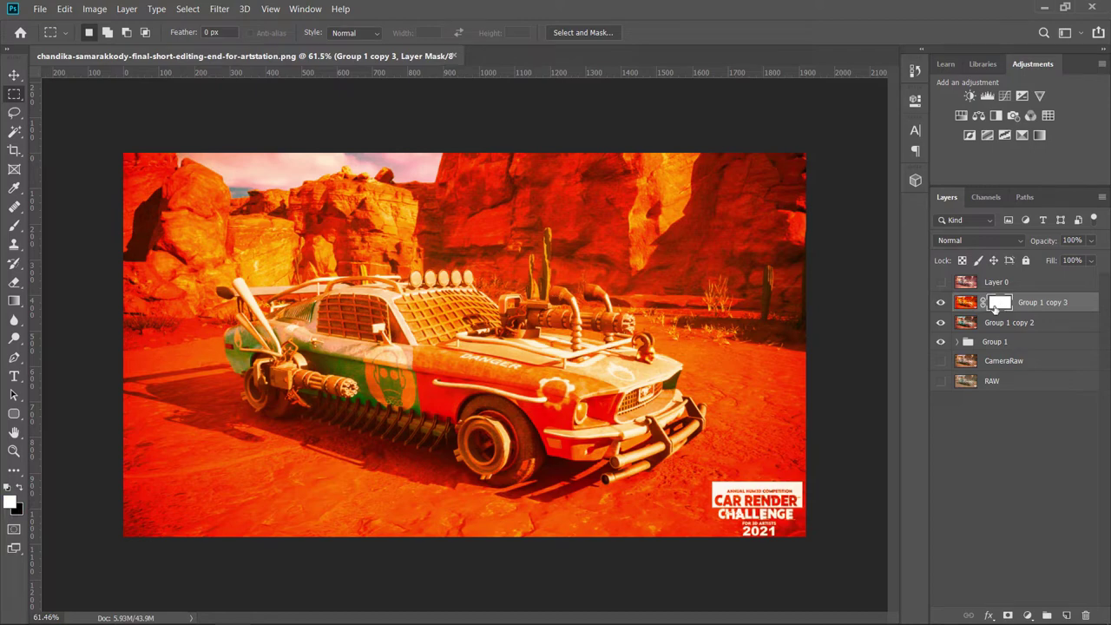
key("ctrl+i")
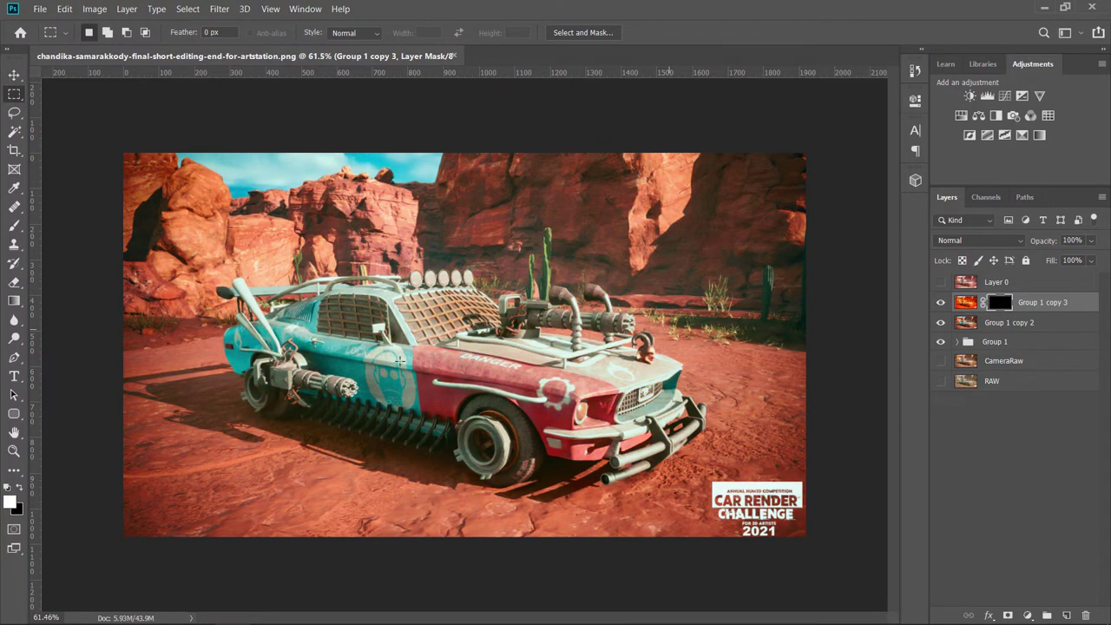
Step: Zoom in on the car door near the gatling gun
scroll(400, 361, "up", 2)
scroll(322, 395, "up", 2)
scroll(323, 395, "up", 2)
scroll(322, 394, "up", 1)
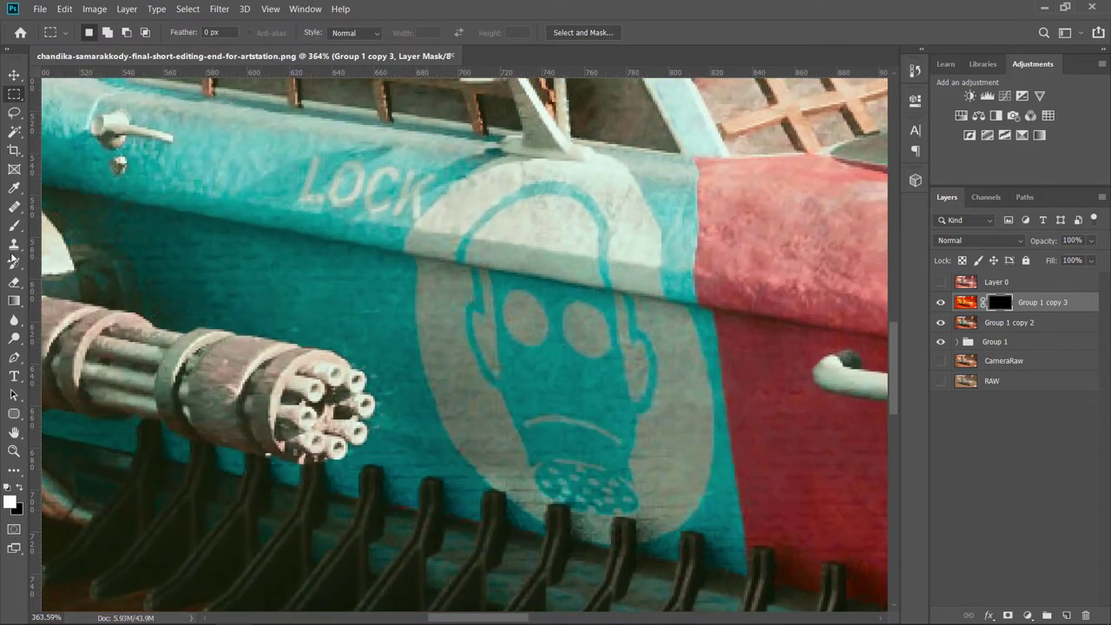
Step: Paint white on the mask over the upper barrel tips with a 10 px low-opacity soft brush
left_click(15, 228)
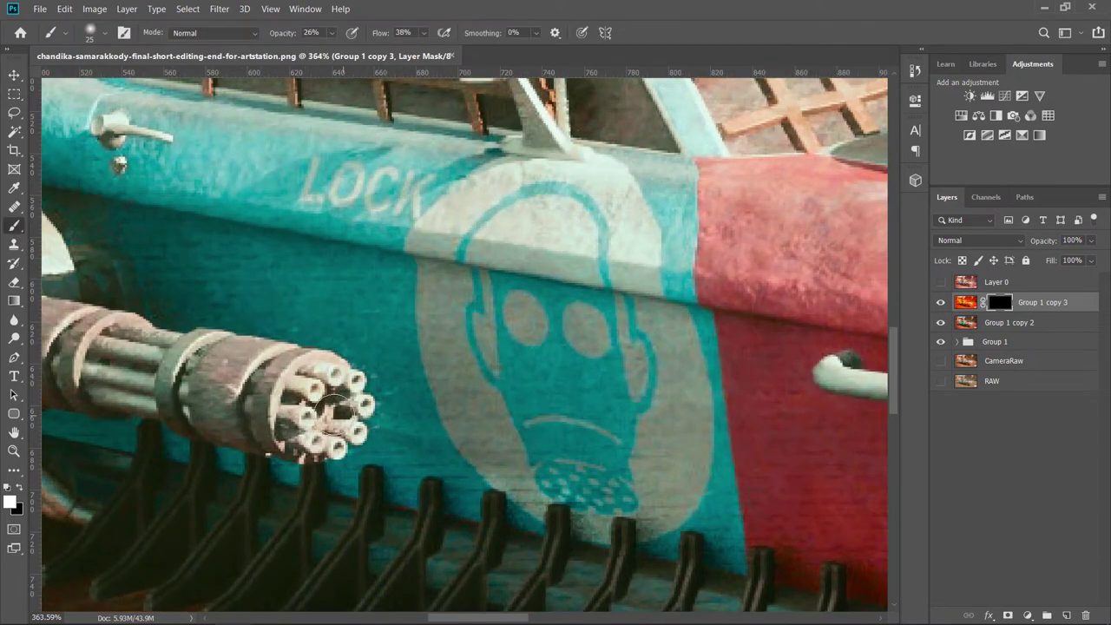
left_click(332, 36)
right_click(334, 399)
left_click_drag(405, 425, 401, 425)
left_click(305, 385)
mouse_move(318, 397)
left_mouse_down()
mouse_move(347, 445)
mouse_move(362, 419)
mouse_move(347, 377)
mouse_move(323, 372)
left_mouse_up()
scroll(315, 393, "down", 3)
scroll(391, 392, "up", 3)
scroll(391, 392, "up", 2)
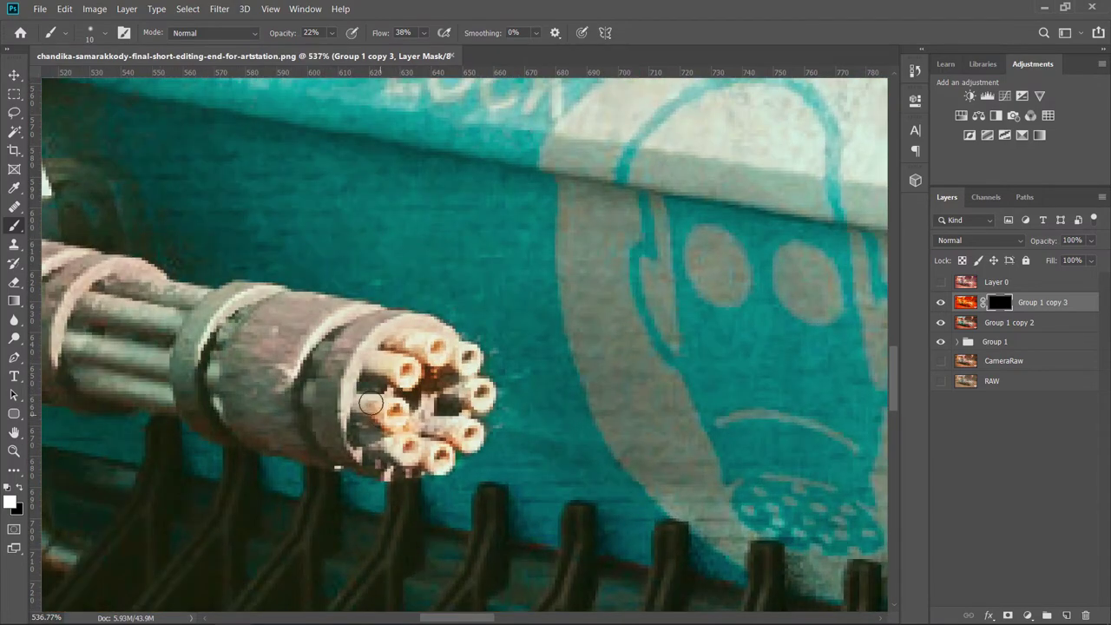
Step: Raise brush opacity to 38% and reveal the orange glow on the lower barrel tips
left_click_drag(347, 54, 350, 54)
mouse_move(397, 404)
left_mouse_down()
mouse_move(368, 409)
mouse_move(403, 447)
mouse_move(440, 452)
mouse_move(473, 434)
mouse_move(480, 393)
mouse_move(463, 354)
mouse_move(430, 344)
mouse_move(387, 372)
left_mouse_up()
scroll(565, 335, "down", 3)
scroll(494, 415, "up", 2)
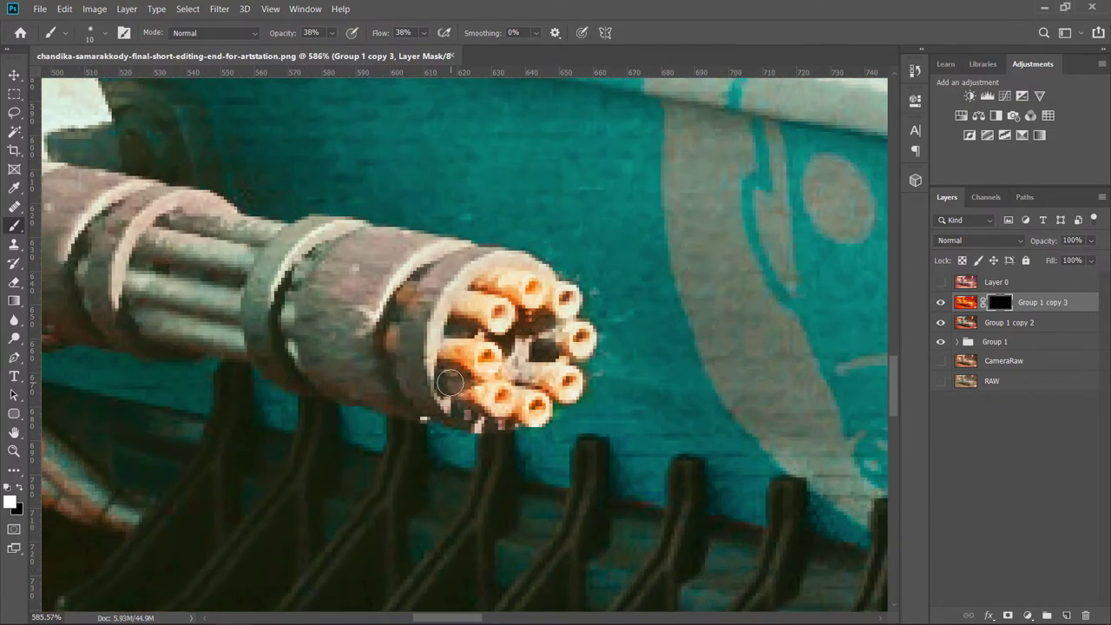
scroll(390, 391, "down", 2)
scroll(486, 390, "up", 3)
scroll(468, 338, "down", 2)
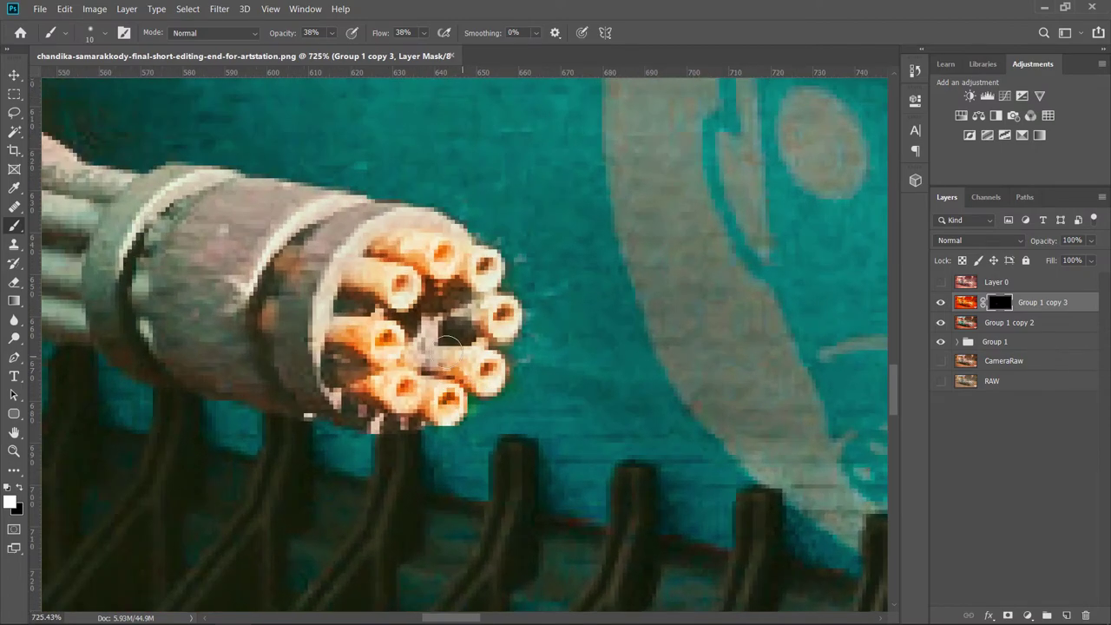
scroll(559, 362, "down", 2)
scroll(560, 362, "up", 1)
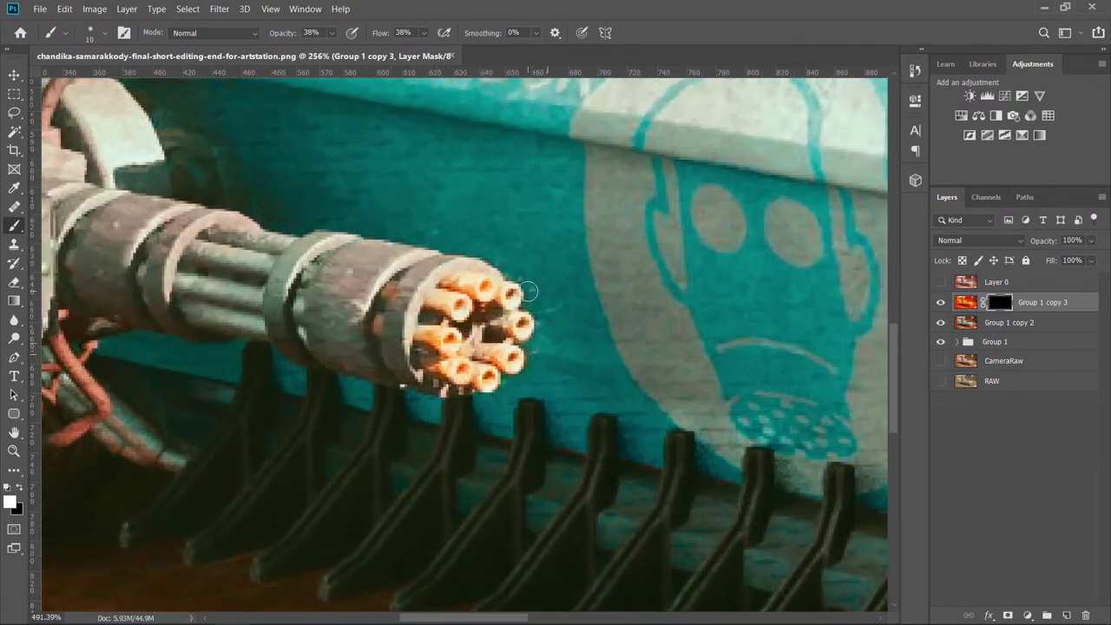
scroll(520, 338, "up", 1)
scroll(520, 338, "up", 1)
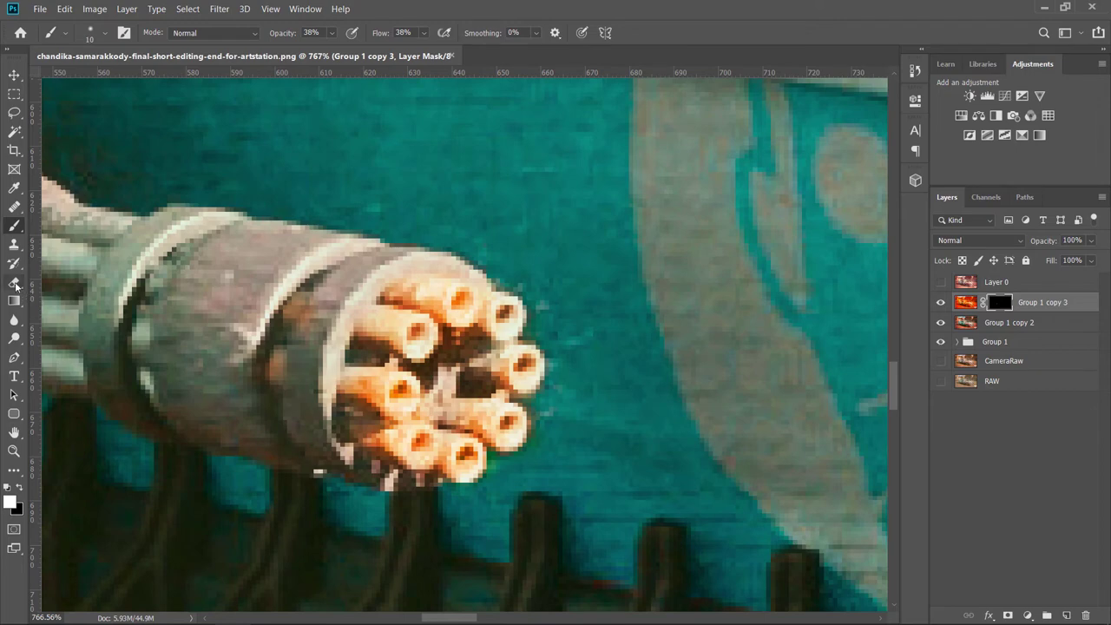
Step: Switch to a black 3 px brush for cleaning the glow edges
left_click(20, 486)
right_click(573, 484)
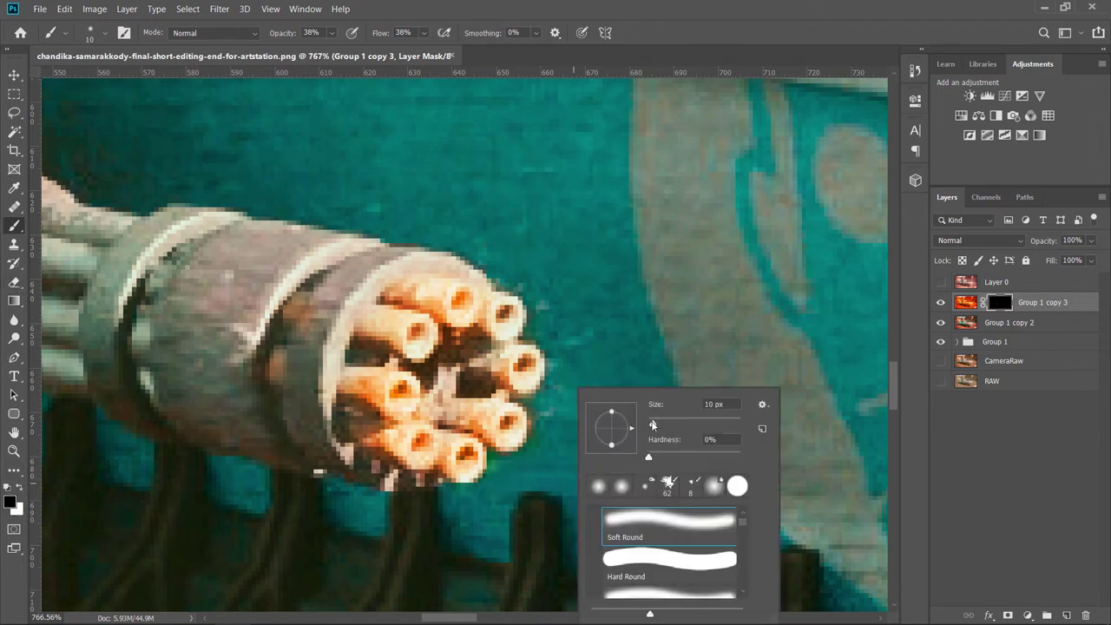
left_click_drag(652, 424, 644, 434)
key("Return")
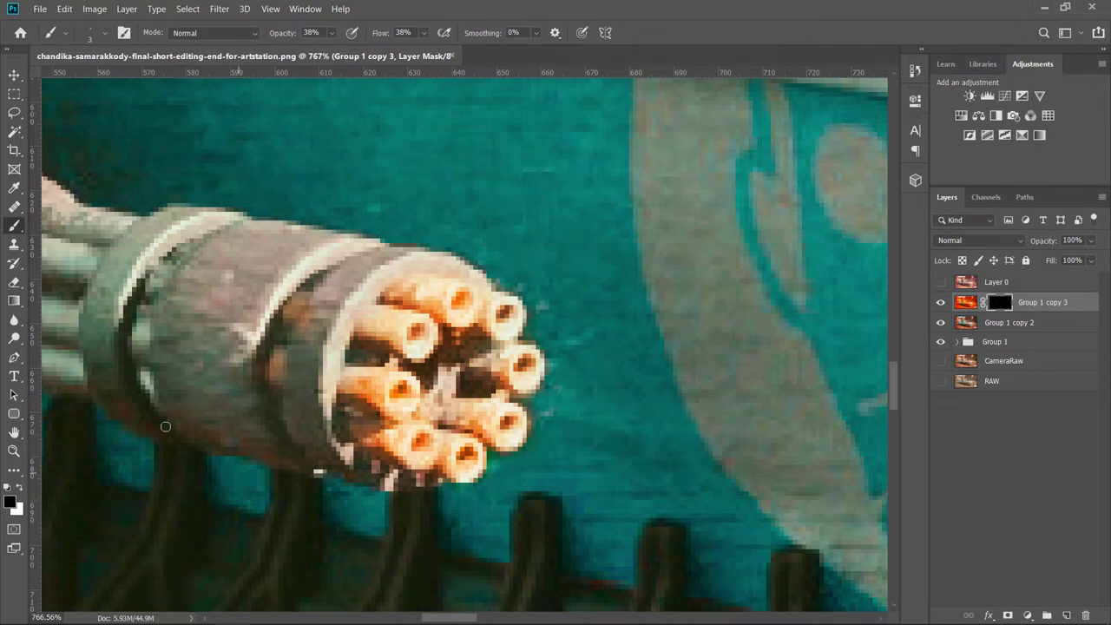
Step: Touch up the glow with a white 6 px brush at 12% opacity, then target the layer image
left_click(19, 488)
scroll(211, 275, "down", 2)
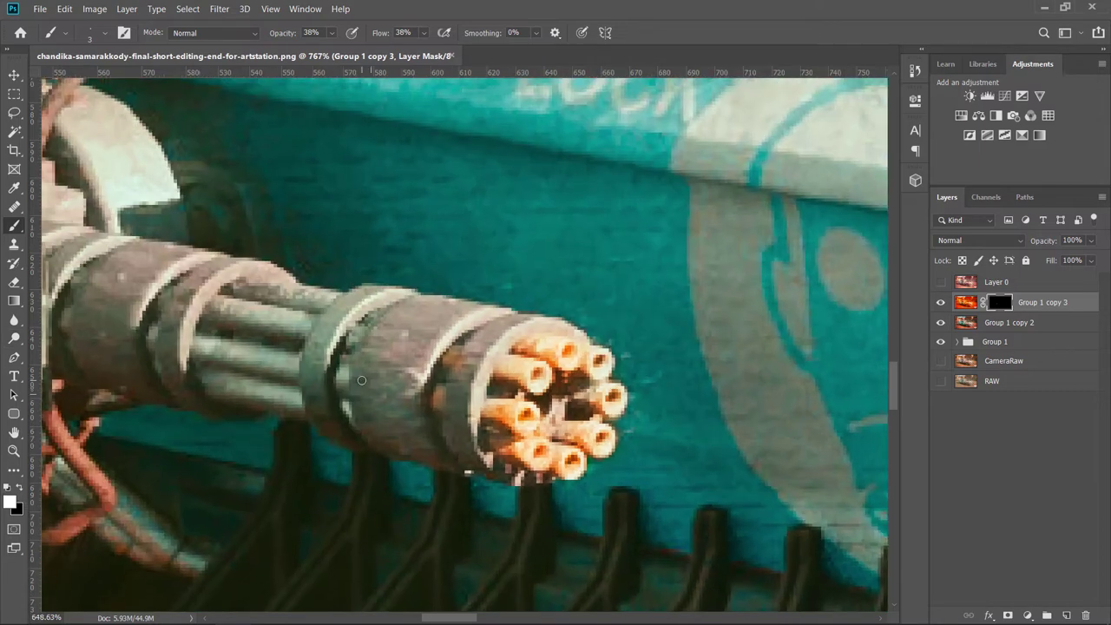
right_click(347, 245)
left_click_drag(429, 284, 432, 283)
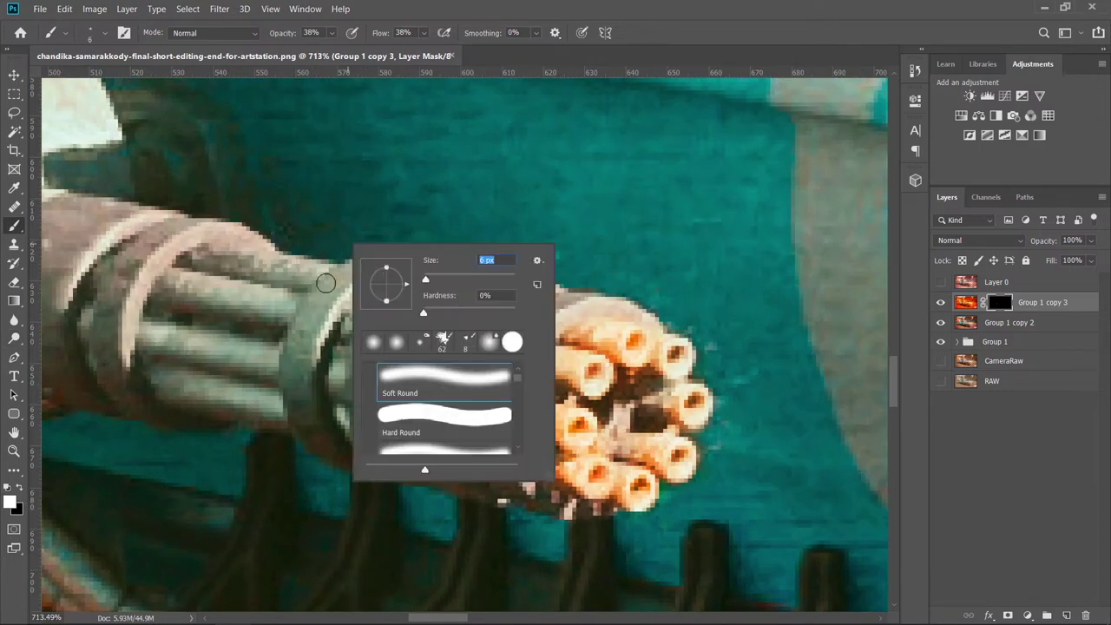
key("Return")
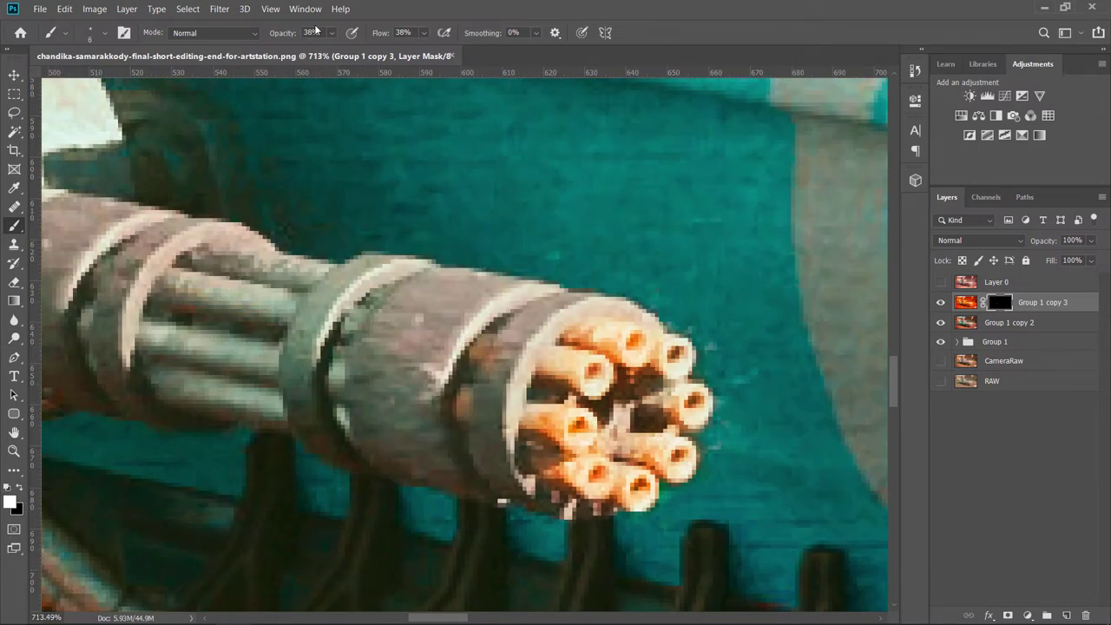
key("1")
key("2")
scroll(755, 293, "down", 5)
scroll(755, 294, "up", 1)
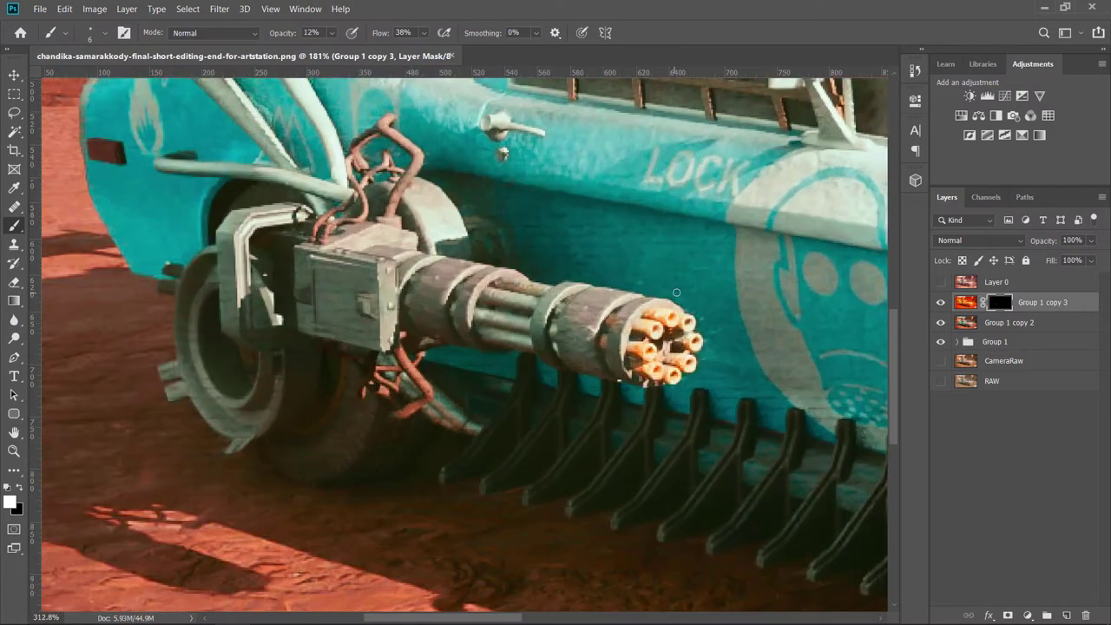
scroll(755, 294, "up", 5)
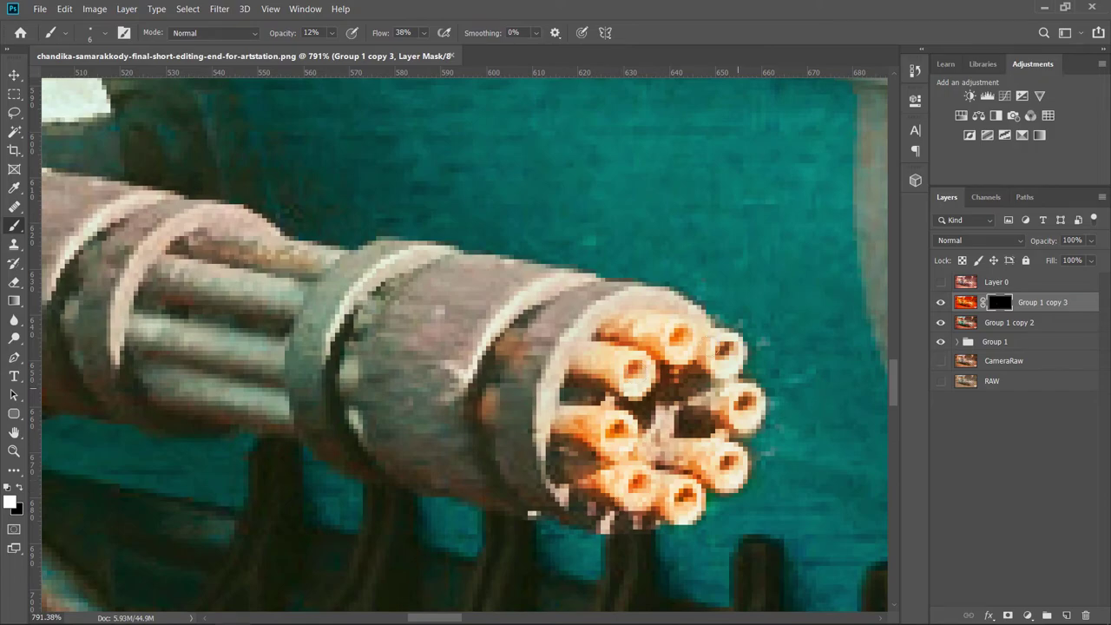
scroll(742, 375, "down", 3)
scroll(738, 363, "down", 3)
scroll(314, 364, "down", 5)
scroll(314, 365, "up", 2)
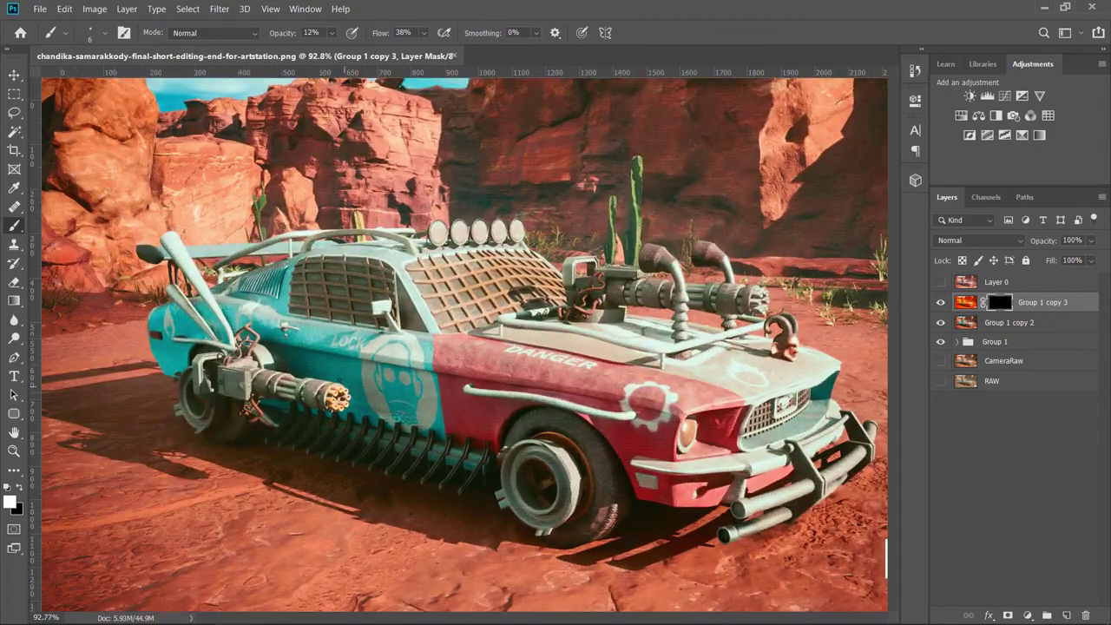
scroll(314, 365, "up", 2)
scroll(314, 364, "up", 1)
scroll(312, 373, "up", 2)
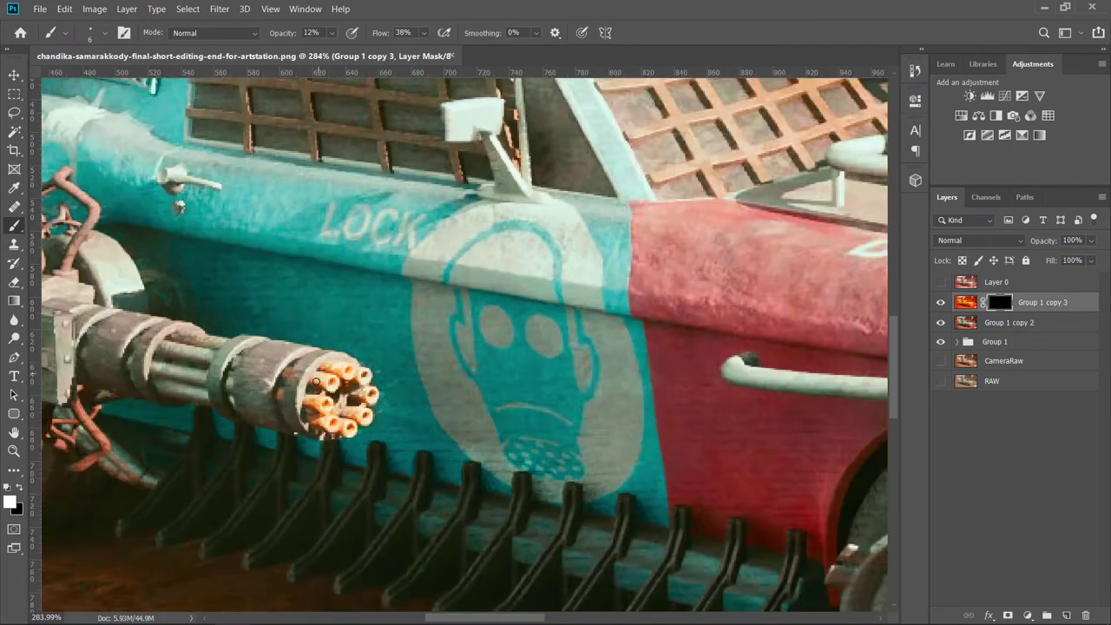
scroll(312, 373, "up", 2)
scroll(313, 373, "down", 2)
left_click(964, 302)
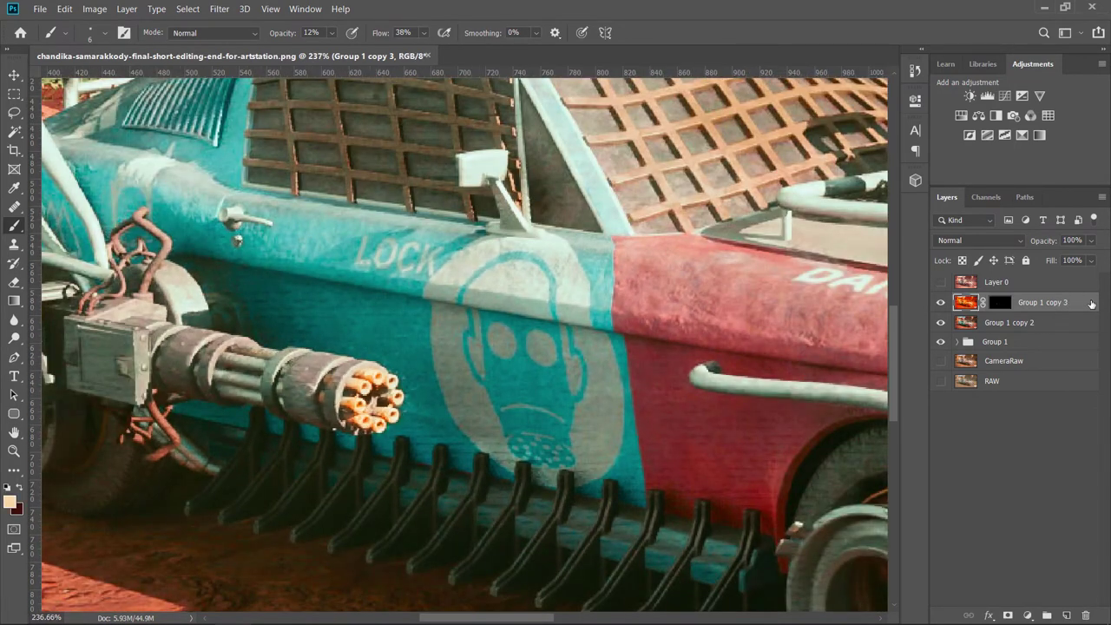
Step: Add a Hue/Saturation layer clipped to Group 1 copy 3 with Hue -12 and Saturation +42
left_click(961, 116)
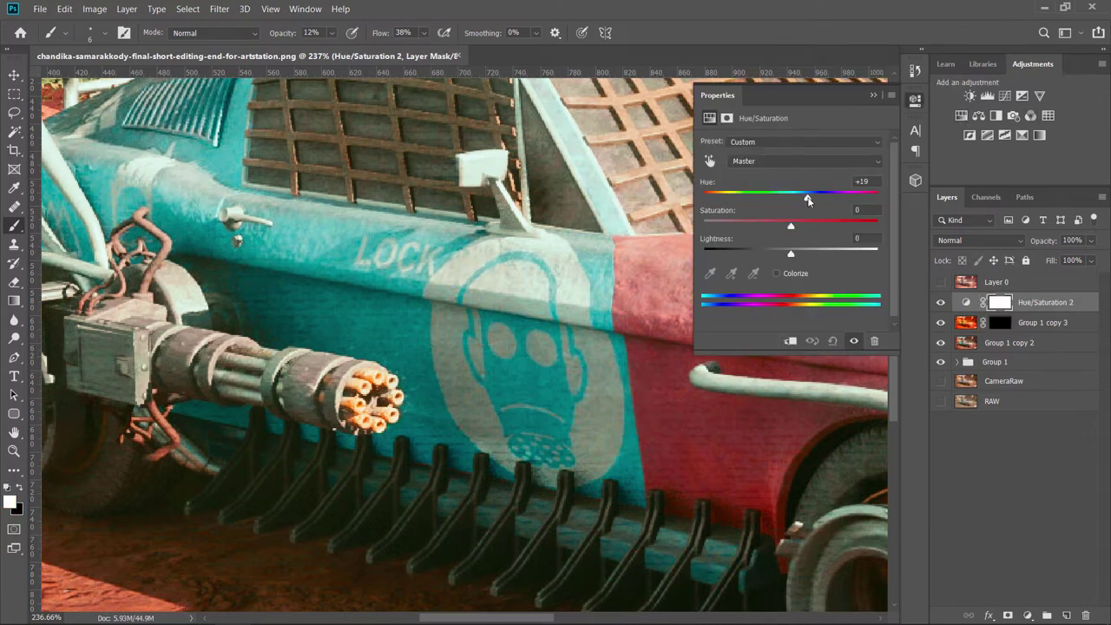
left_click_drag(790, 197, 785, 198)
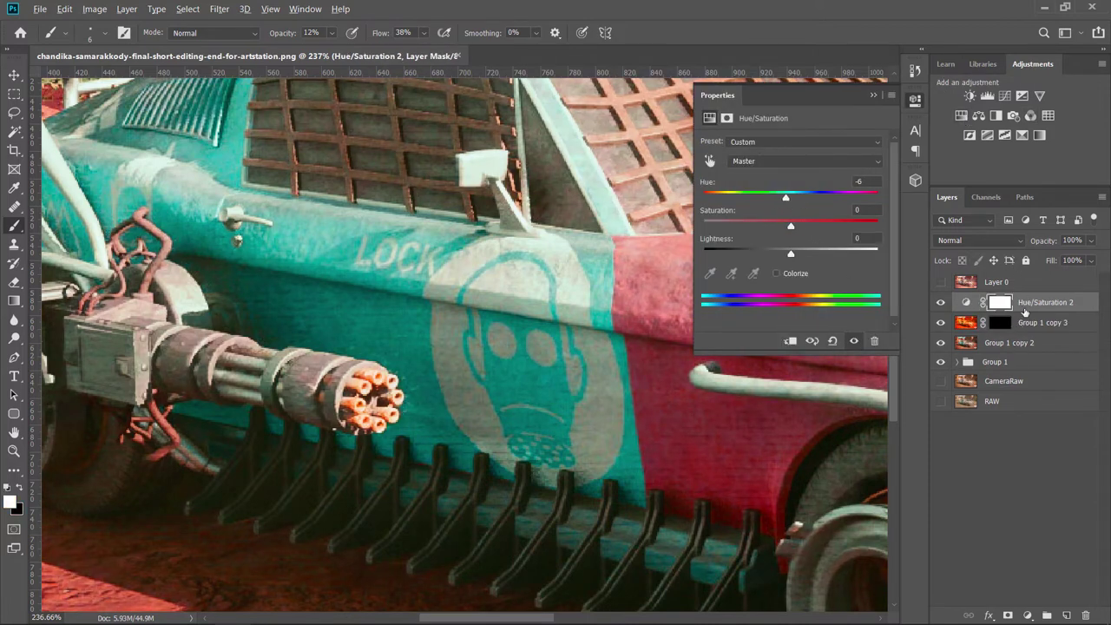
key("ctrl+alt+g")
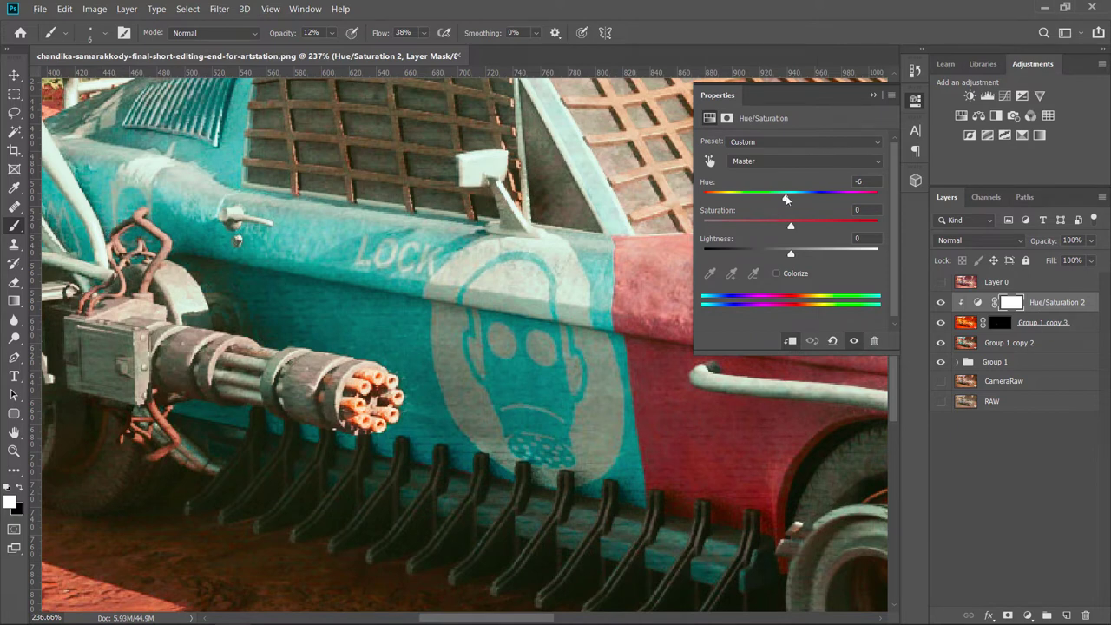
mouse_move(785, 199)
left_mouse_down()
mouse_move(739, 199)
mouse_move(856, 198)
mouse_move(783, 206)
left_mouse_up()
mouse_move(819, 225)
left_mouse_down()
mouse_move(865, 226)
mouse_move(818, 226)
mouse_move(765, 255)
mouse_move(801, 254)
mouse_move(776, 257)
mouse_move(790, 254)
left_mouse_up()
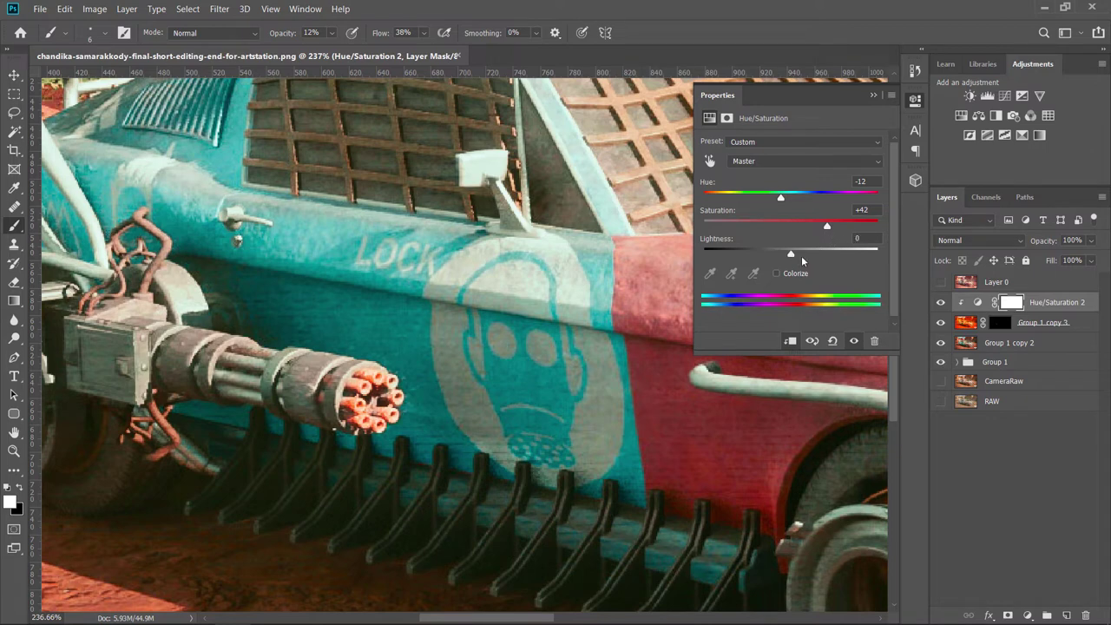
left_click(777, 274)
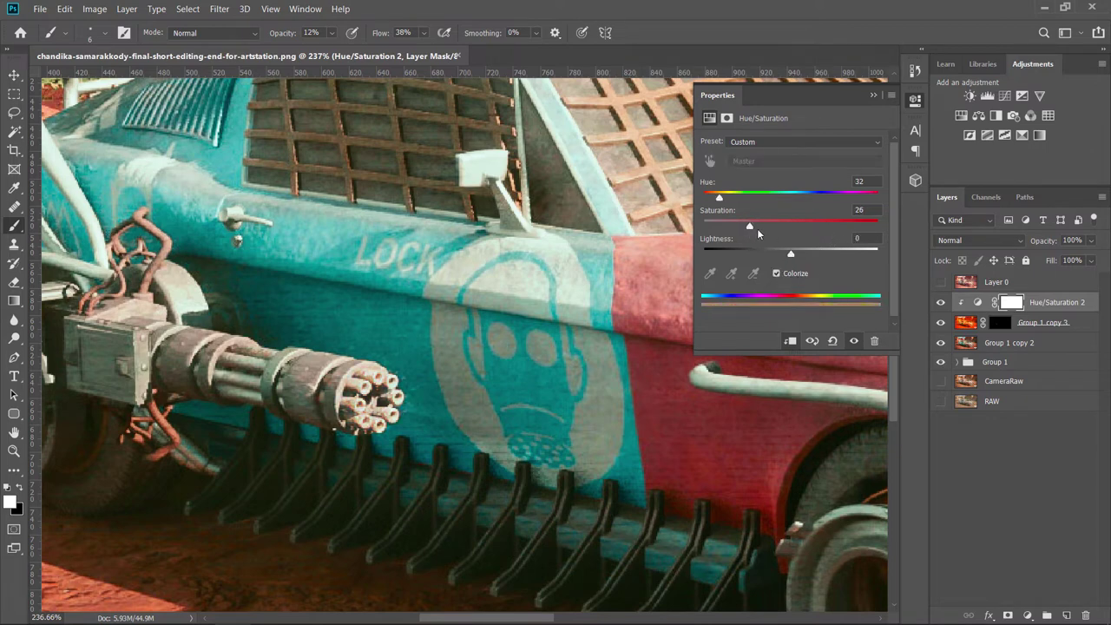
left_click_drag(717, 198, 881, 199)
mouse_move(795, 230)
left_mouse_down()
mouse_move(918, 228)
mouse_move(874, 202)
left_mouse_up()
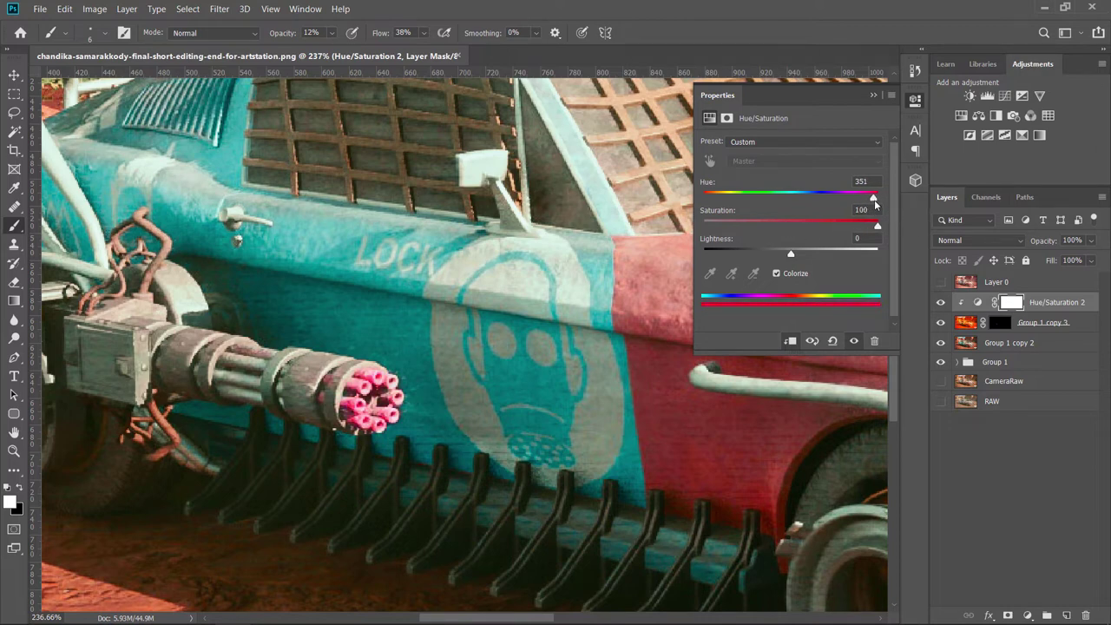
left_click(777, 274)
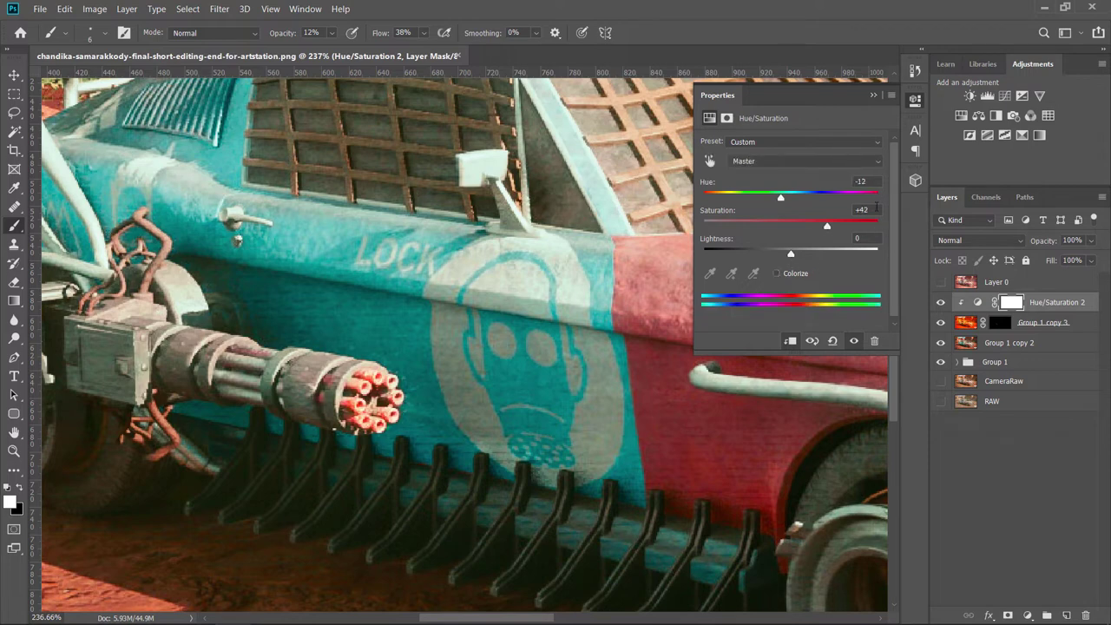
left_click(874, 96)
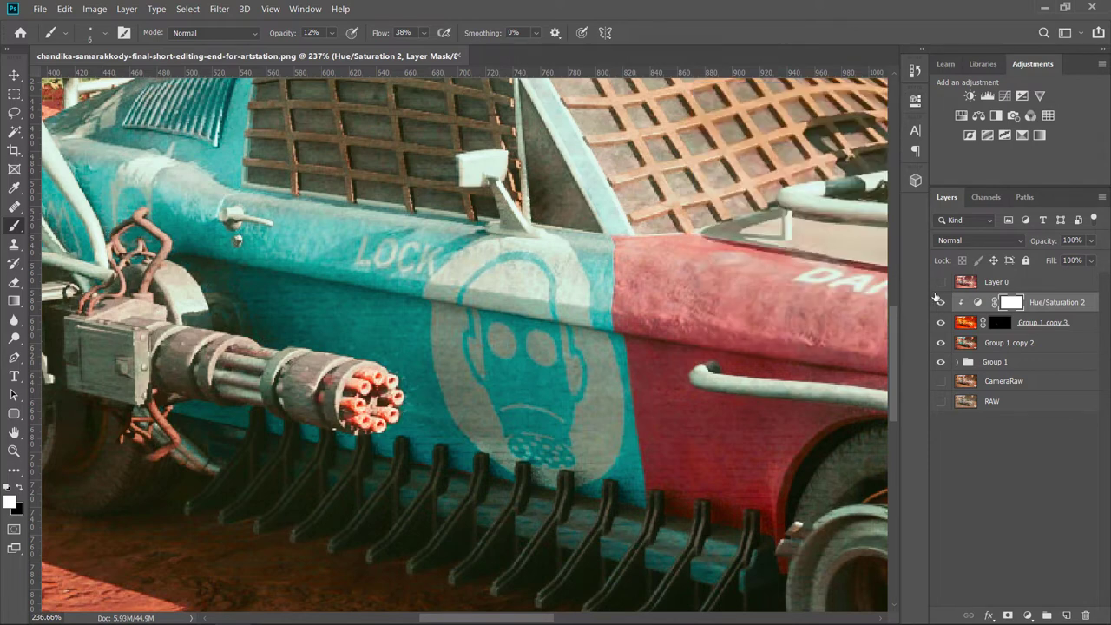
scroll(518, 371, "down", 5)
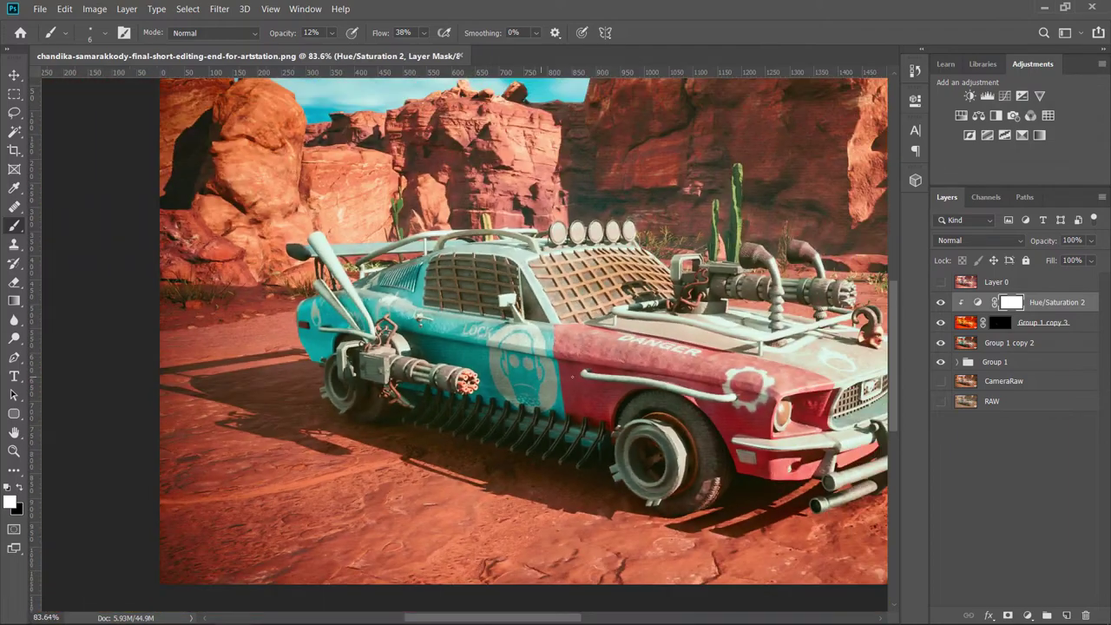
scroll(518, 371, "down", 1)
scroll(518, 372, "up", 2)
scroll(518, 371, "up", 2)
scroll(650, 319, "down", 1)
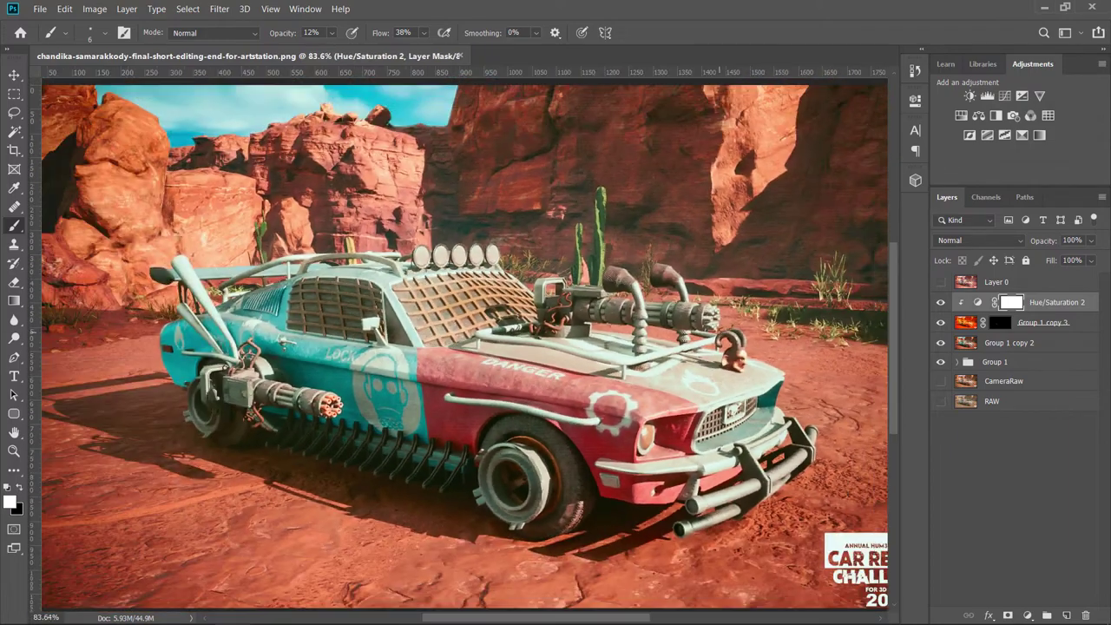
scroll(651, 319, "up", 2)
scroll(650, 320, "up", 2)
scroll(651, 319, "up", 1)
scroll(651, 319, "up", 1)
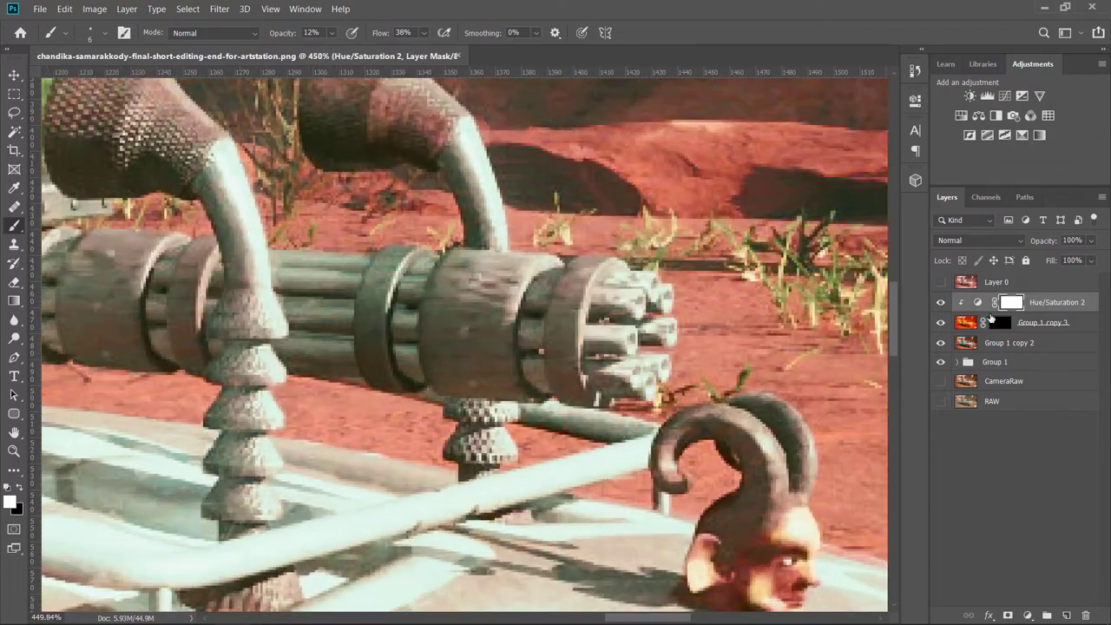
key("alt+bracketleft")
scroll(644, 298, "up", 2)
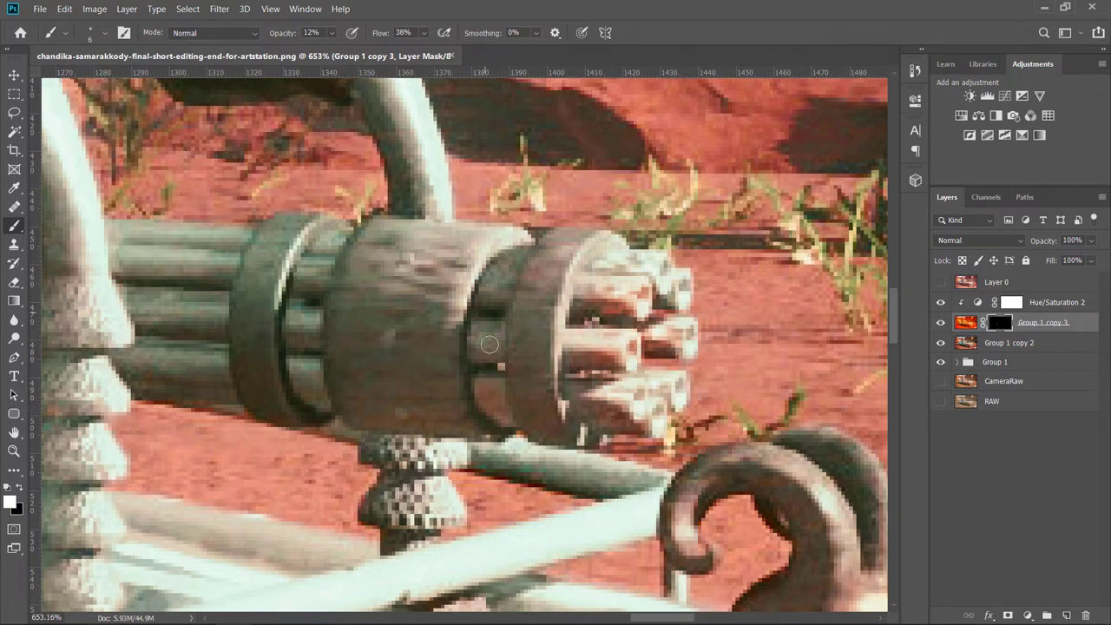
key("ctrl+0")
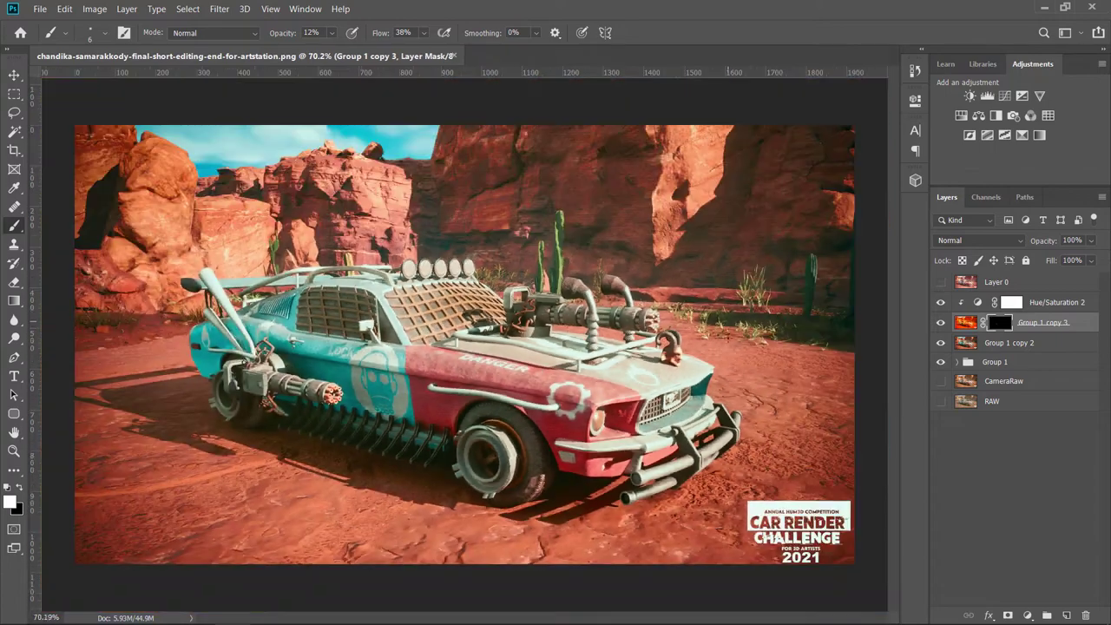
scroll(312, 397, "up", 5)
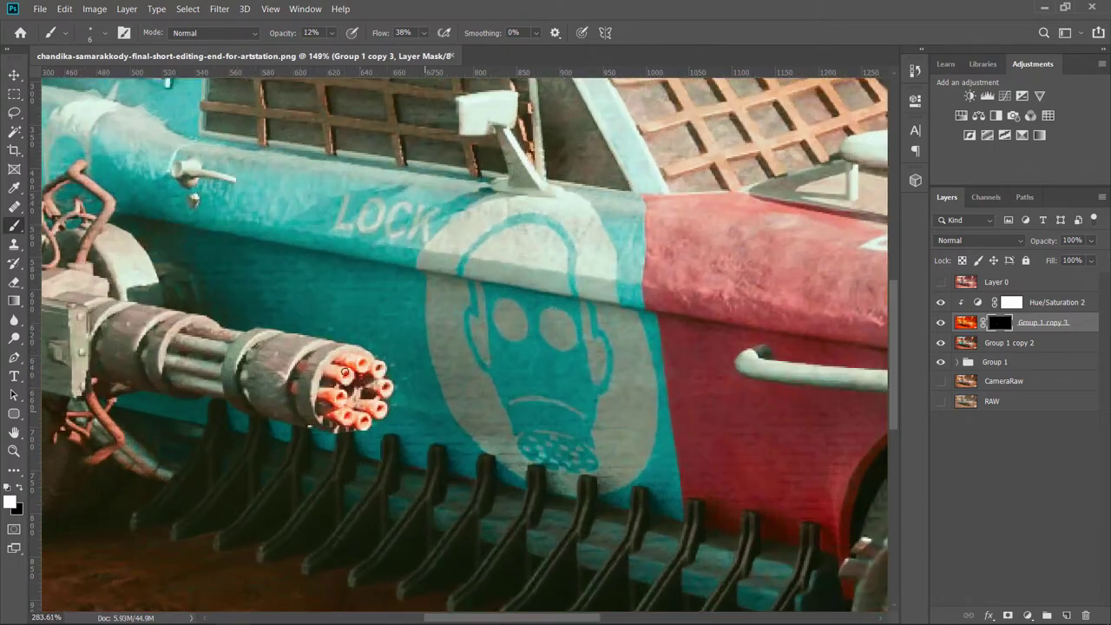
key("ctrl+0")
scroll(729, 382, "up", 4)
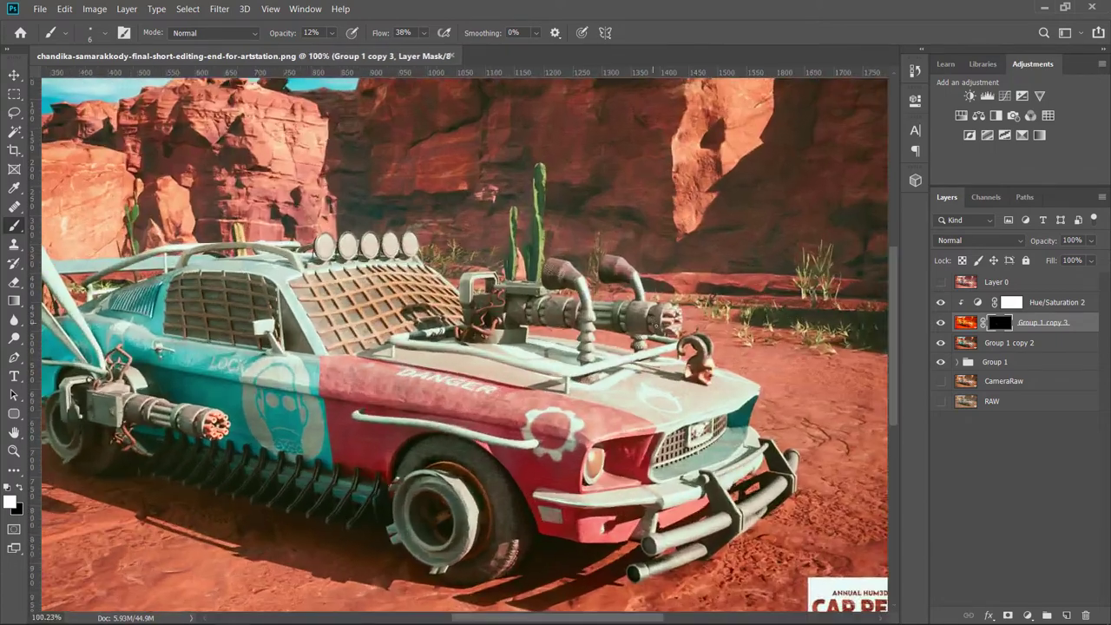
scroll(724, 375, "down", 2)
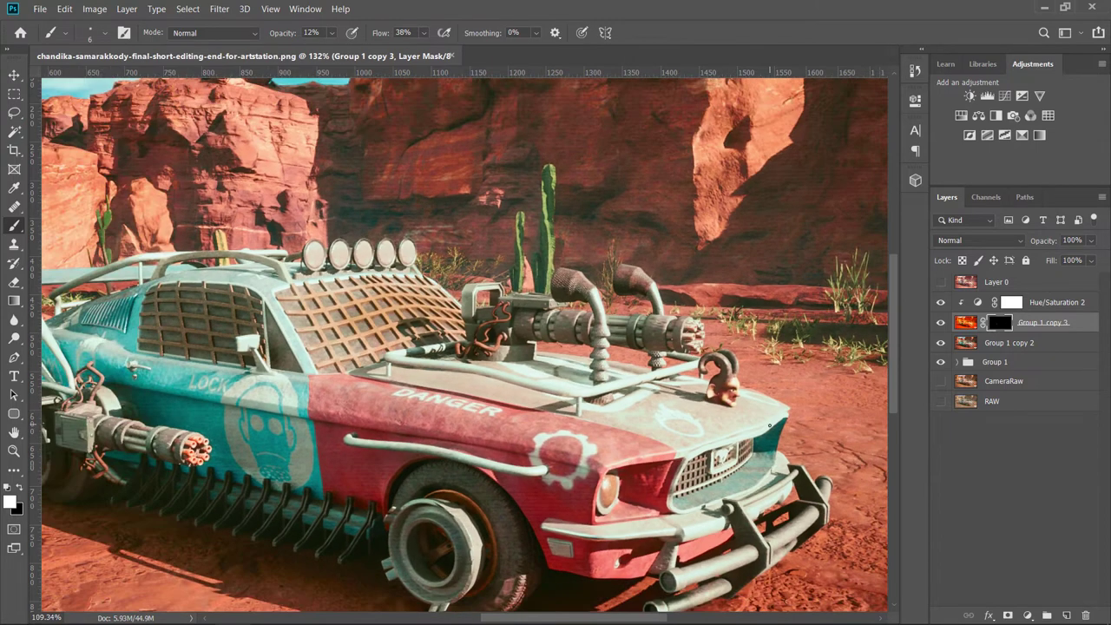
scroll(704, 377, "down", 1)
scroll(685, 379, "down", 1)
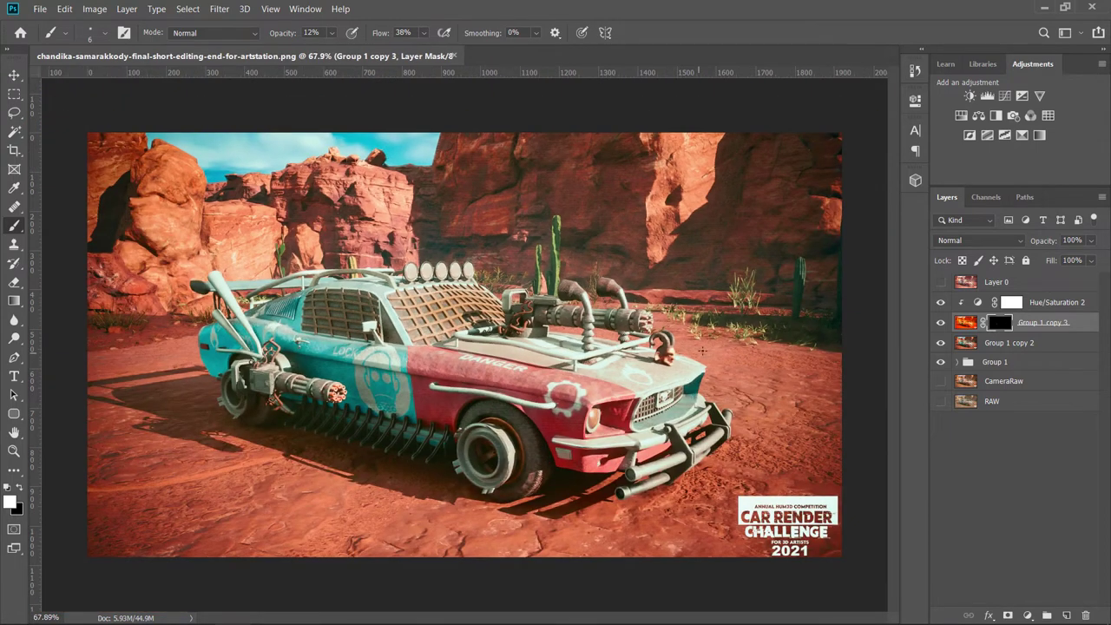
scroll(702, 351, "up", 1)
scroll(671, 423, "up", 1)
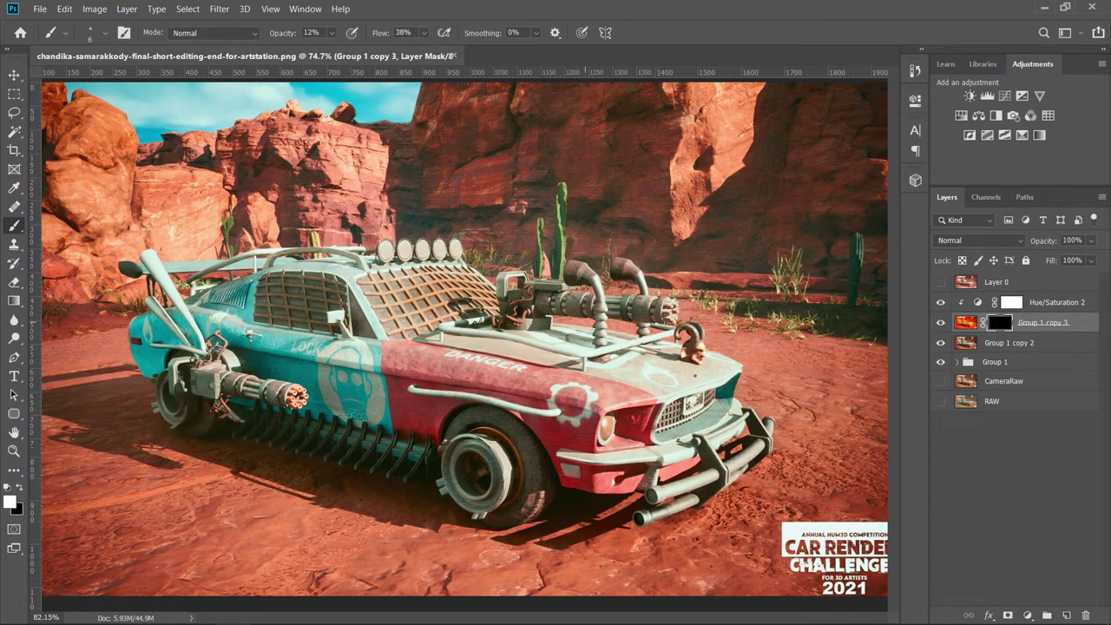
scroll(694, 399, "up", 1)
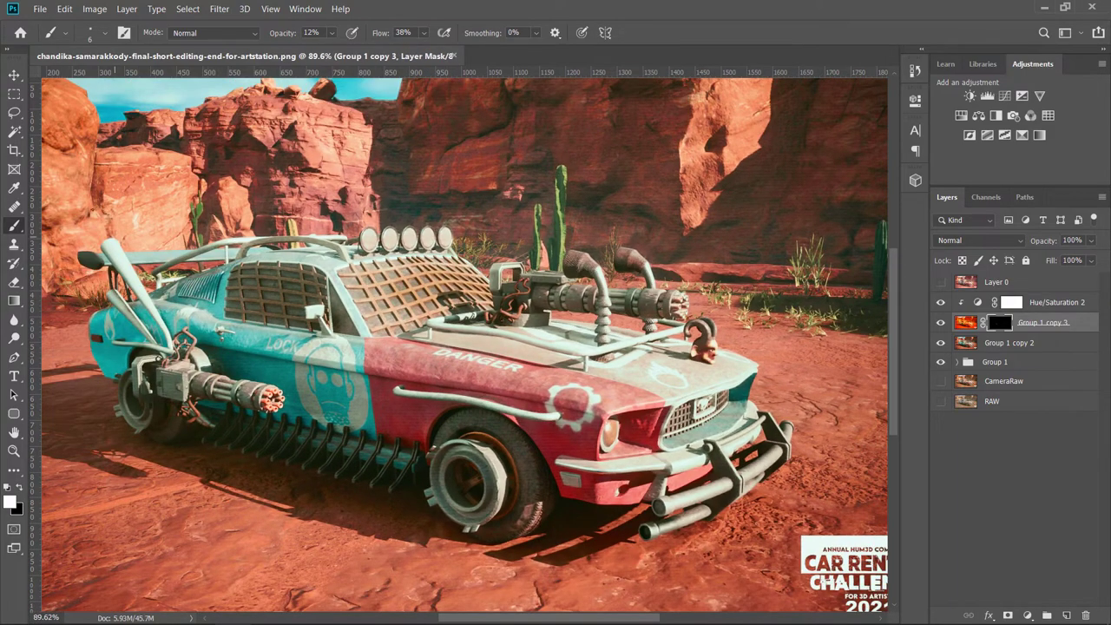
scroll(464, 347, "up", 1)
scroll(464, 347, "up", 1)
scroll(465, 347, "up", 1)
Step: Group Hue/Saturation 2 through Group 1 copy 2 into Group 2
left_click(1028, 343)
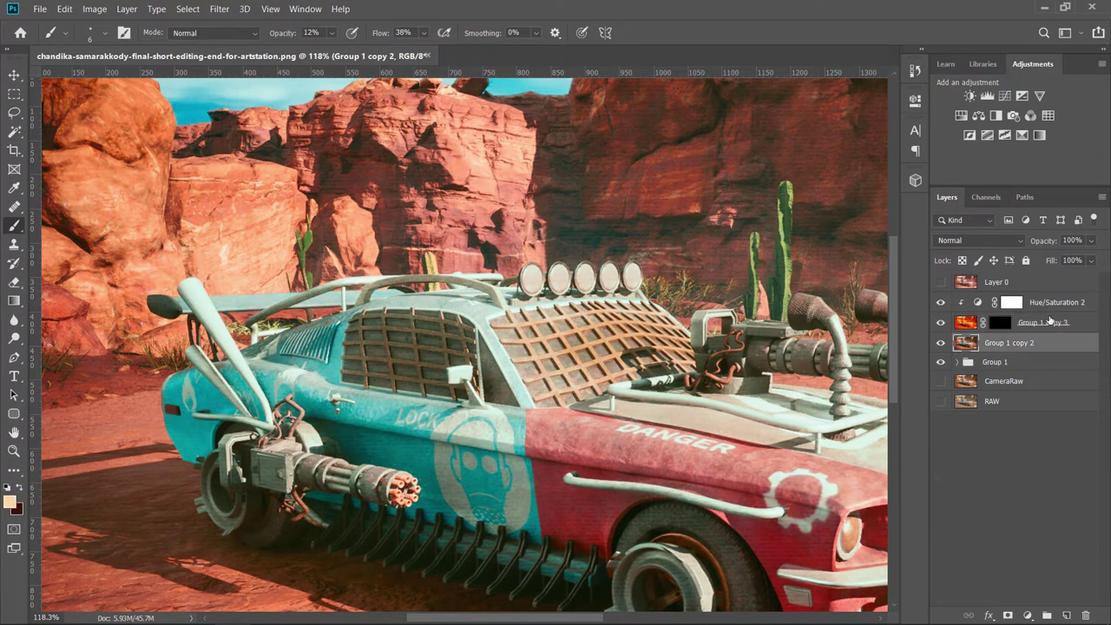
left_click(1052, 312, "shift")
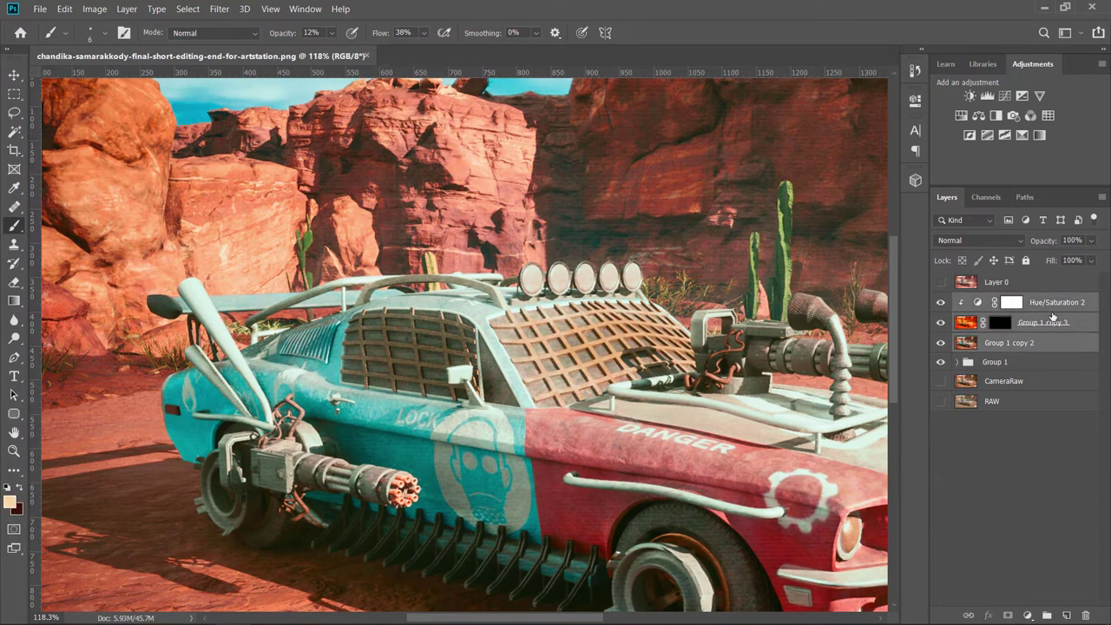
left_click(1048, 613)
Step: Duplicate Group 2 and merge the copy into a single Group 2 copy layer
key("ctrl+j")
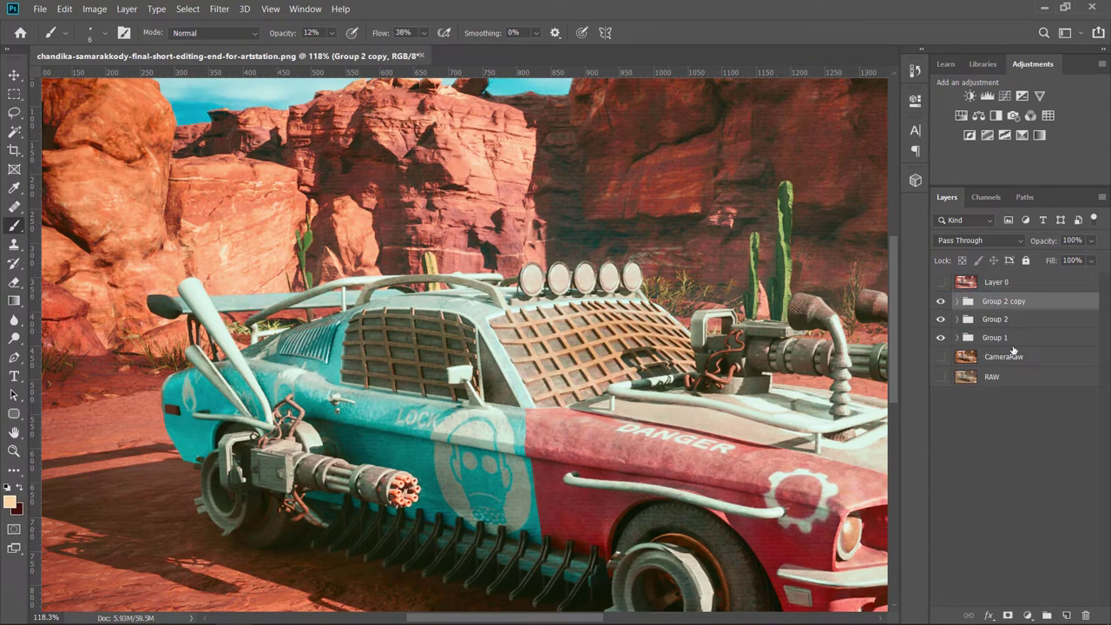
key("ctrl+e")
scroll(501, 334, "down", 3)
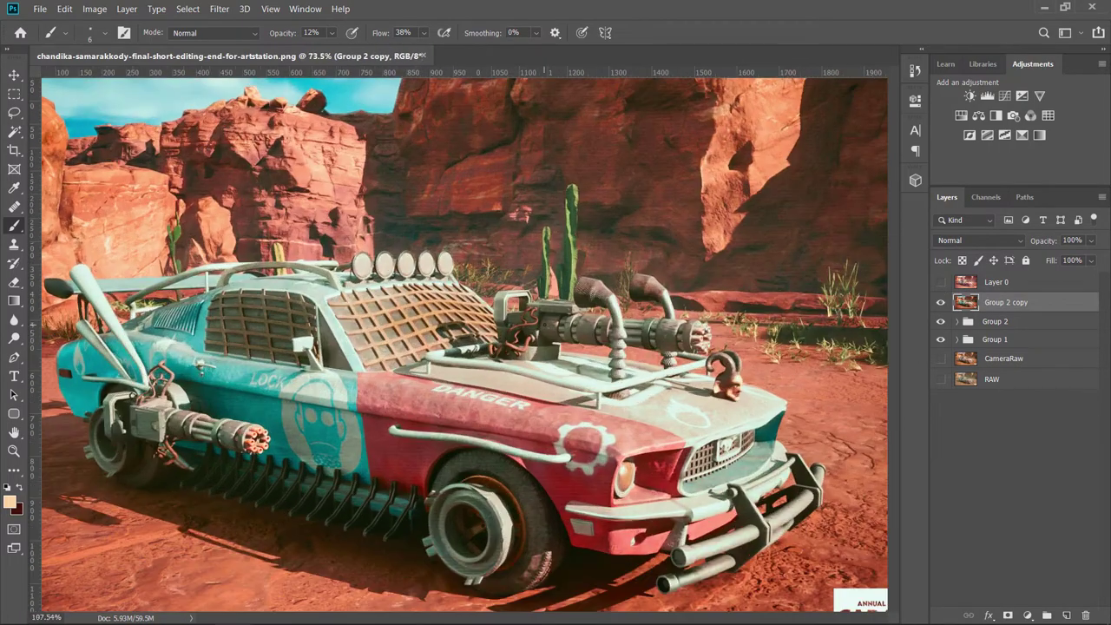
scroll(463, 346, "down", 3)
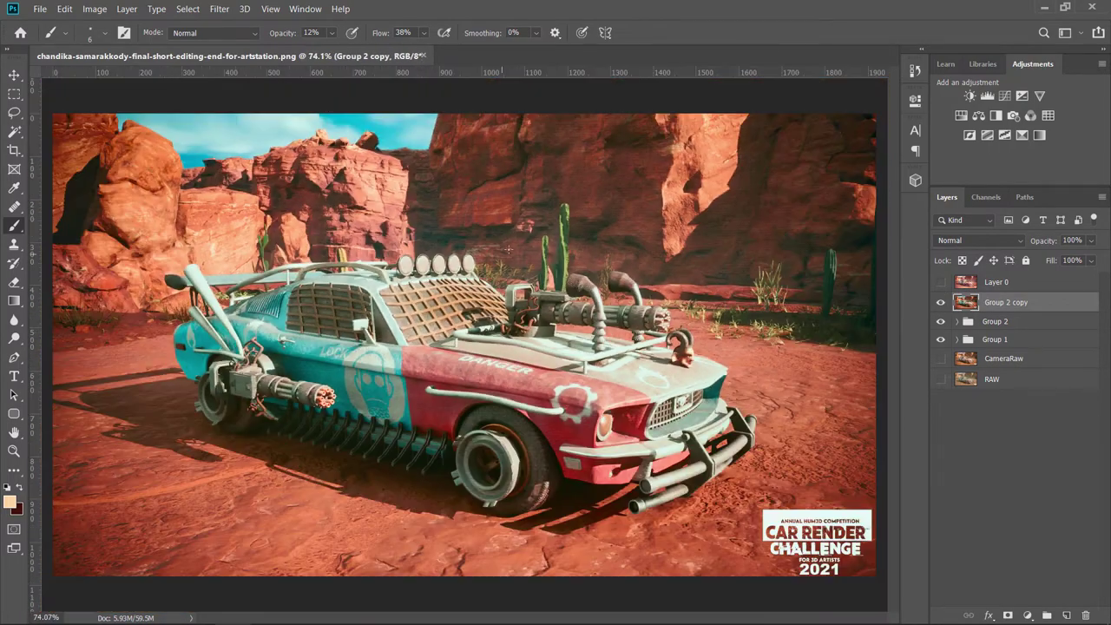
scroll(508, 250, "up", 2)
scroll(508, 250, "up", 2)
scroll(508, 250, "up", 1)
scroll(508, 250, "up", 1)
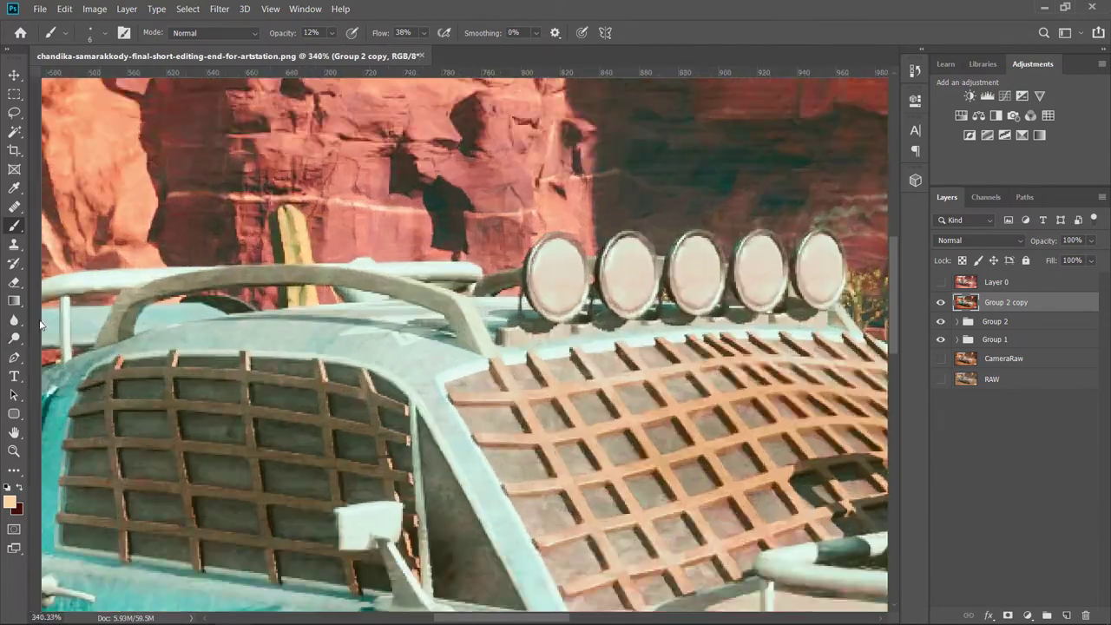
scroll(52, 326, "down", 2)
scroll(87, 328, "down", 1)
scroll(130, 329, "up", 2)
scroll(154, 330, "up", 2)
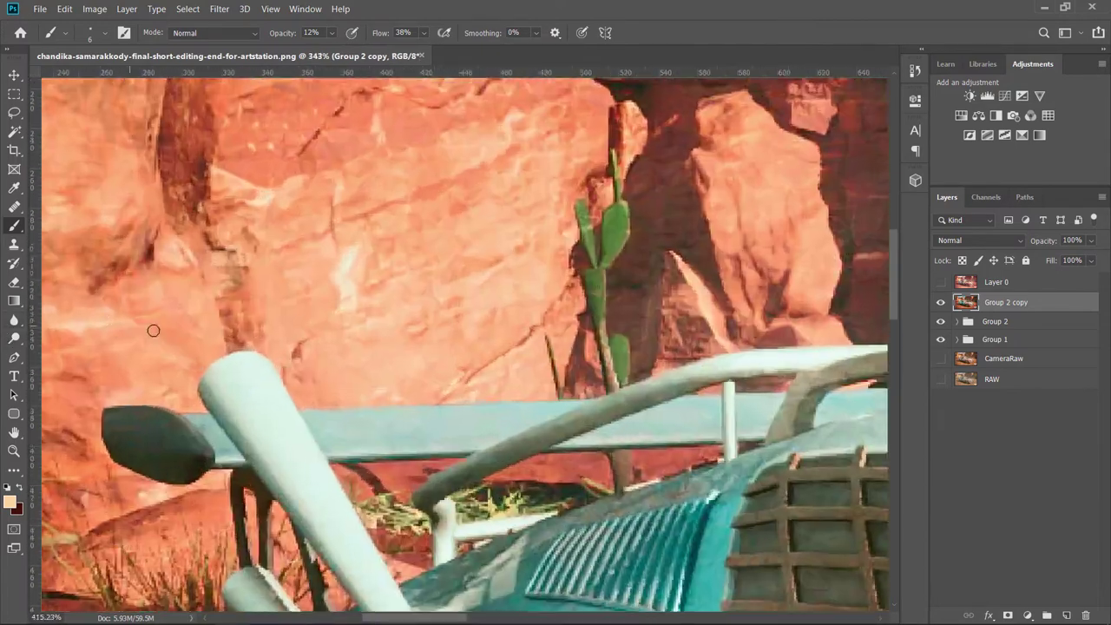
scroll(154, 330, "up", 1)
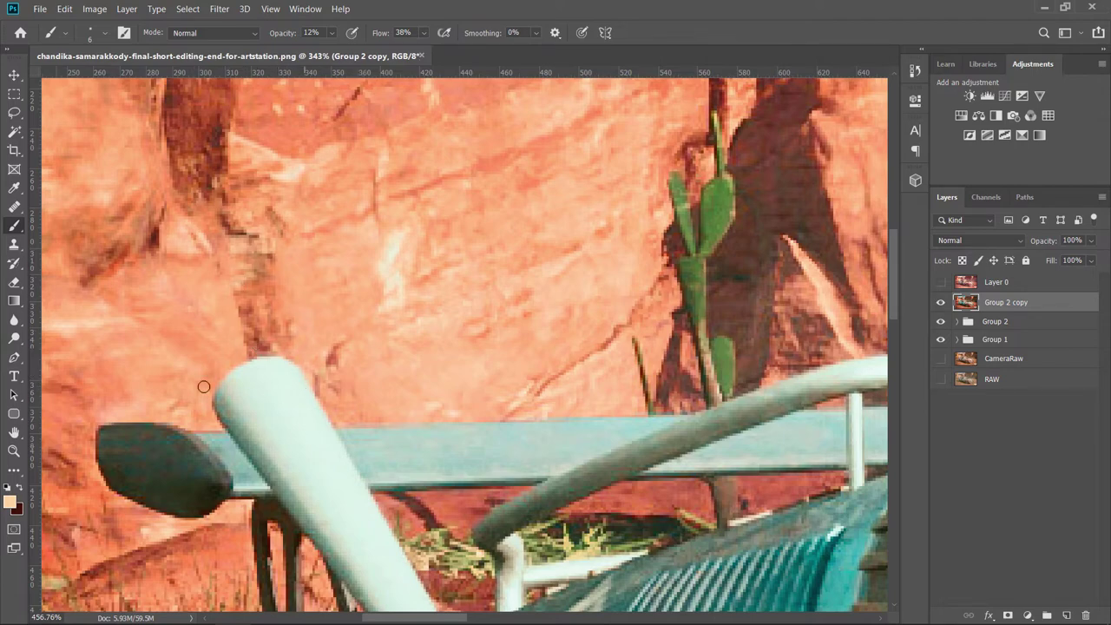
scroll(433, 337, "down", 2)
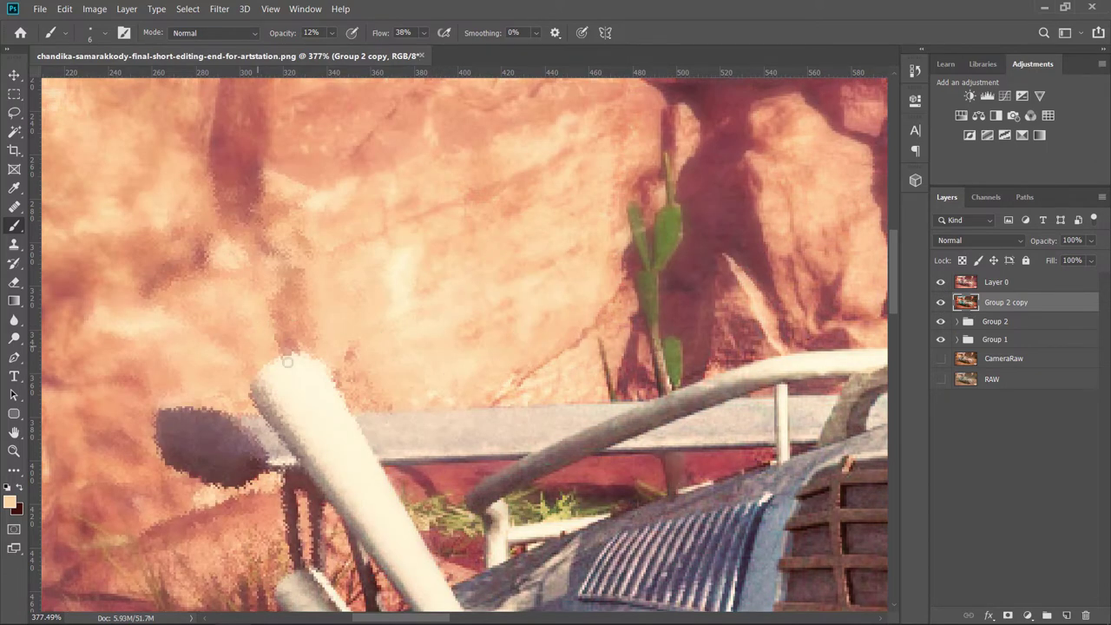
Step: Hide Layer 0, keep the merged Group 2 copy visible, and duplicate it as Group 2 copy 2
scroll(288, 361, "down", 2)
scroll(242, 371, "up", 1)
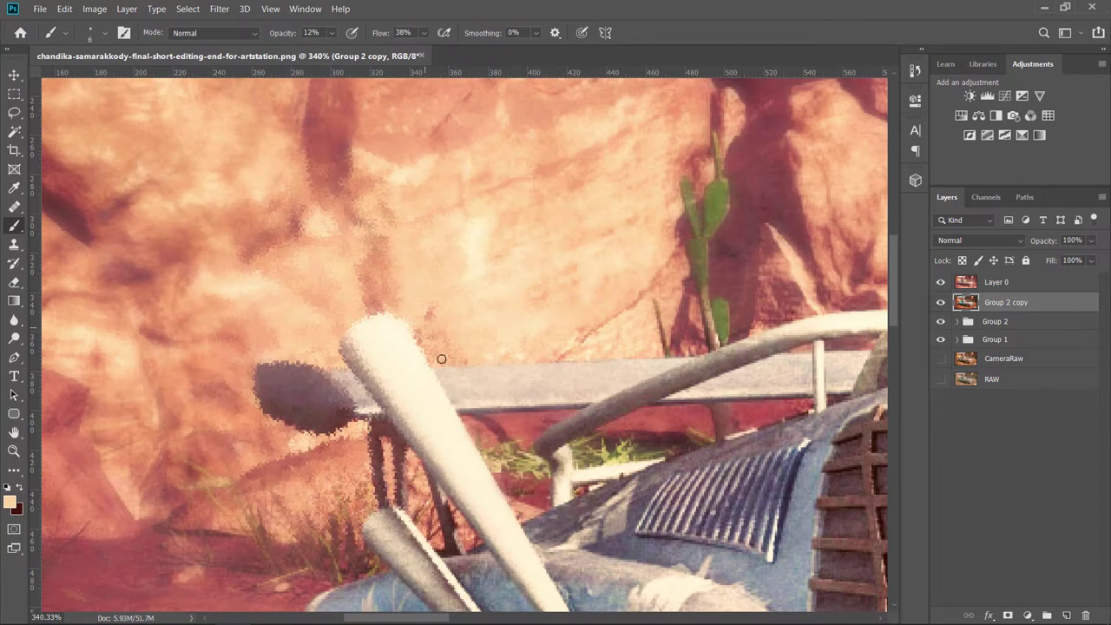
scroll(441, 358, "down", 3)
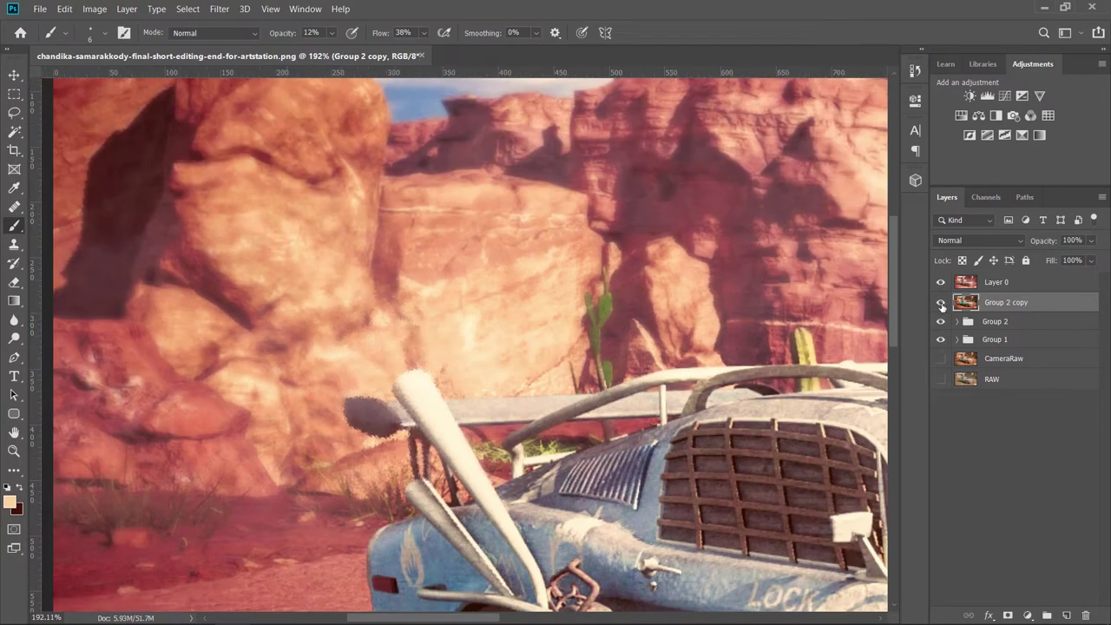
scroll(381, 344, "up", 2)
scroll(384, 367, "up", 1)
scroll(392, 368, "down", 4)
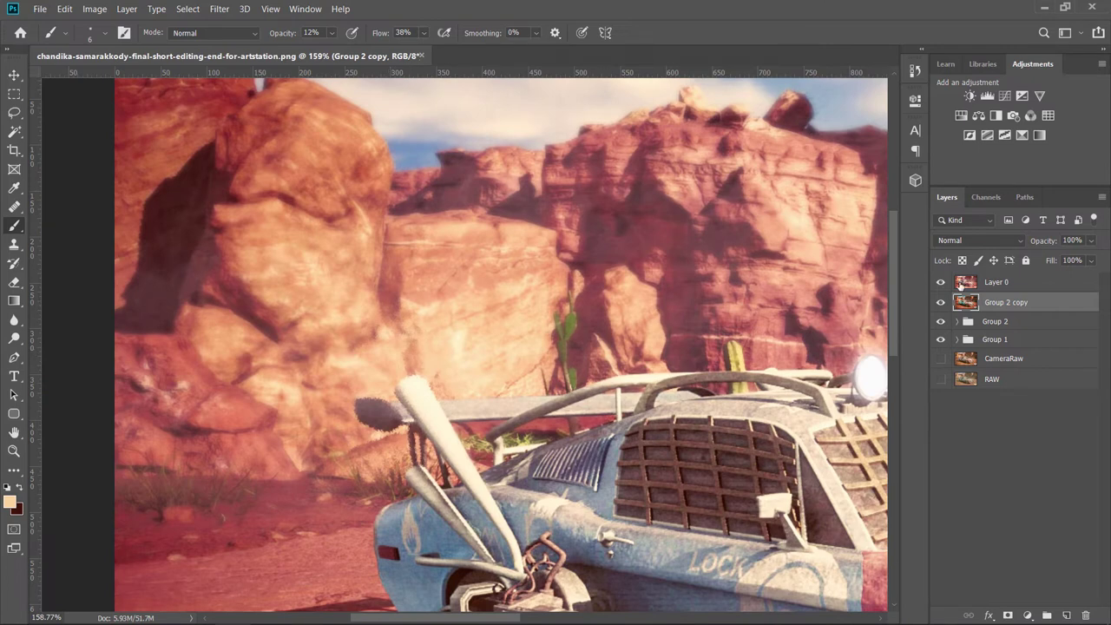
left_click(939, 302)
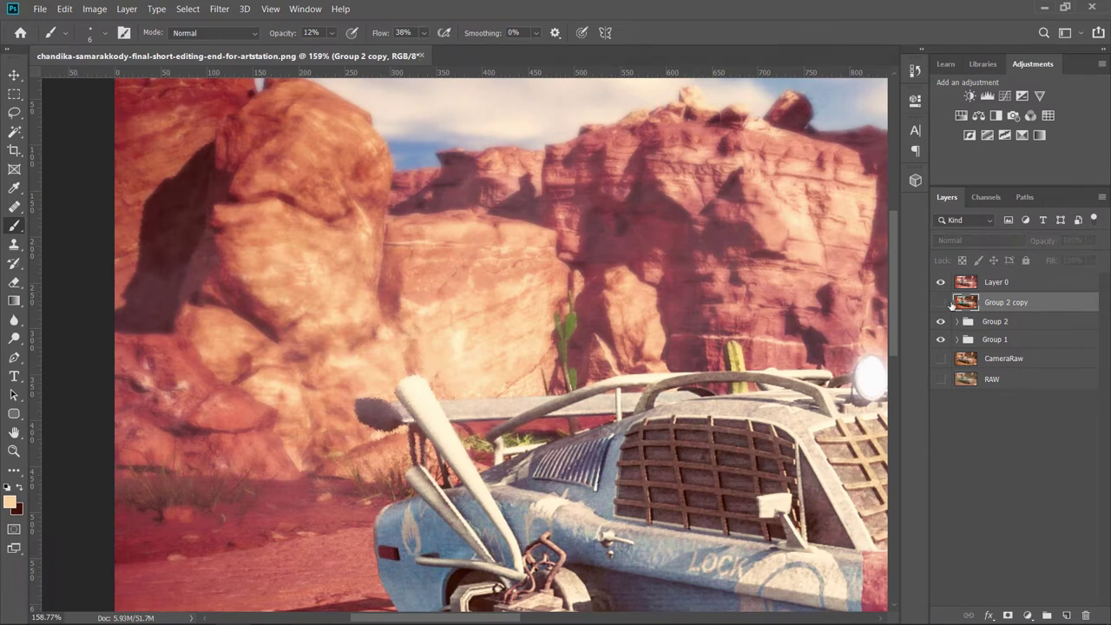
left_click(939, 282)
left_click(940, 302)
scroll(469, 347, "down", 3)
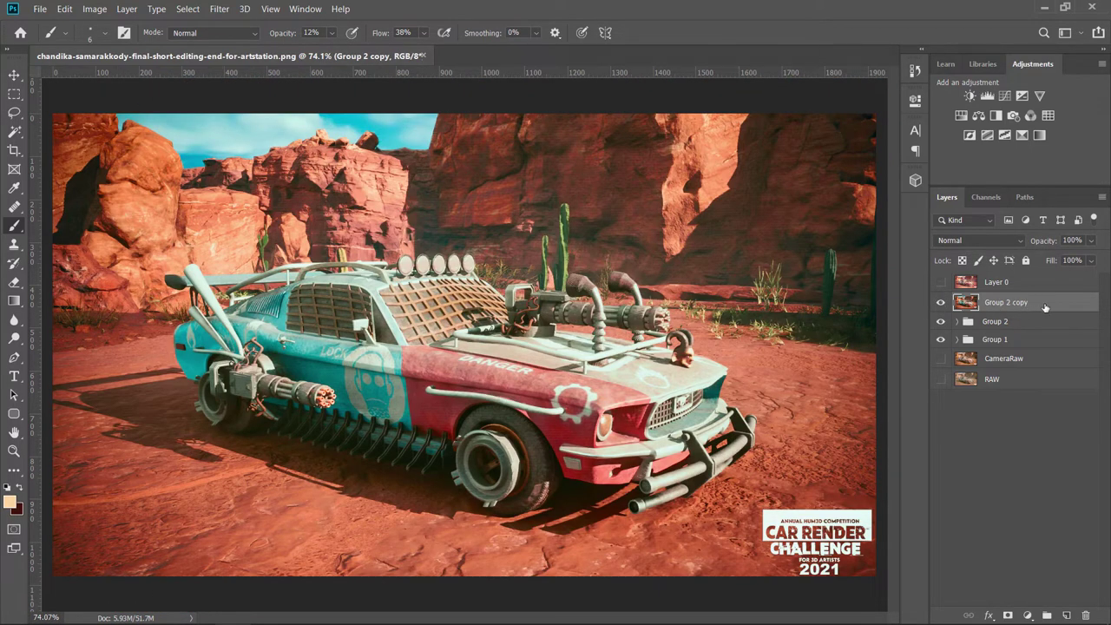
left_click_drag(1036, 302, 1067, 614)
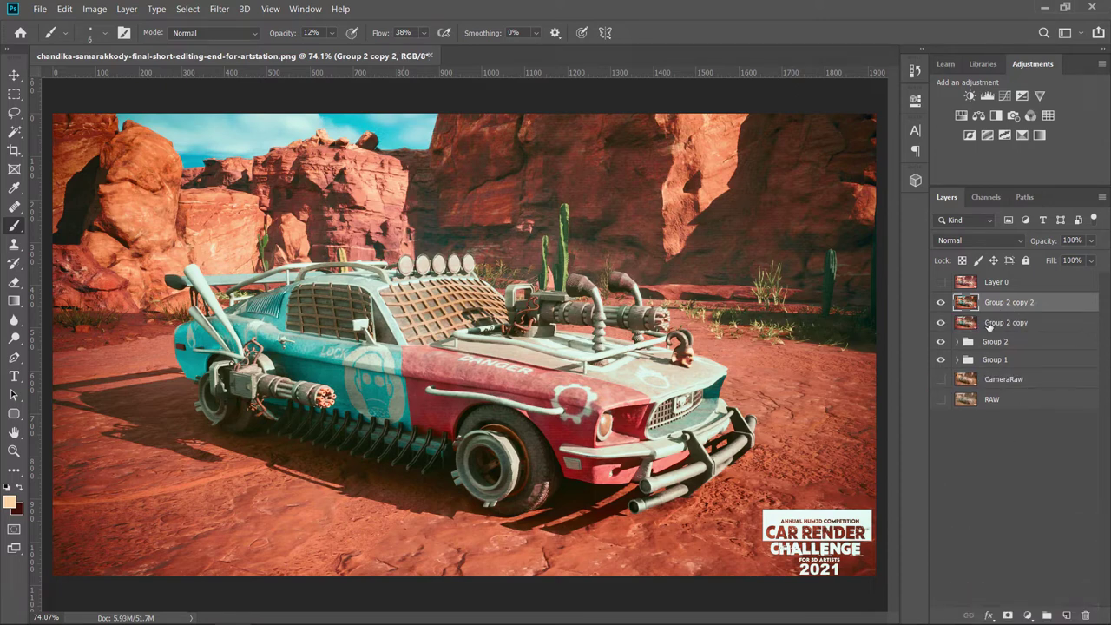
Step: Apply Filter > Blur > Gaussian Blur with a 3.0-pixel radius to Group 2 copy 2
left_click(211, 11)
mouse_move(227, 163)
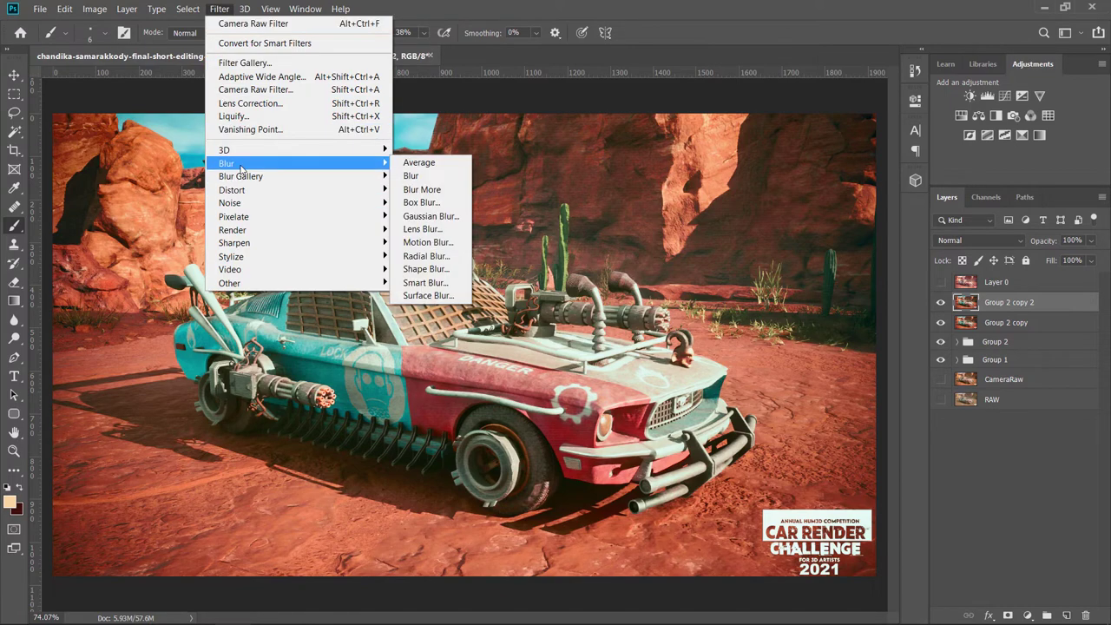
left_click(417, 218)
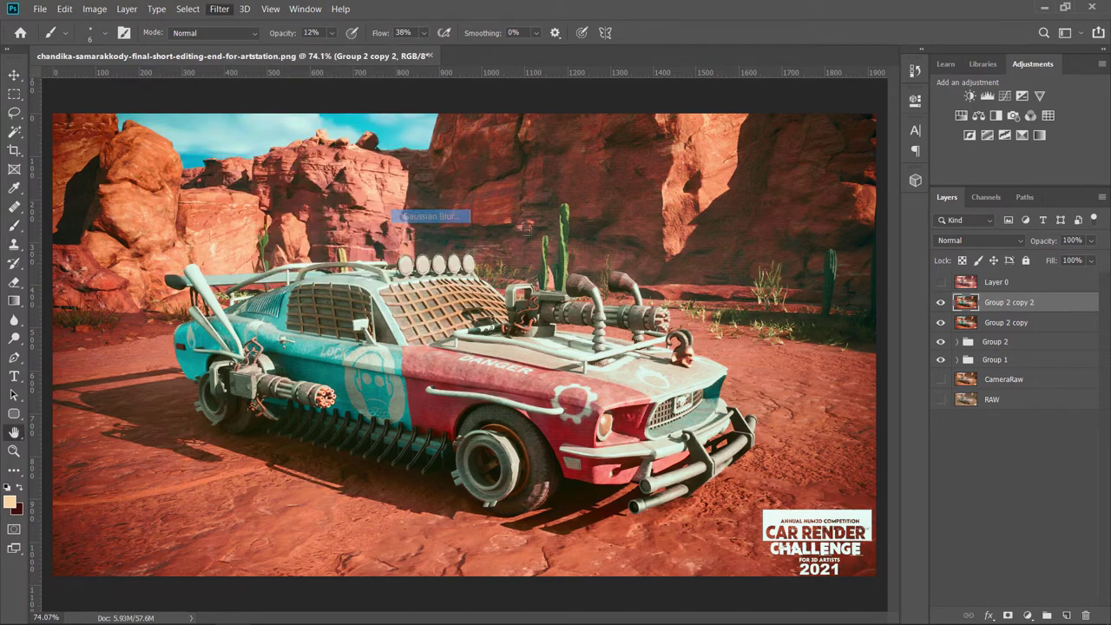
left_click_drag(198, 132, 744, 221)
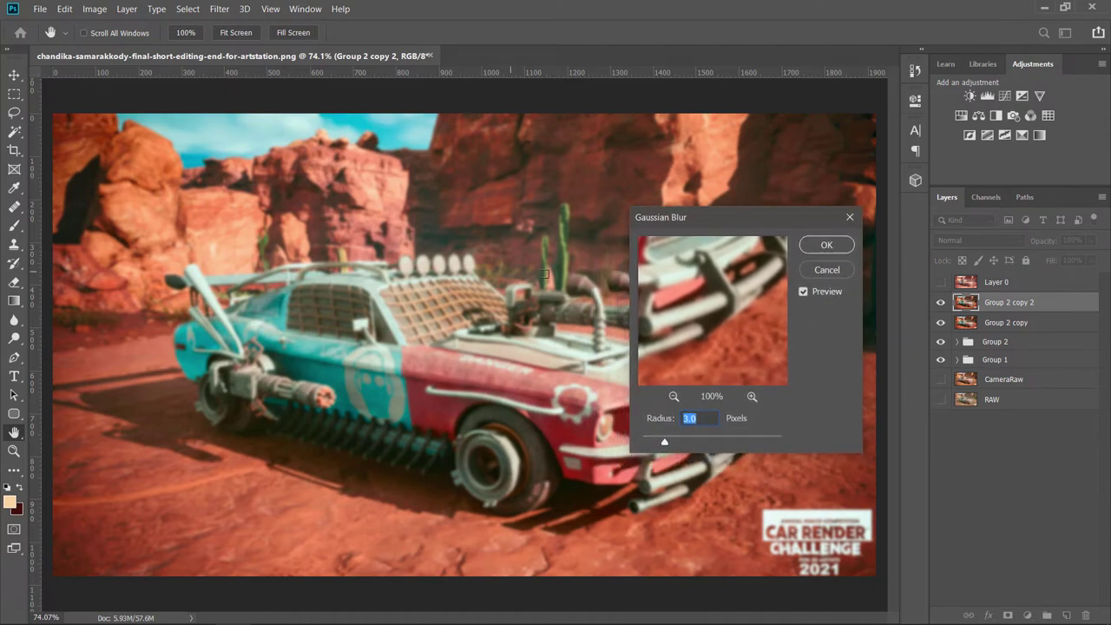
left_click(803, 292)
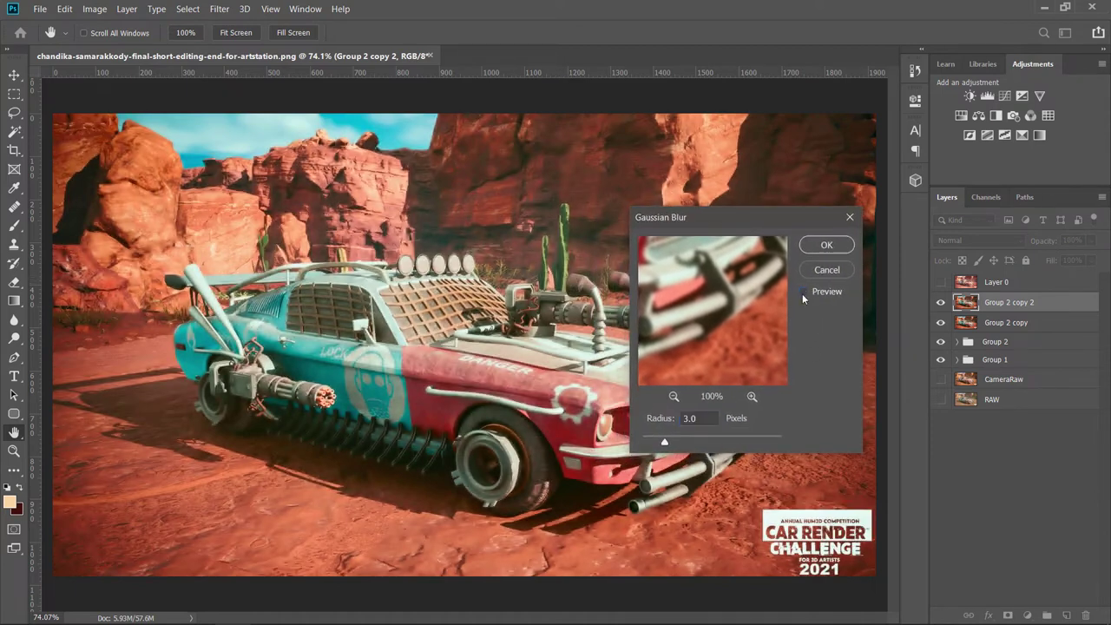
left_click(803, 292)
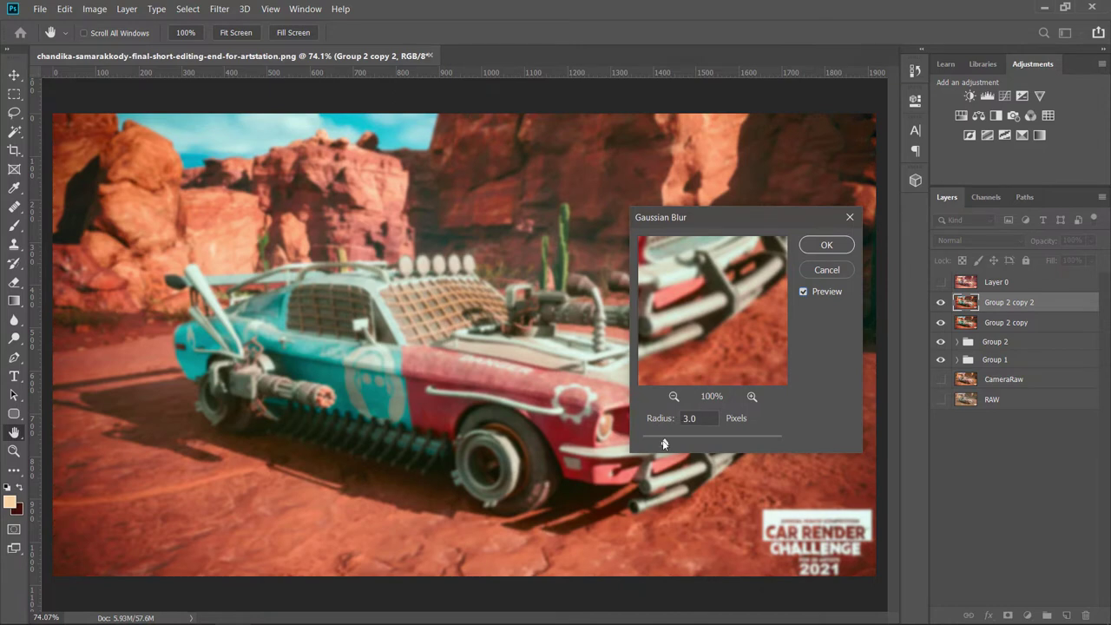
left_click_drag(660, 445, 666, 446)
left_click(825, 245)
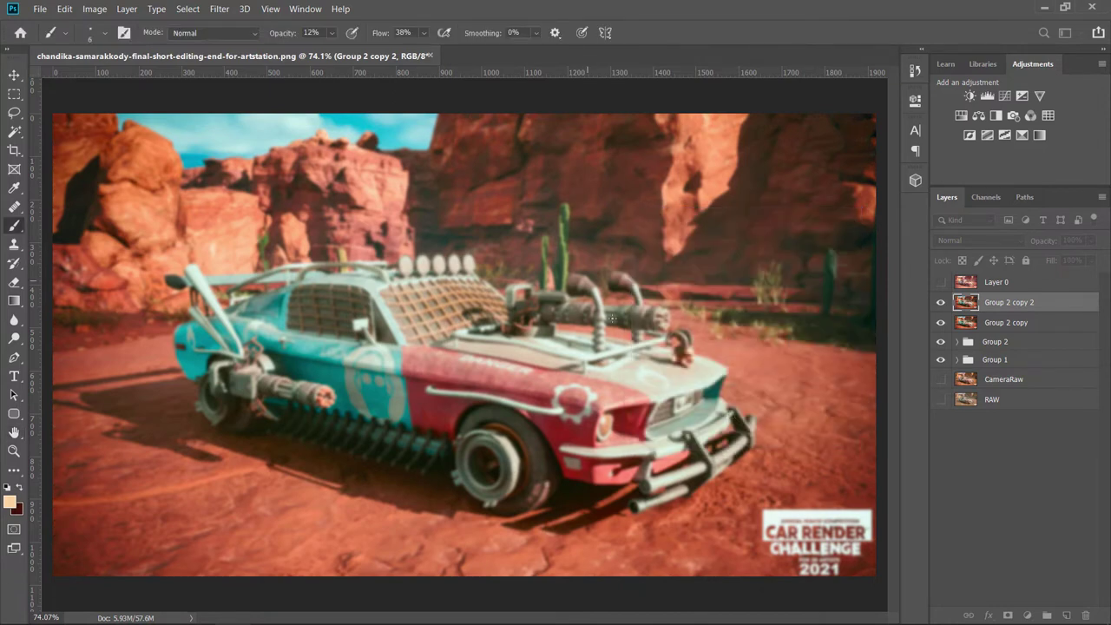
Step: Add an inverted layer mask to Group 2 copy 2 so the blur is hidden
left_click(1007, 614)
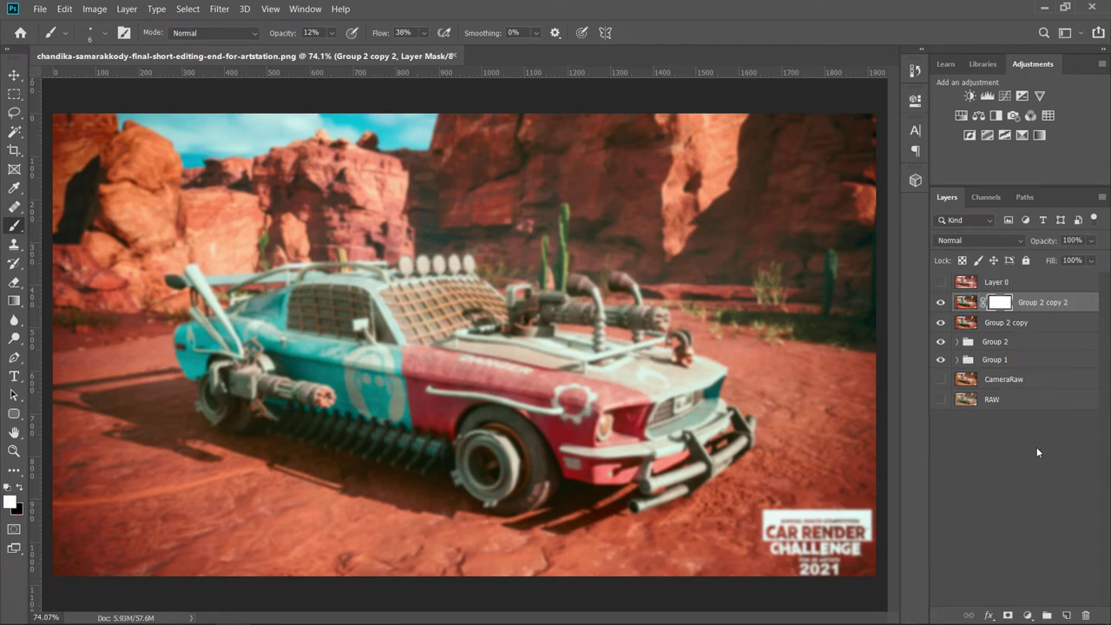
key("ctrl+i")
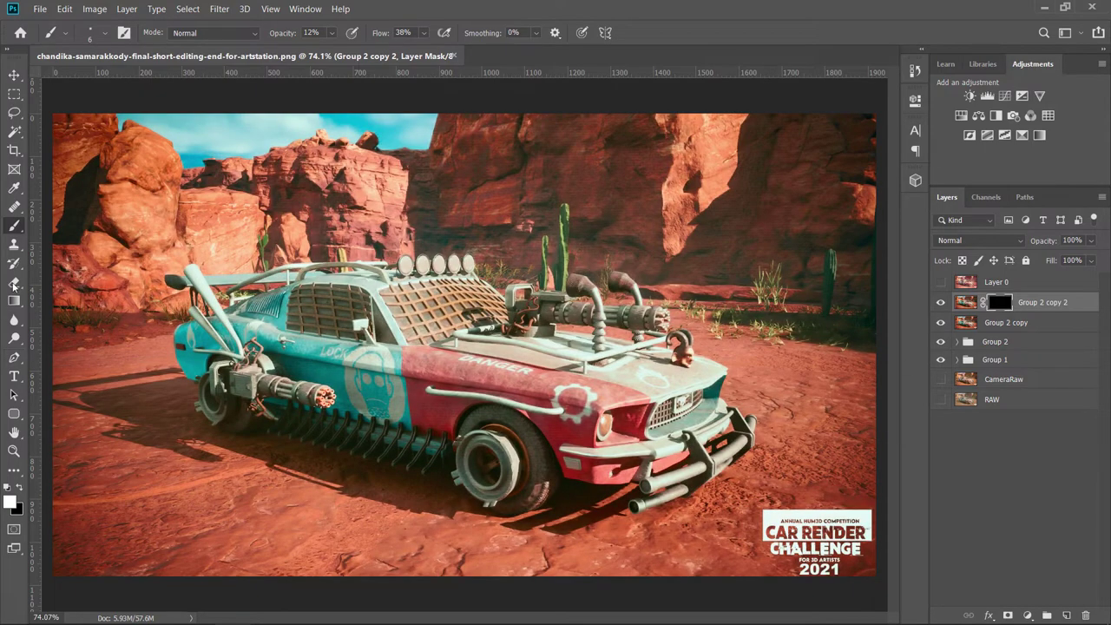
scroll(131, 150, "up", 3)
scroll(131, 150, "down", 1)
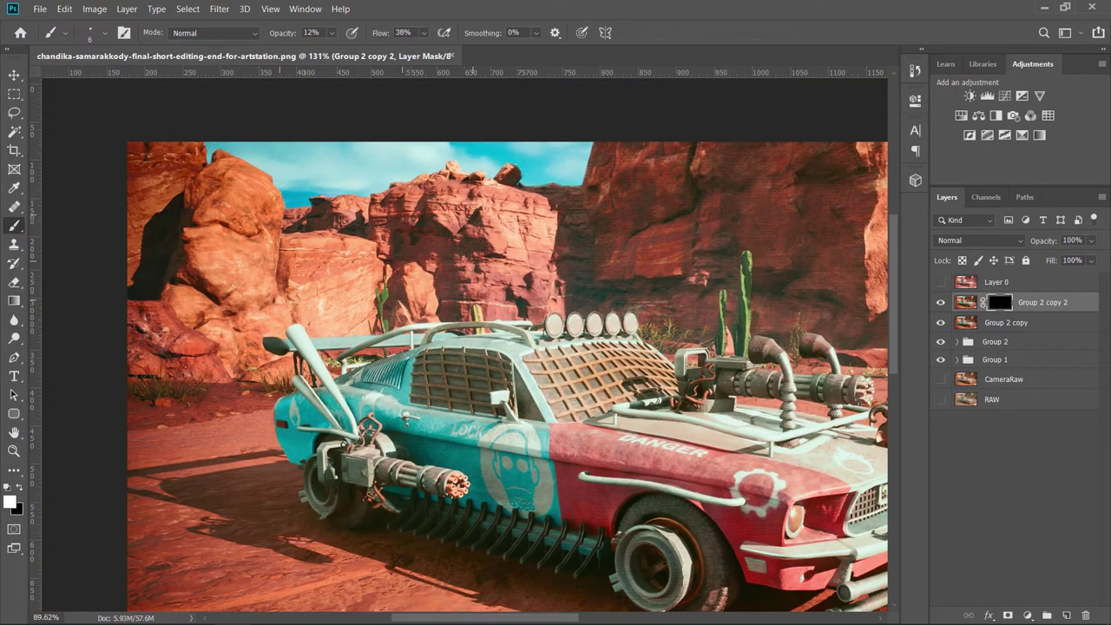
Step: Paint white at 100% opacity with a 417 px brush across the canyon background
right_click(330, 248)
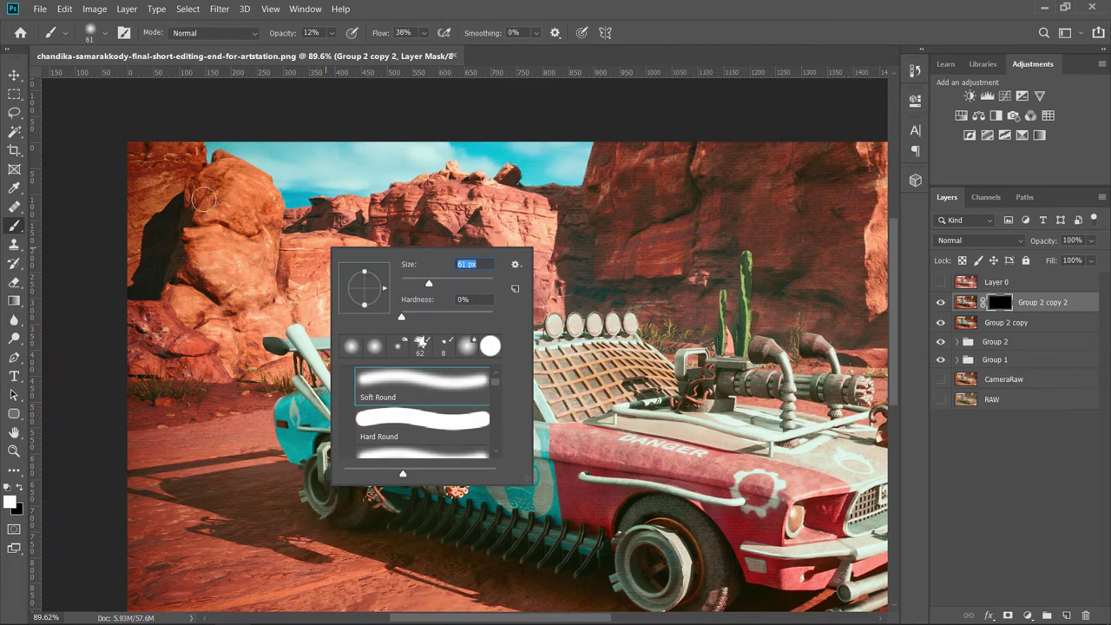
key("Escape")
scroll(121, 205, "down", 2)
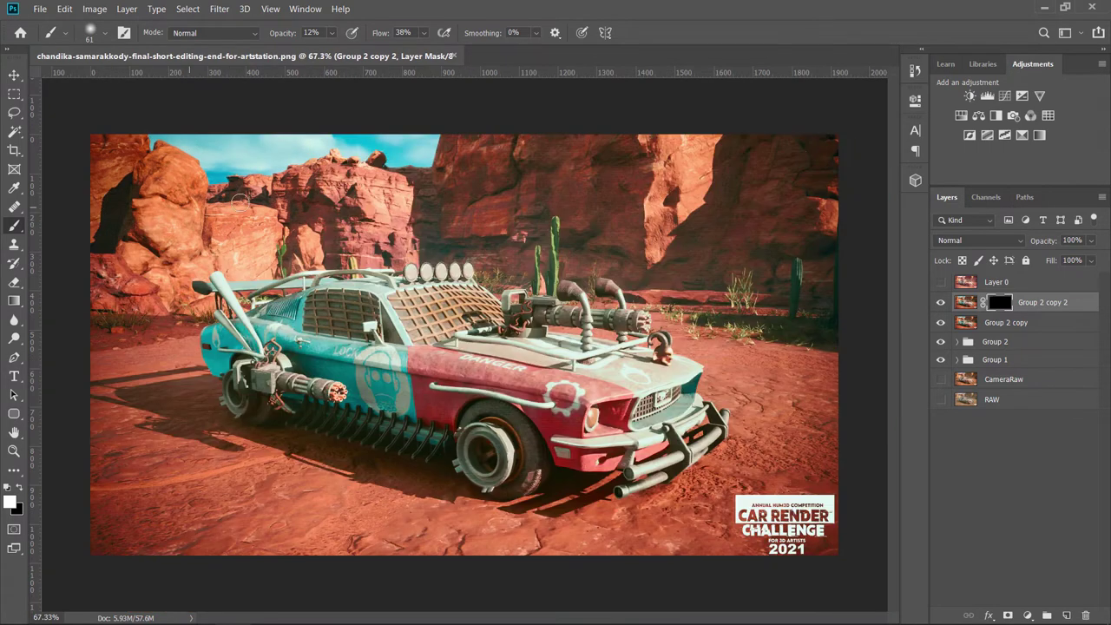
left_click_drag(331, 33, 395, 52)
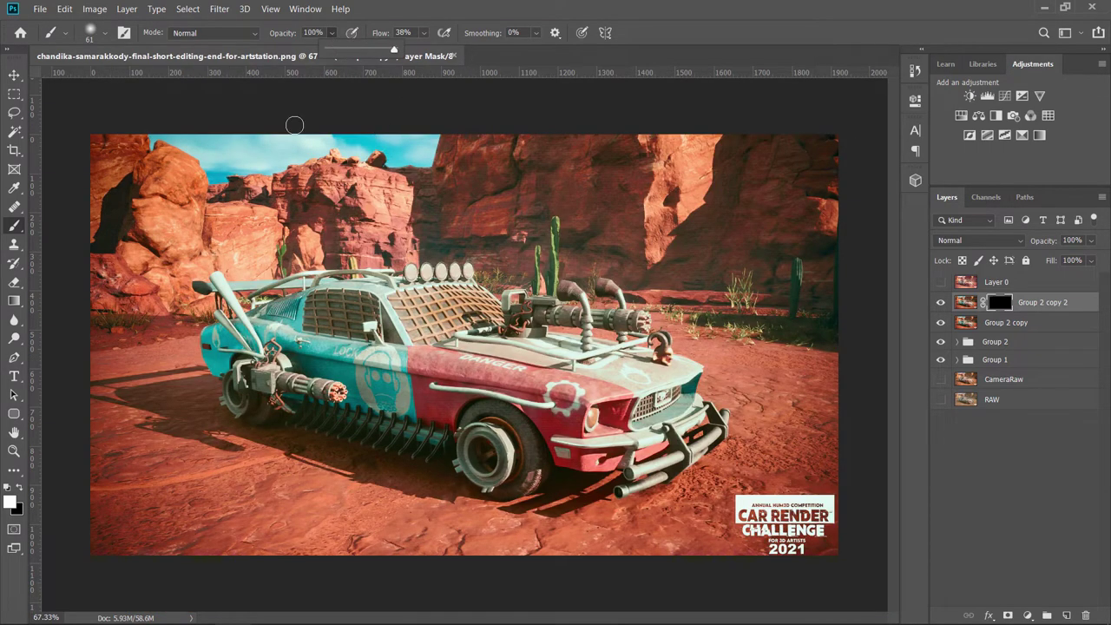
right_click(239, 154)
left_click_drag(356, 185, 370, 186)
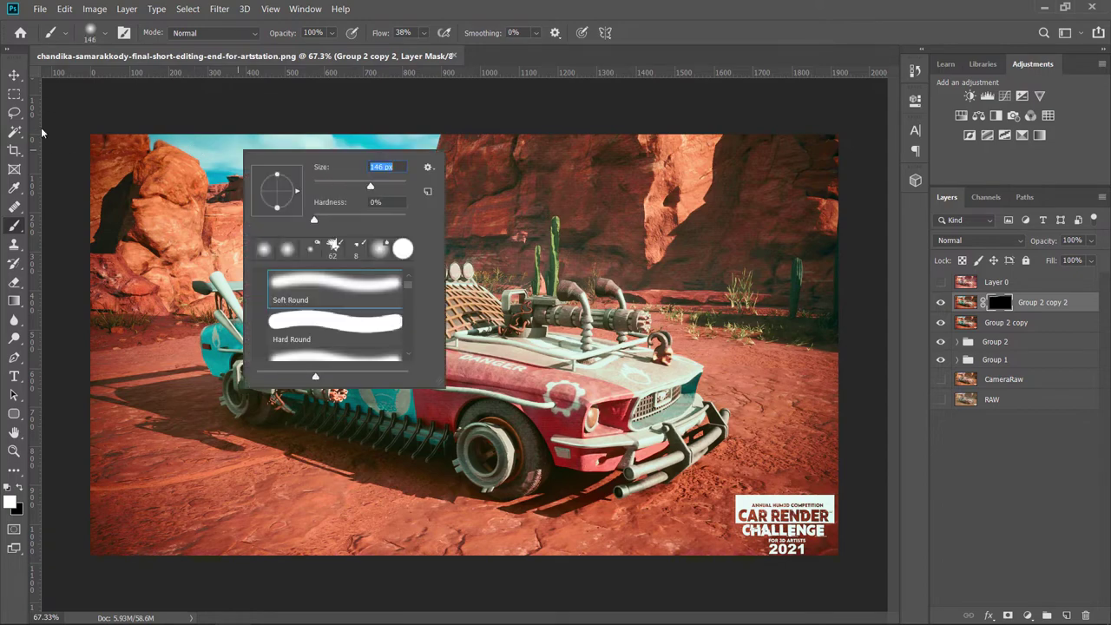
type("417")
key("Return")
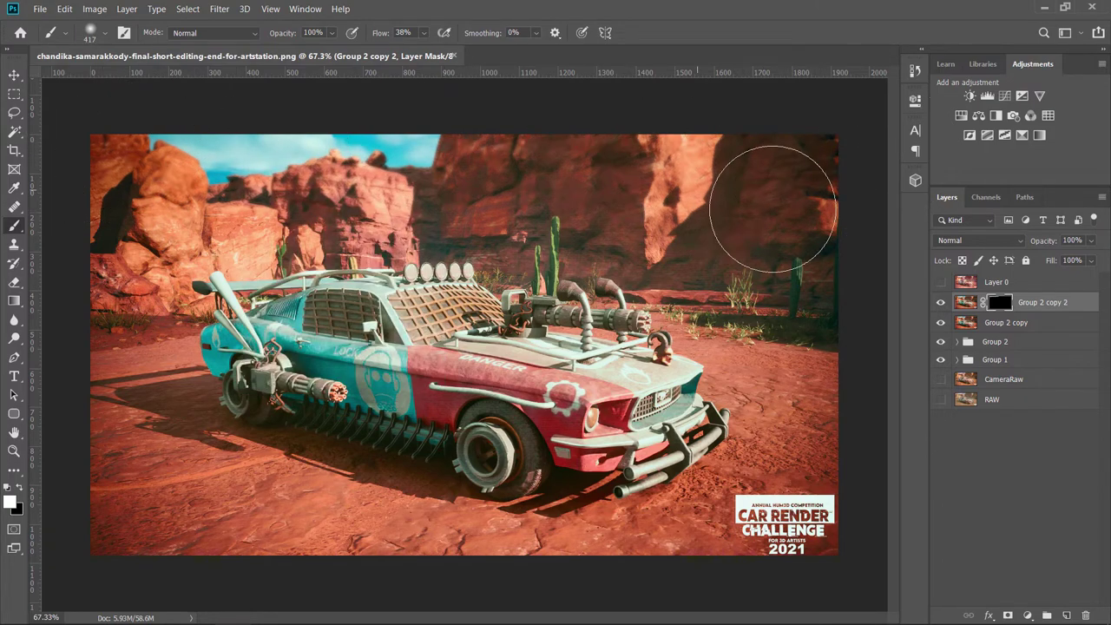
mouse_move(805, 292)
left_mouse_down()
mouse_move(701, 248)
mouse_move(654, 265)
left_mouse_up()
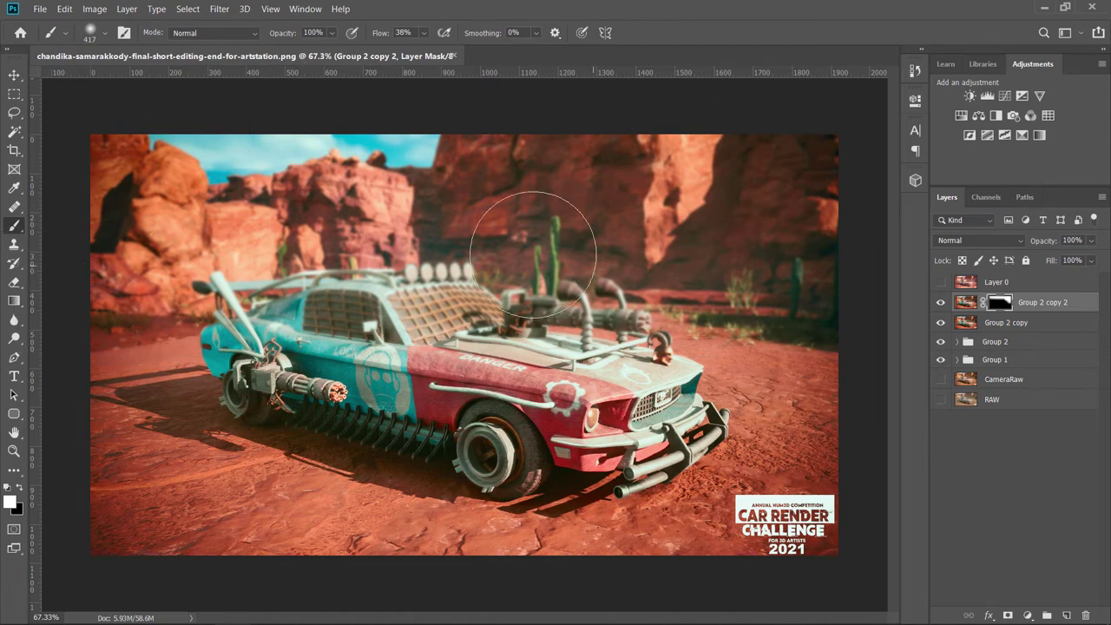
scroll(154, 260, "up", 2)
scroll(131, 251, "up", 1)
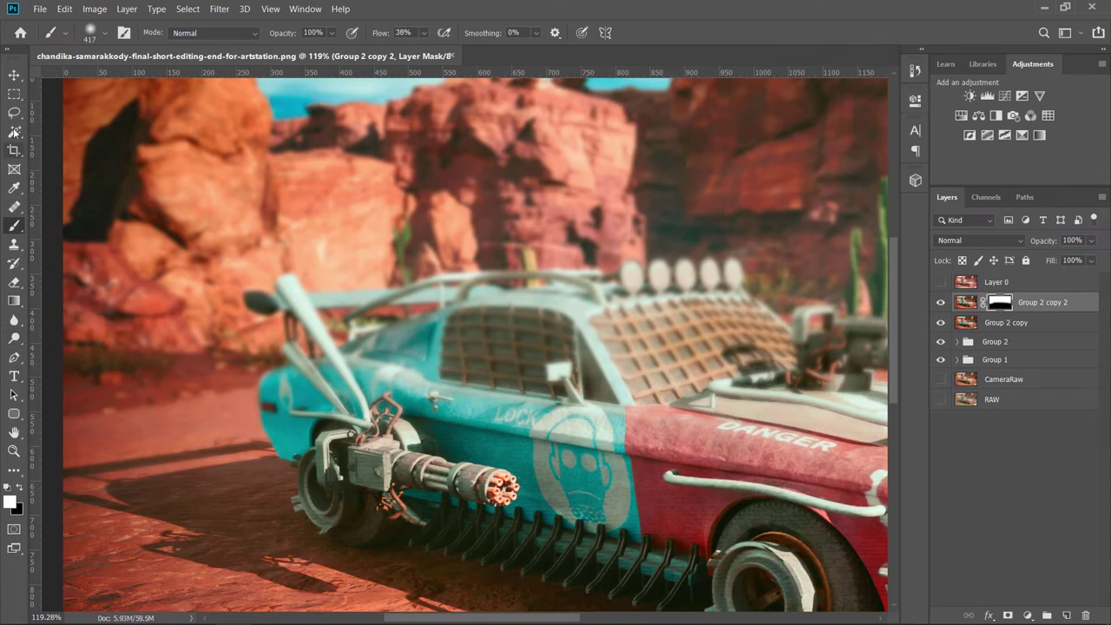
Step: Paint black with a small brush along the side bar's lower edge to sharpen it
left_click(20, 488)
scroll(328, 347, "up", 2)
scroll(329, 330, "up", 1)
right_click(332, 312)
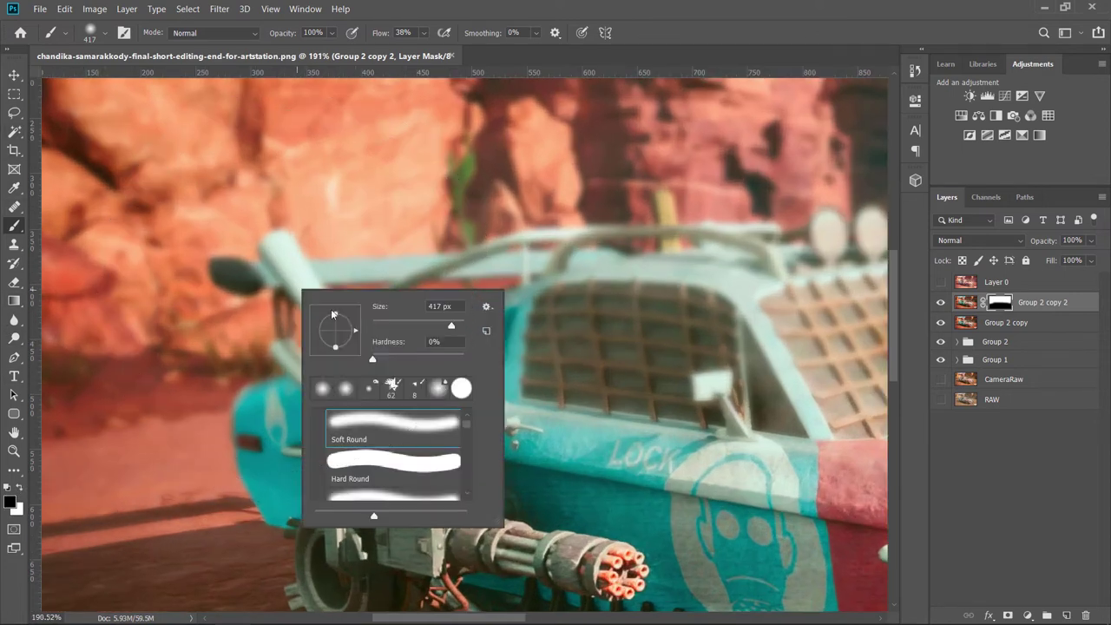
left_click_drag(413, 329, 385, 328)
left_click(277, 257)
scroll(269, 259, "up", 2)
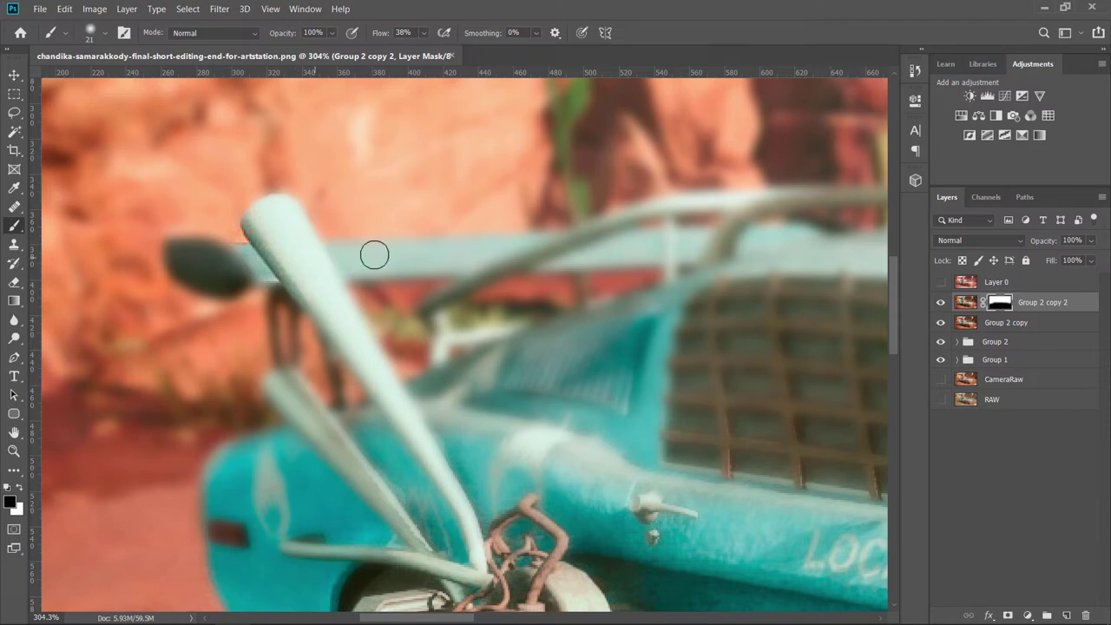
mouse_move(367, 257)
left_mouse_down()
mouse_move(354, 265)
mouse_move(771, 240)
mouse_move(860, 272)
mouse_move(662, 310)
mouse_move(484, 395)
mouse_move(430, 401)
mouse_move(485, 369)
mouse_move(472, 370)
left_mouse_up()
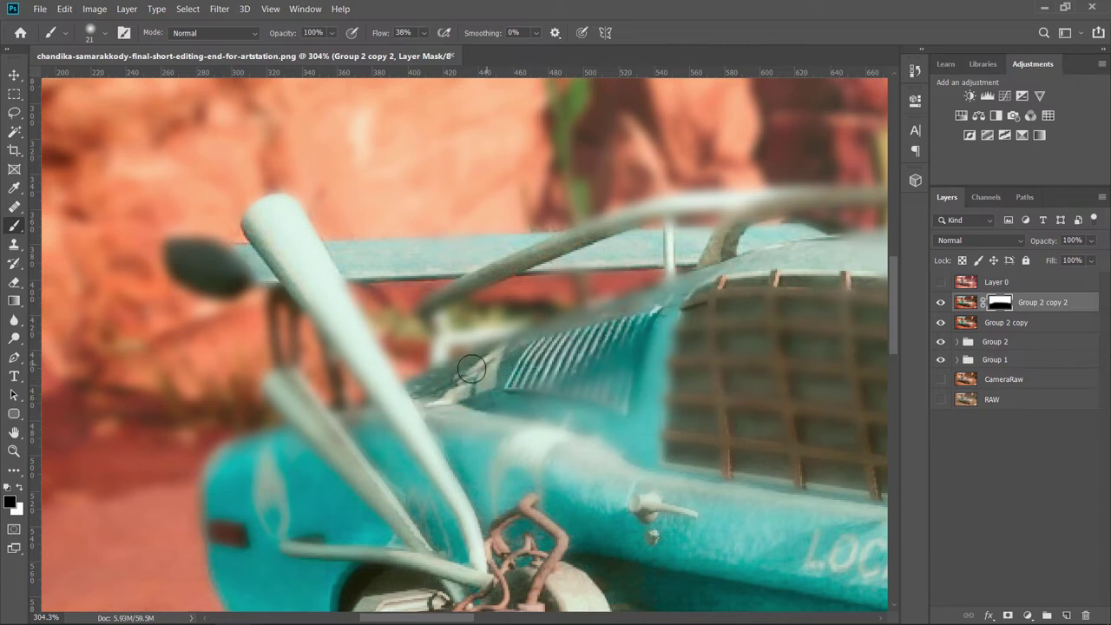
Step: Paint black over the window grille, roof rail and body beneath to restore sharpness
mouse_move(674, 297)
left_mouse_down()
mouse_move(664, 292)
mouse_move(677, 203)
mouse_move(518, 268)
mouse_move(625, 236)
left_mouse_up()
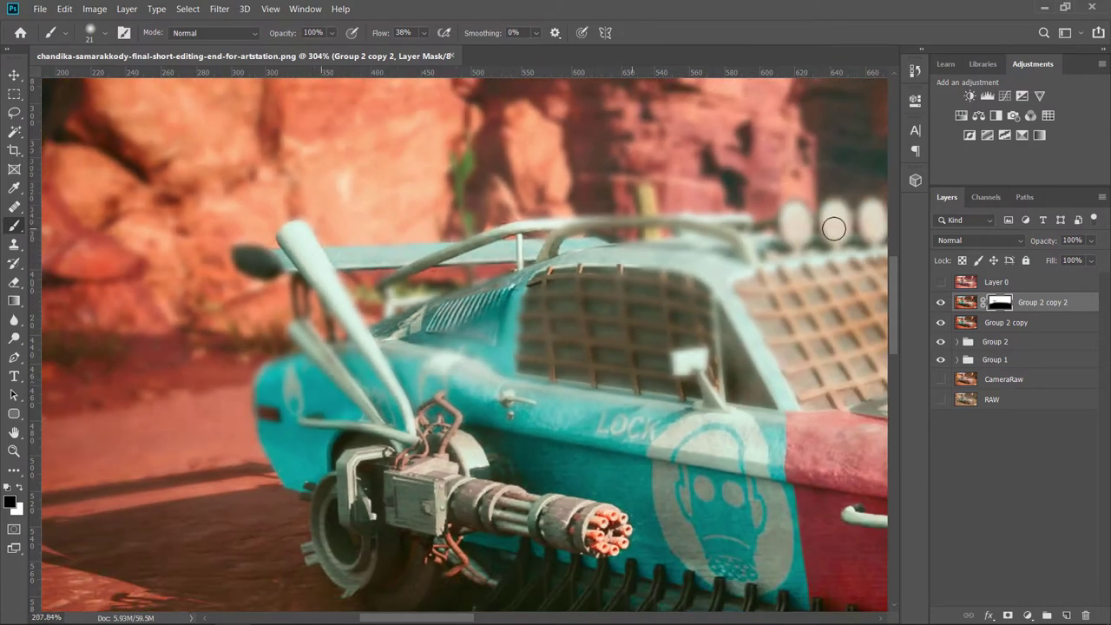
left_click_drag(835, 225, 470, 238)
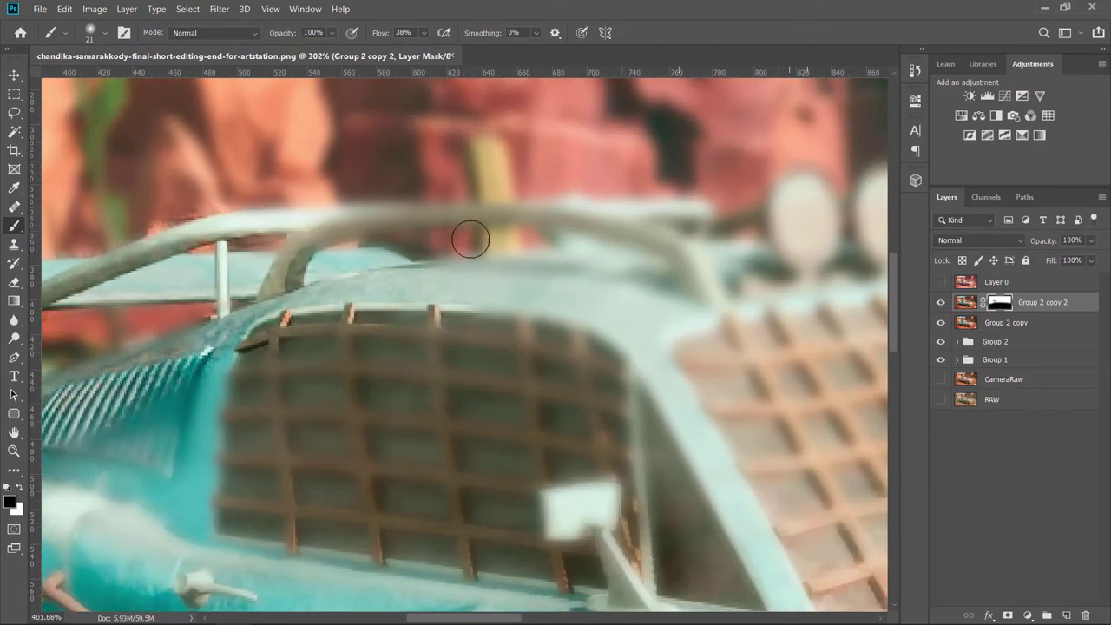
left_click_drag(258, 260, 452, 212)
left_click_drag(701, 280, 676, 273)
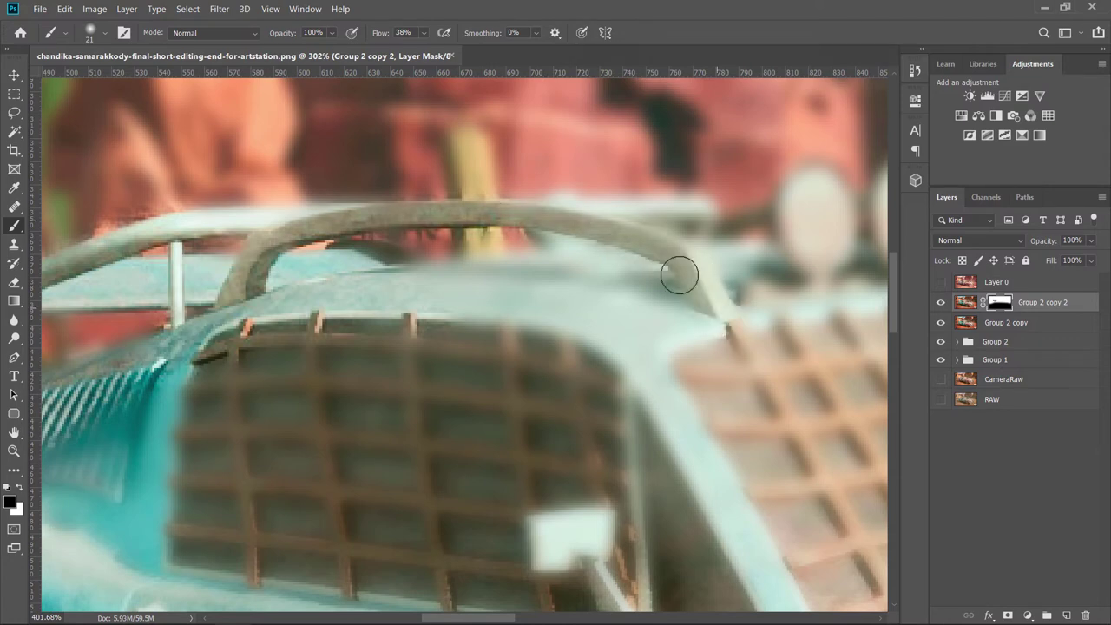
left_click_drag(640, 203, 694, 252)
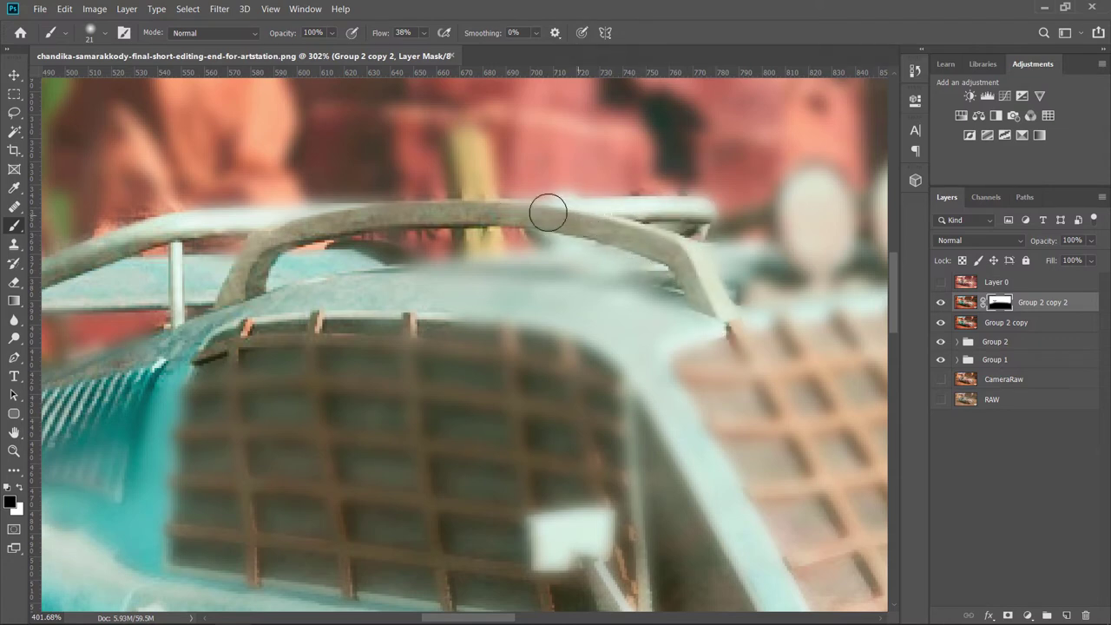
mouse_move(428, 273)
left_mouse_down()
mouse_move(589, 295)
mouse_move(557, 277)
left_mouse_up()
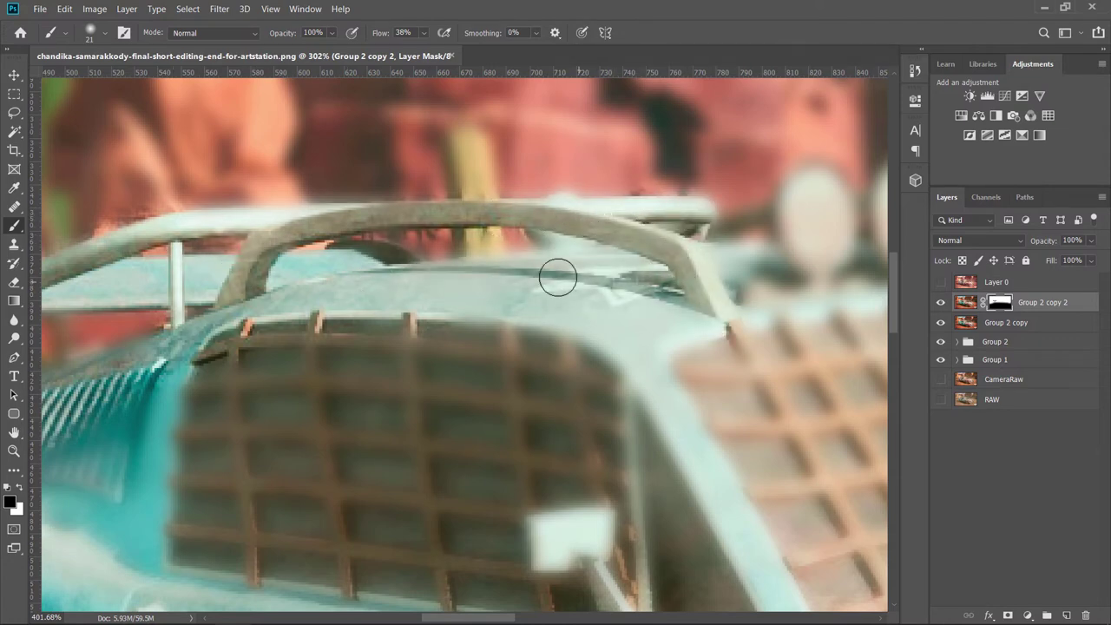
scroll(540, 307, "down", 3)
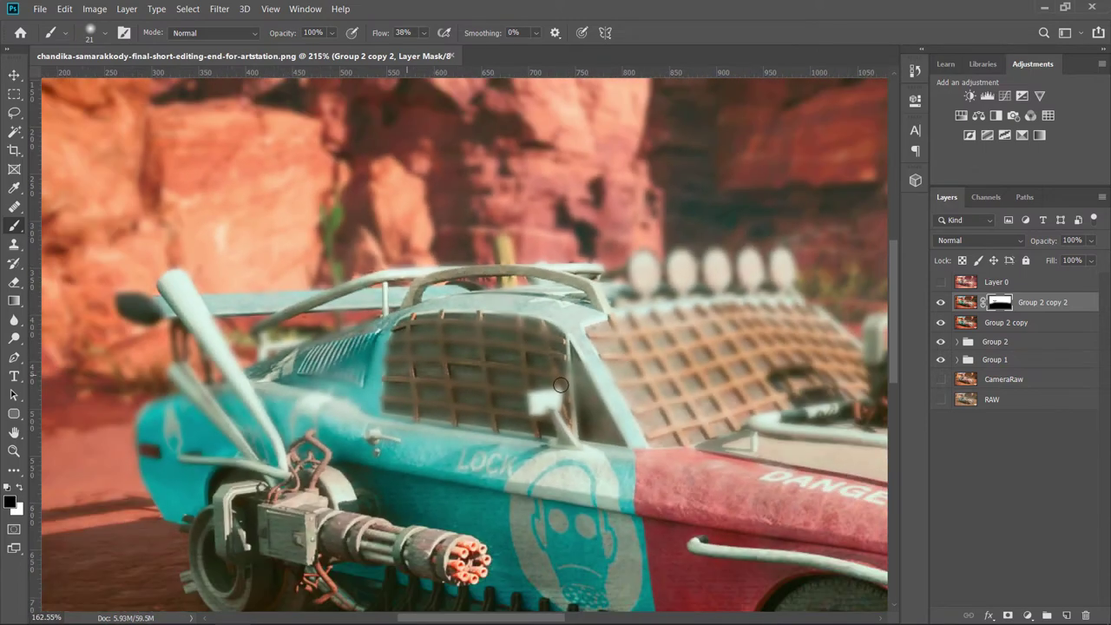
Step: Paint the mask black with a 20 px brush over the dark rods behind the front pipe
right_click(636, 405)
key("Return")
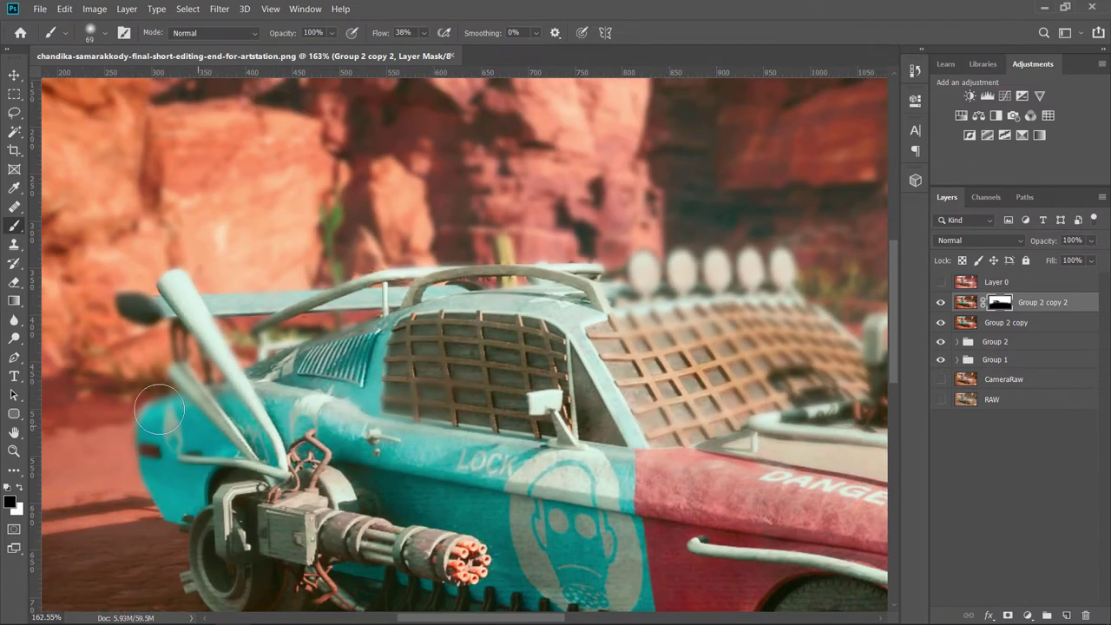
scroll(164, 408, "up", 3)
scroll(205, 491, "down", 3)
scroll(295, 416, "up", 2)
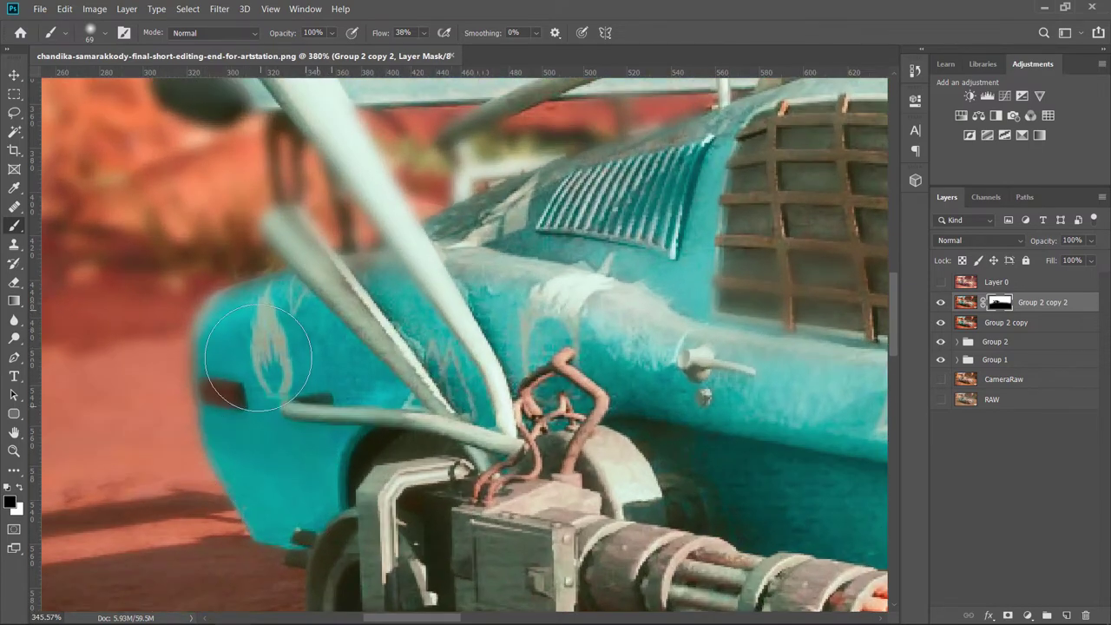
scroll(297, 413, "down", 1)
scroll(297, 413, "down", 2)
scroll(297, 413, "up", 3)
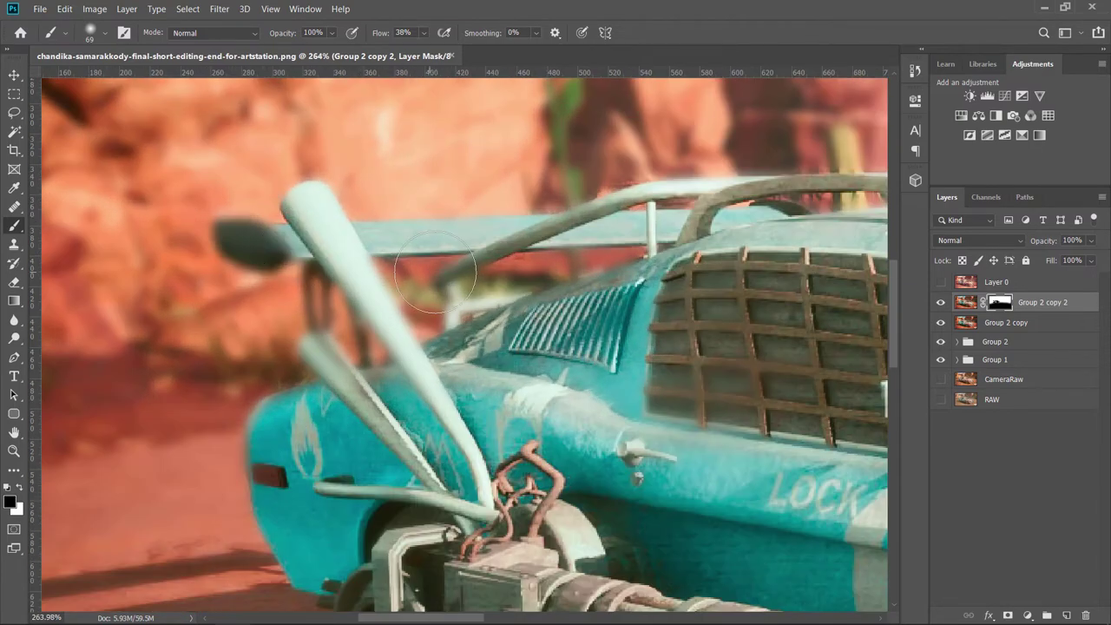
right_click(540, 306)
left_click(362, 305)
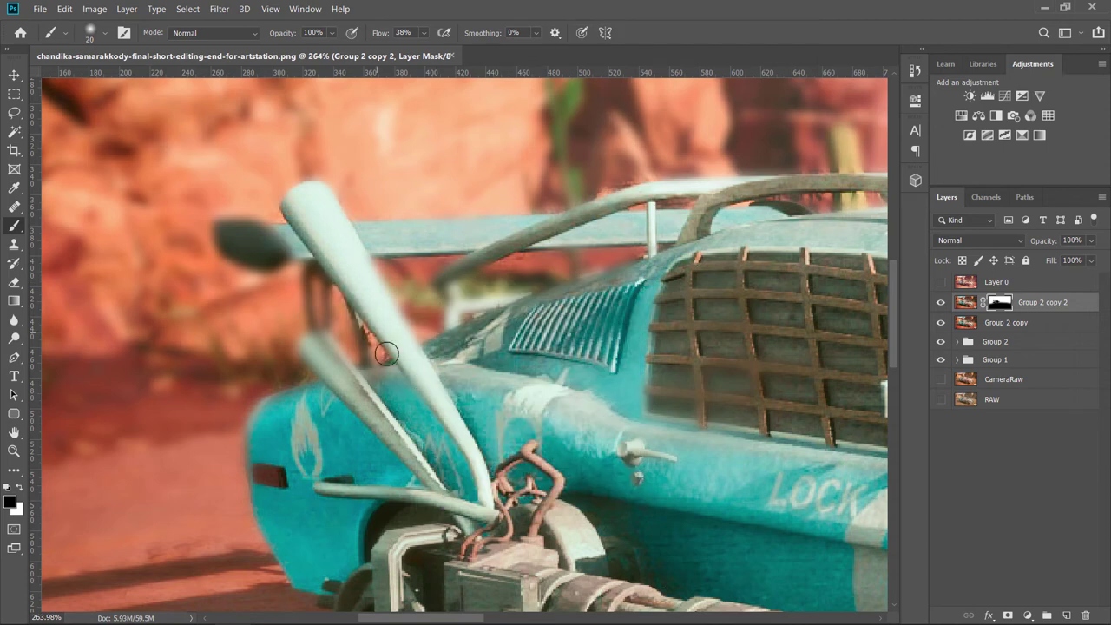
scroll(335, 386, "up", 2)
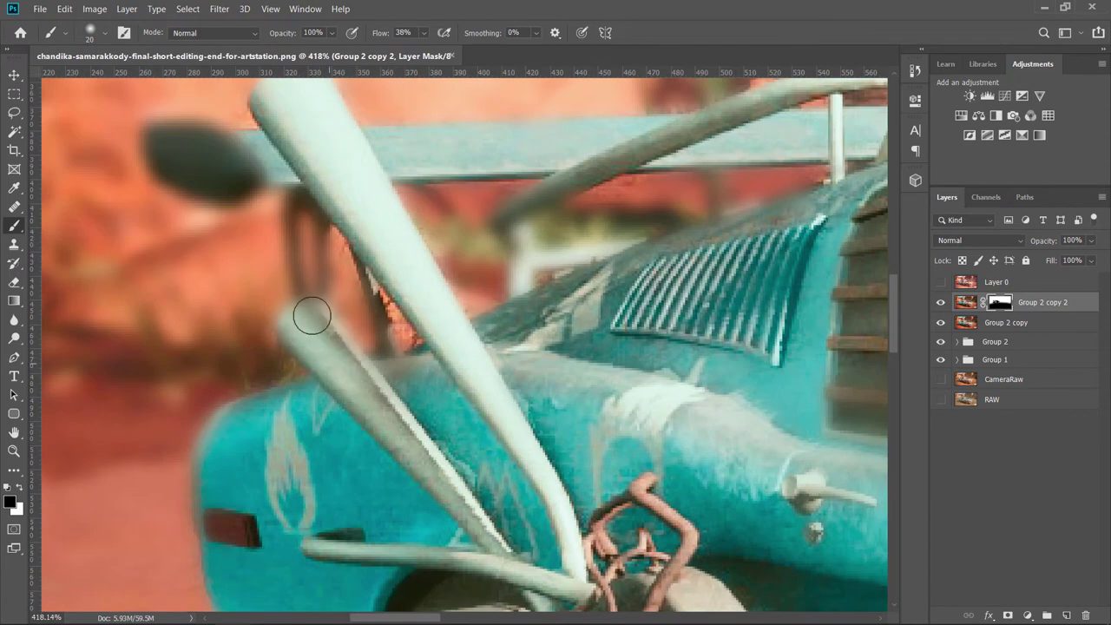
left_click_drag(342, 250, 295, 208)
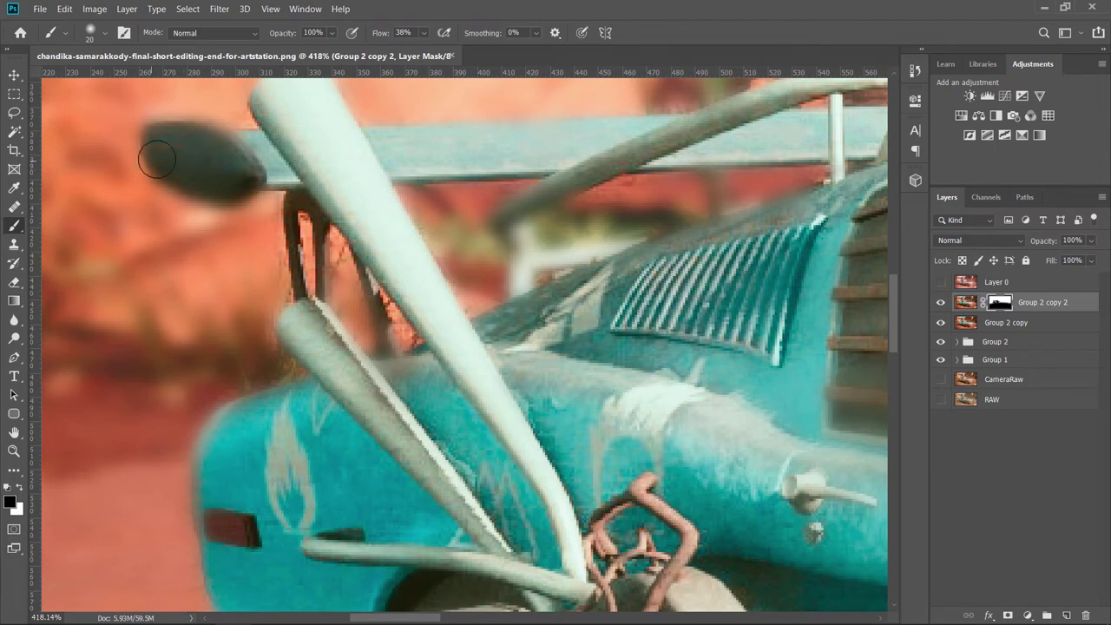
scroll(156, 158, "down", 3)
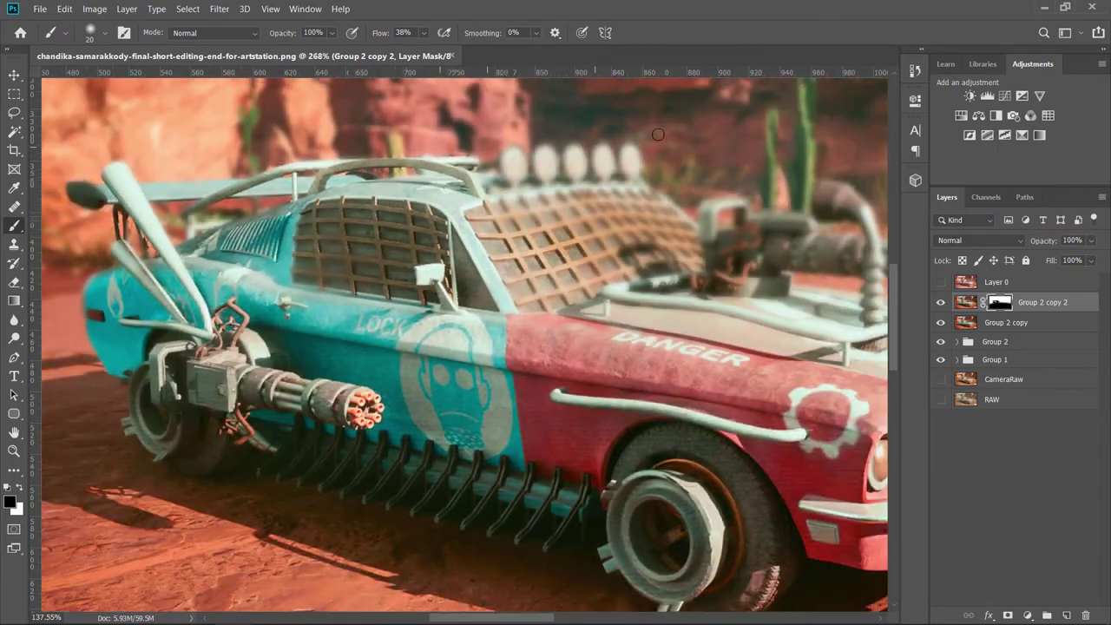
Step: Paint black on the mask over the roof lights, roof grille, and hood gun mount
scroll(658, 134, "up", 2)
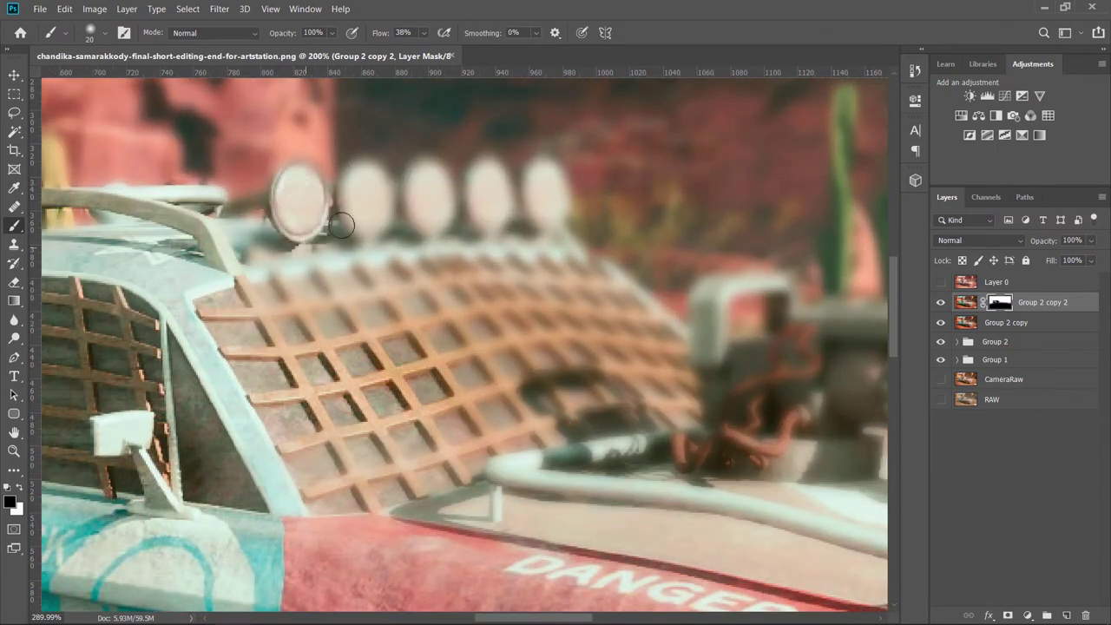
mouse_move(341, 224)
left_mouse_down()
mouse_move(372, 174)
mouse_move(419, 181)
mouse_move(529, 214)
mouse_move(528, 260)
mouse_move(315, 275)
mouse_move(216, 229)
mouse_move(205, 199)
left_mouse_up()
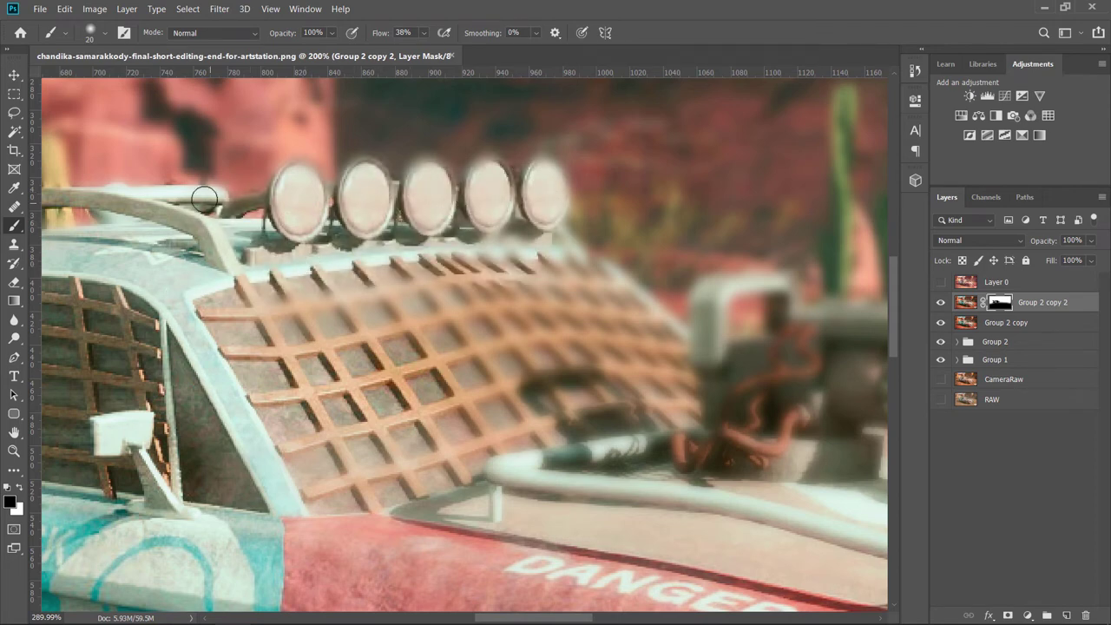
mouse_move(555, 205)
left_mouse_down()
mouse_move(662, 367)
mouse_move(417, 322)
mouse_move(338, 295)
mouse_move(599, 382)
mouse_move(436, 504)
mouse_move(469, 511)
left_mouse_up()
scroll(469, 510, "down", 5)
scroll(347, 365, "up", 5)
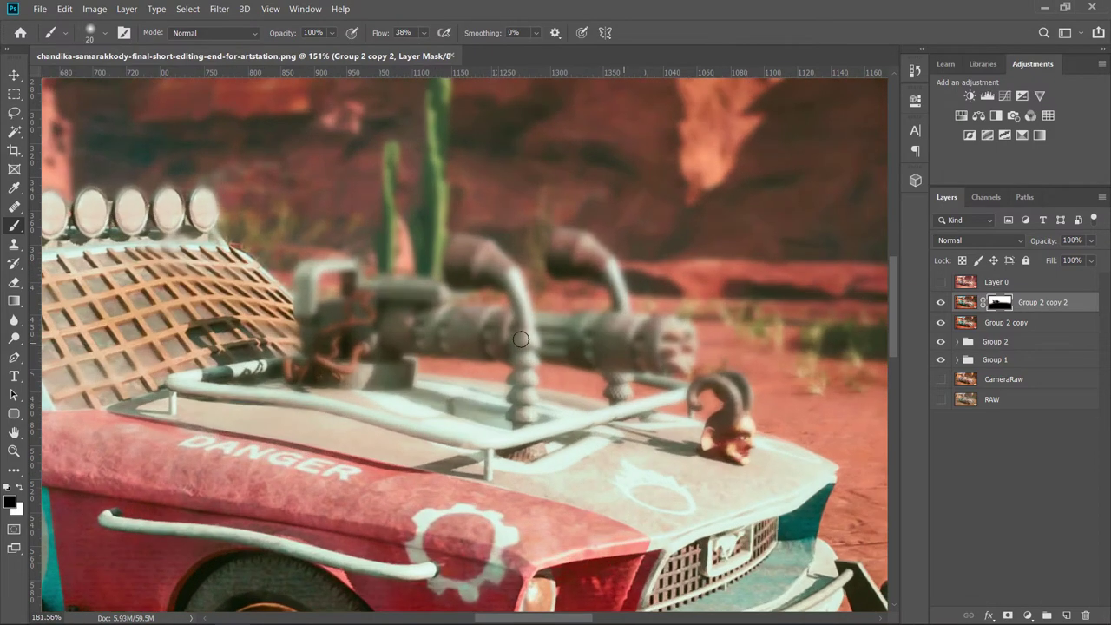
mouse_move(287, 390)
left_mouse_down()
mouse_move(246, 326)
mouse_move(284, 264)
mouse_move(336, 292)
mouse_move(414, 277)
mouse_move(485, 293)
mouse_move(447, 230)
mouse_move(516, 345)
mouse_move(560, 351)
mouse_move(604, 319)
mouse_move(709, 367)
mouse_move(701, 357)
left_mouse_up()
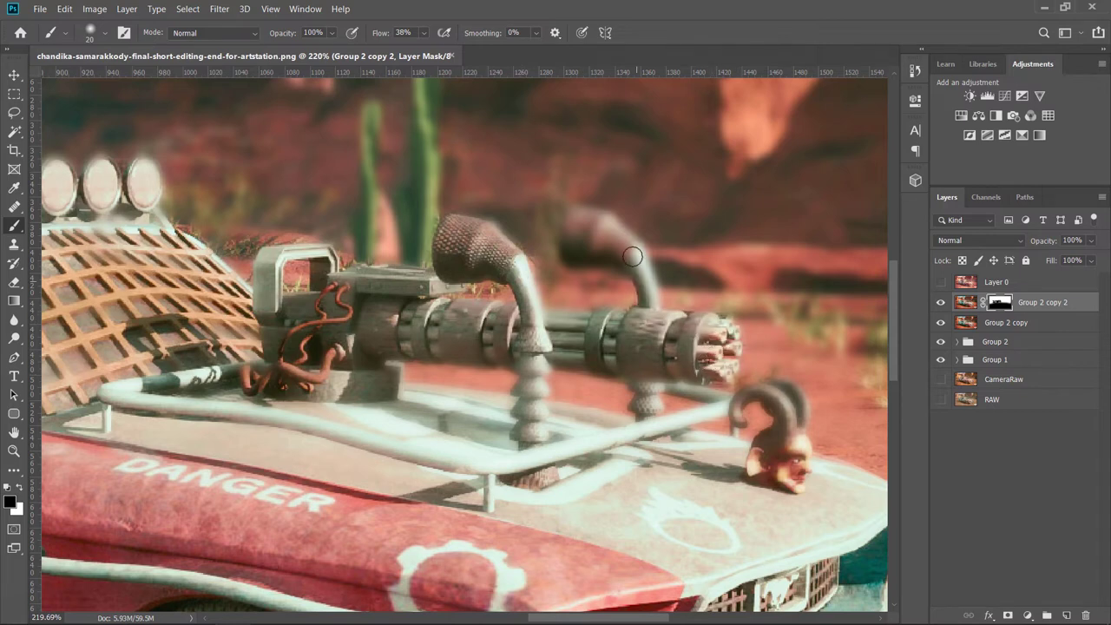
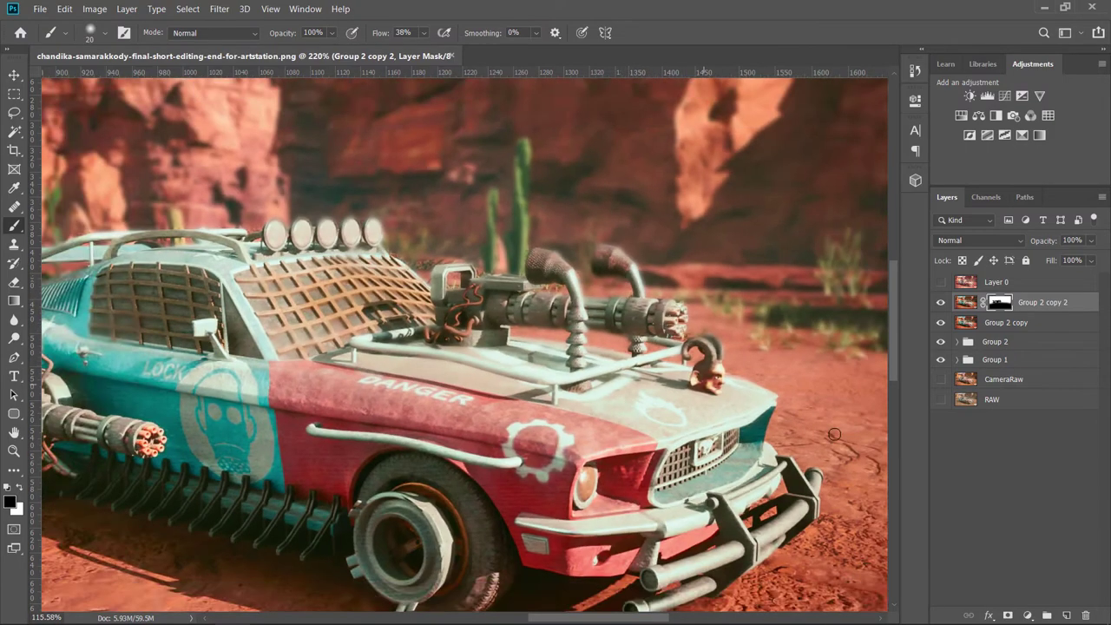
Step: Paint the Group 2 copy 2 mask near the hood and roof lights, then toggle the layer's visibility to compare
left_click_drag(688, 376, 746, 383)
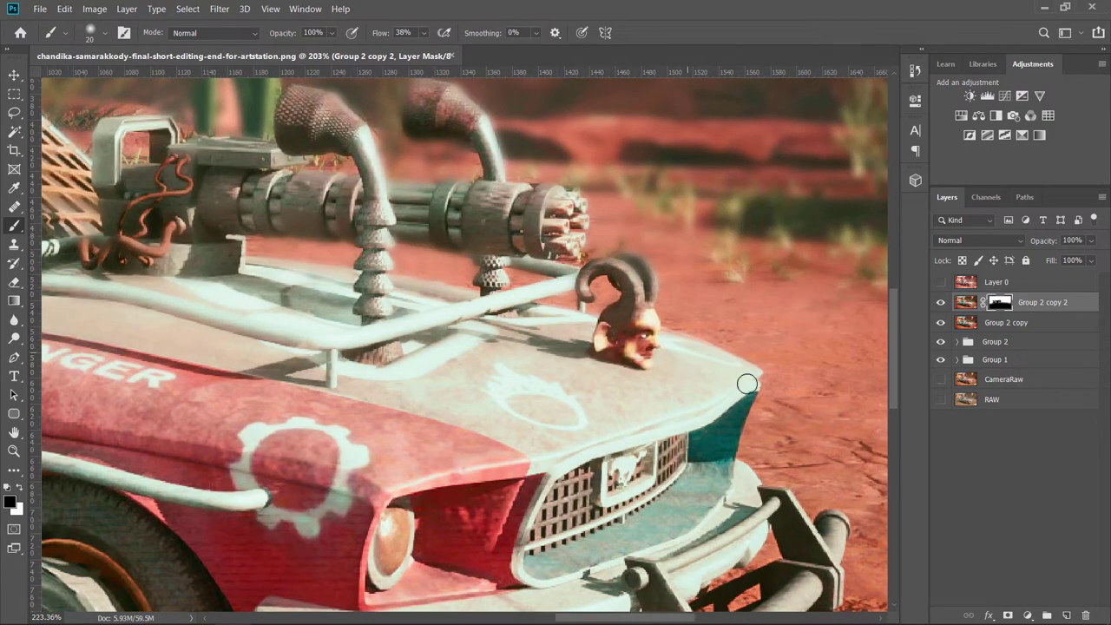
mouse_move(729, 518)
left_mouse_down()
mouse_move(497, 333)
mouse_move(541, 347)
left_mouse_up()
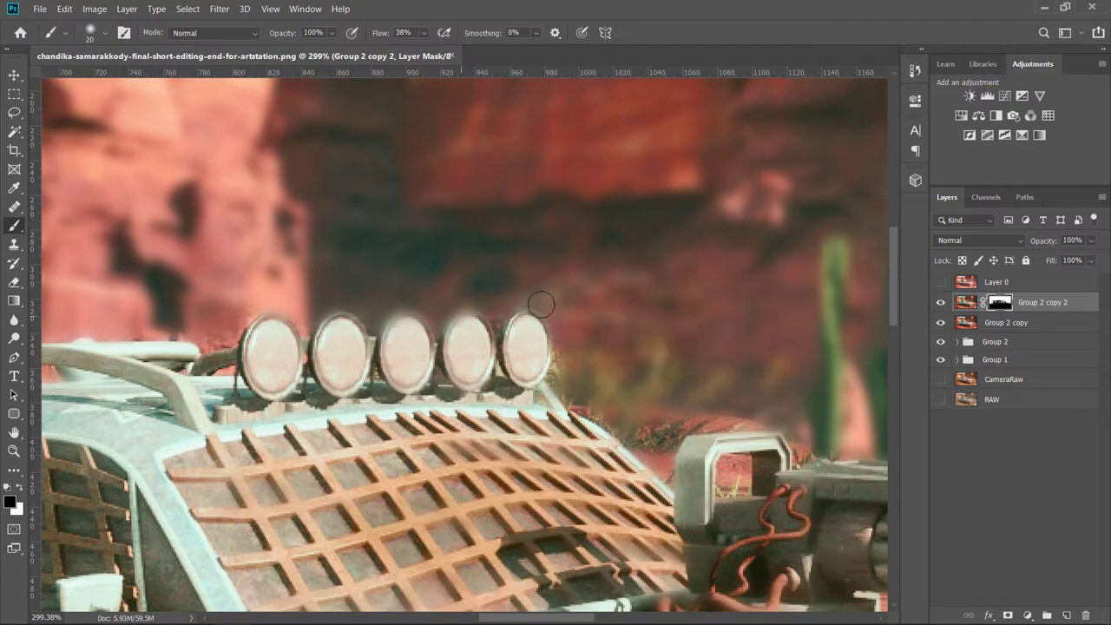
key("ctrl+0")
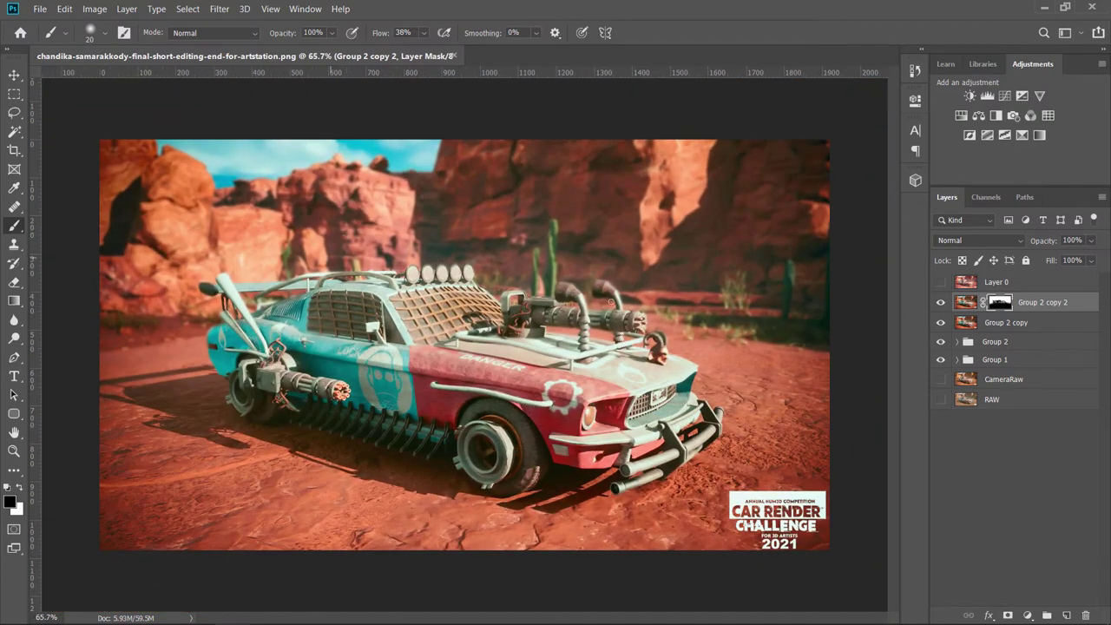
left_click(939, 302)
left_click(940, 301)
Step: Select the retouch layers from the top down to Group 2, ready for grouping
scroll(556, 386, "up", 2)
scroll(608, 399, "up", 2)
scroll(306, 345, "down", 3)
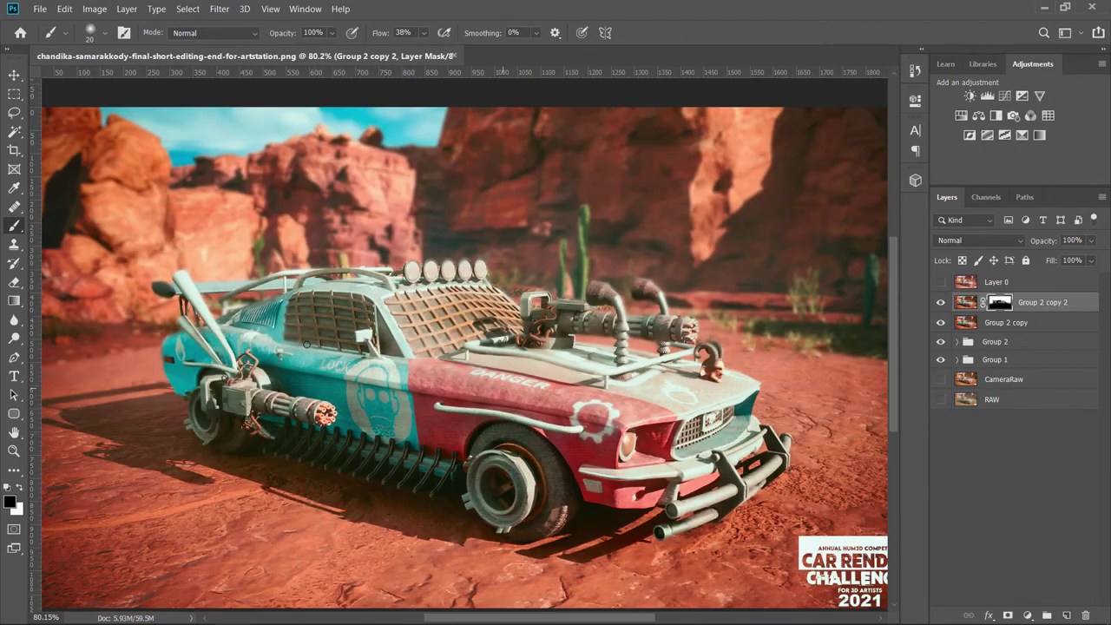
scroll(262, 276, "up", 1)
scroll(262, 277, "up", 2)
scroll(263, 277, "down", 1)
scroll(262, 276, "up", 3)
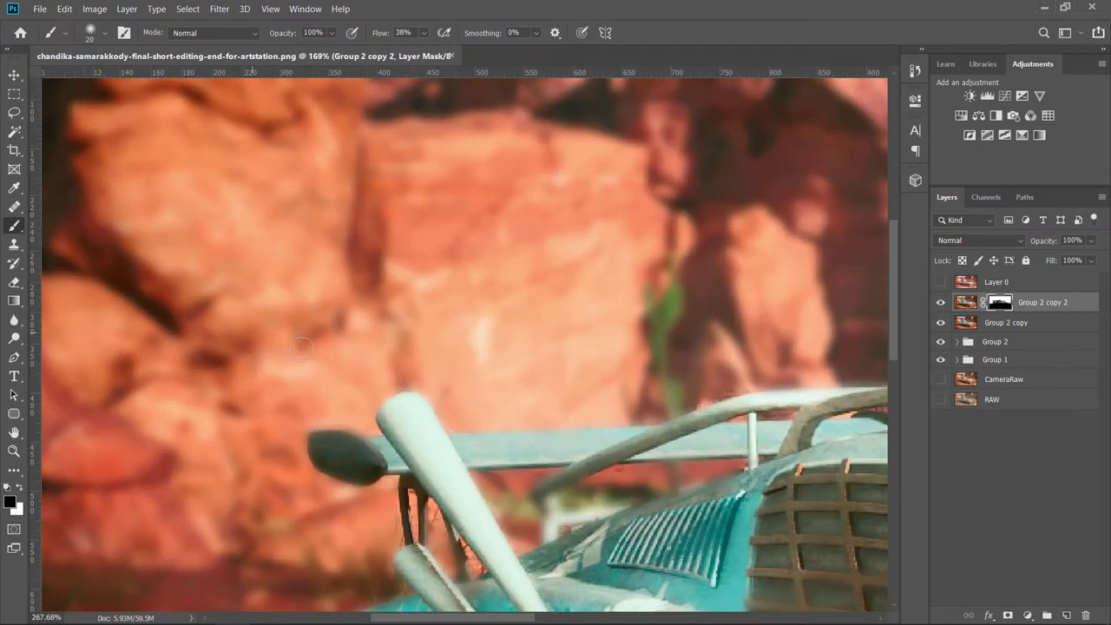
left_click(1017, 337, "shift")
left_click_drag(1064, 329, 1057, 334)
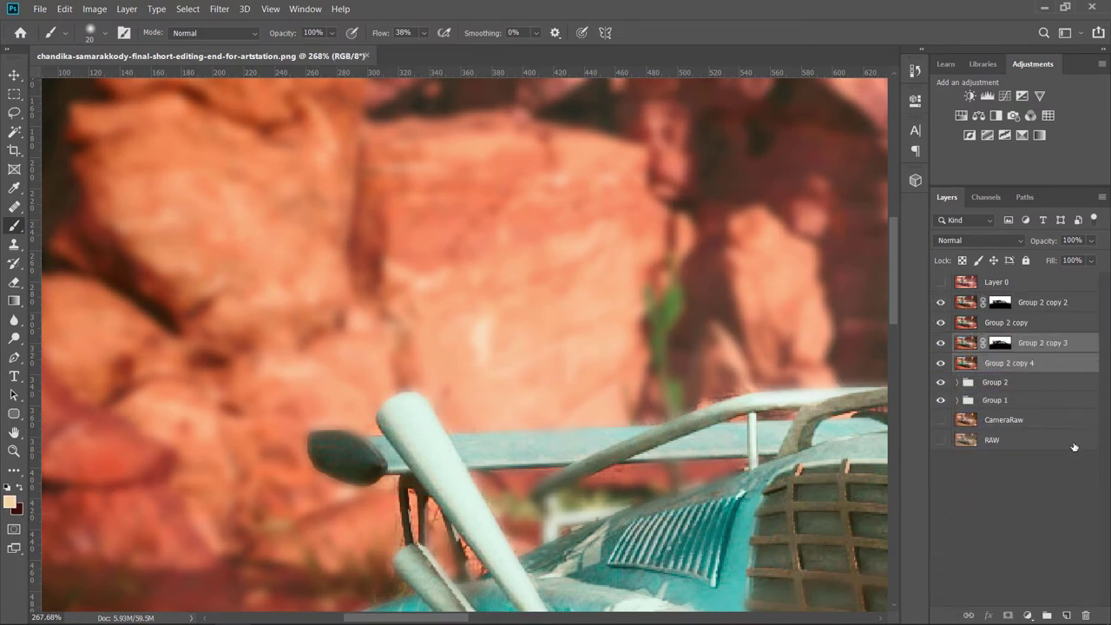
Step: Group the Group 2 copies into Group 3 and stamp a merged Group 3 copy above it
left_click(1045, 614)
key("ctrl+j")
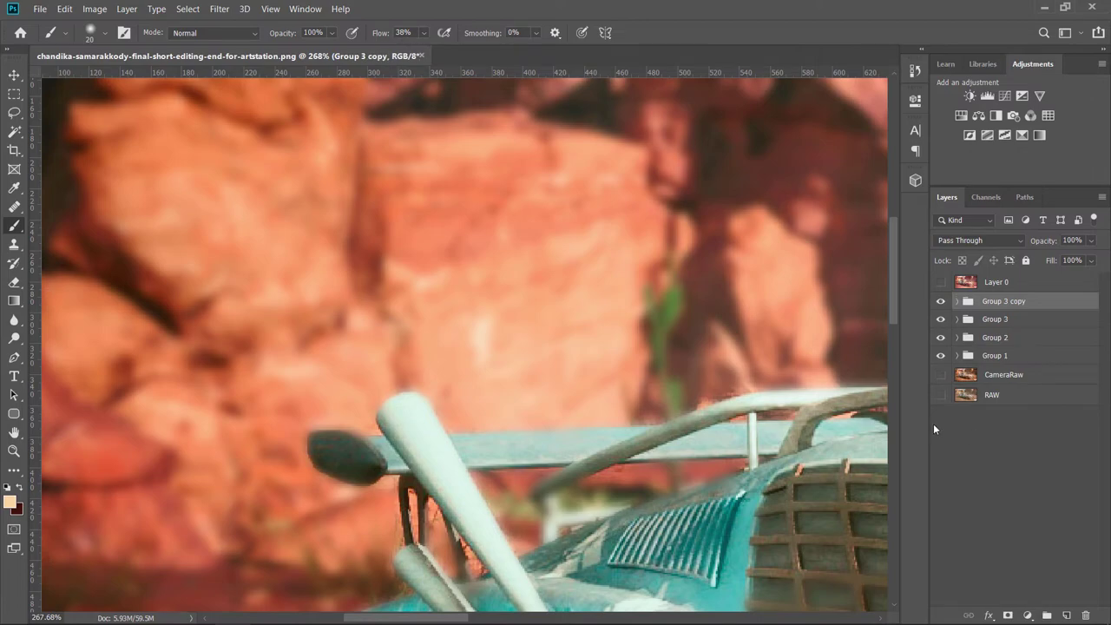
key("ctrl+e")
scroll(511, 379, "down", 3)
scroll(322, 397, "down", 3)
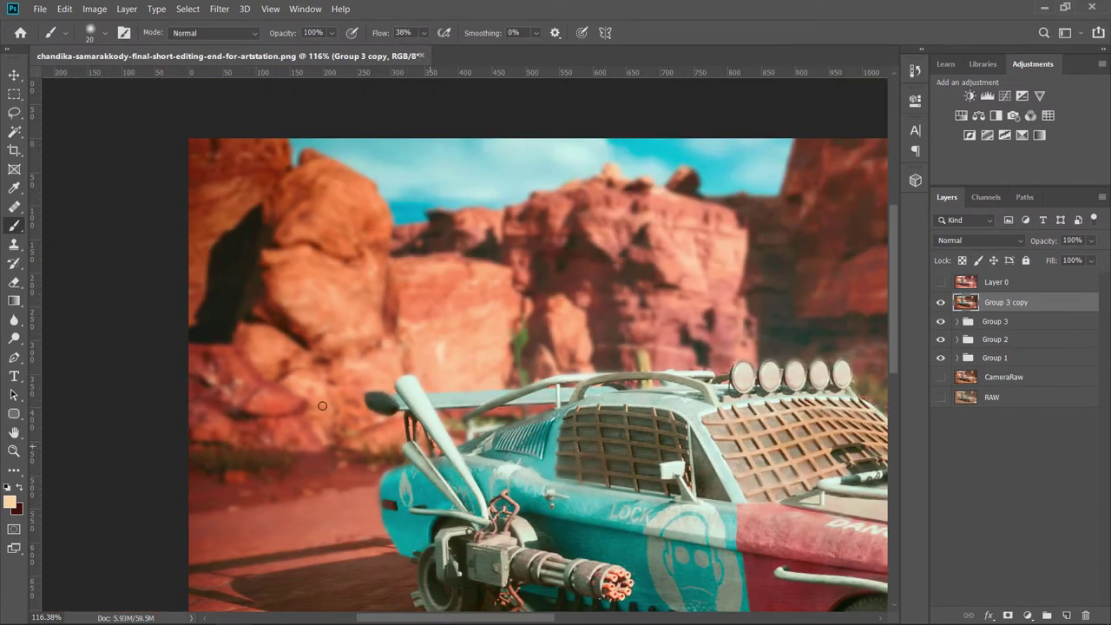
scroll(322, 396, "down", 2)
scroll(85, 227, "up", 3)
scroll(85, 227, "up", 2)
scroll(310, 191, "up", 1)
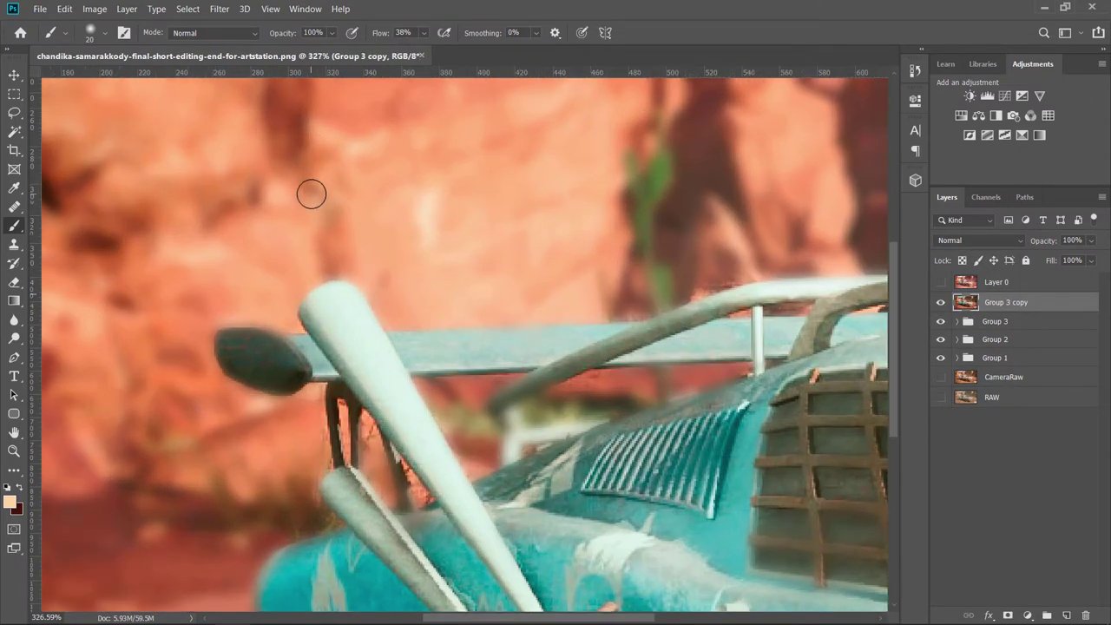
Step: Try Stylize > Diffuse on the merged copy, undo it, and duplicate it as Group 3 copy 2
left_click(218, 9)
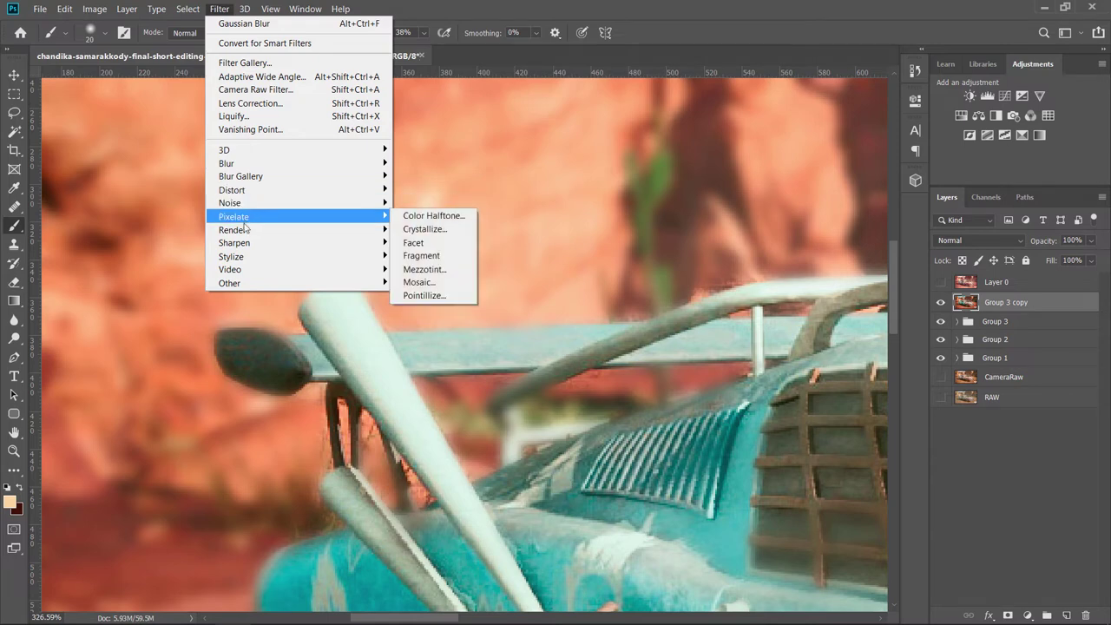
mouse_move(231, 256)
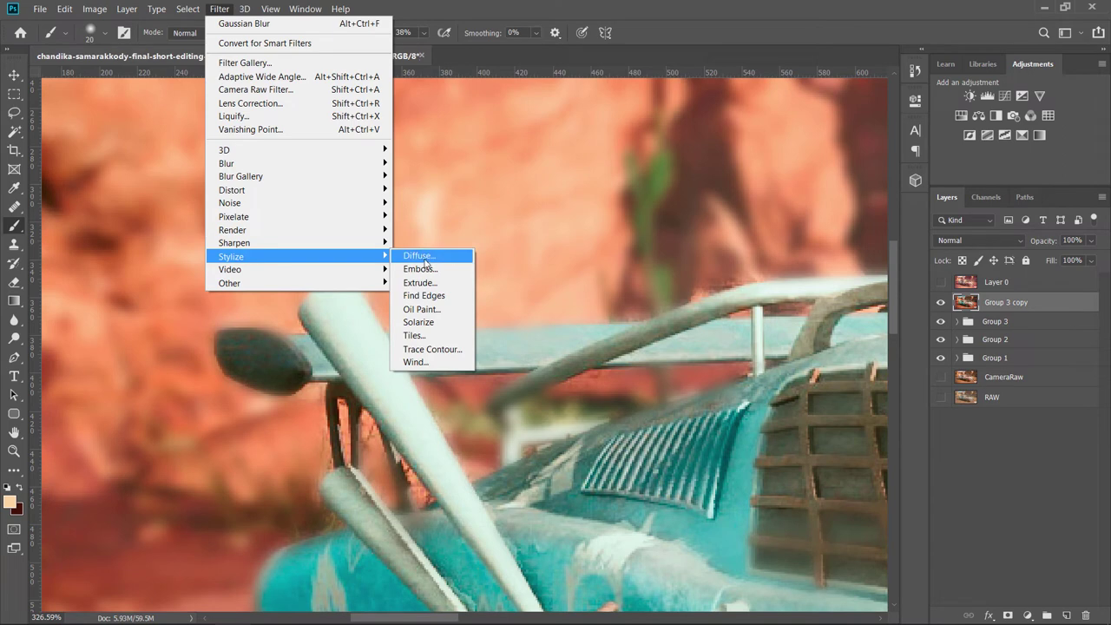
left_click(429, 259)
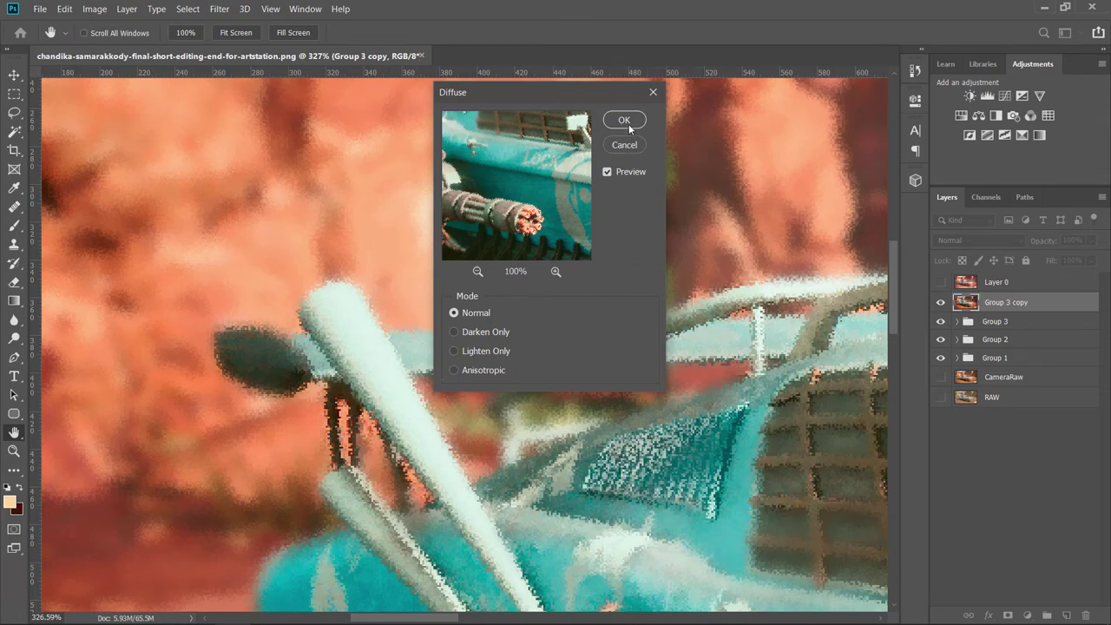
left_click(628, 124)
key("b")
scroll(435, 362, "down", 5)
scroll(488, 377, "up", 3)
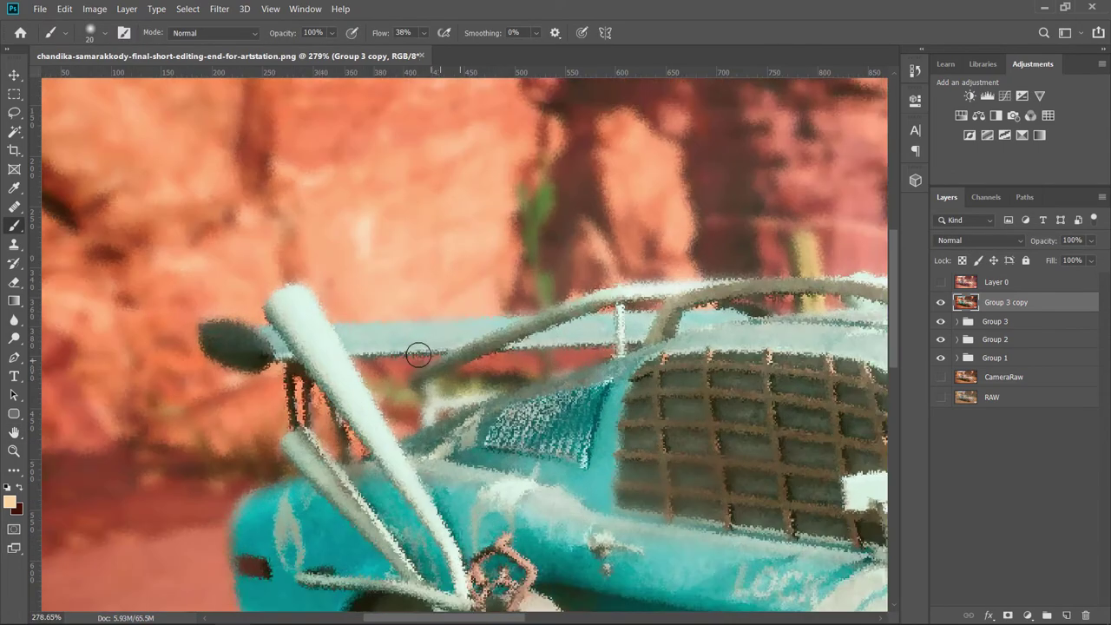
scroll(416, 354, "up", 3)
key("ctrl+z")
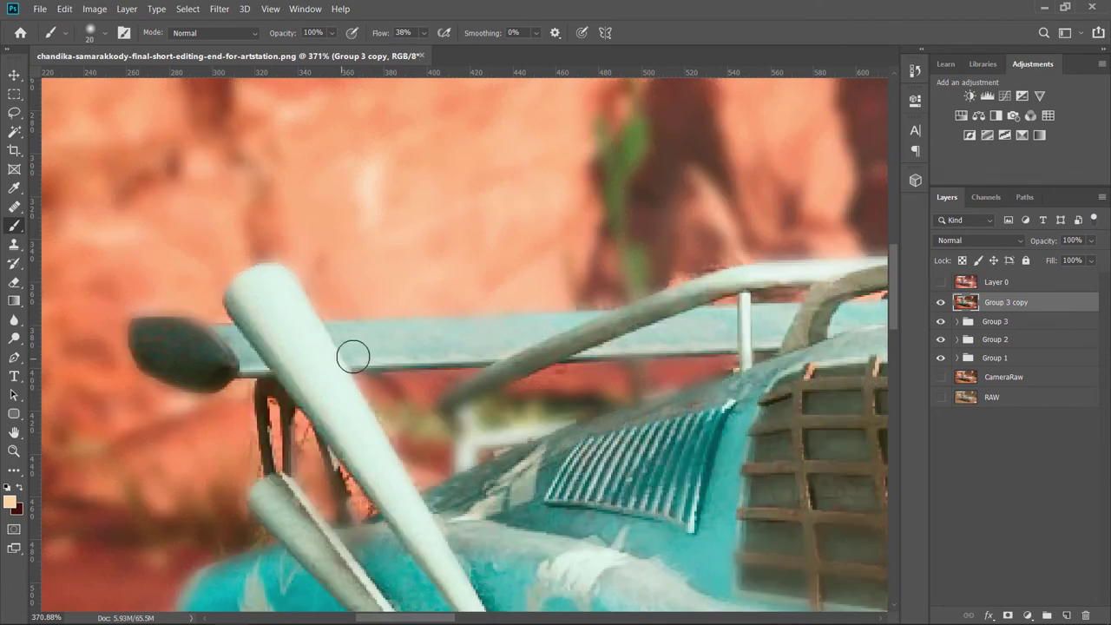
key("ctrl+j")
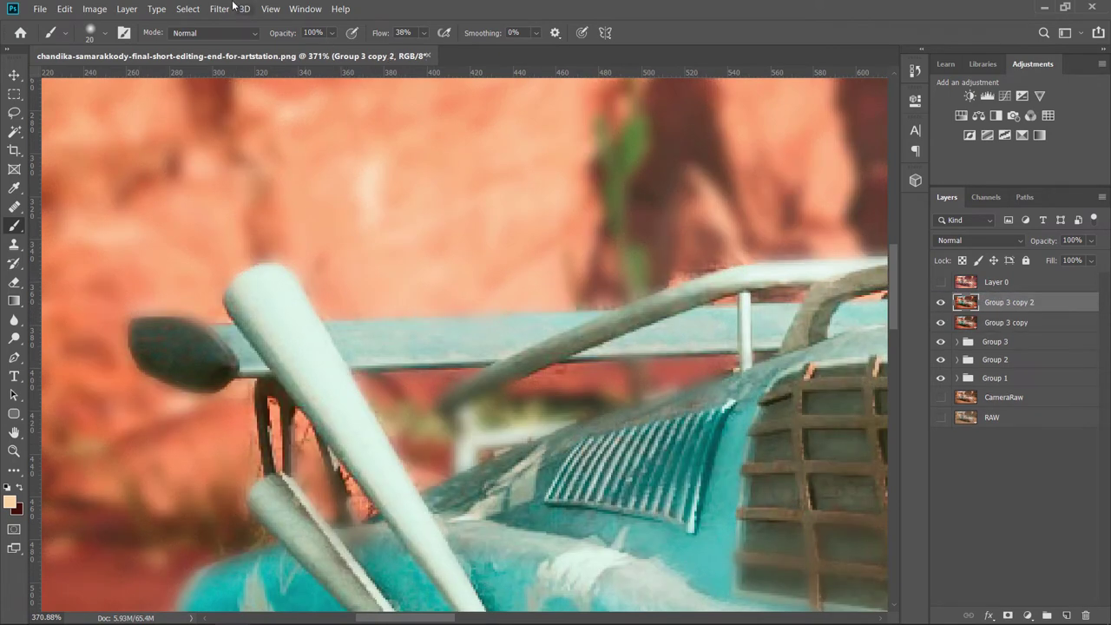
Step: Reapply the Diffuse filter to Group 3 copy 2
left_click(221, 8)
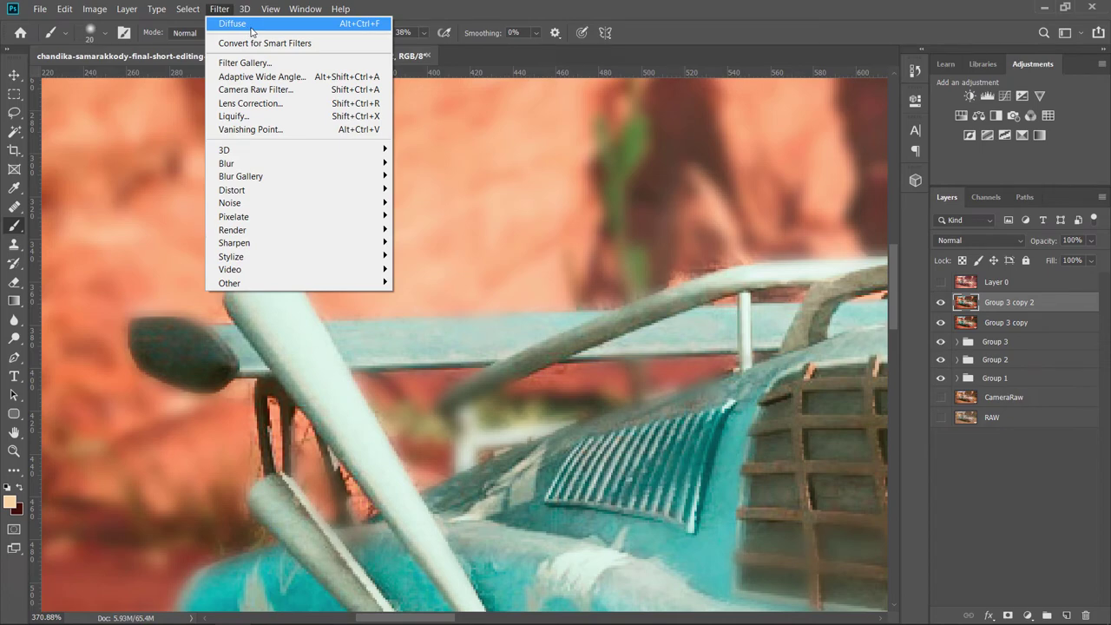
left_click(250, 23)
scroll(272, 322, "down", 5)
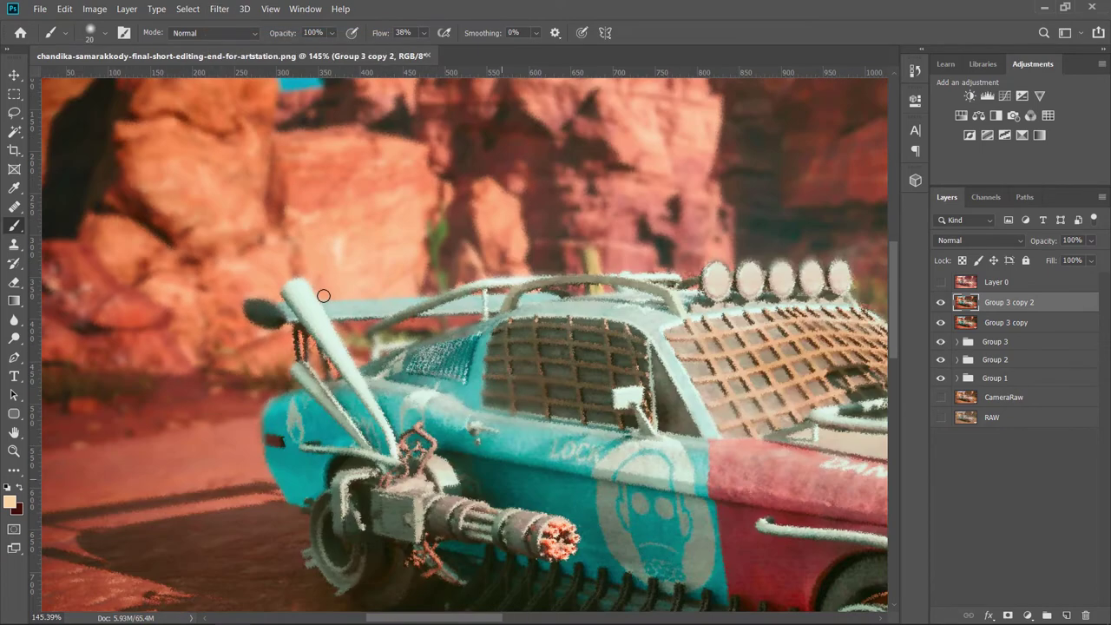
scroll(311, 306, "up", 4)
scroll(310, 306, "up", 2)
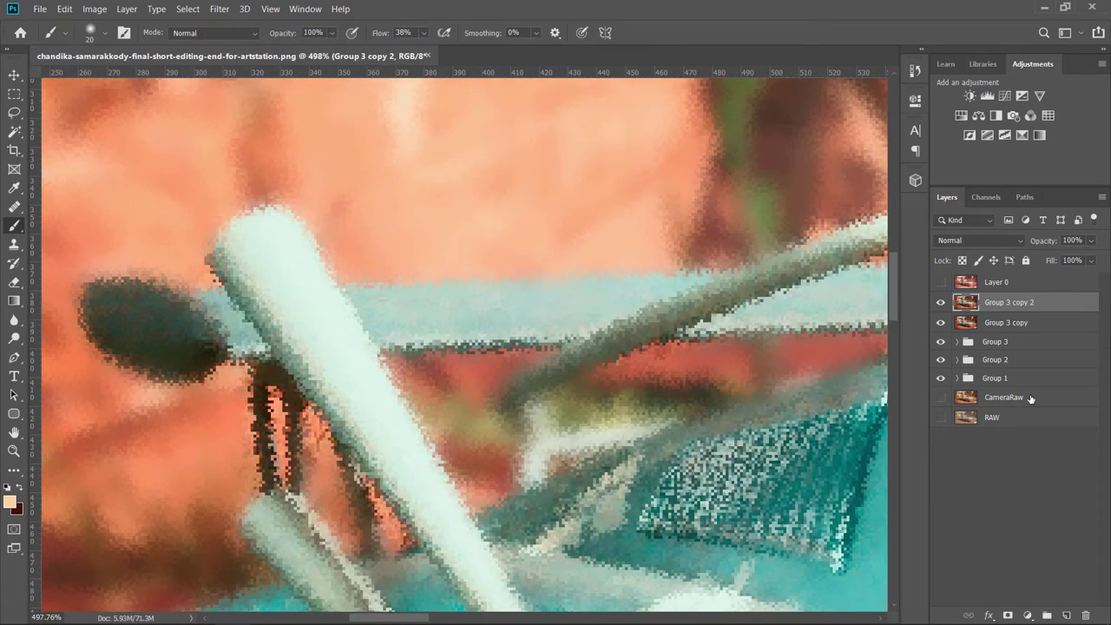
Step: Add an inverted (hidden) layer mask to Group 3 copy 2, with white foreground and a larger brush
left_click(1007, 613)
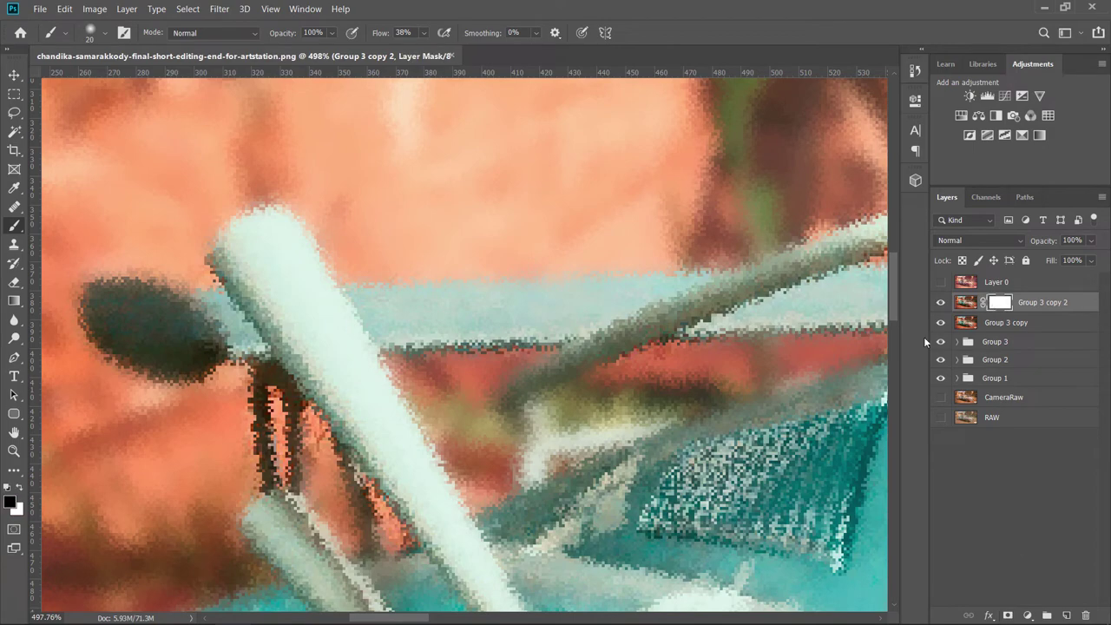
key("ctrl+i")
scroll(458, 541, "down", 4)
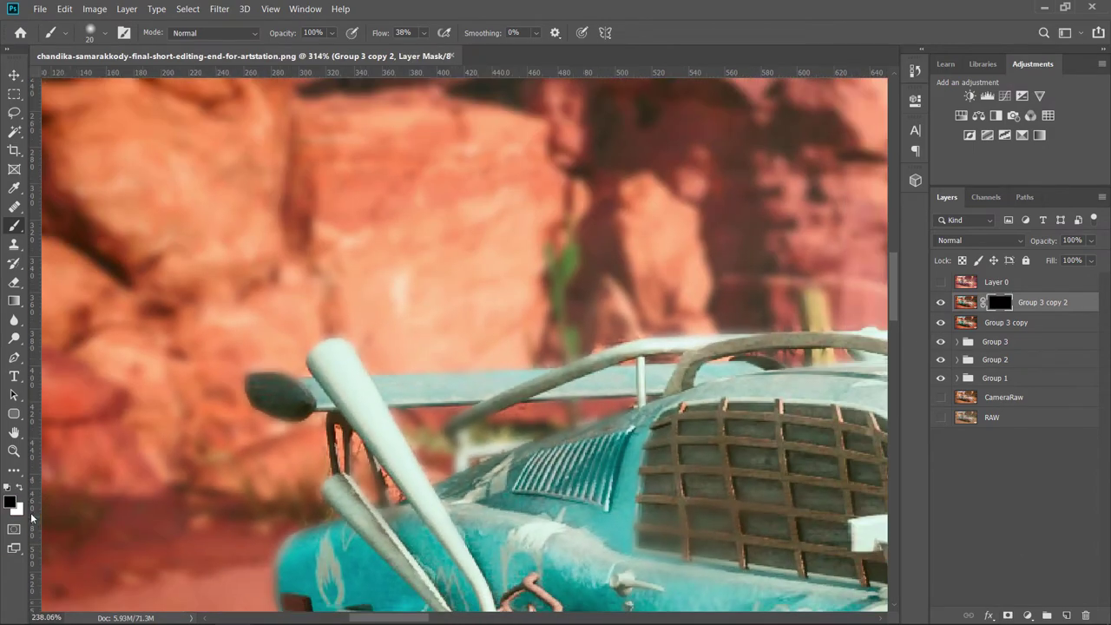
left_click(21, 488)
scroll(269, 399, "up", 2)
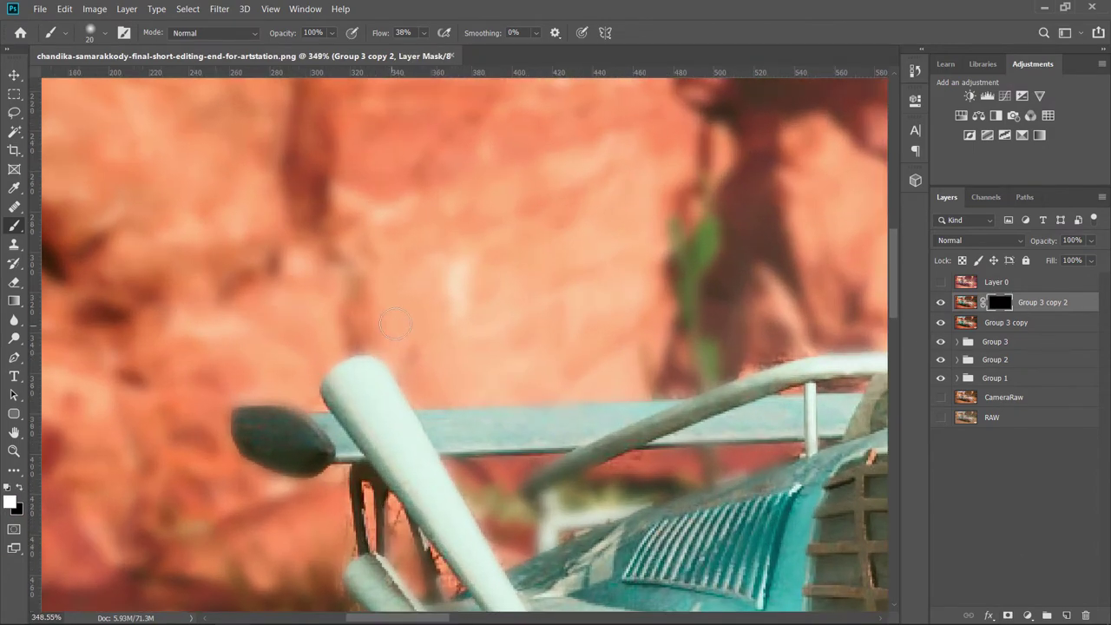
right_click(375, 358)
key("Escape")
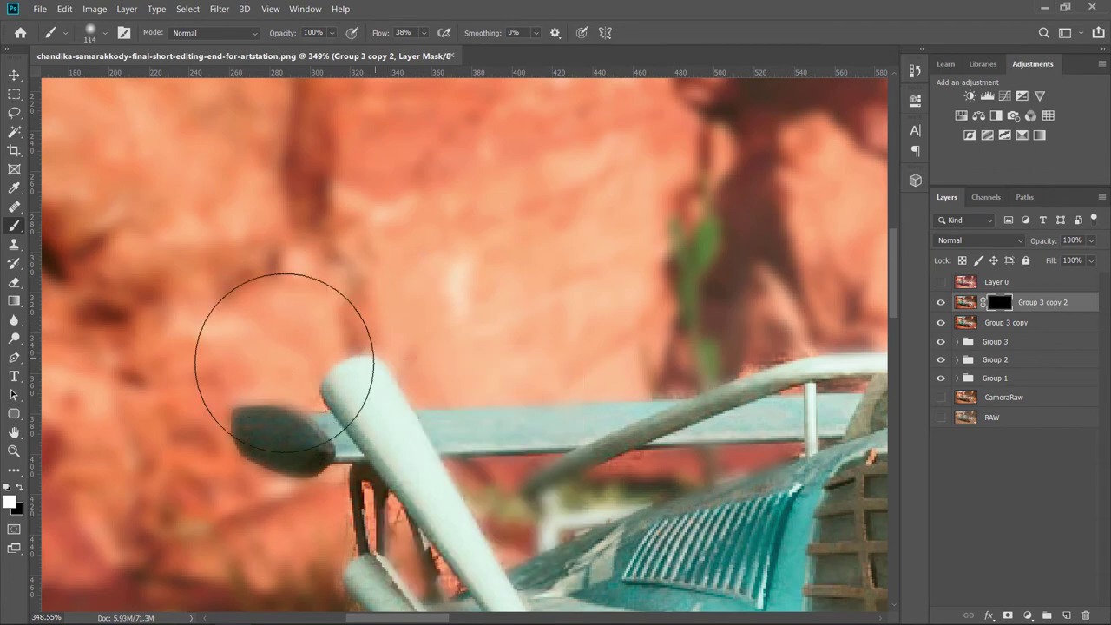
Step: Zoom in on the roof light bar to about 539%
scroll(303, 286, "down", 2)
scroll(367, 319, "up", 1)
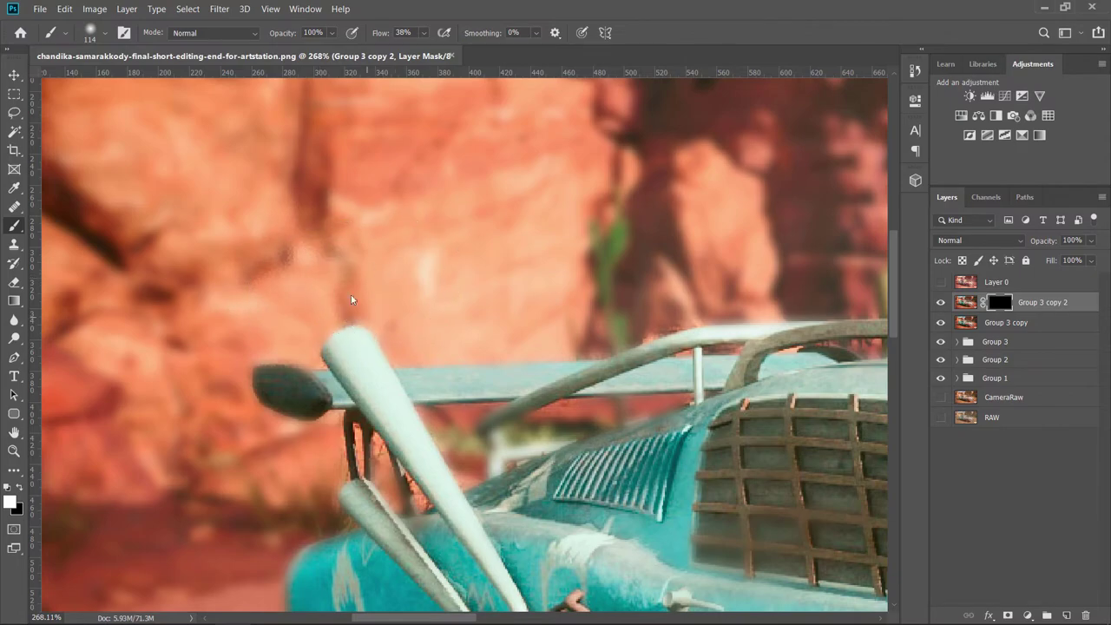
scroll(365, 313, "down", 1)
scroll(252, 390, "up", 1)
scroll(147, 406, "down", 2)
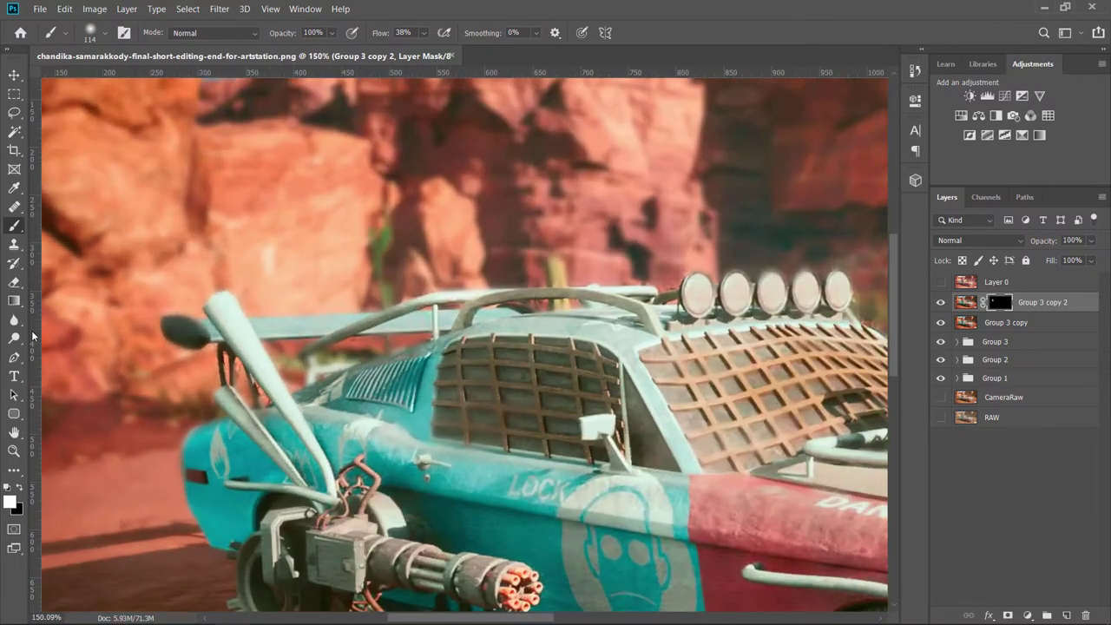
scroll(483, 261, "up", 1)
scroll(723, 317, "up", 1)
scroll(723, 317, "up", 1)
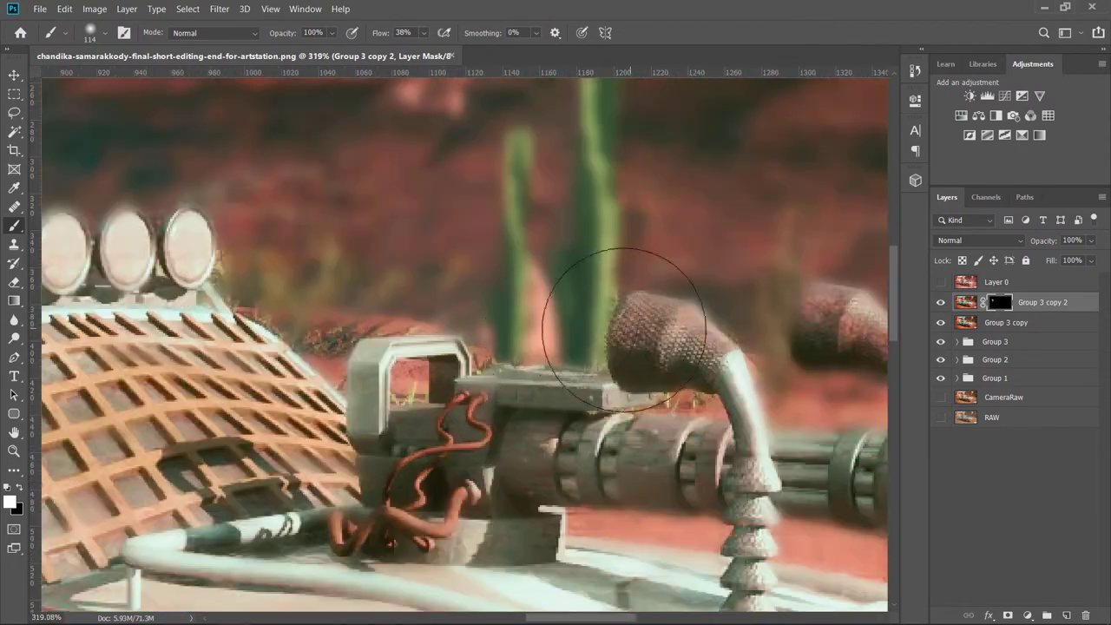
scroll(607, 249, "down", 1)
scroll(601, 255, "up", 1)
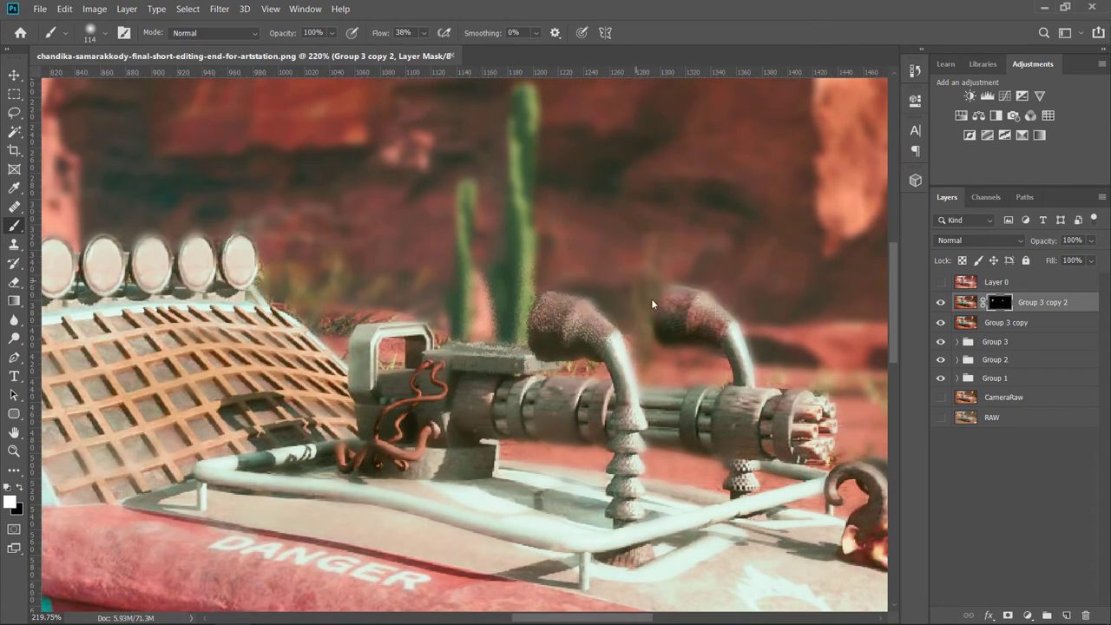
scroll(469, 204, "down", 3)
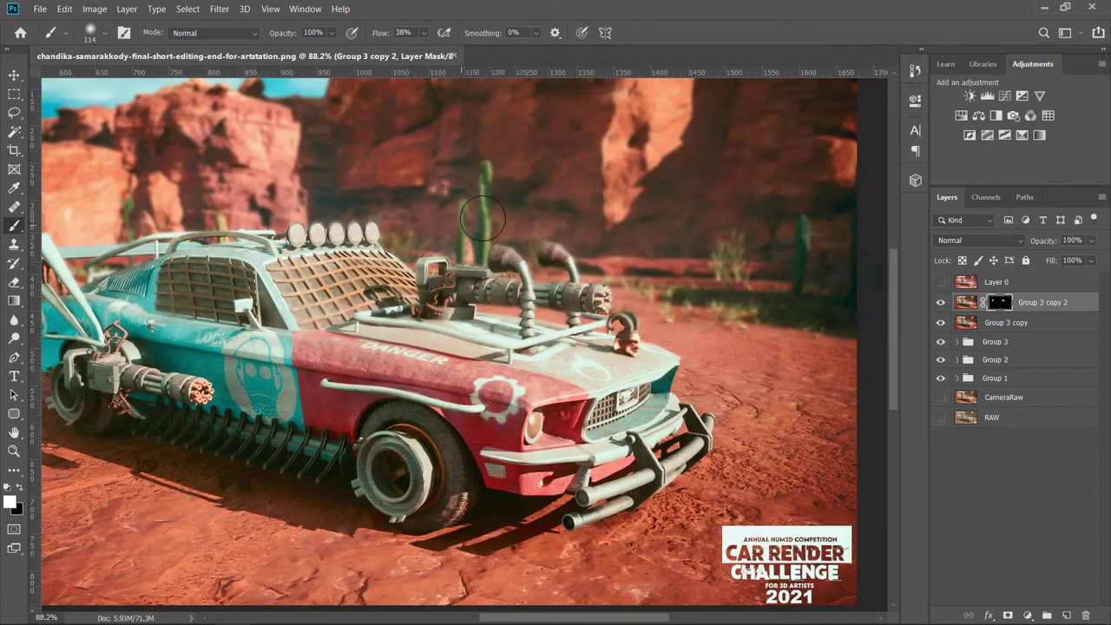
scroll(482, 218, "up", 2)
scroll(559, 217, "up", 2)
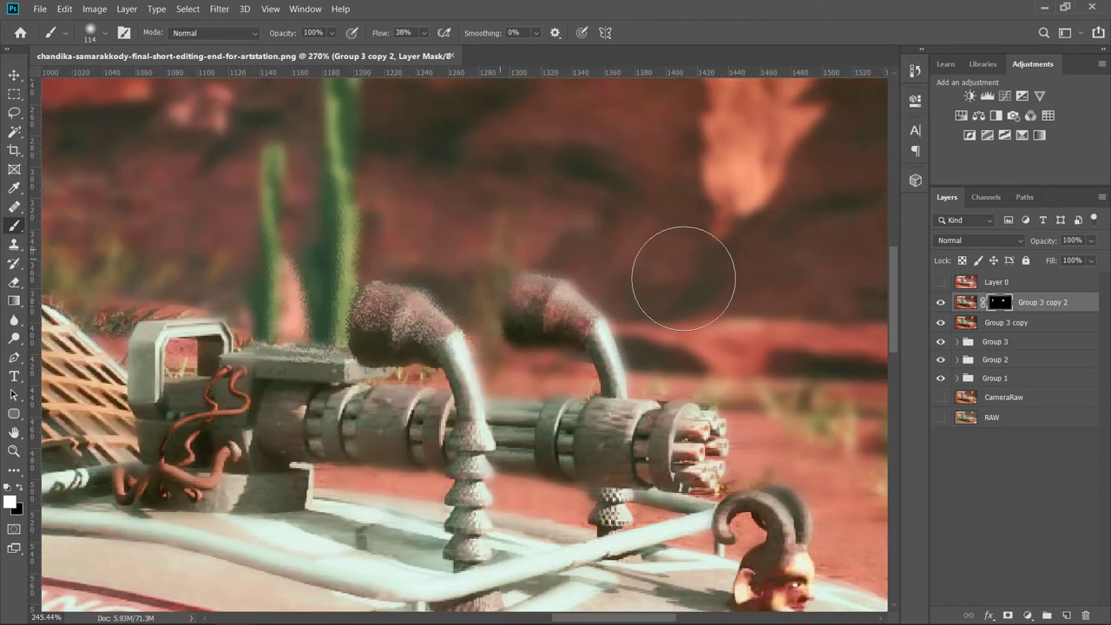
scroll(618, 324, "down", 1)
scroll(621, 328, "down", 3)
scroll(521, 334, "up", 2)
scroll(451, 338, "up", 1)
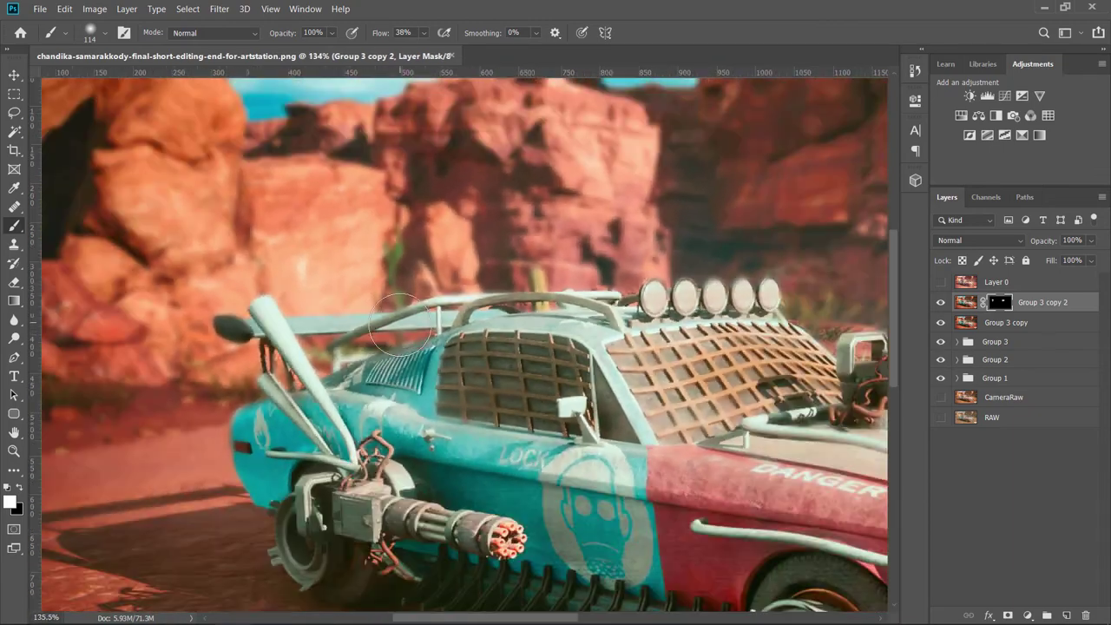
scroll(396, 338, "down", 2)
scroll(394, 343, "up", 1)
scroll(395, 343, "up", 2)
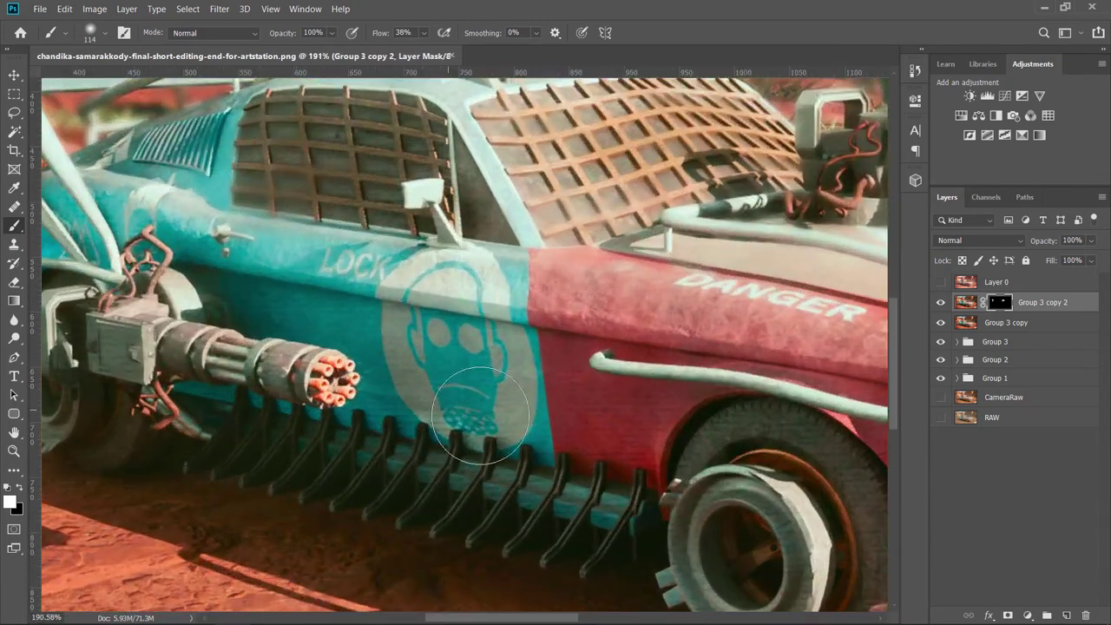
scroll(221, 446, "down", 2)
scroll(425, 441, "down", 1)
scroll(460, 441, "up", 2)
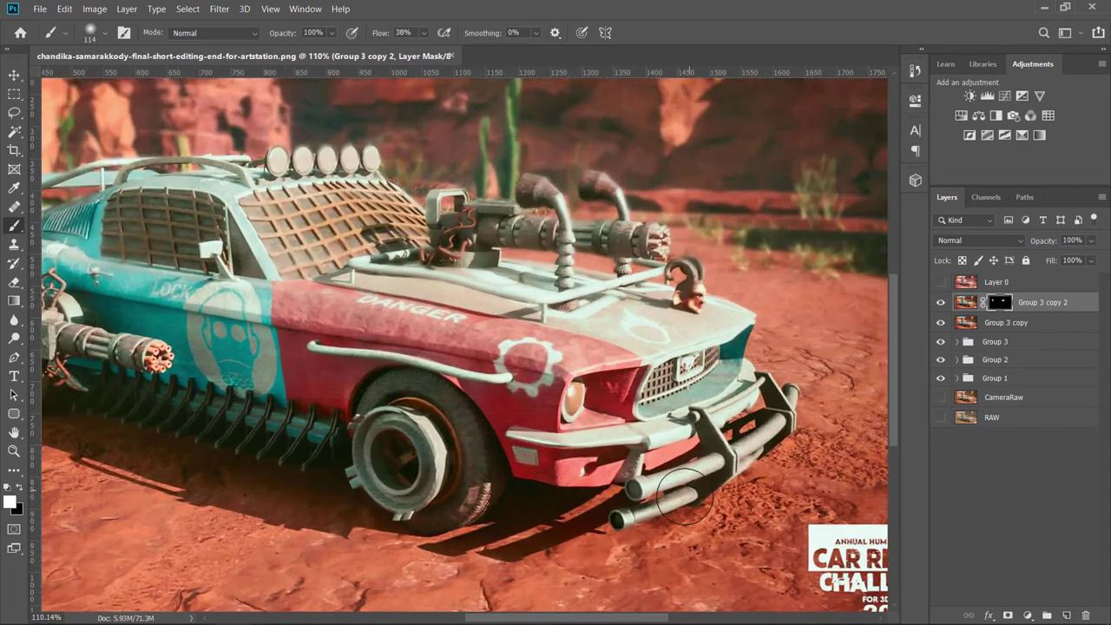
scroll(655, 503, "up", 1)
scroll(653, 505, "down", 2)
scroll(631, 447, "up", 1)
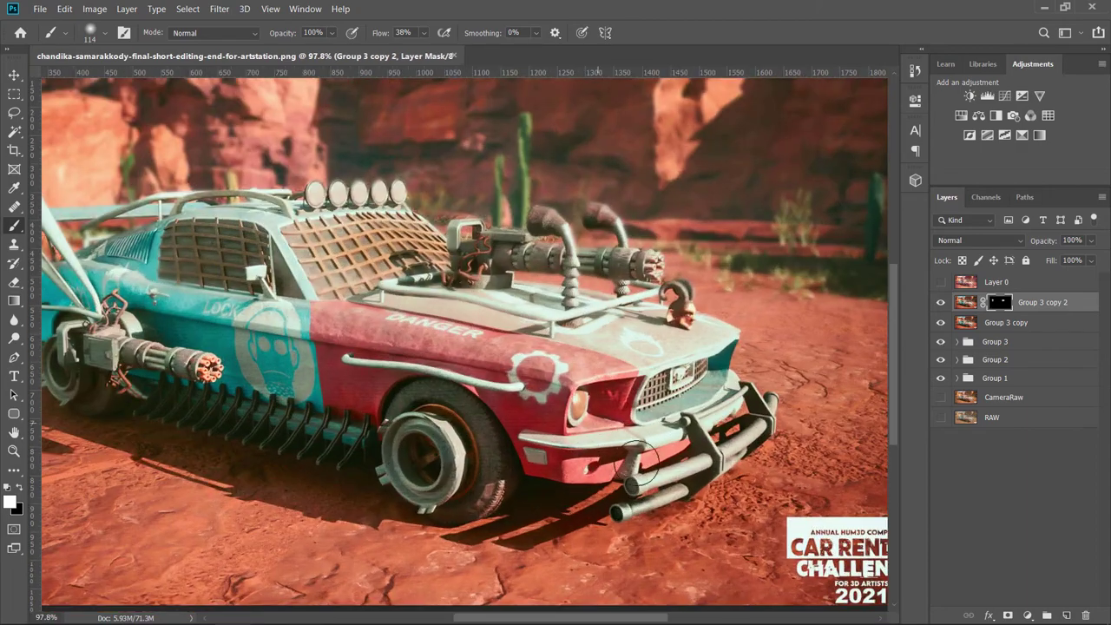
scroll(521, 347, "up", 1)
scroll(372, 199, "up", 1)
scroll(355, 304, "up", 1)
scroll(355, 303, "up", 1)
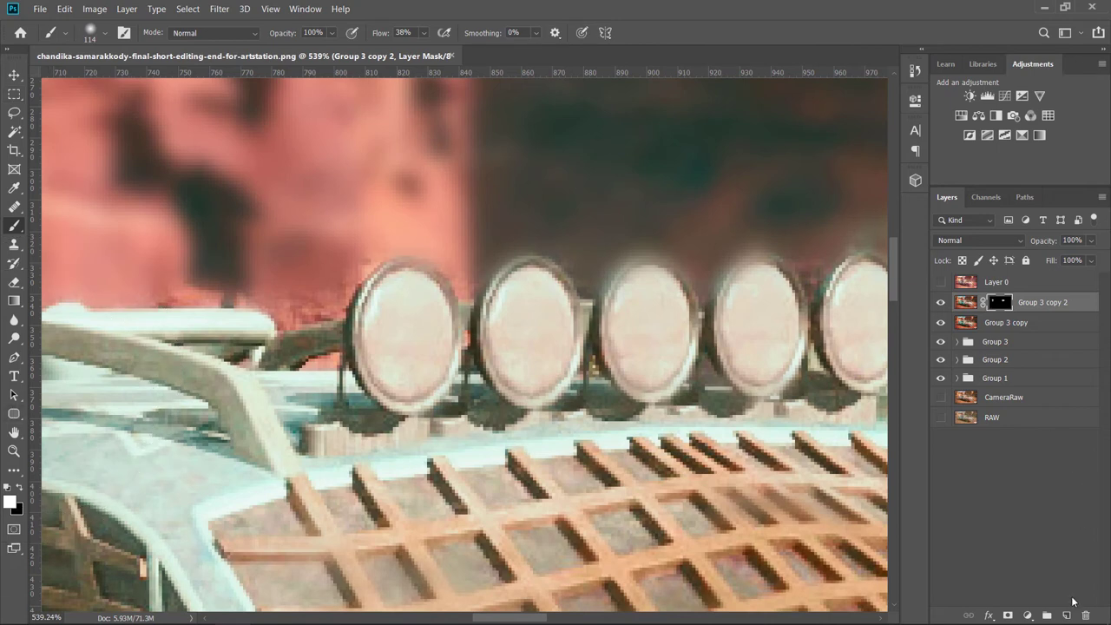
Step: Add new Layer 1, sample the lamp's light cream colour, and set a small 12 px soft brush
left_click(1067, 615)
left_click(122, 260, "alt")
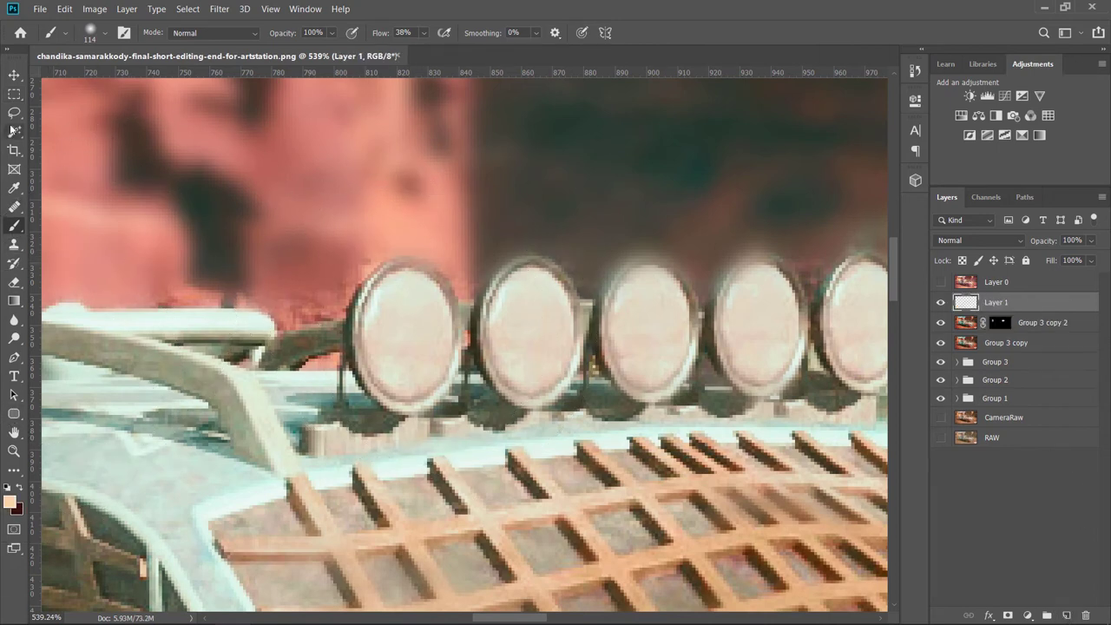
left_click(13, 504)
left_click(397, 330)
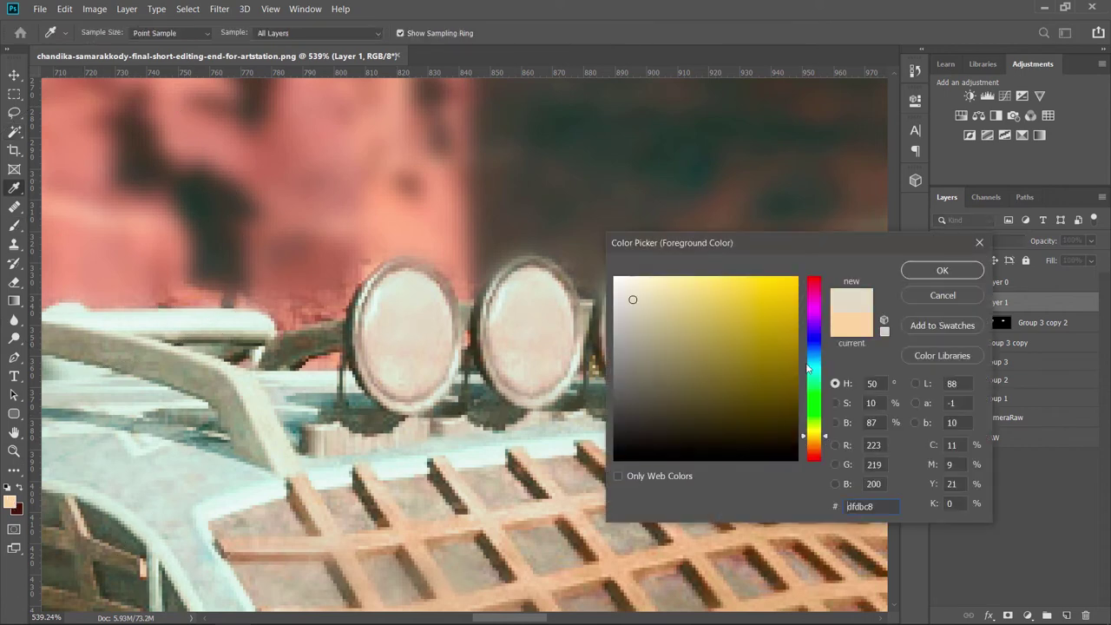
left_click(941, 271)
key("b")
right_click(460, 353)
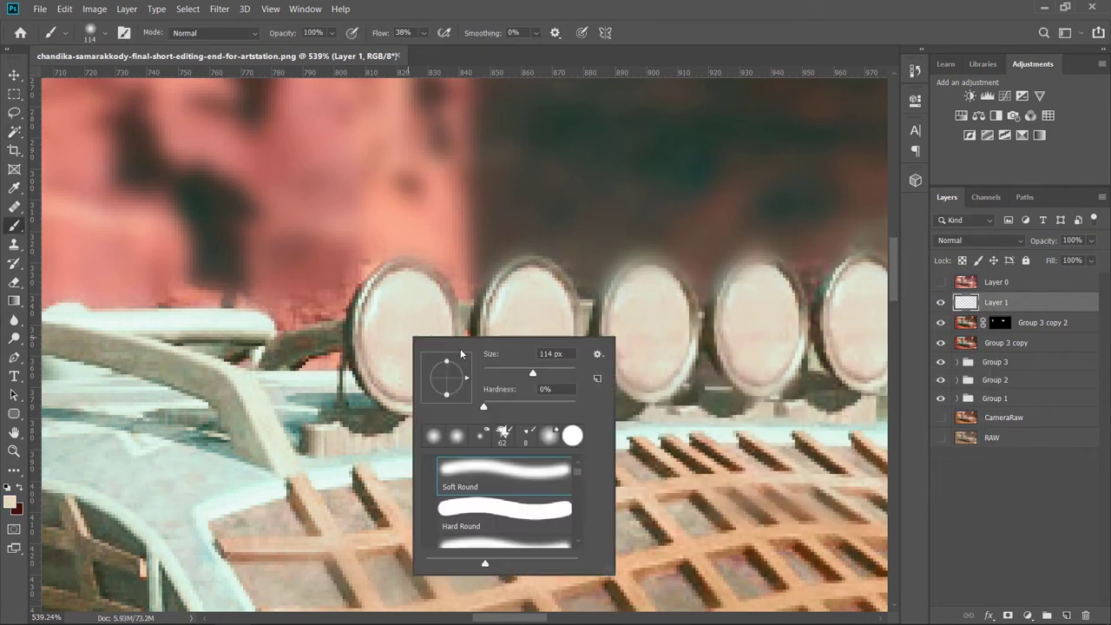
key("Return")
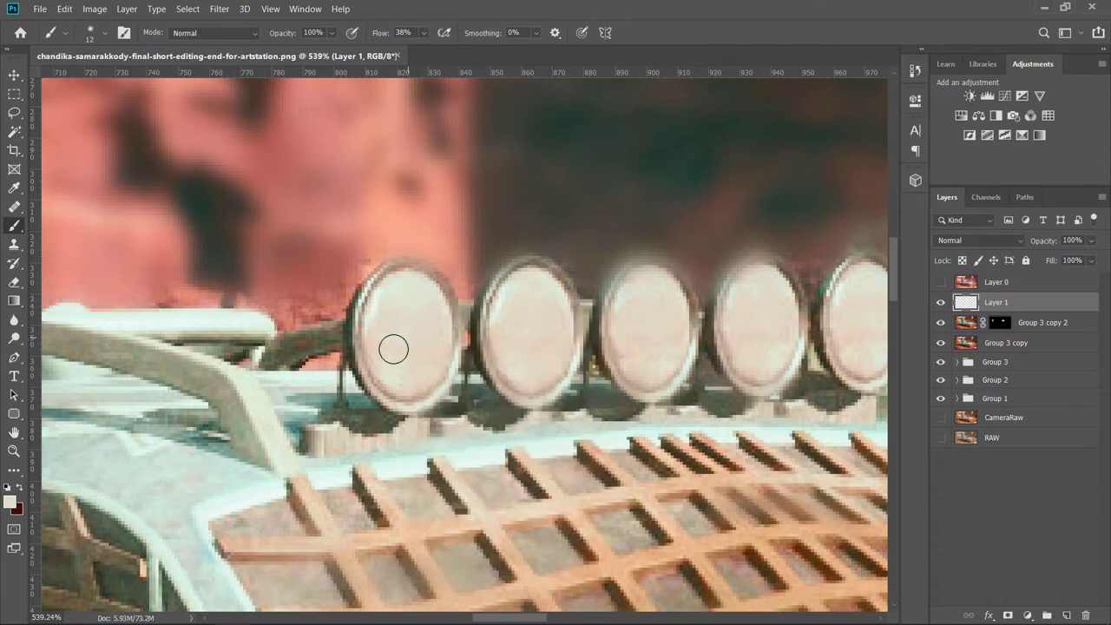
scroll(443, 330, "up", 2)
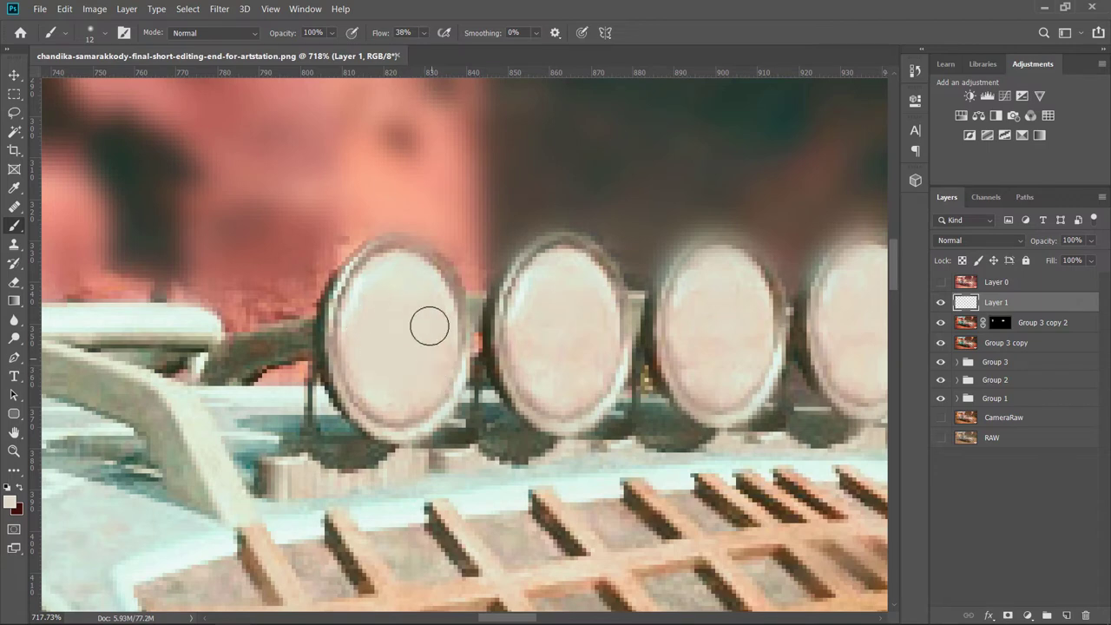
Step: Paint smooth light cream over each roof lamp interior, checking strokes with the photo hidden
mouse_move(429, 327)
left_mouse_down()
mouse_move(416, 290)
mouse_move(361, 365)
mouse_move(421, 310)
mouse_move(393, 289)
left_mouse_up()
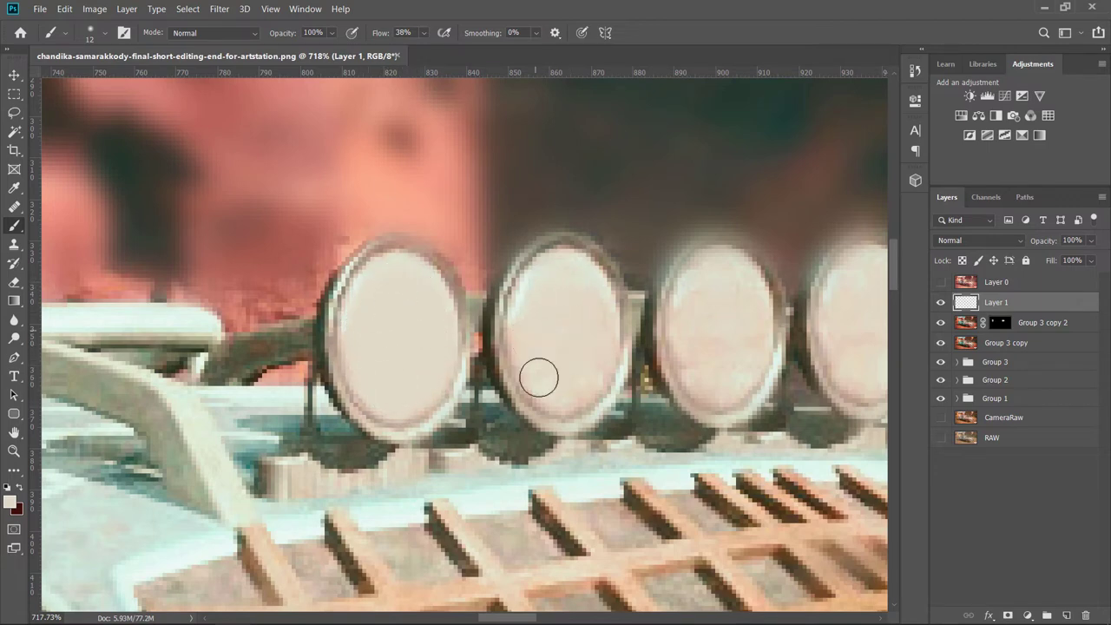
mouse_move(538, 377)
left_mouse_down()
mouse_move(600, 313)
mouse_move(555, 318)
left_mouse_up()
mouse_move(739, 310)
left_mouse_down()
mouse_move(723, 377)
mouse_move(737, 369)
mouse_move(749, 313)
mouse_move(731, 382)
mouse_move(700, 317)
left_mouse_up()
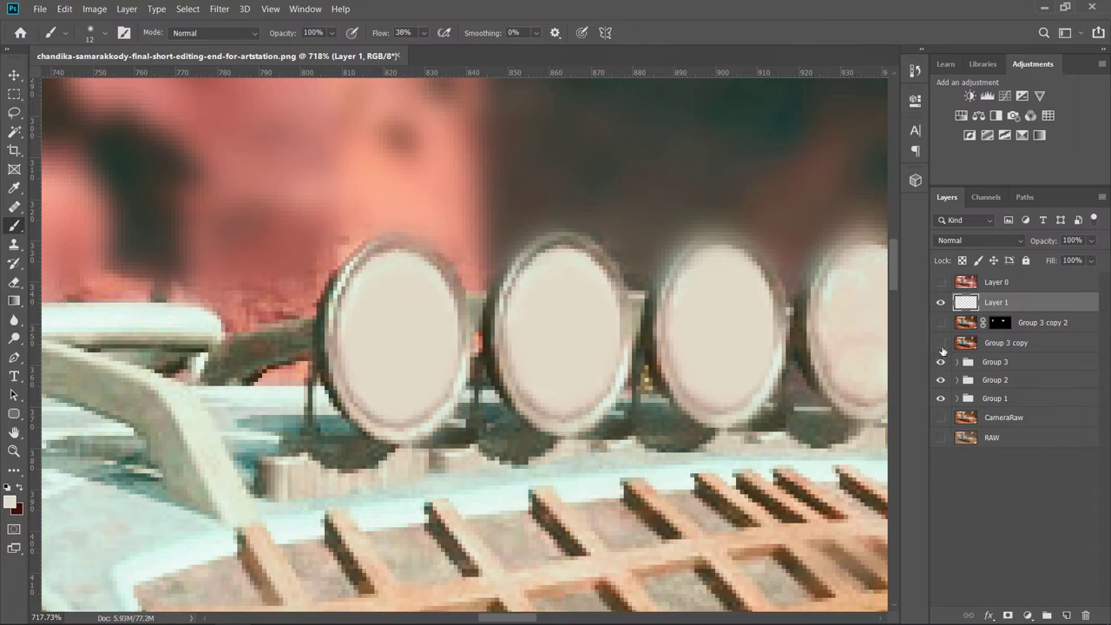
left_click_drag(943, 346, 941, 329)
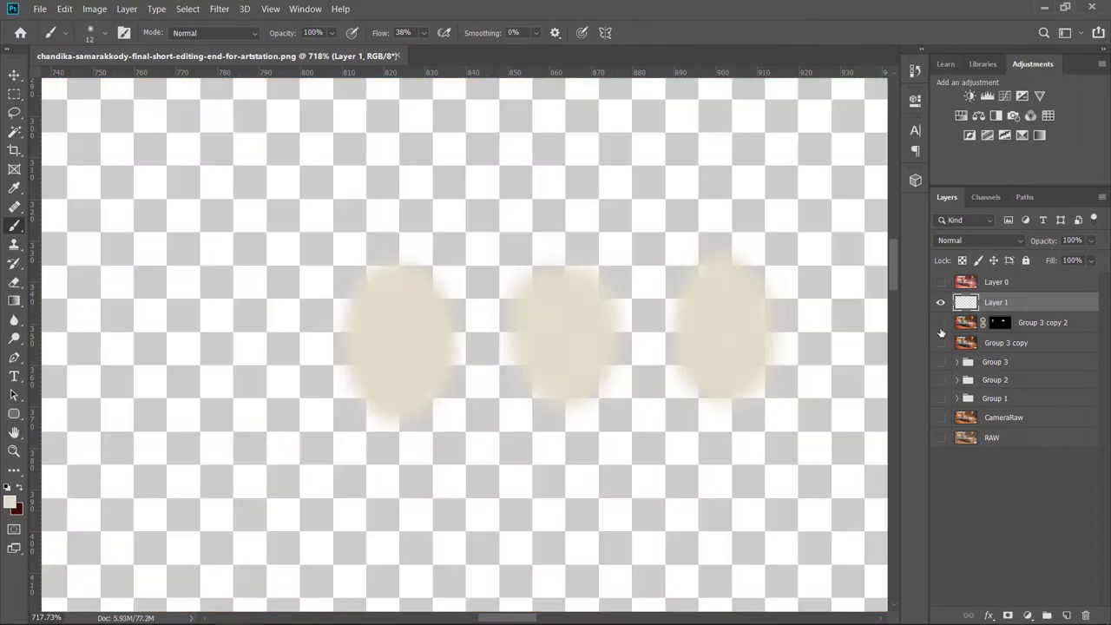
left_click(940, 341)
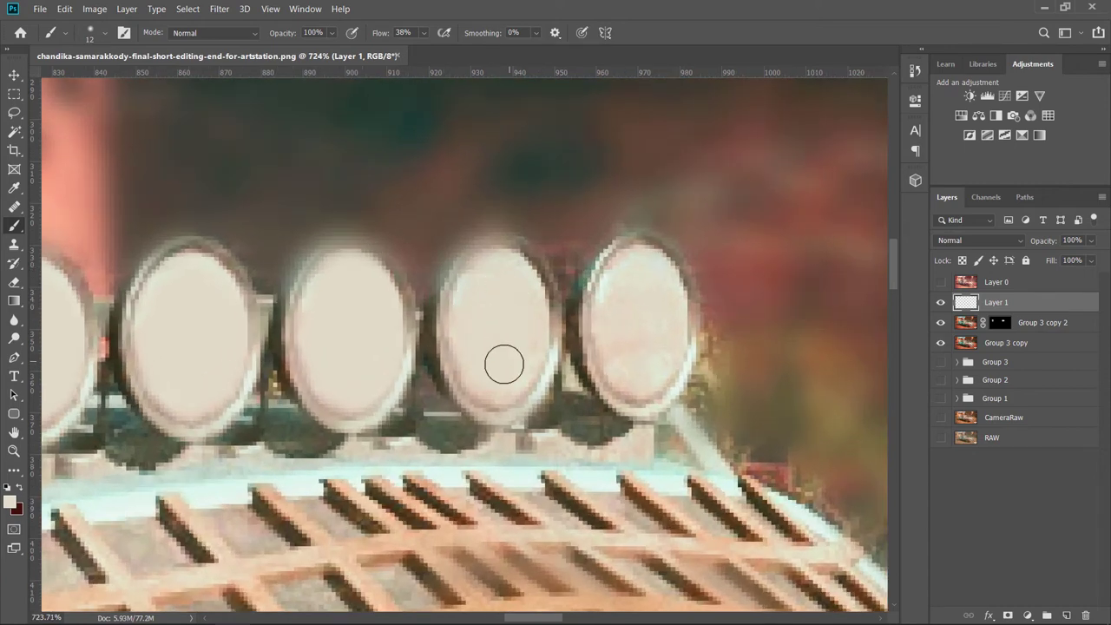
mouse_move(629, 327)
left_mouse_down()
mouse_move(669, 317)
mouse_move(625, 331)
left_mouse_up()
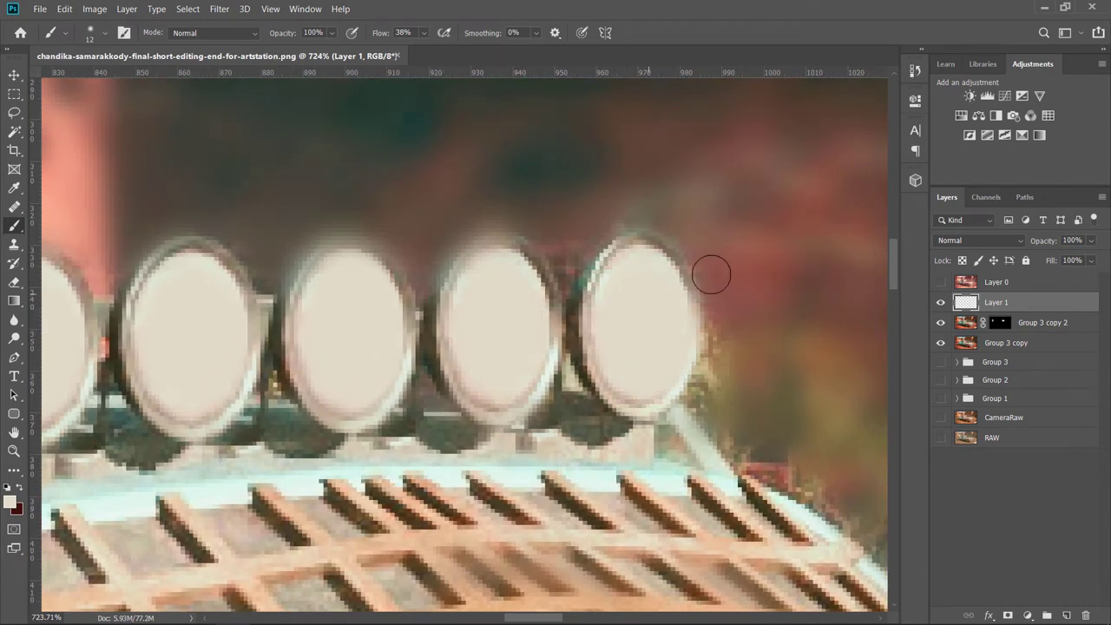
scroll(699, 304, "down", 3)
scroll(700, 304, "down", 5)
scroll(694, 347, "up", 4)
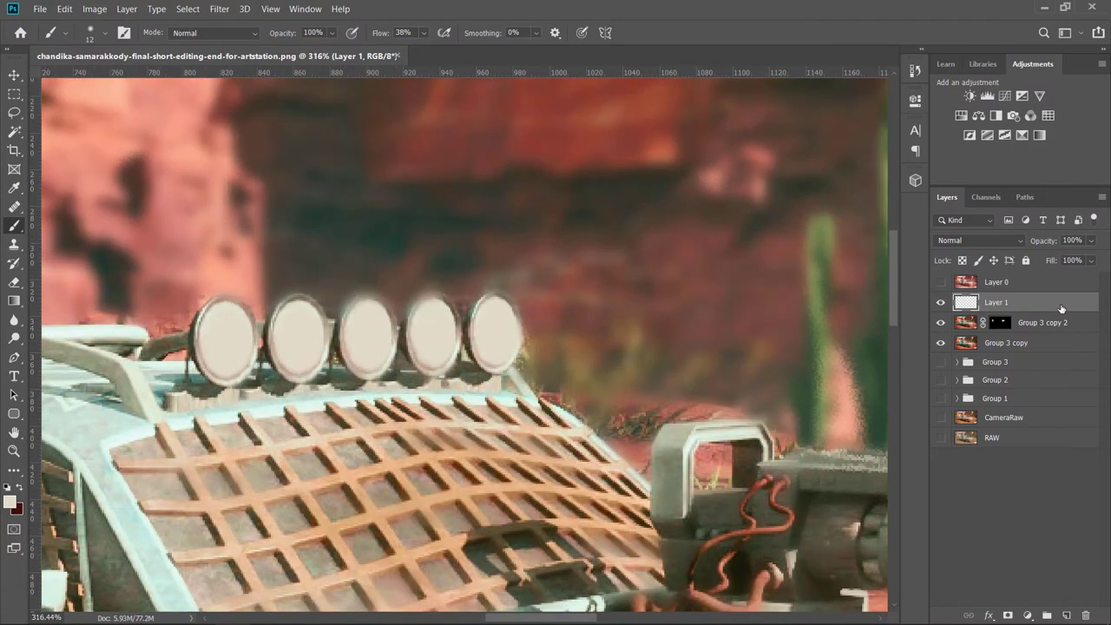
Step: Add an Outer Glow to Layer 1 with pale cream colour fff7ed
double_click(1060, 308)
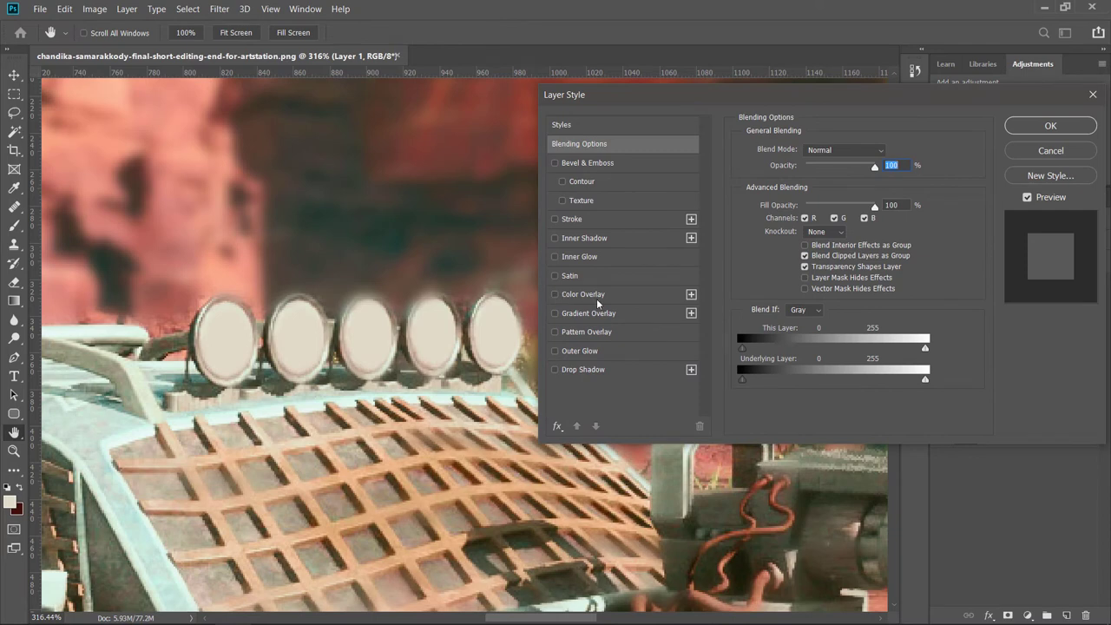
left_click(569, 350)
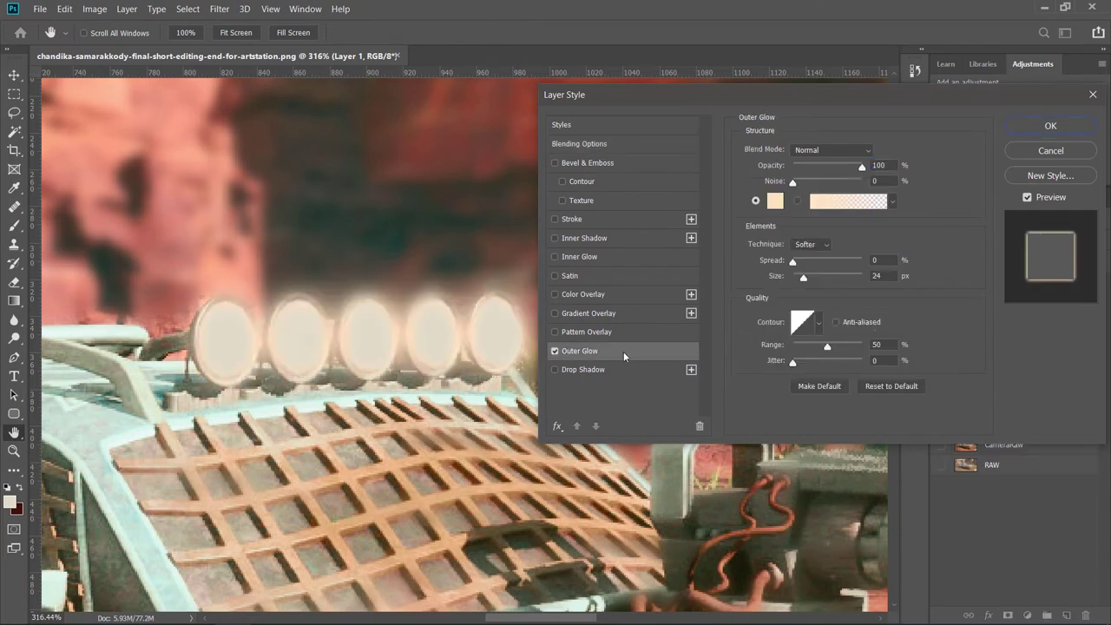
mouse_move(794, 165)
left_mouse_down()
mouse_move(825, 165)
mouse_move(829, 178)
left_mouse_up()
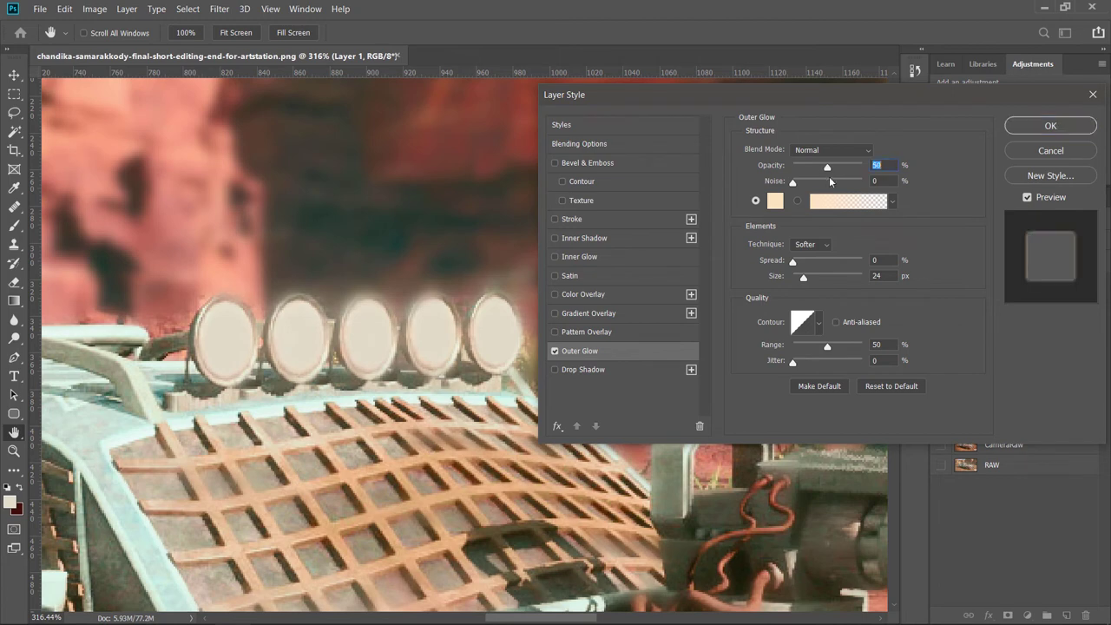
left_click(774, 201)
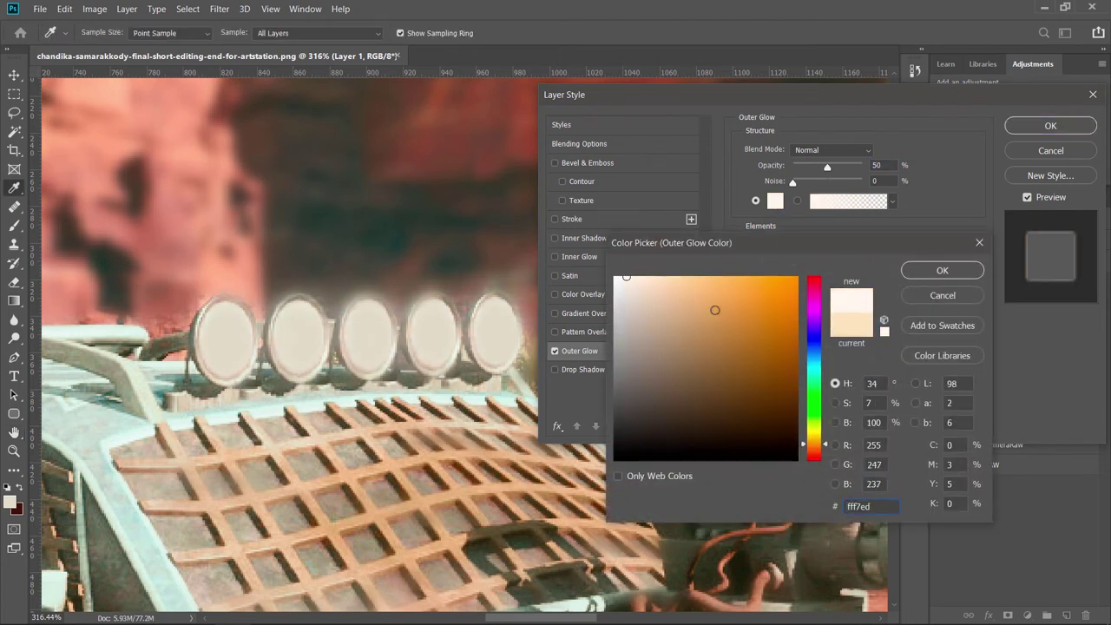
left_click(942, 269)
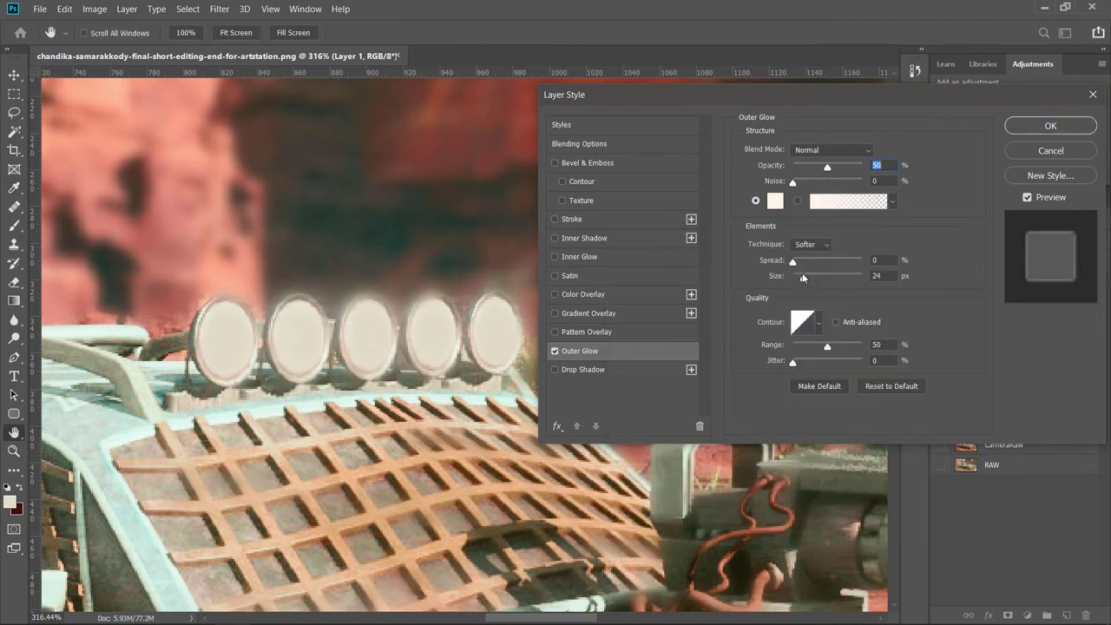
Step: Set the outer glow to 16 px size and 61% opacity, and apply it
mouse_move(806, 274)
left_mouse_down()
mouse_move(840, 276)
mouse_move(804, 279)
left_mouse_up()
left_click_drag(822, 167, 904, 170)
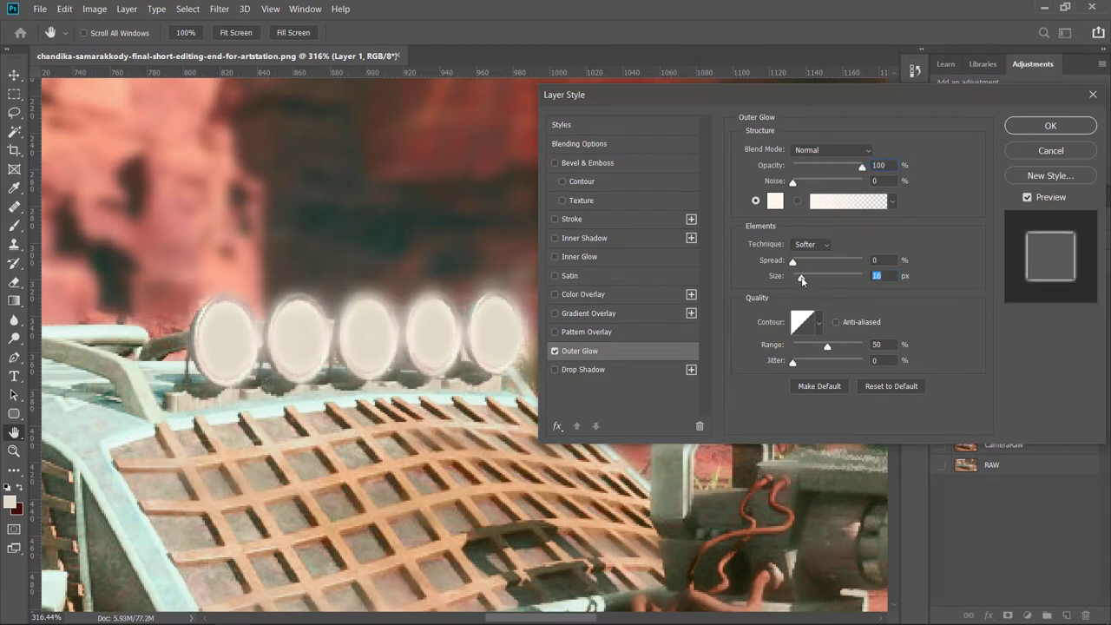
left_click_drag(805, 277, 801, 278)
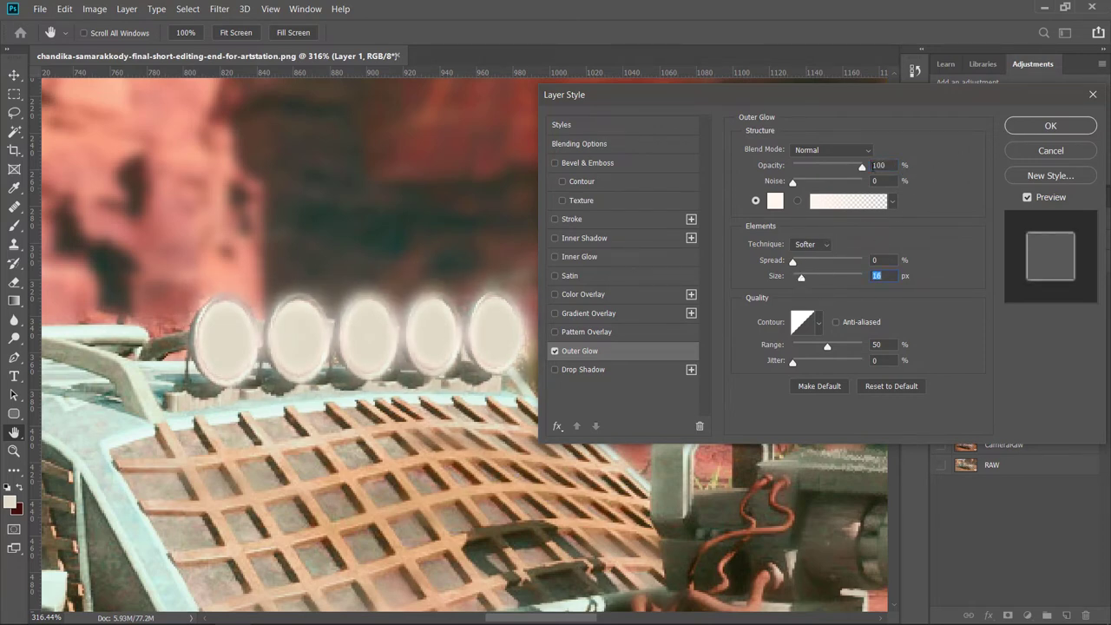
left_click_drag(861, 169, 835, 169)
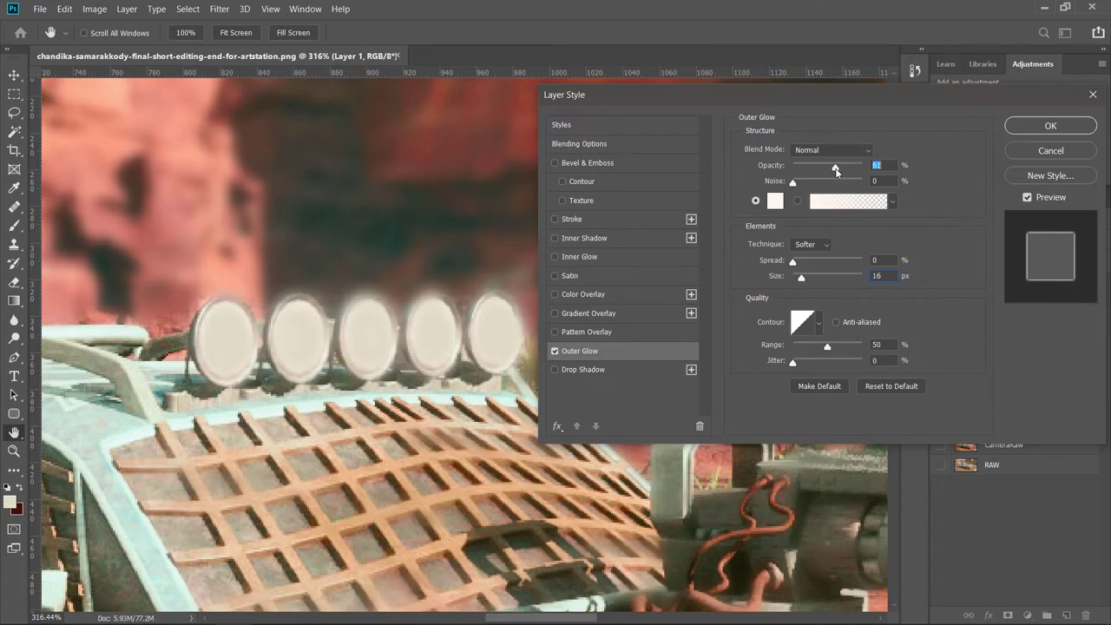
left_click(1029, 129)
scroll(437, 280, "down", 5)
scroll(540, 307, "up", 3)
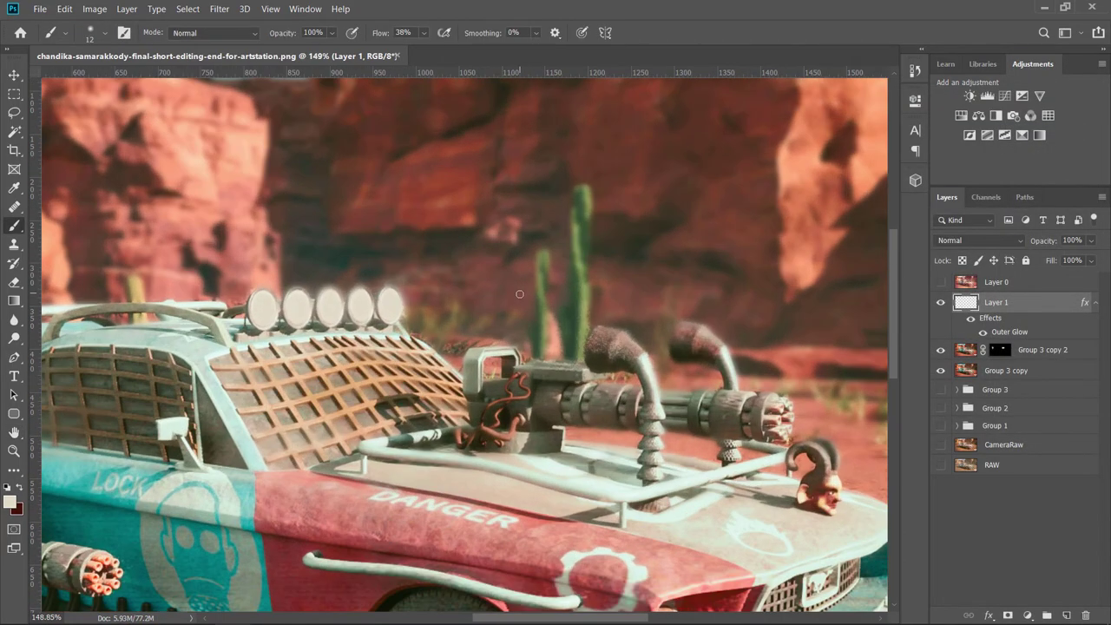
left_click(1095, 302)
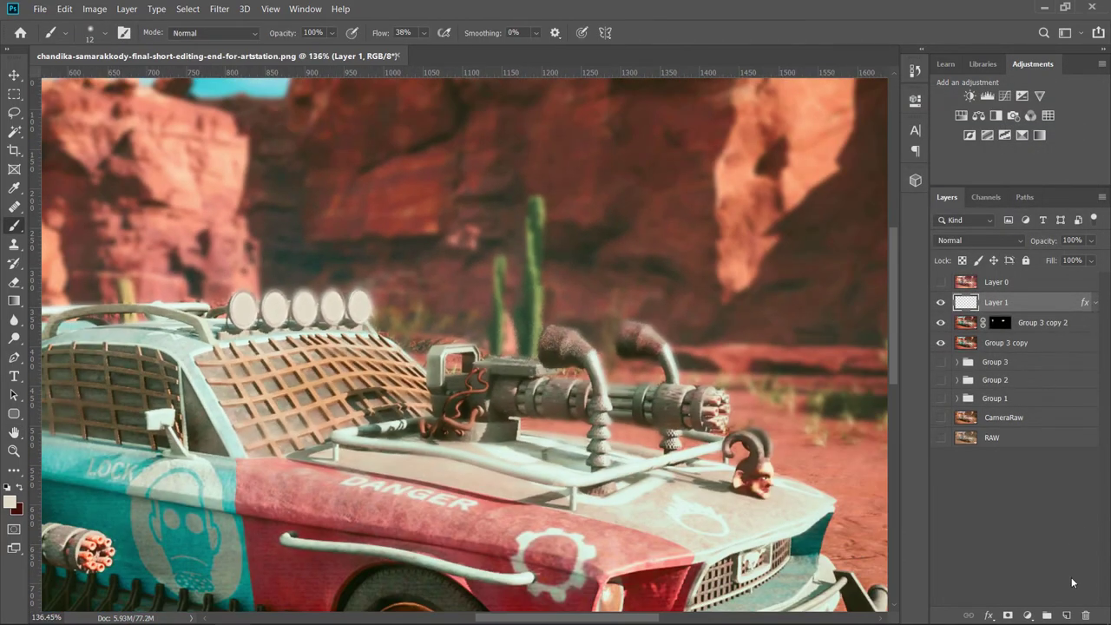
Step: Add new Layer 2 and set a large 291 px soft brush
left_click(1066, 615)
key("ctrl+0")
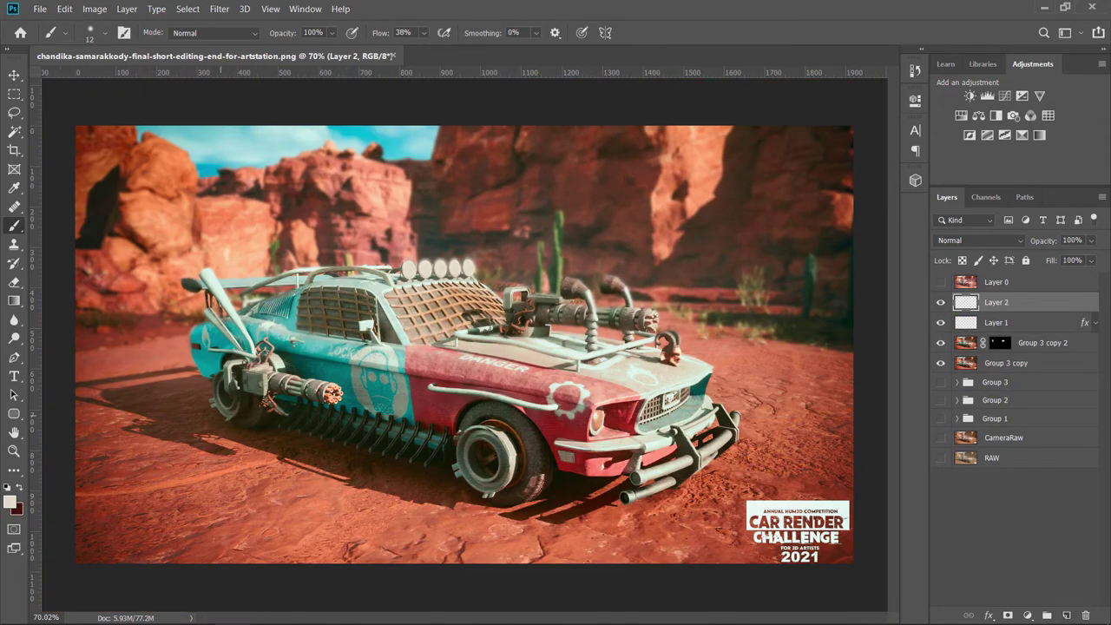
scroll(555, 219, "up", 3)
right_click(494, 282)
left_click(602, 318)
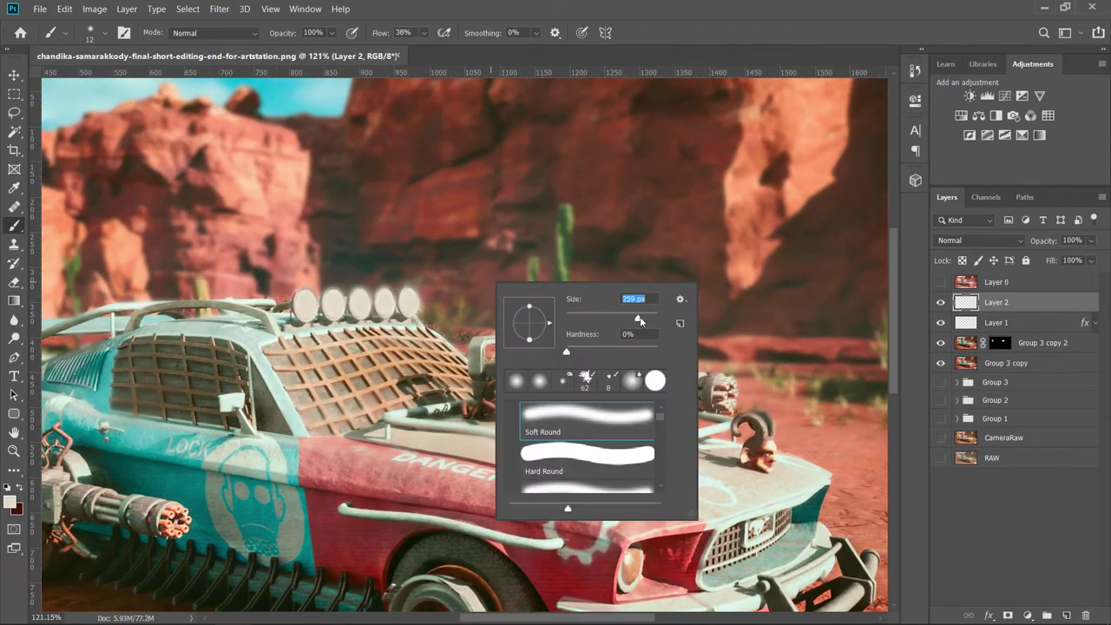
left_click(368, 295)
key("ctrl+0")
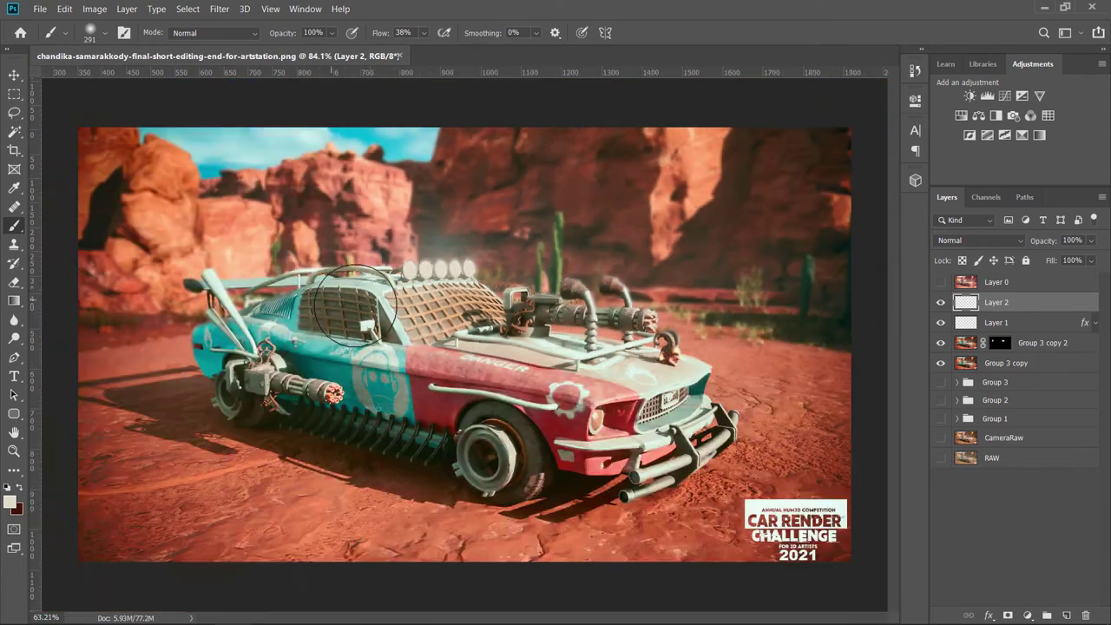
Step: Paint soft white haze across the middle of the desert background
left_click_drag(456, 279, 772, 277)
key("ctrl+z")
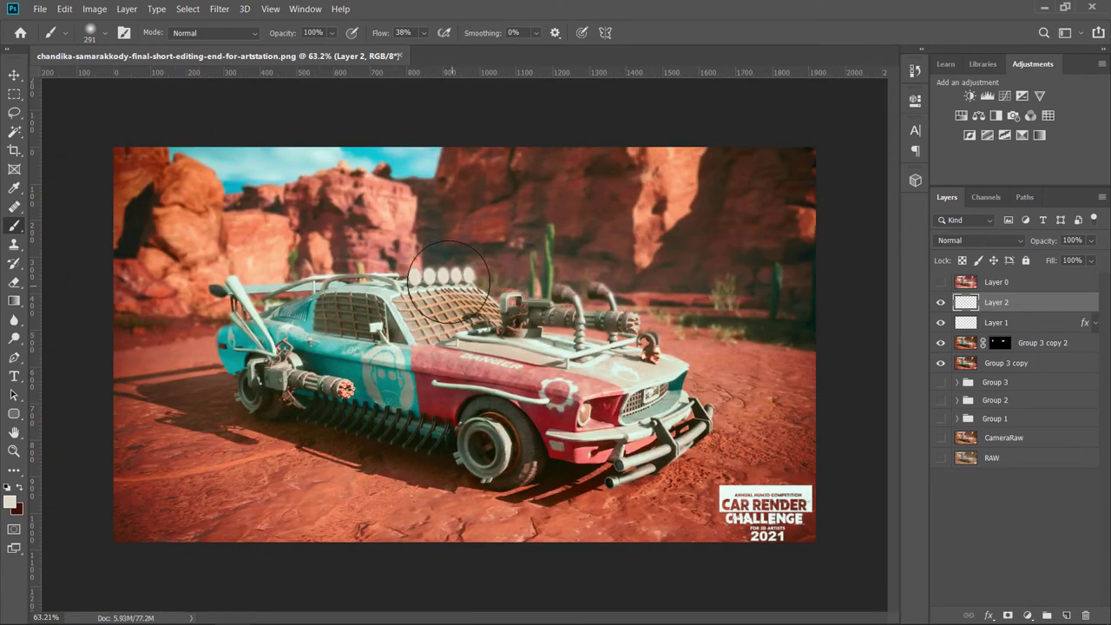
key("ctrl+shift+z")
key("ctrl+z")
left_click_drag(458, 272, 818, 286)
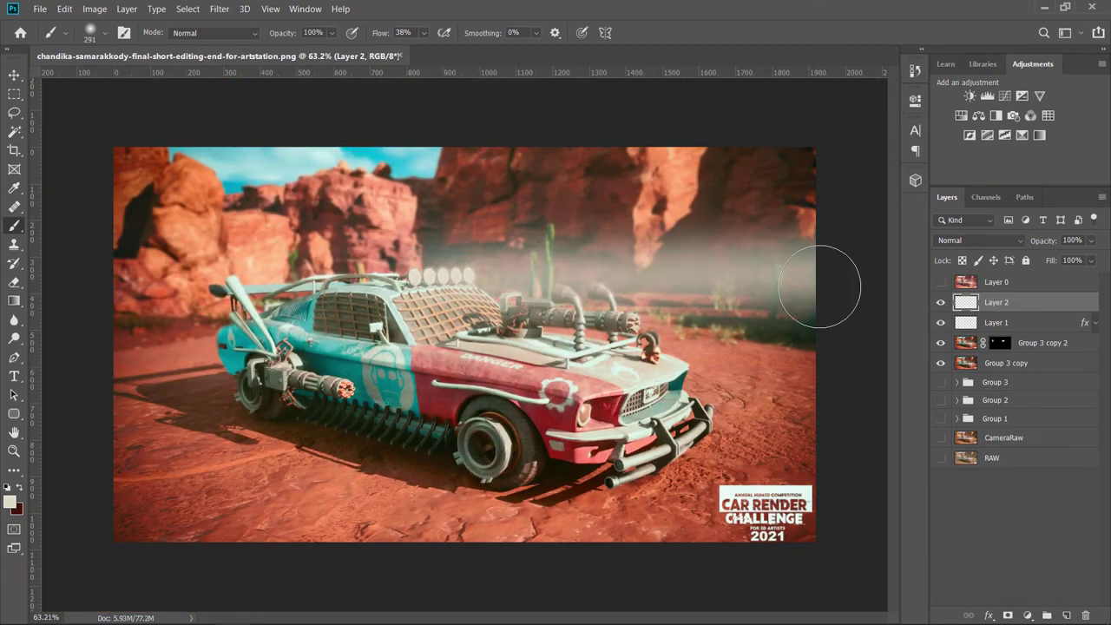
left_click_drag(486, 290, 879, 317)
Step: Compare the scene with and without the haze, keep it, and zoom in on the car's front
key("ctrl+z")
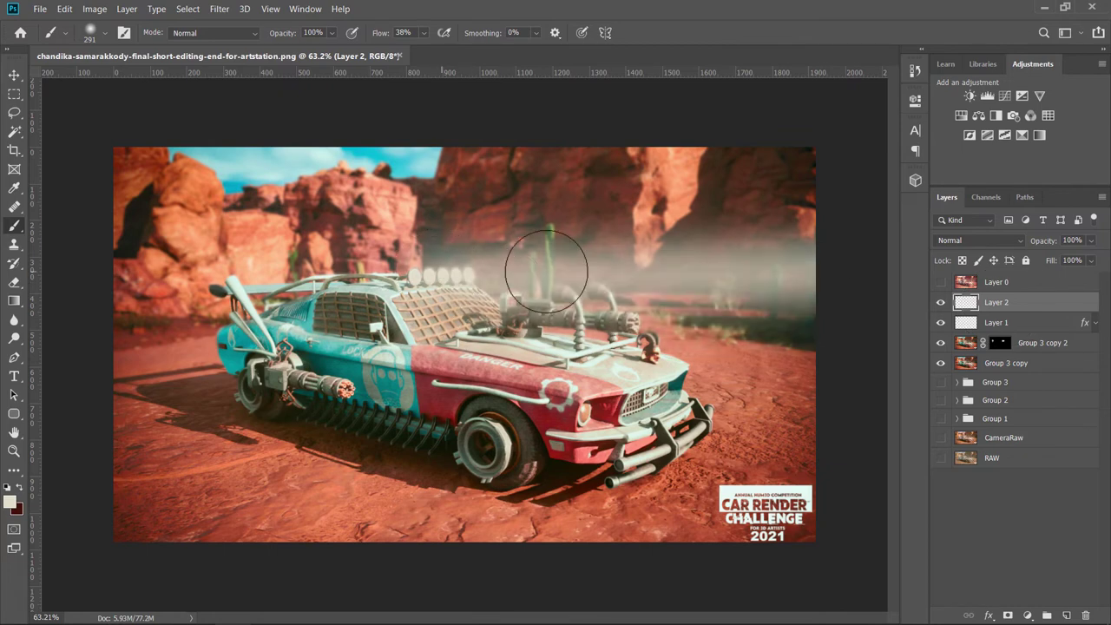
key("ctrl+shift+z")
key("ctrl+z")
key("ctrl+z")
key("ctrl+shift+z")
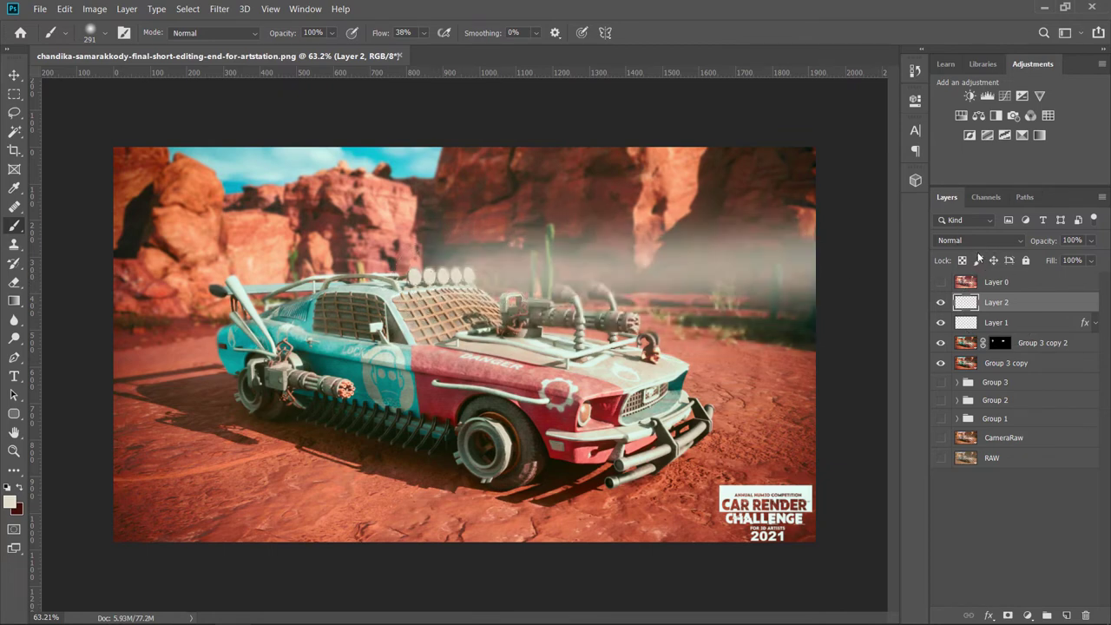
key("ctrl+z")
key("ctrl+shift+z")
key("ctrl+z")
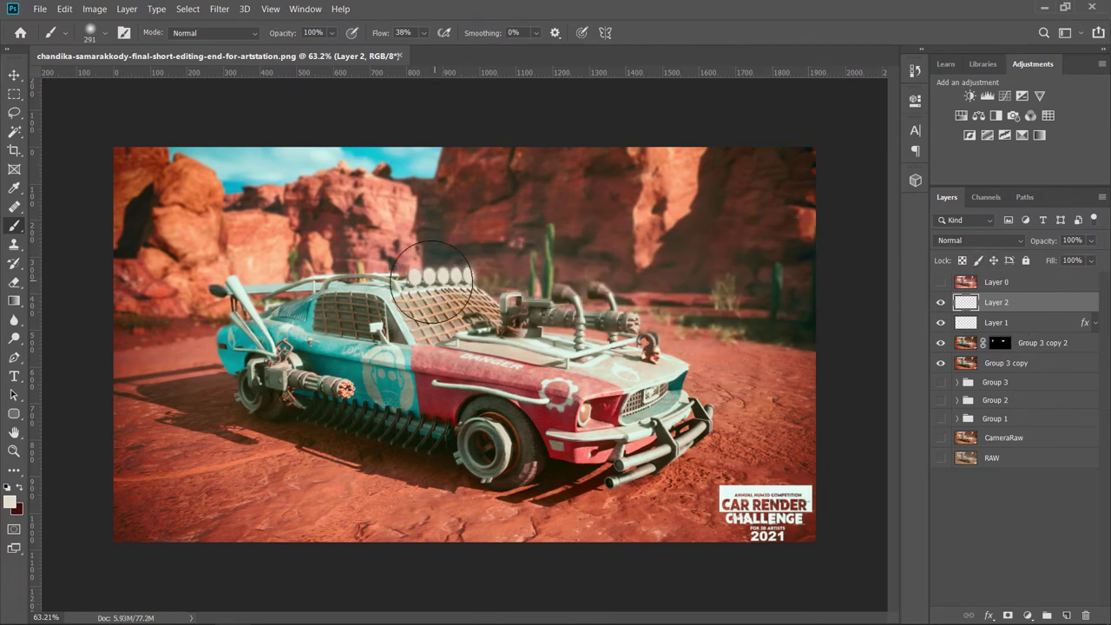
key("ctrl+shift+z")
scroll(770, 271, "up", 3)
key("ctrl+z")
key("ctrl+shift+z")
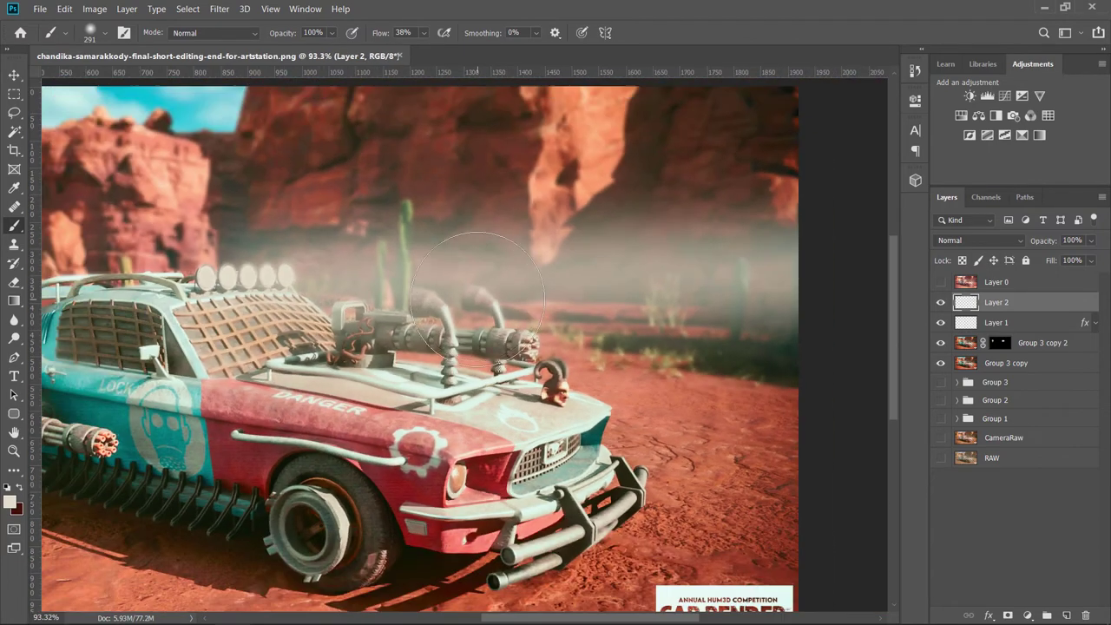
scroll(624, 260, "up", 2)
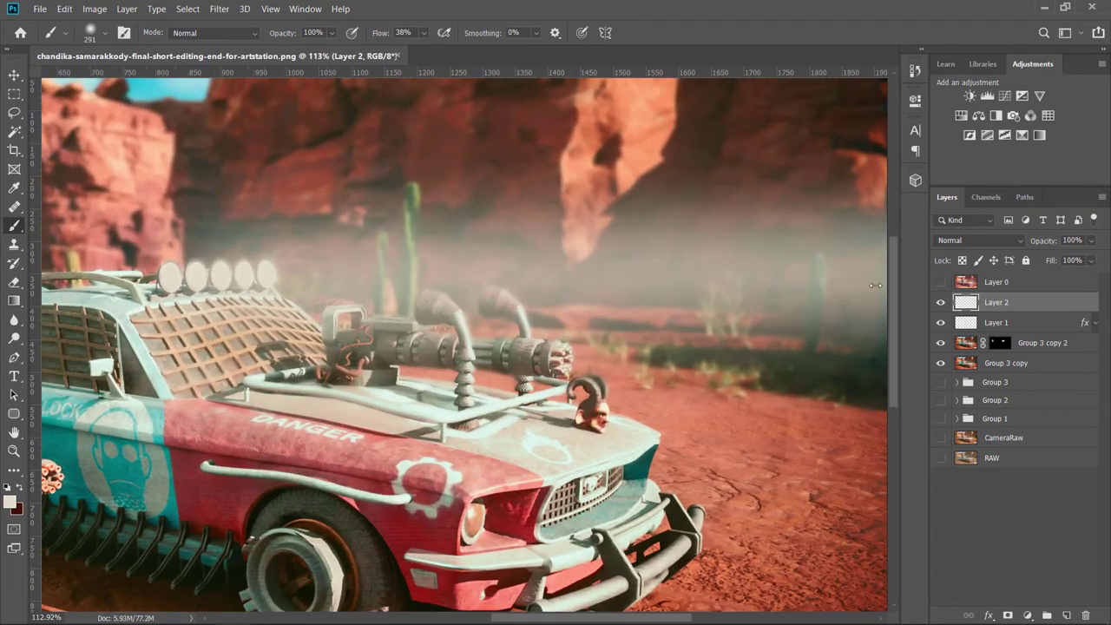
Step: Preview several blend modes and set Layer 2's haze to Linear Light
left_click(1004, 240)
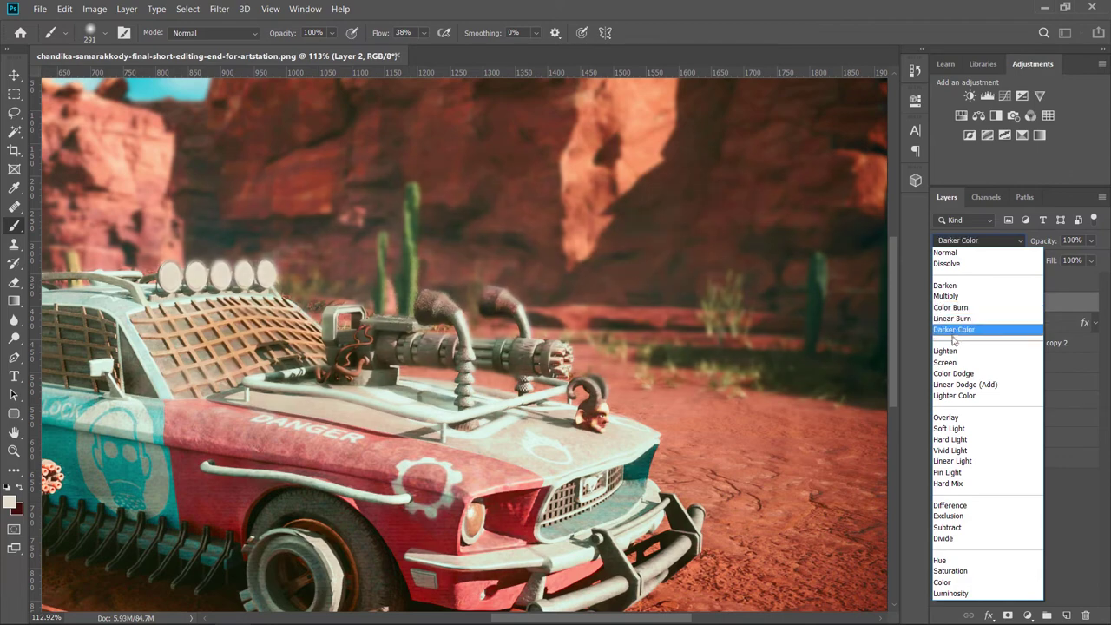
left_click(965, 252)
left_click(976, 241)
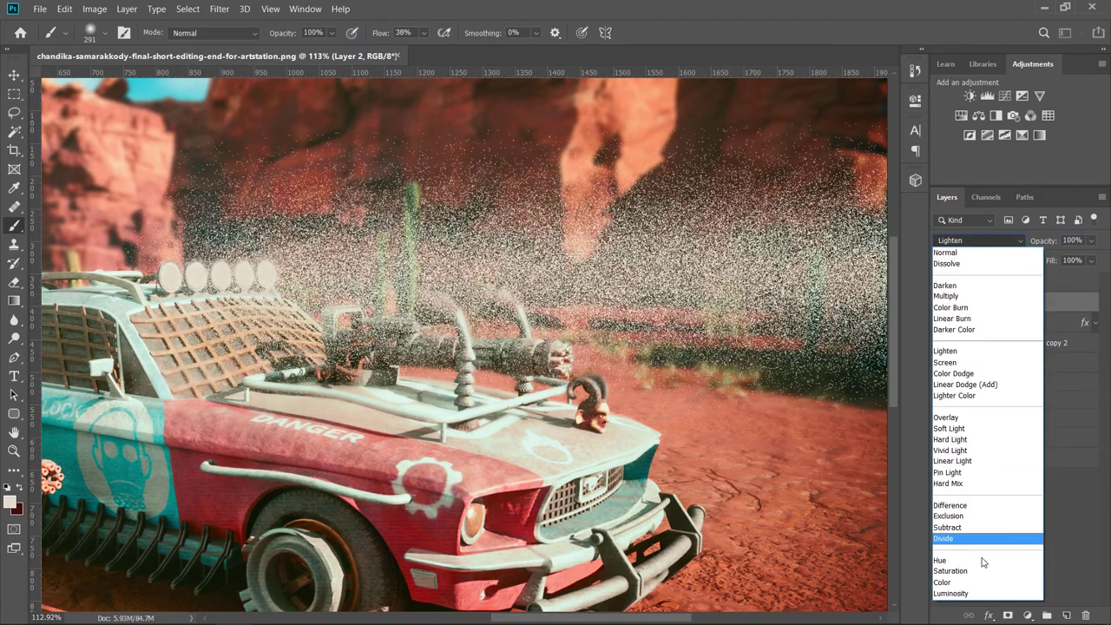
left_click(963, 590)
key("Up")
key("Up")
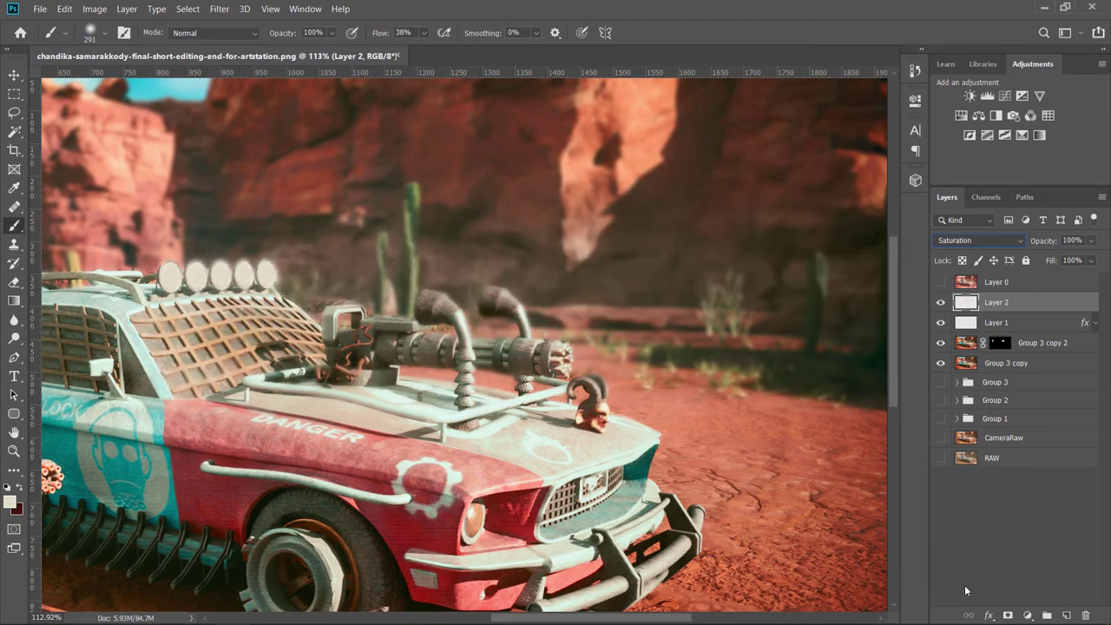
key("Up")
key("Up")
key("Up")
key("Up")
key("Up")
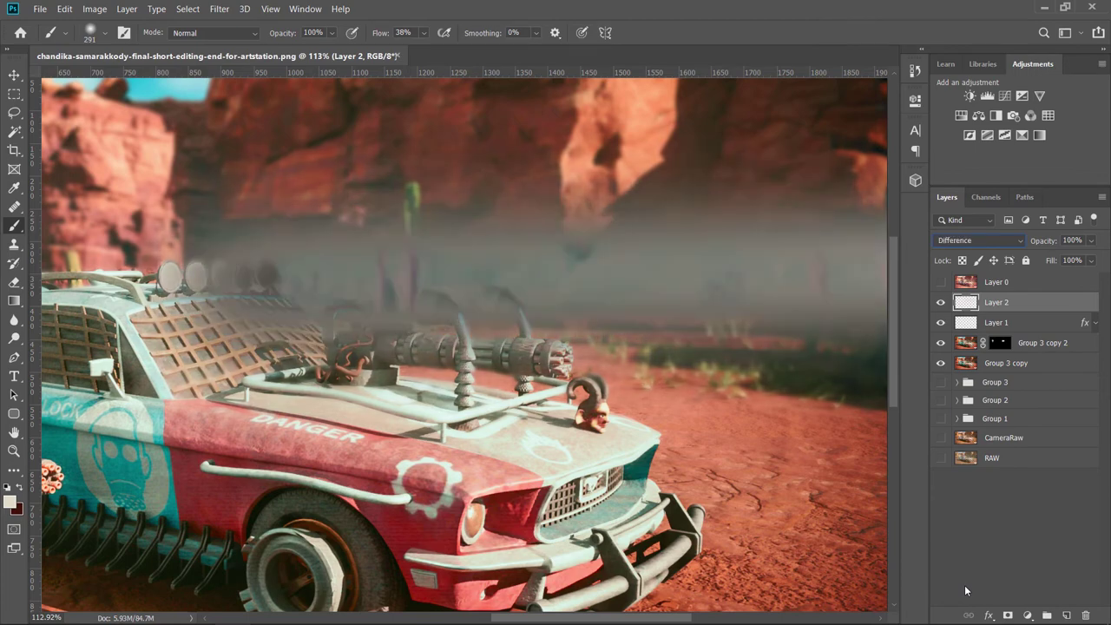
key("Up")
key("Up")
key("Up")
key("Down")
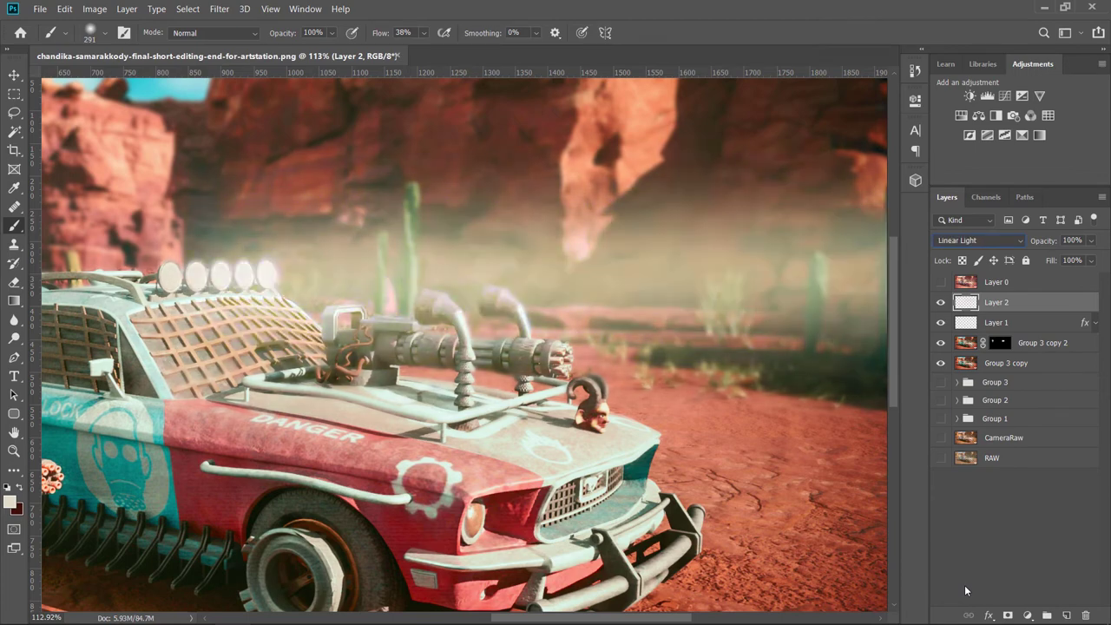
left_click(996, 245)
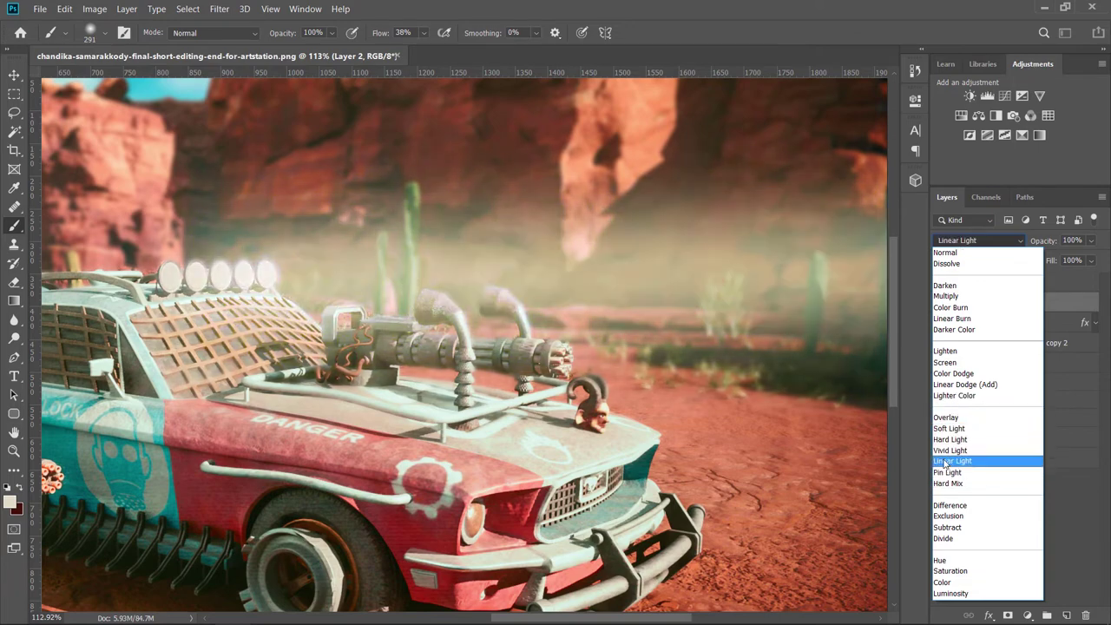
key("Escape")
left_click(1058, 511)
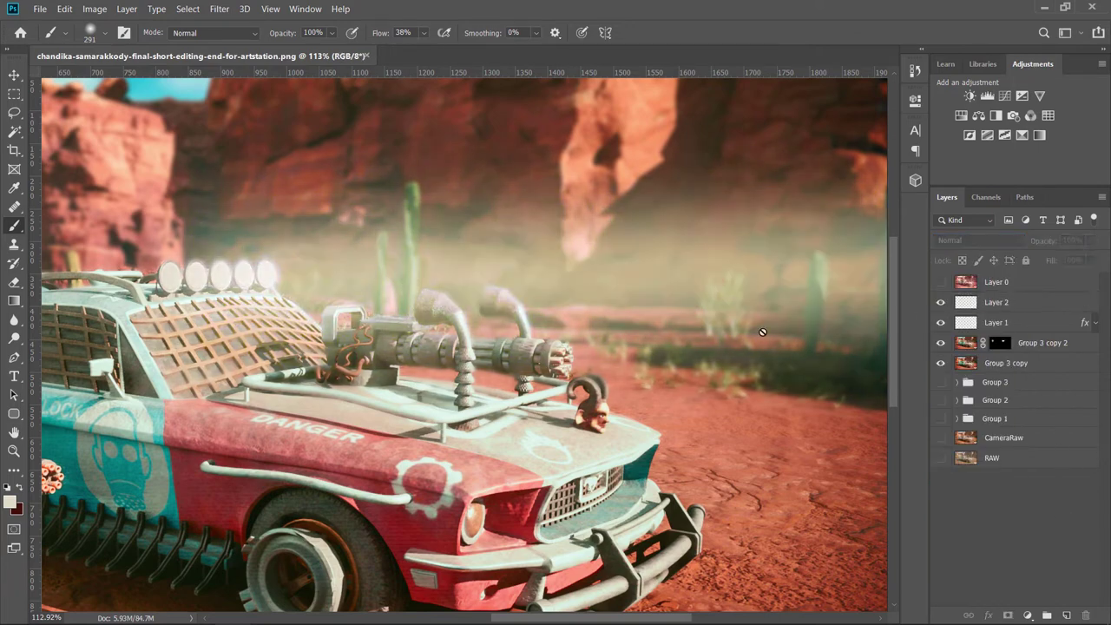
Step: Lower Layer 2's opacity to 40%
left_click(998, 302)
left_click(1090, 240)
left_click_drag(1072, 258, 1059, 259)
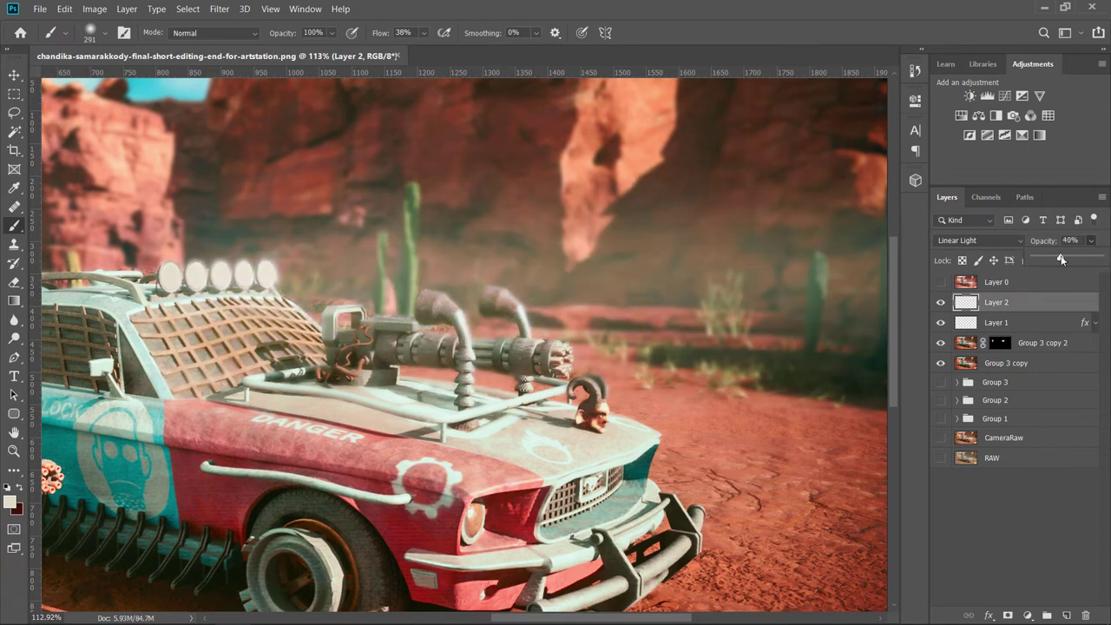
Step: Rename the haze layer (Layer 2) 'LightBeam' and the roof-light layer (Layer 1) 'FogLights'
double_click(1011, 304)
type("Li")
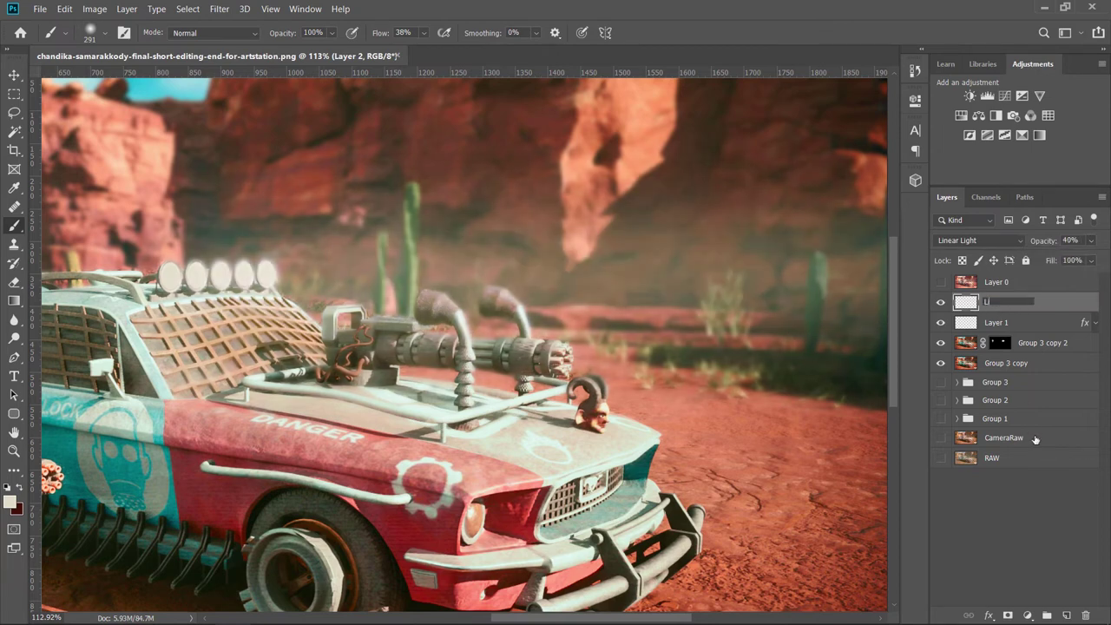
type("m")
key("Return")
left_click(944, 330)
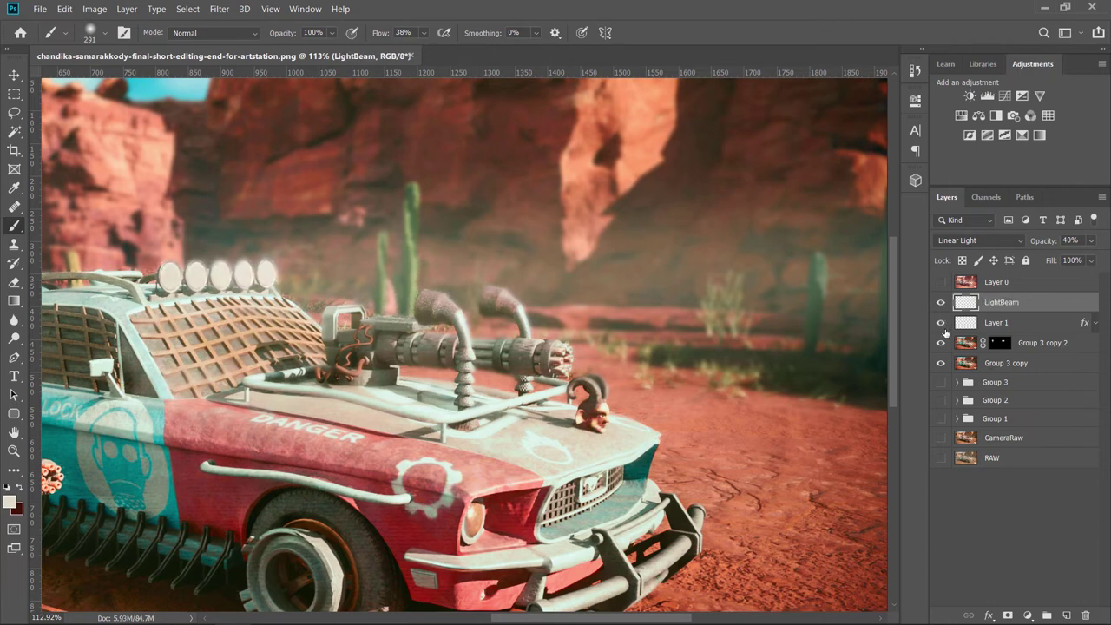
double_click(1004, 331)
type("Light")
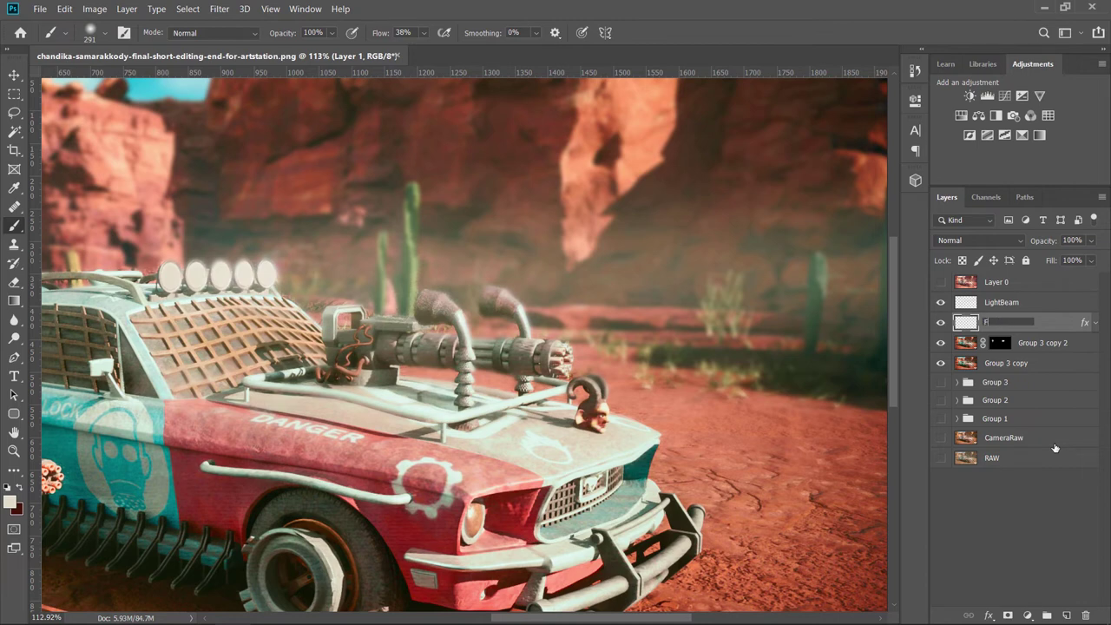
type("s")
key("Return")
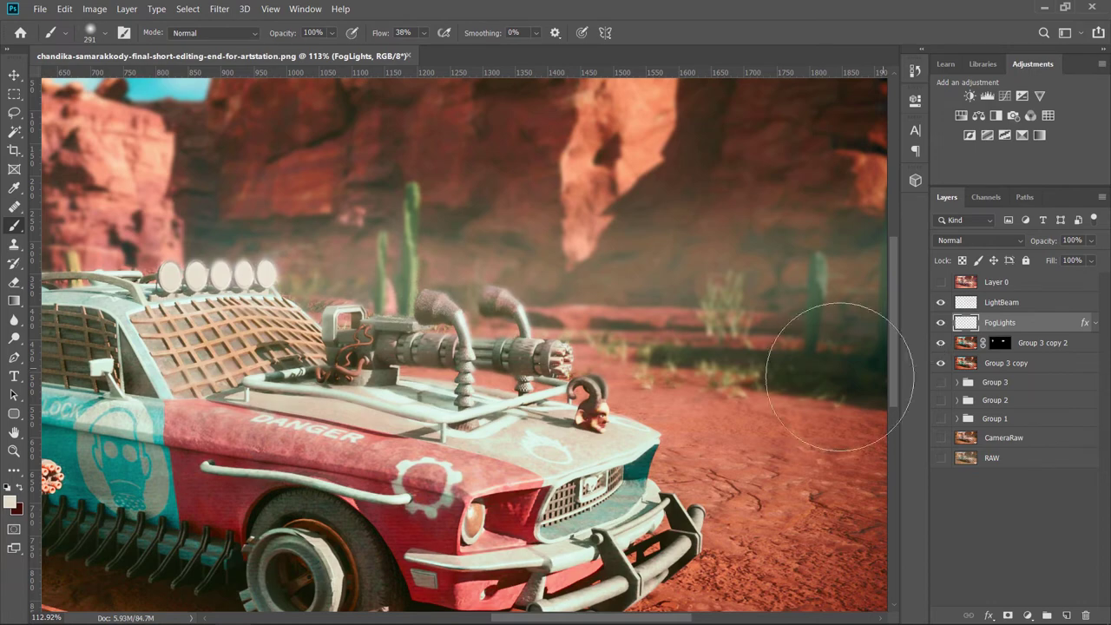
scroll(657, 322, "down", 4)
scroll(527, 282, "up", 2)
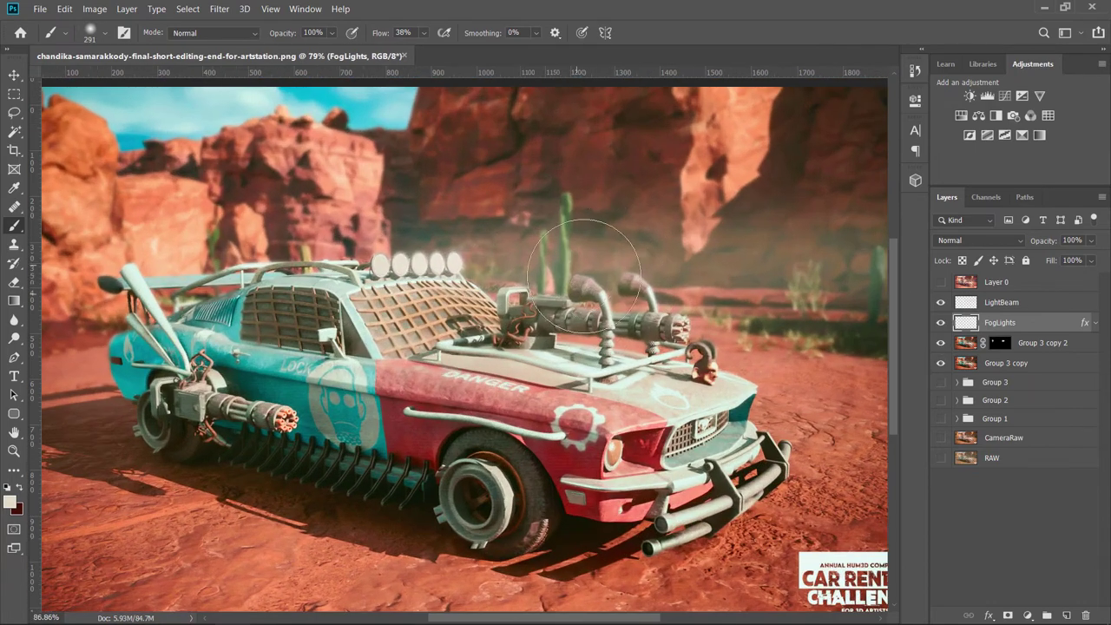
scroll(527, 282, "down", 1)
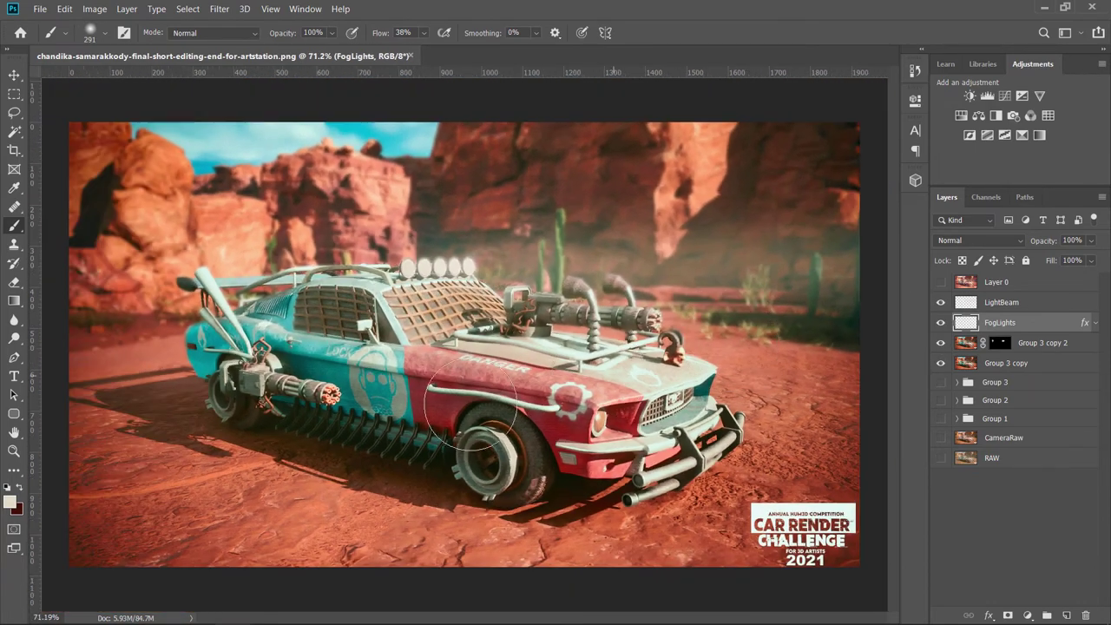
scroll(503, 425, "up", 3)
Step: Group LightBeam, FogLights and both Group 3 copies into Group 4, then merge a Group 4 copy
left_click(1028, 363, "shift")
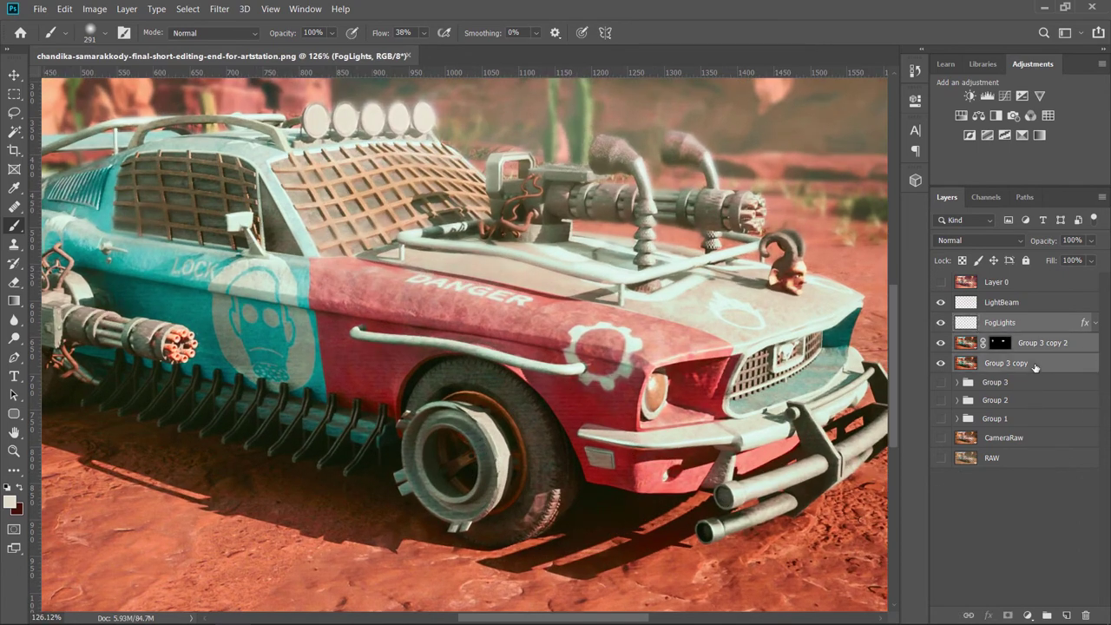
left_click(1025, 303)
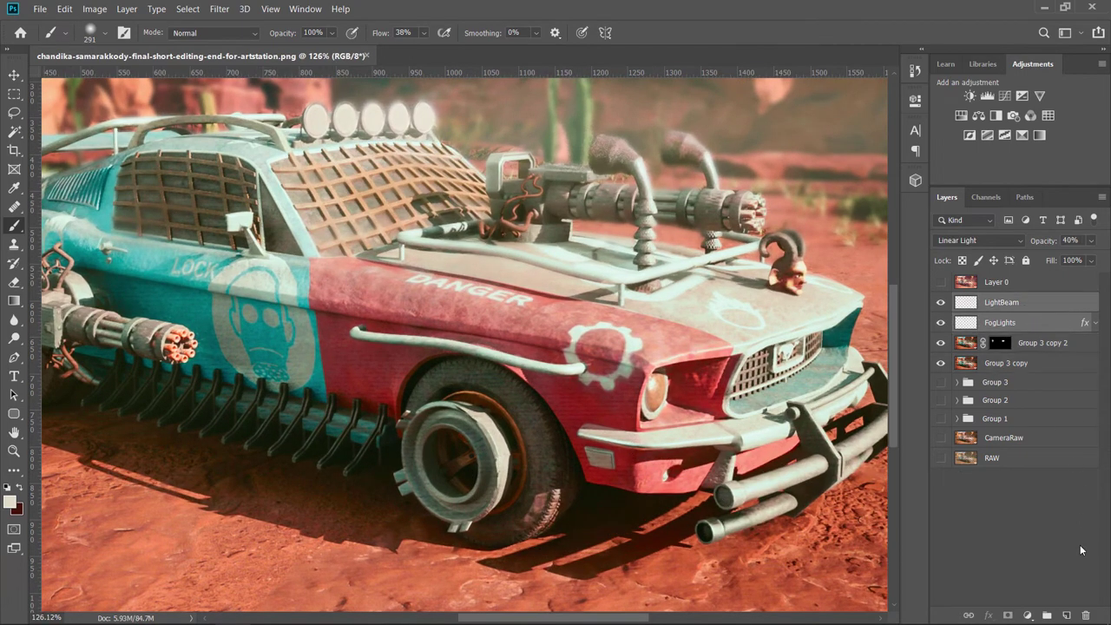
left_click(1013, 366)
left_click(1009, 312, "shift")
key("ctrl+g")
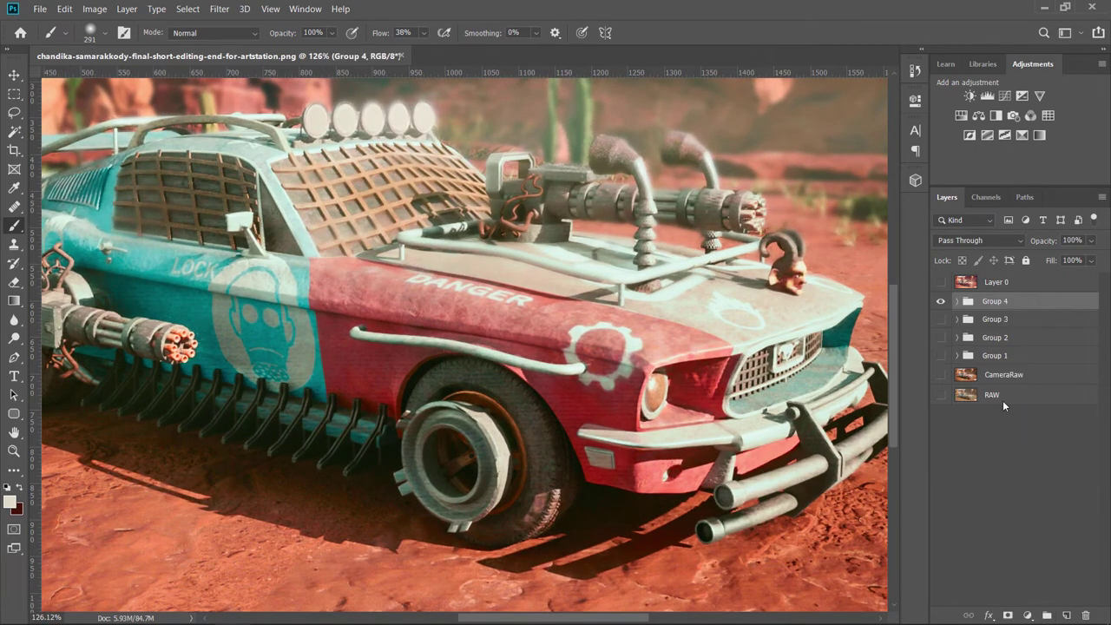
key("ctrl+j")
key("ctrl+e")
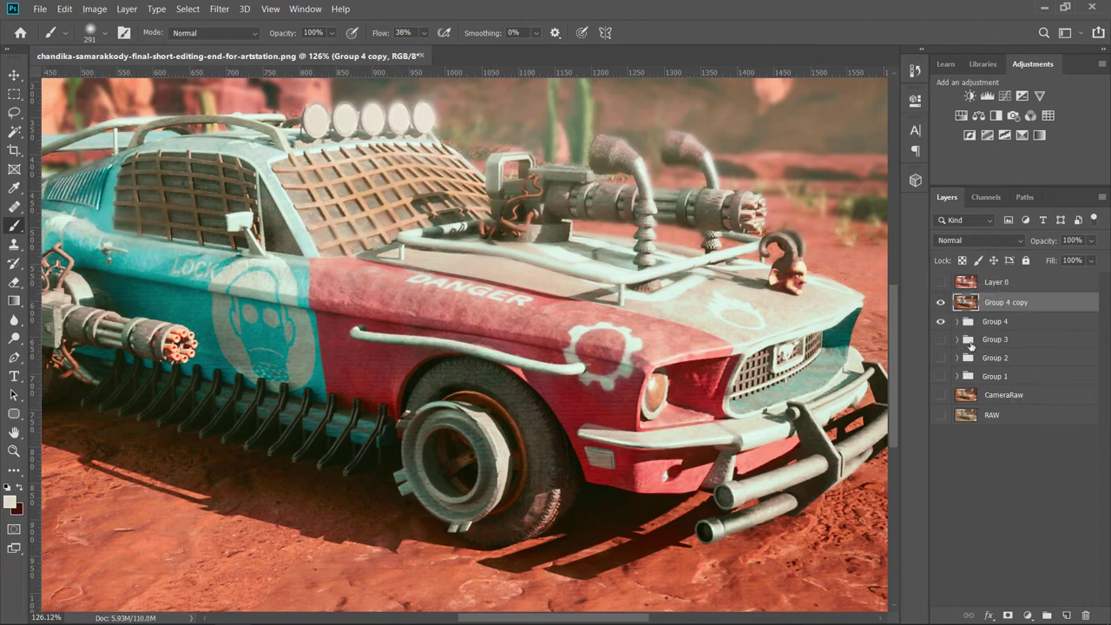
scroll(570, 446, "down", 4)
Step: Undo a stray Dodge stroke and select the Burn Tool with a 42 px brush
scroll(560, 342, "up", 2)
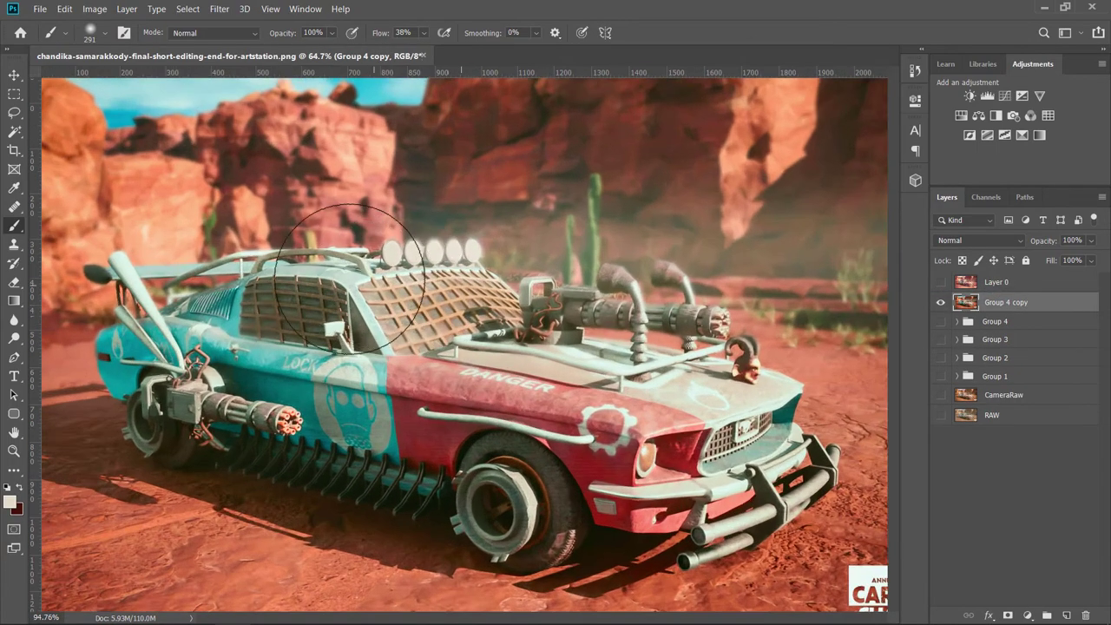
scroll(559, 342, "up", 3)
scroll(560, 343, "down", 3)
scroll(607, 399, "down", 2)
scroll(660, 452, "down", 1)
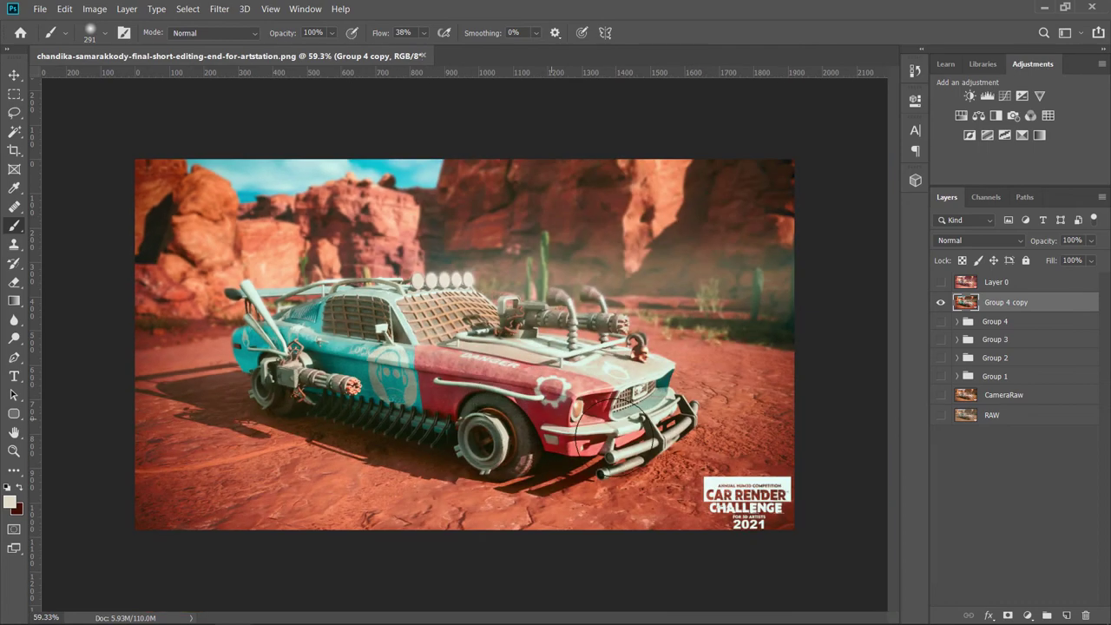
scroll(681, 477, "up", 1)
scroll(677, 479, "up", 2)
scroll(491, 472, "up", 3)
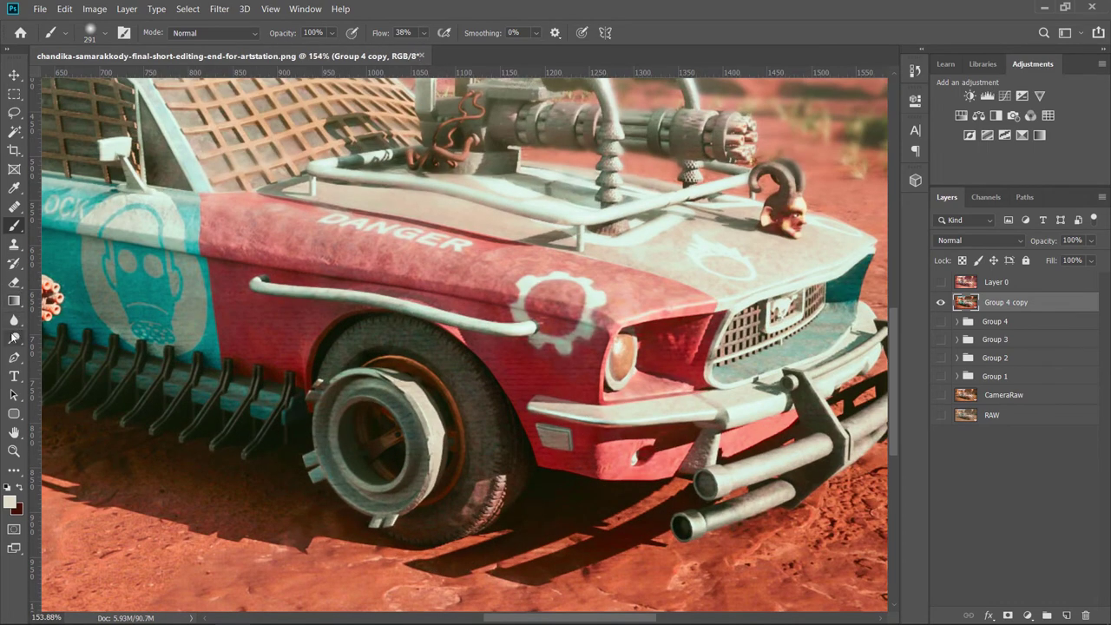
left_click(13, 337)
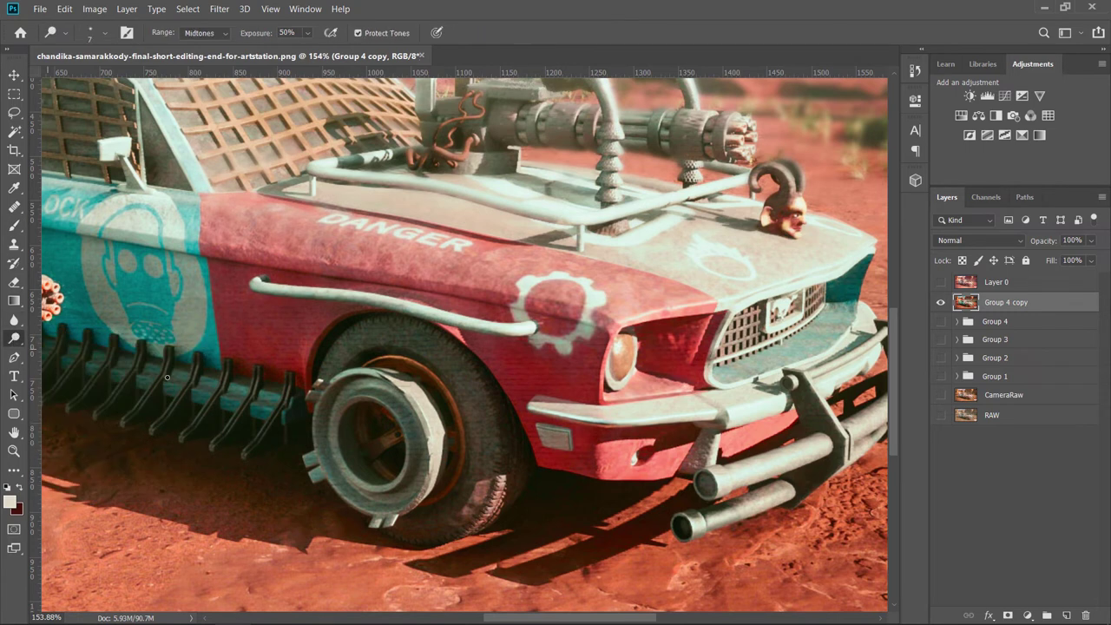
right_click(509, 439)
left_click(487, 449)
key("ctrl+z")
right_click(26, 339)
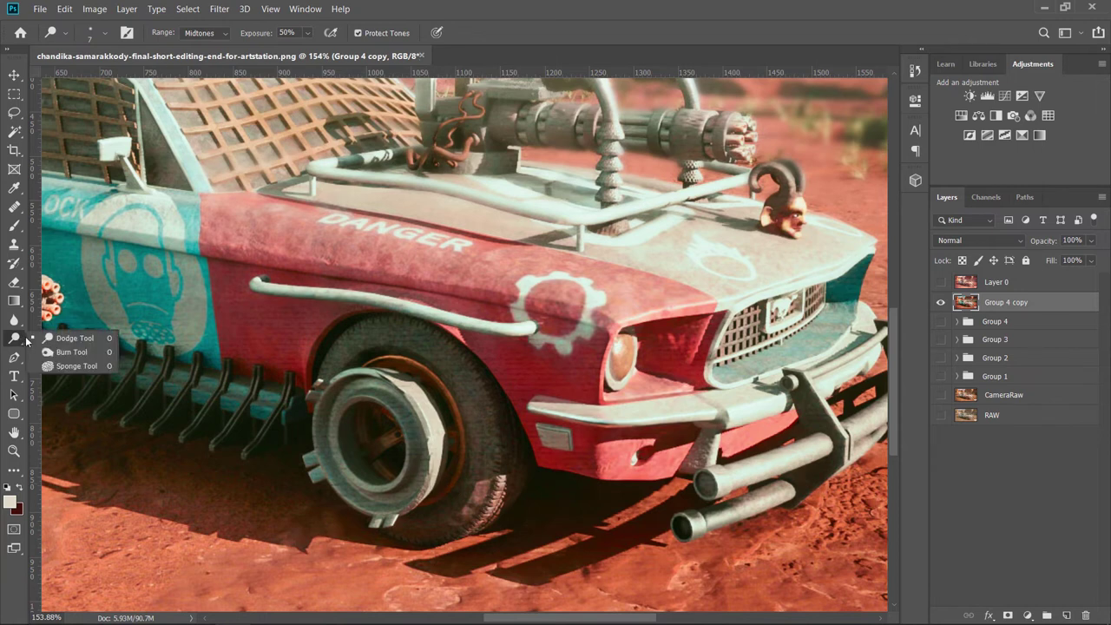
left_click(72, 350)
right_click(561, 427)
left_click_drag(564, 424, 574, 424)
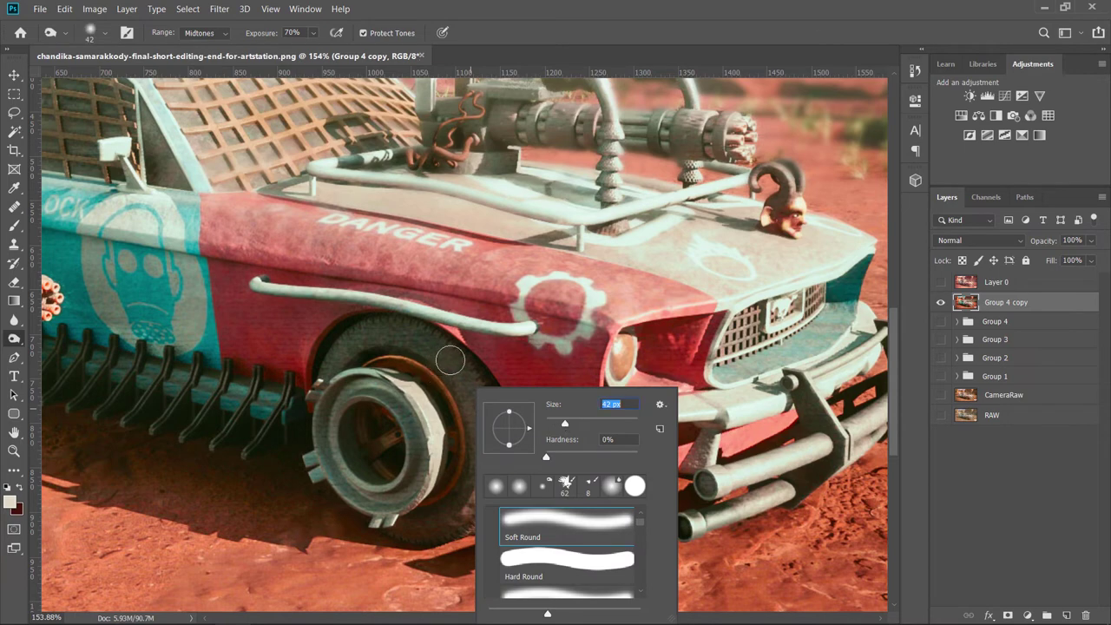
key("Return")
Step: Burn the front tire's upper tread and bottom at 70% Midtones exposure
left_click_drag(462, 387, 426, 347)
left_click_drag(433, 507, 474, 453)
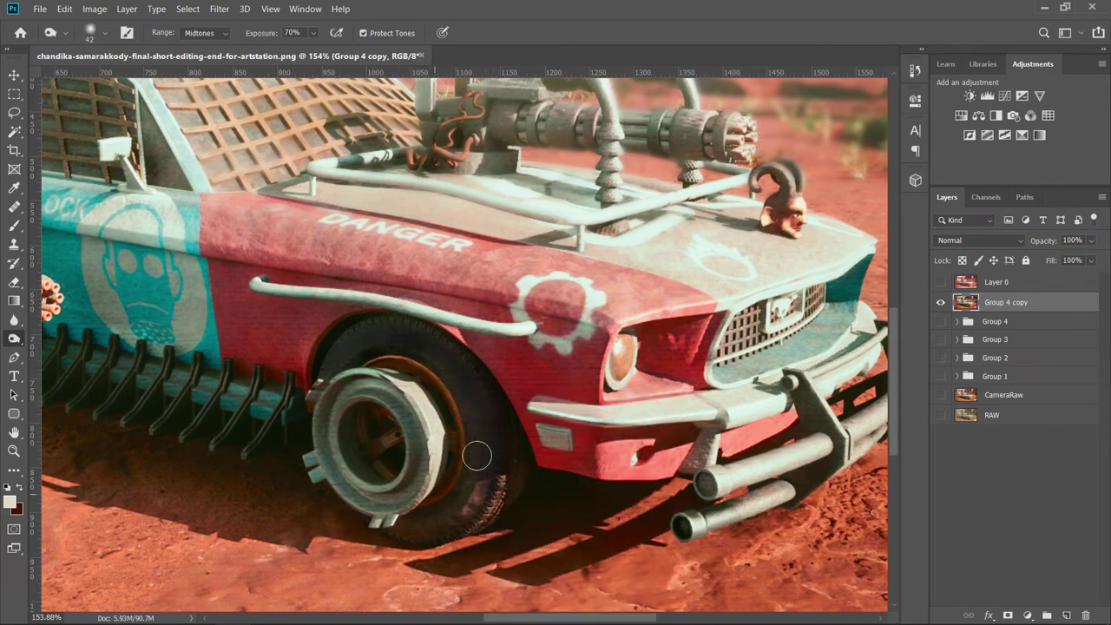
scroll(474, 454, "down", 5)
scroll(162, 339, "up", 4)
scroll(243, 527, "up", 3)
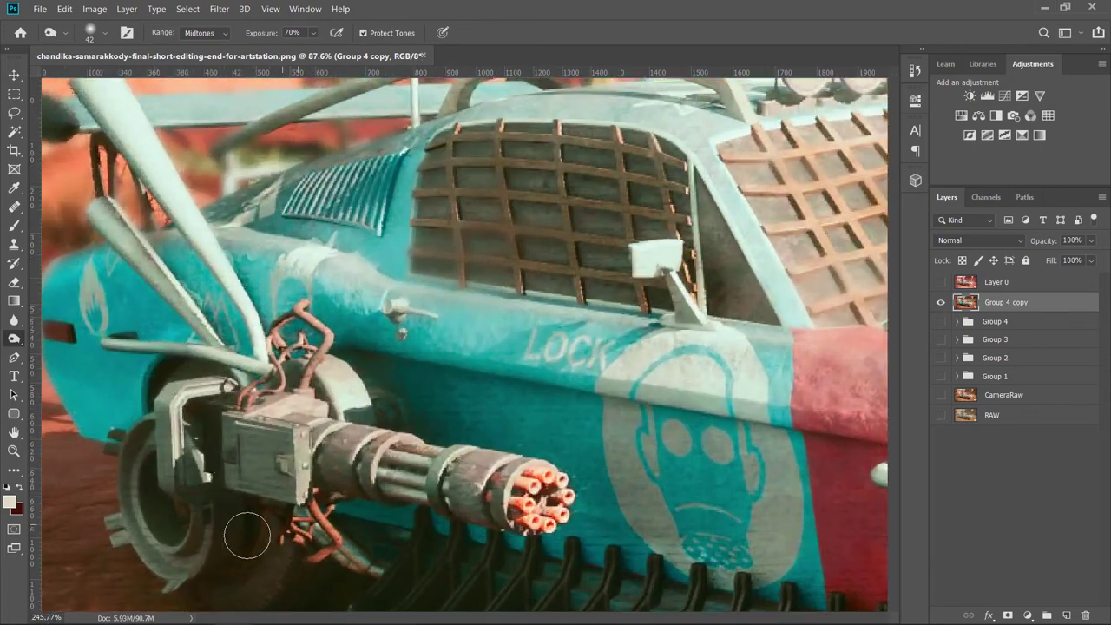
scroll(219, 608, "down", 2)
scroll(193, 530, "up", 1)
scroll(260, 502, "down", 4)
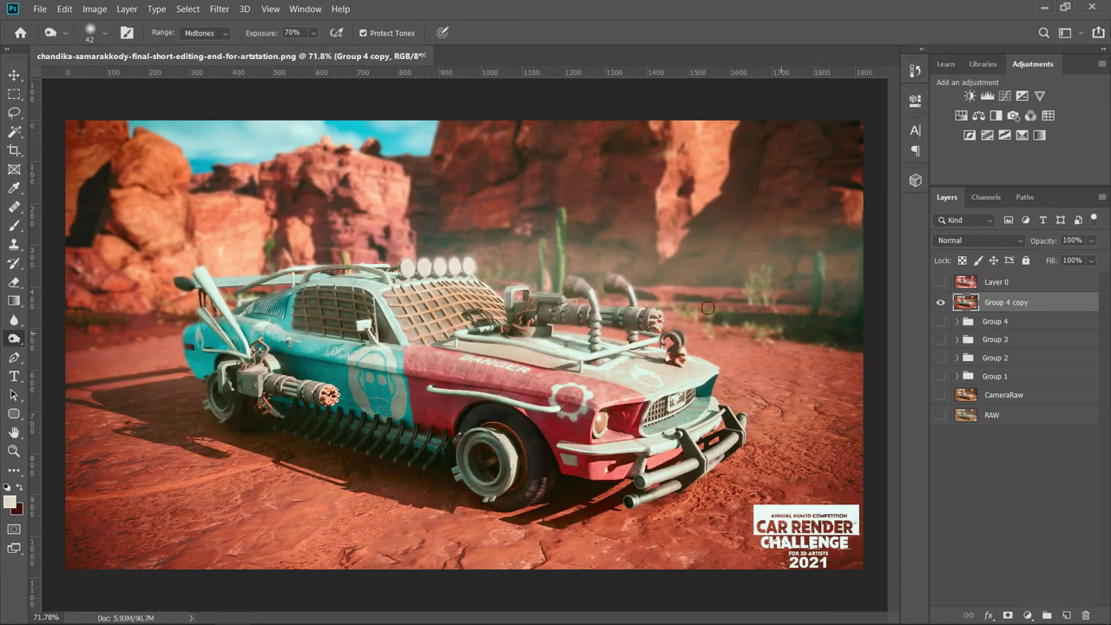
scroll(707, 308, "up", 1)
scroll(707, 308, "down", 1)
scroll(708, 308, "down", 1)
Step: Add a Curves layer lifting highlights and pulling shadows down, at 43% opacity
scroll(707, 308, "up", 1)
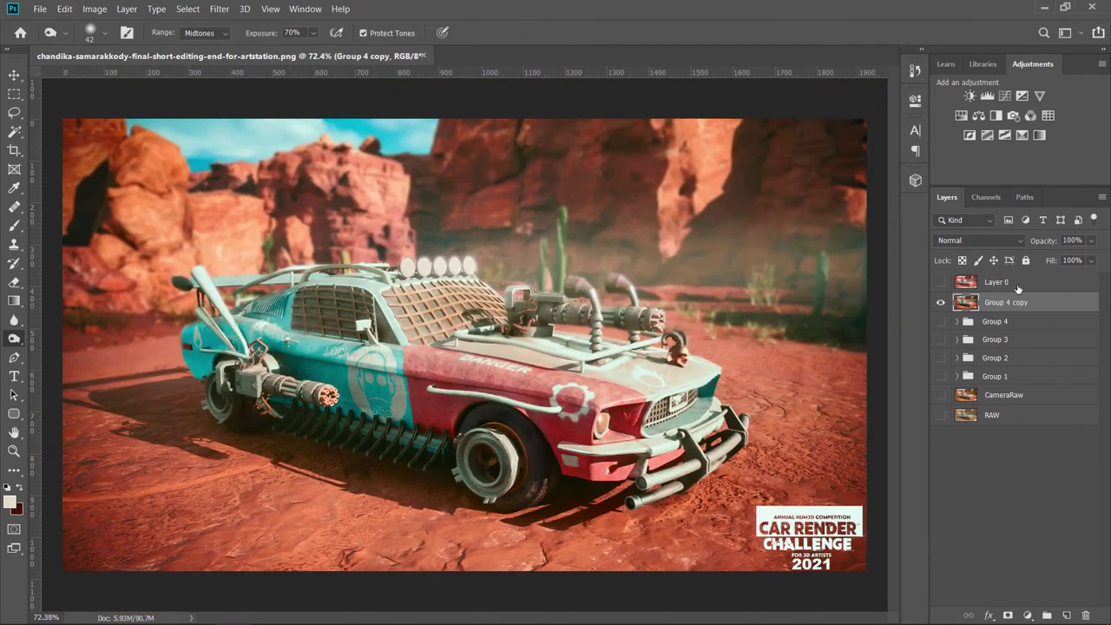
left_click(1004, 96)
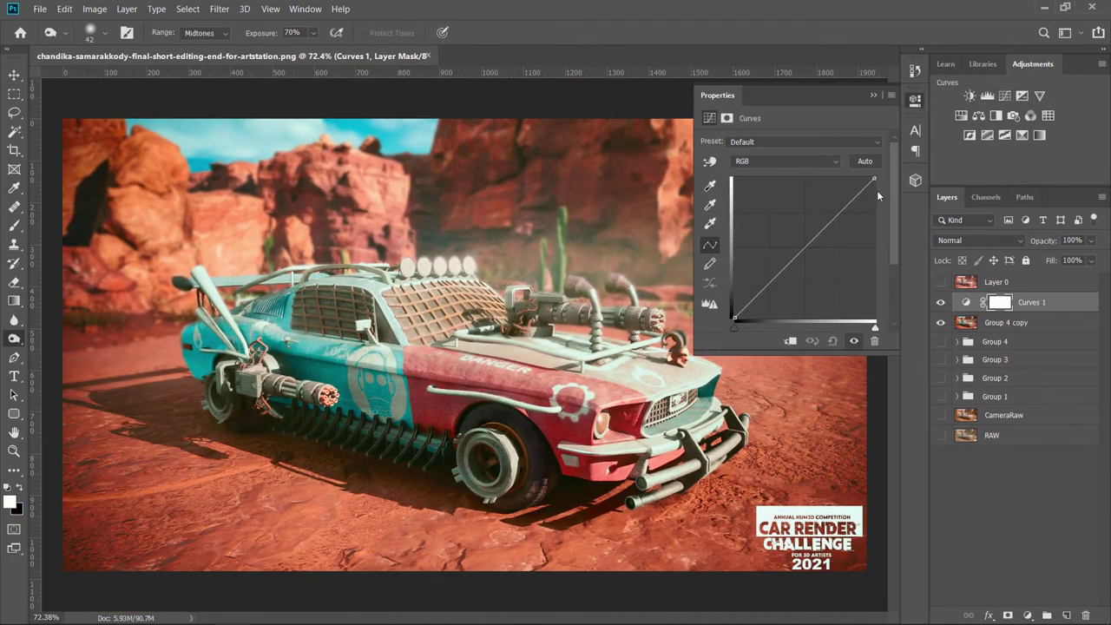
left_click_drag(857, 185, 859, 186)
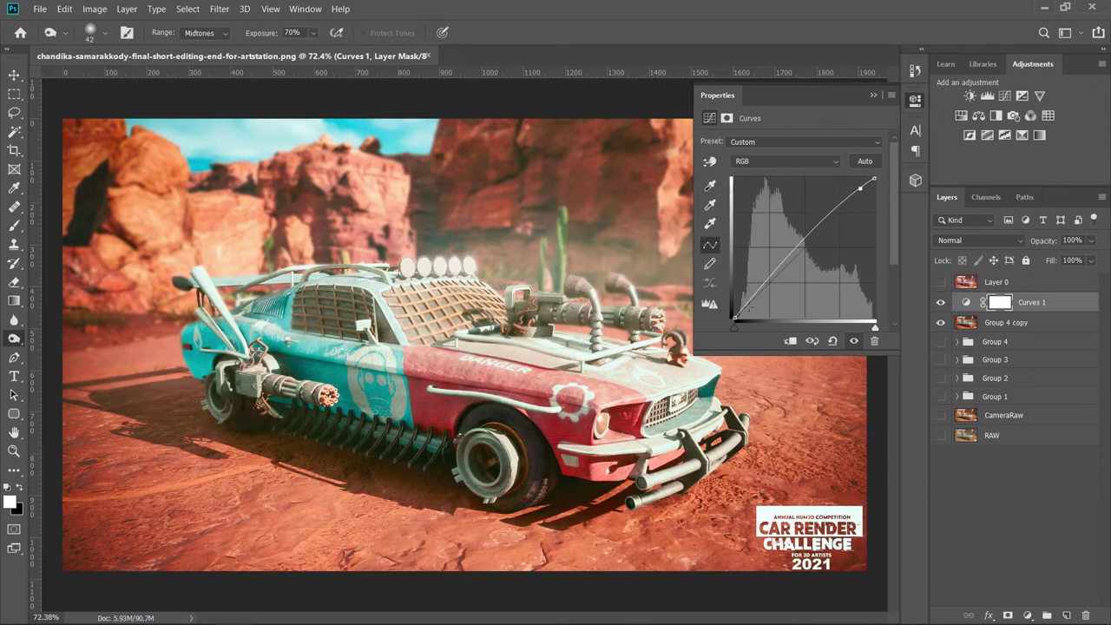
left_click_drag(742, 304, 742, 312)
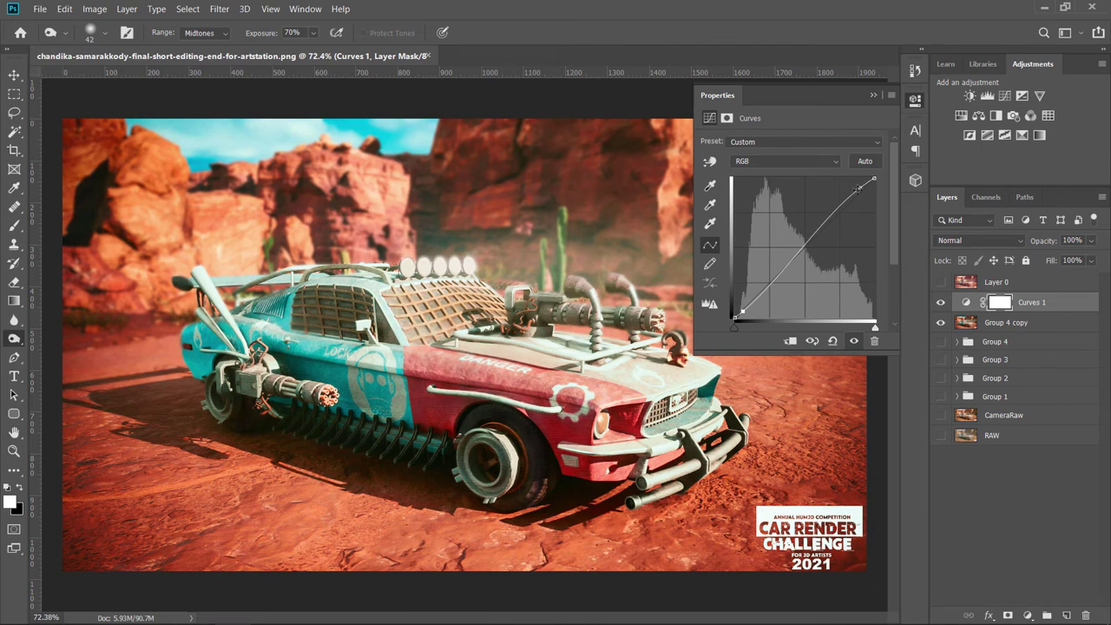
left_click(877, 98)
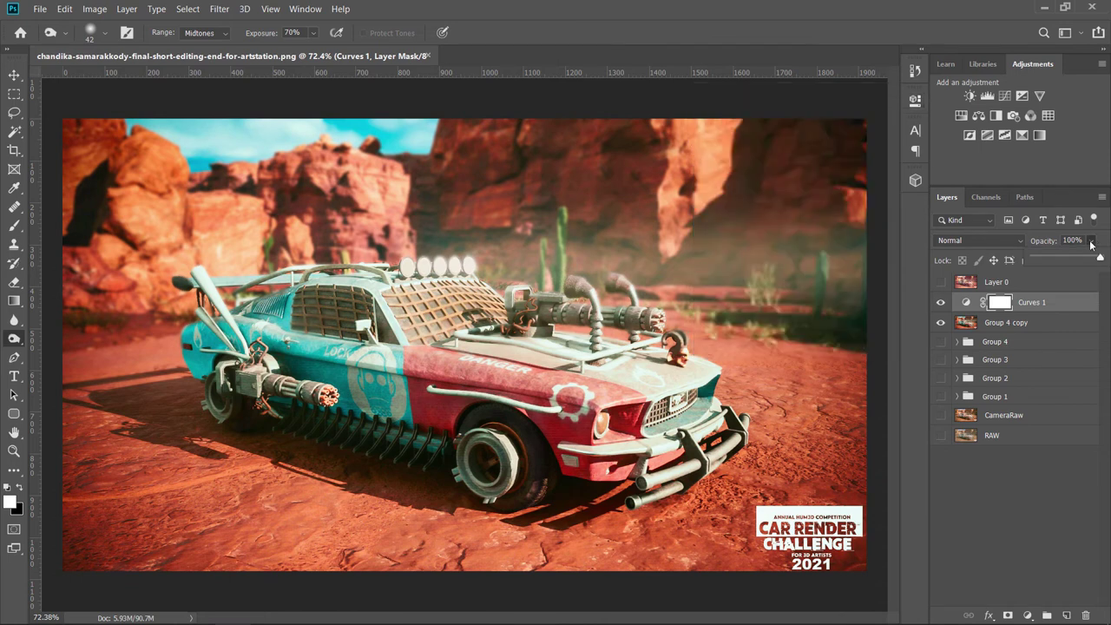
mouse_move(1091, 242)
left_mouse_down()
mouse_move(1084, 260)
mouse_move(1063, 260)
left_mouse_up()
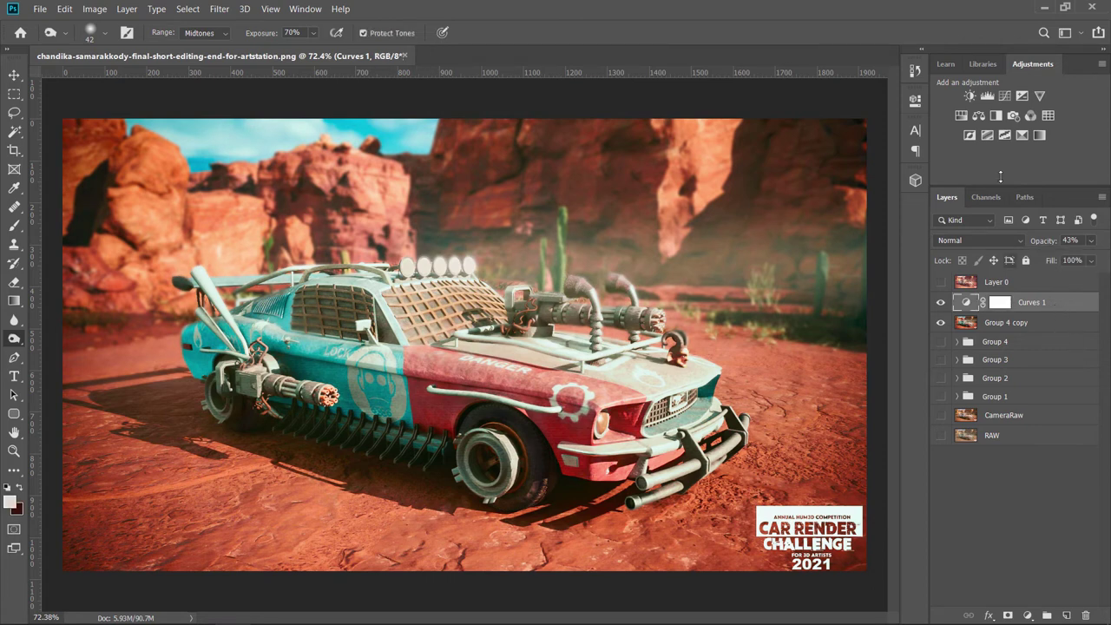
Step: Add a Photo Filter adjustment layer using the Orange preset
left_click(1012, 117)
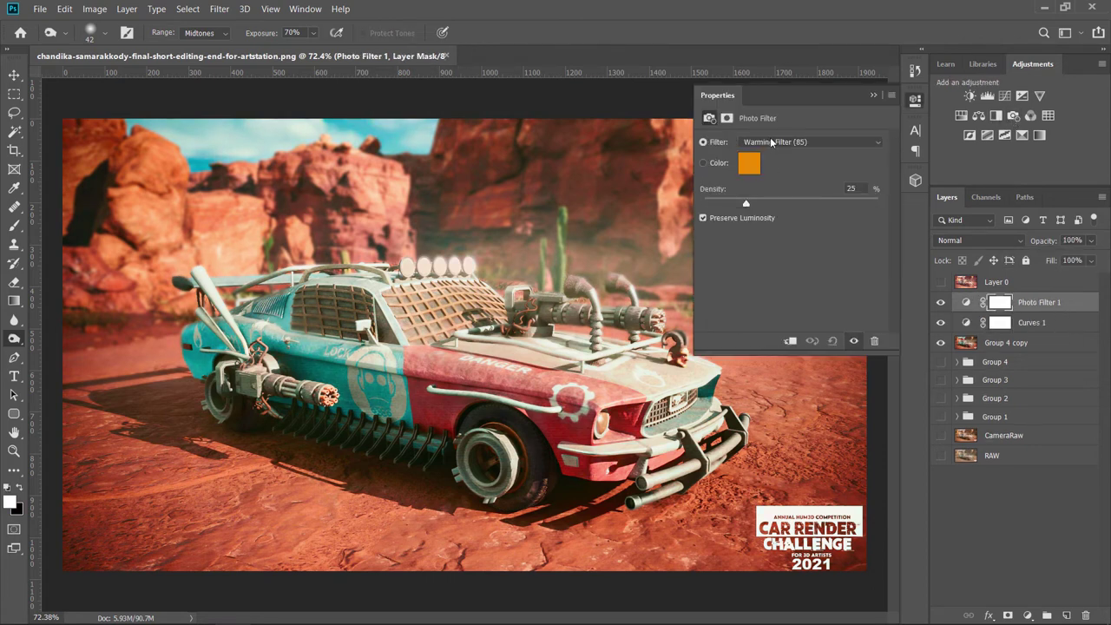
left_click(773, 142)
key("Down")
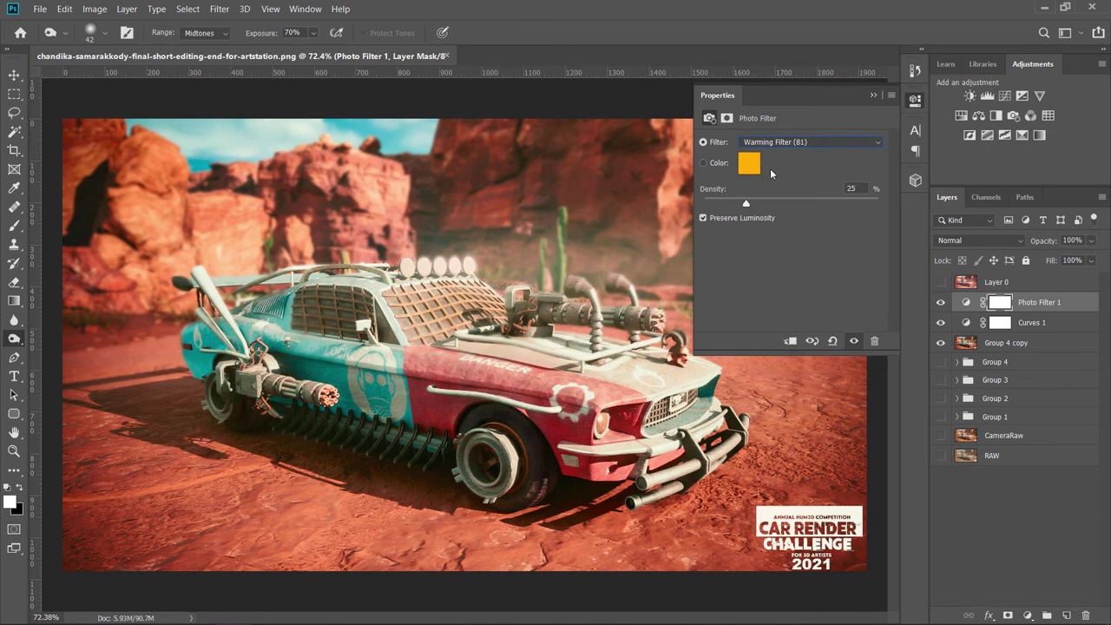
key("Down")
key("Down")
key("Down")
key("Down")
key("Down")
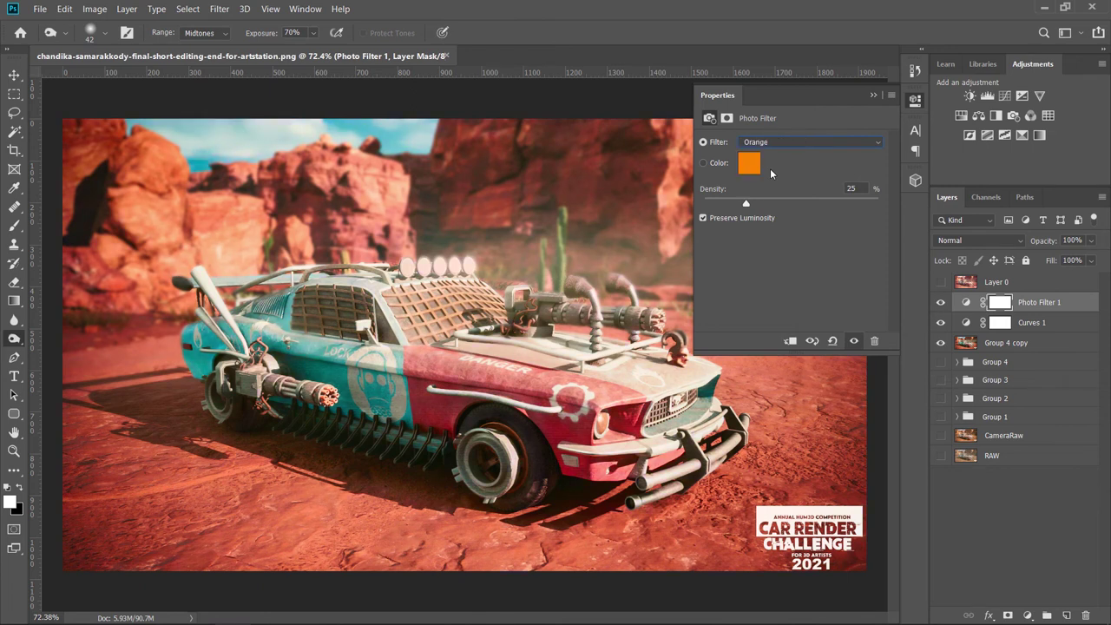
key("Up")
key("Down")
left_click(873, 96)
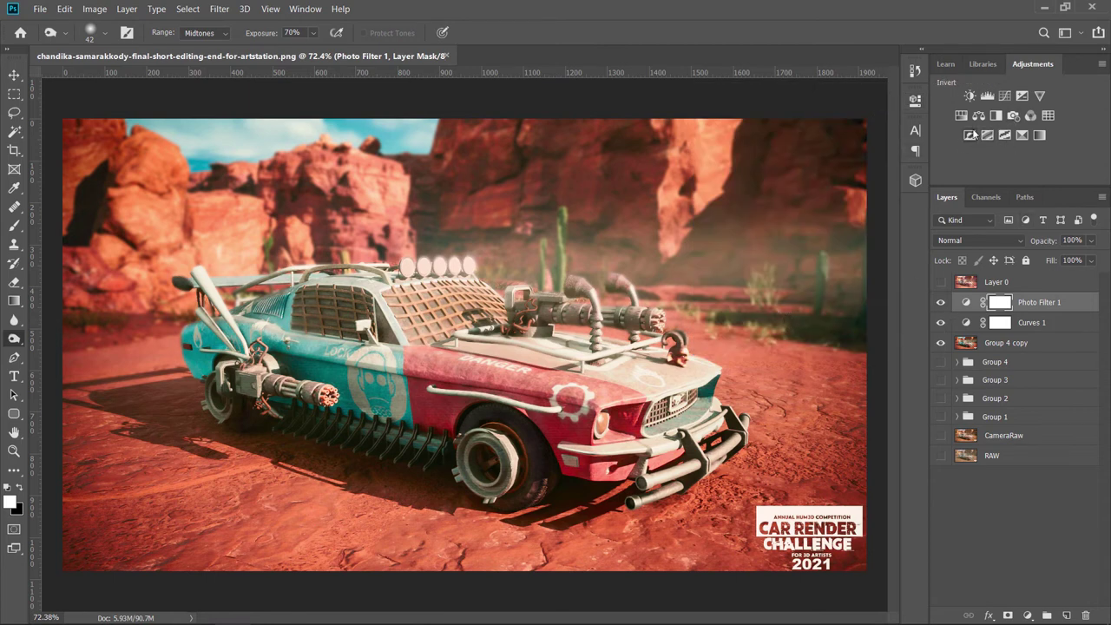
Step: Add a Brightness/Contrast layer with brightness 9 and contrast -7
left_click(970, 96)
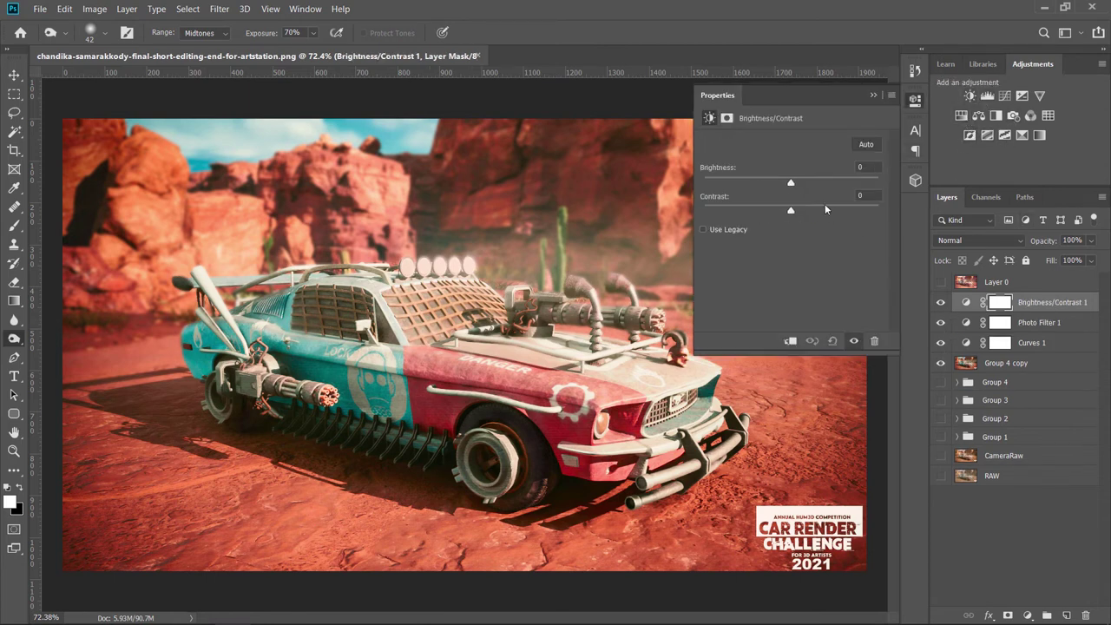
mouse_move(790, 184)
left_mouse_down()
mouse_move(775, 215)
mouse_move(790, 185)
left_mouse_up()
left_click(873, 95)
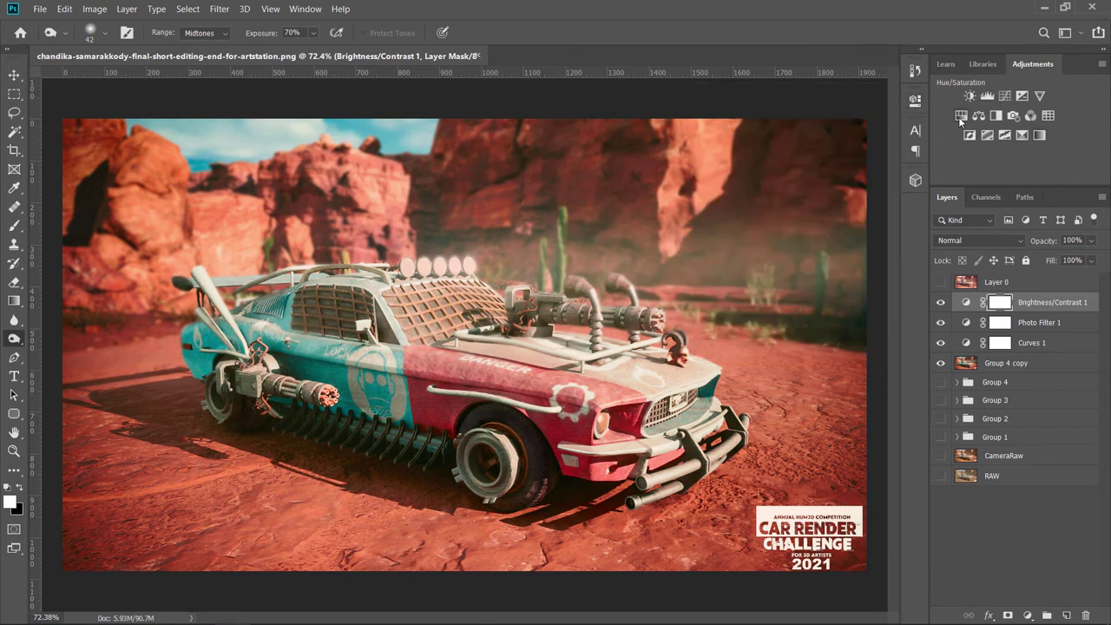
scroll(659, 415, "down", 1)
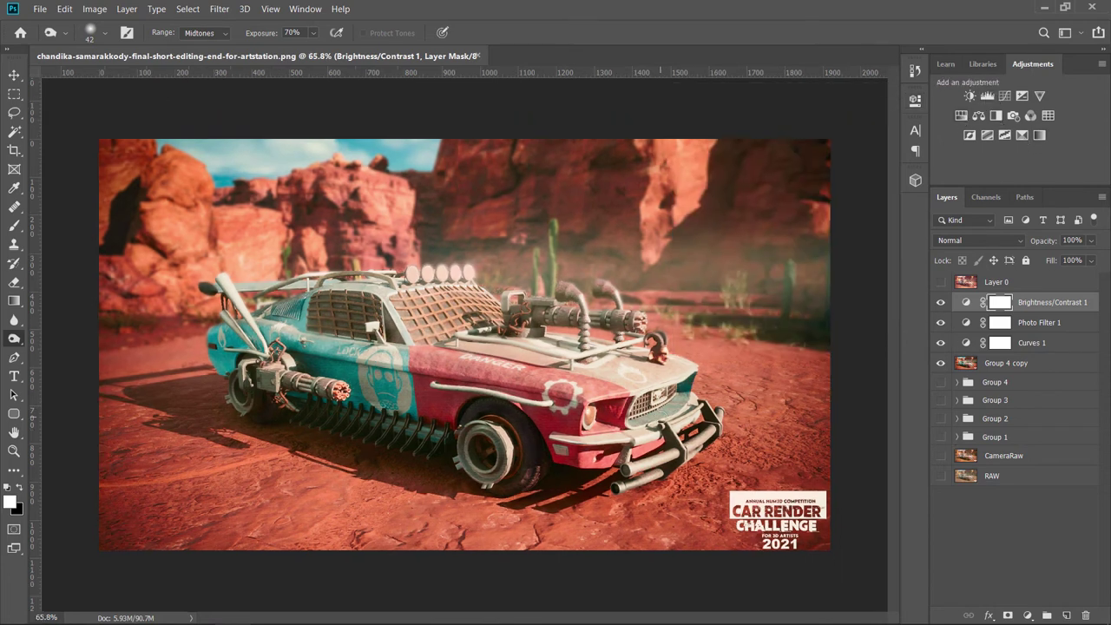
Step: Toggle Layer 0 on and off to compare, leaving its hazy glow visible
left_click(941, 282)
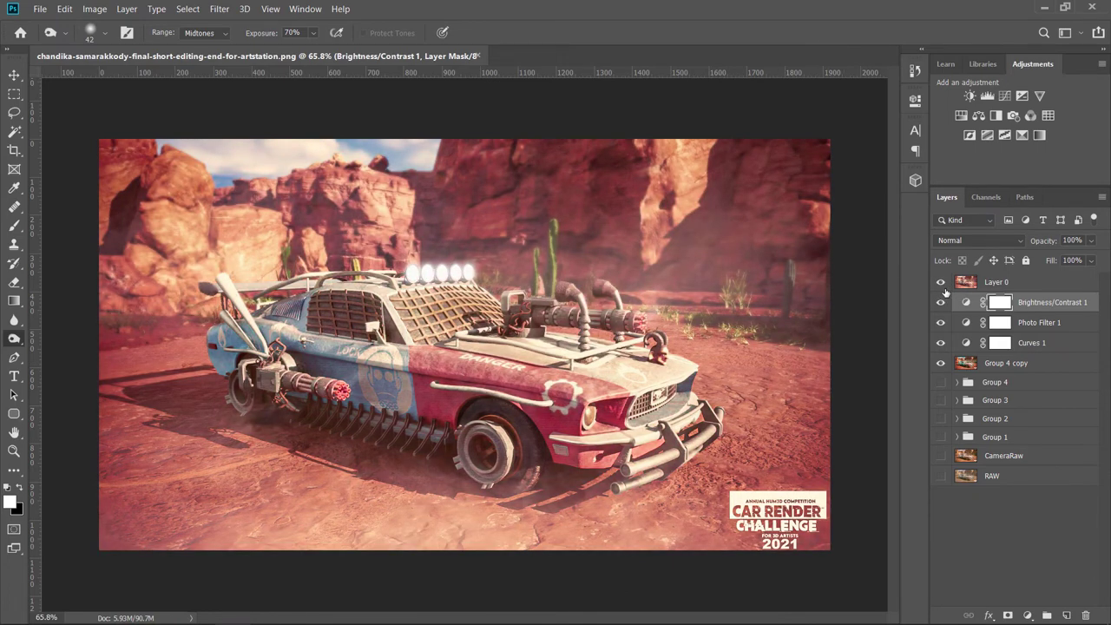
left_click(941, 284)
left_click(941, 283)
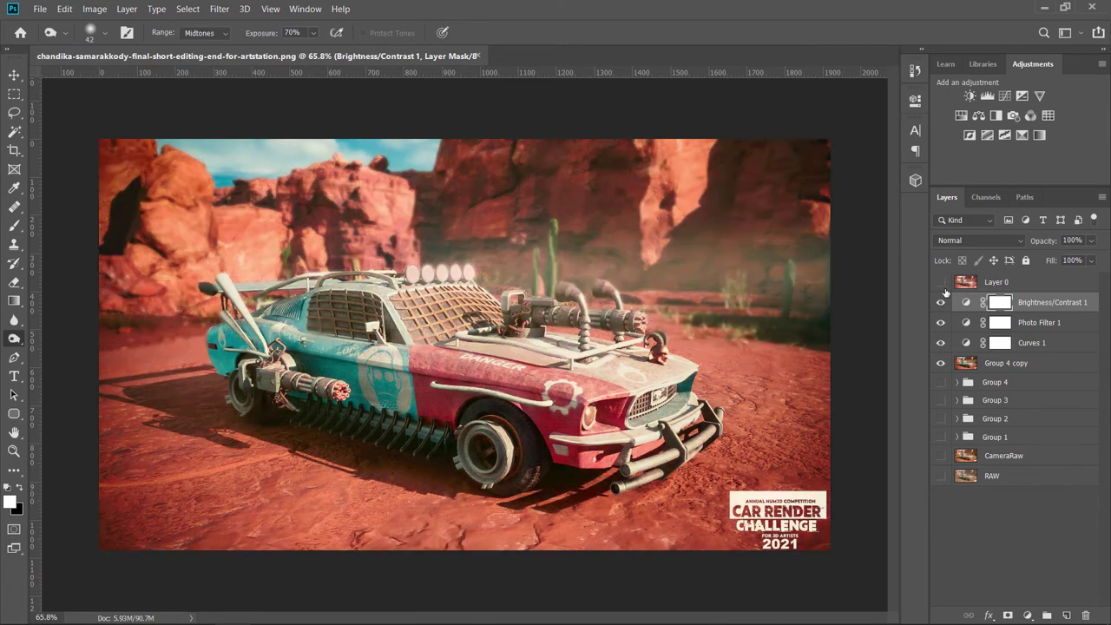
left_click(941, 283)
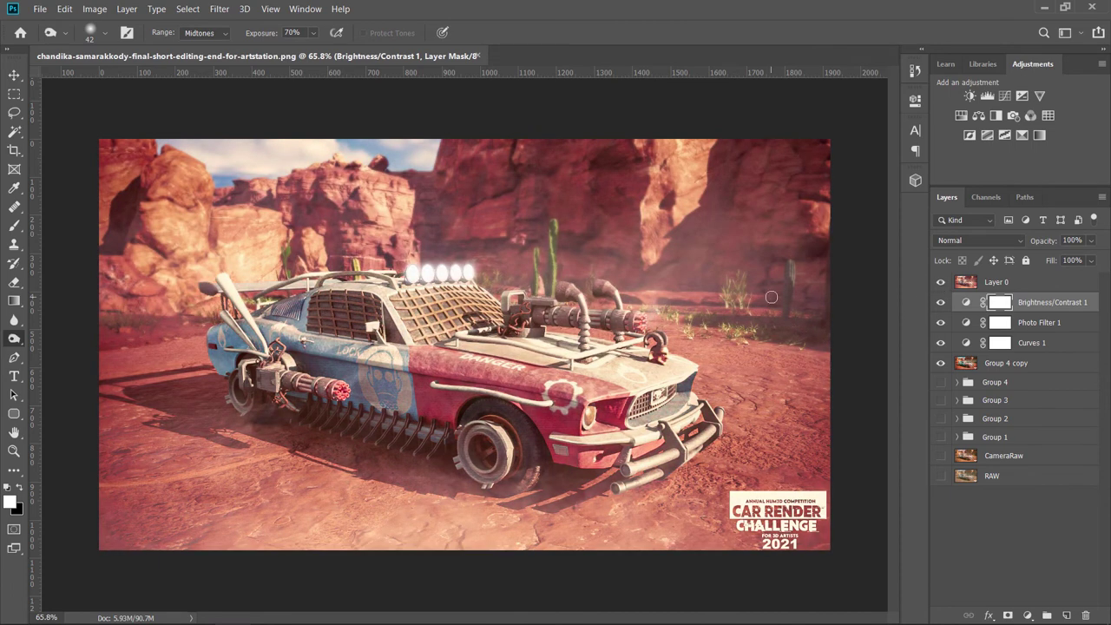
left_click(941, 282)
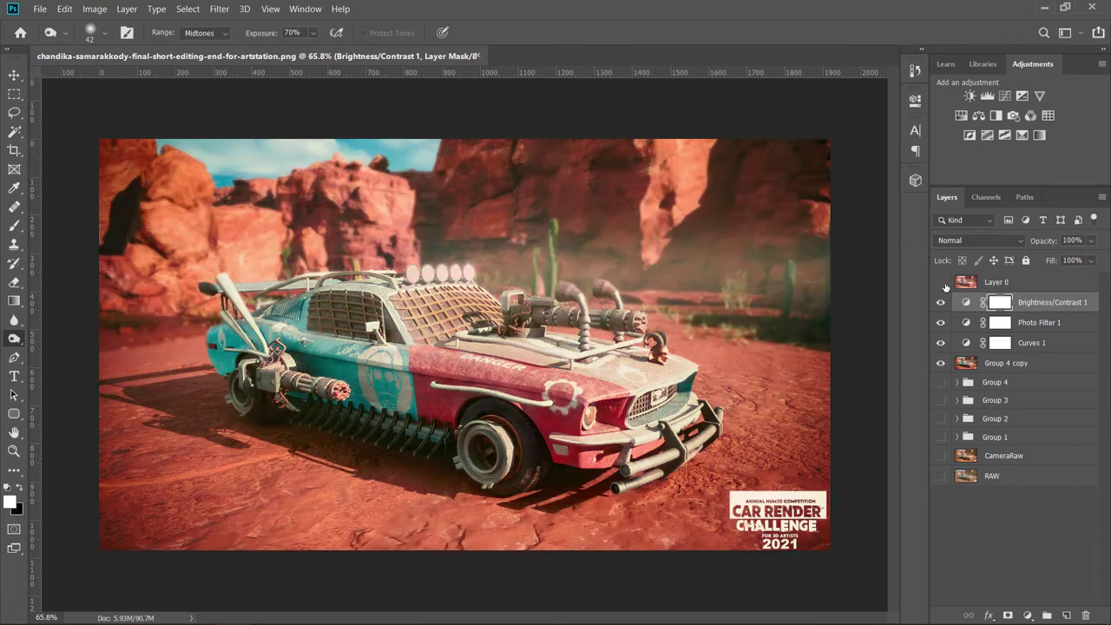
left_click(941, 283)
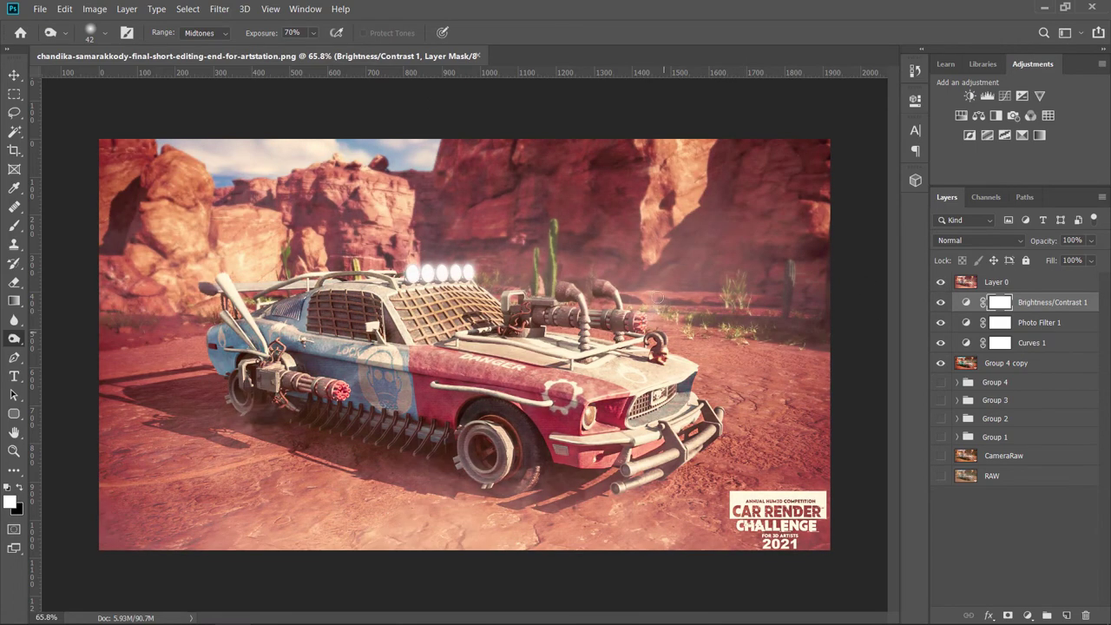
scroll(675, 310, "up", 2)
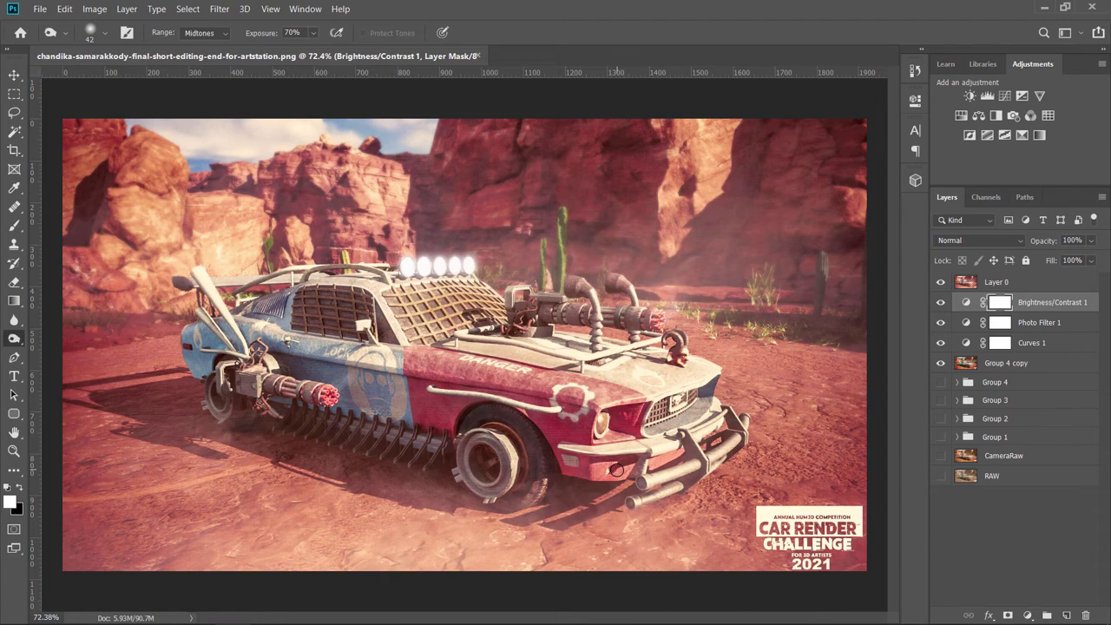
scroll(382, 426, "up", 3)
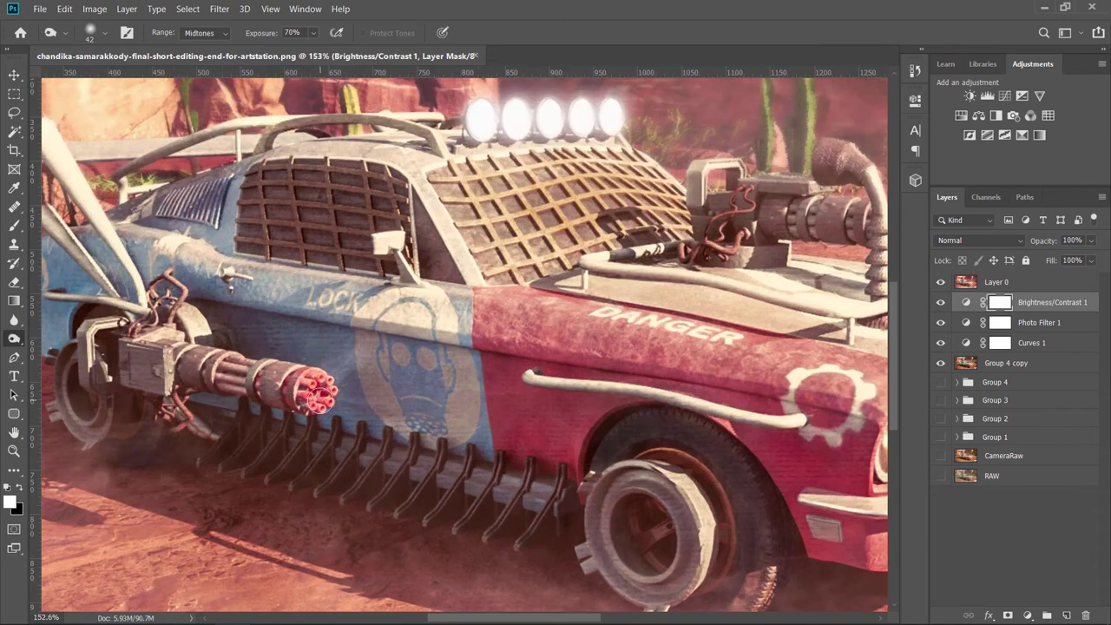
scroll(347, 408, "up", 2)
scroll(340, 402, "up", 1)
scroll(347, 400, "down", 2)
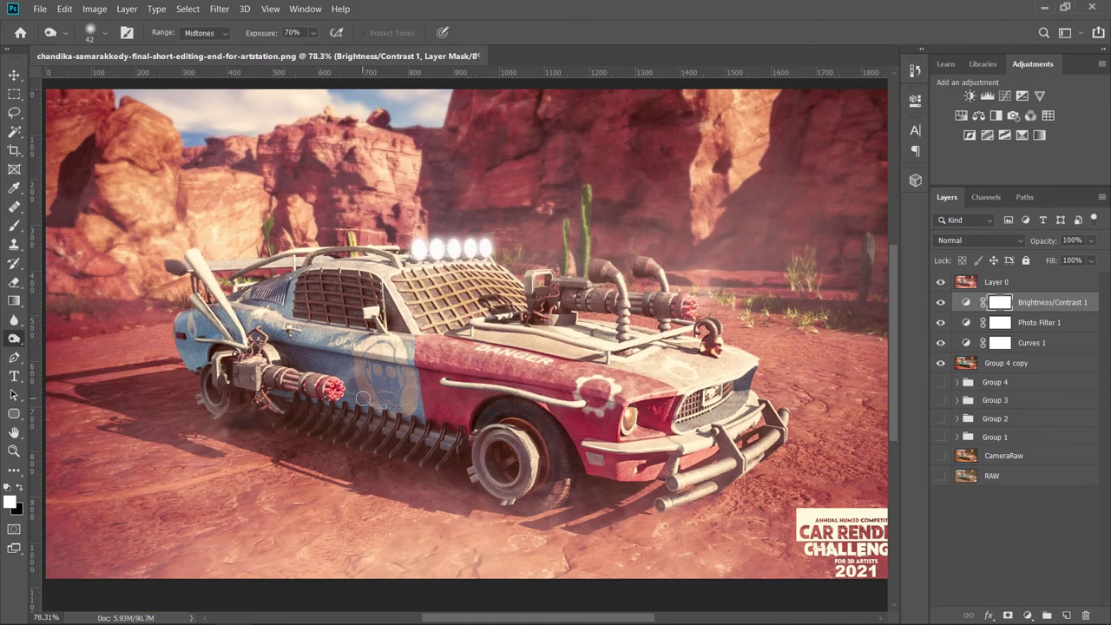
scroll(367, 402, "up", 2)
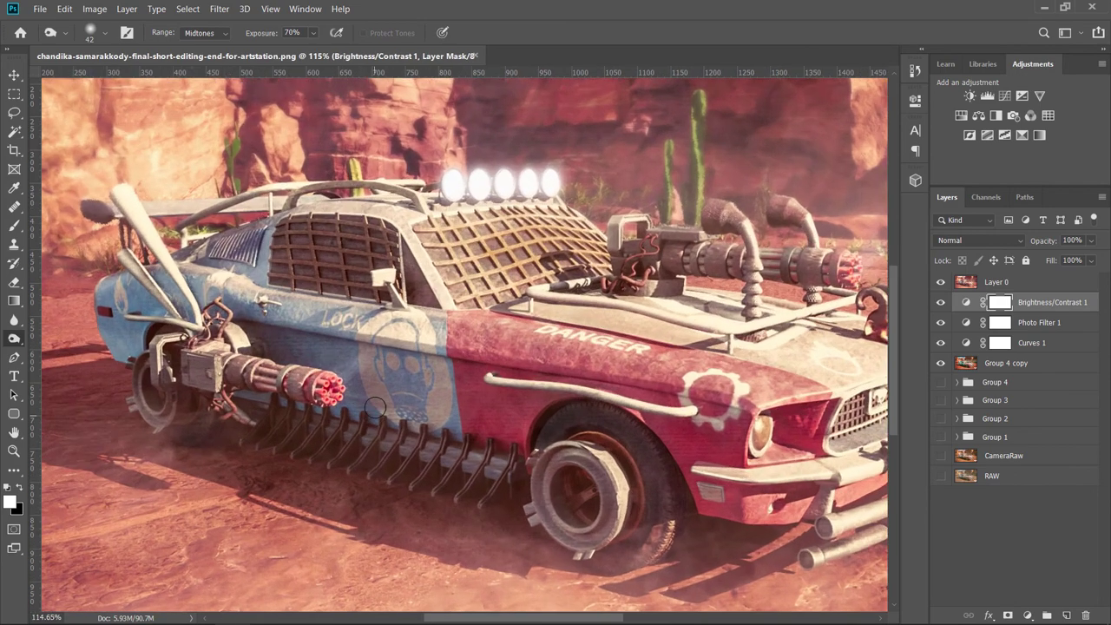
scroll(356, 388, "up", 2)
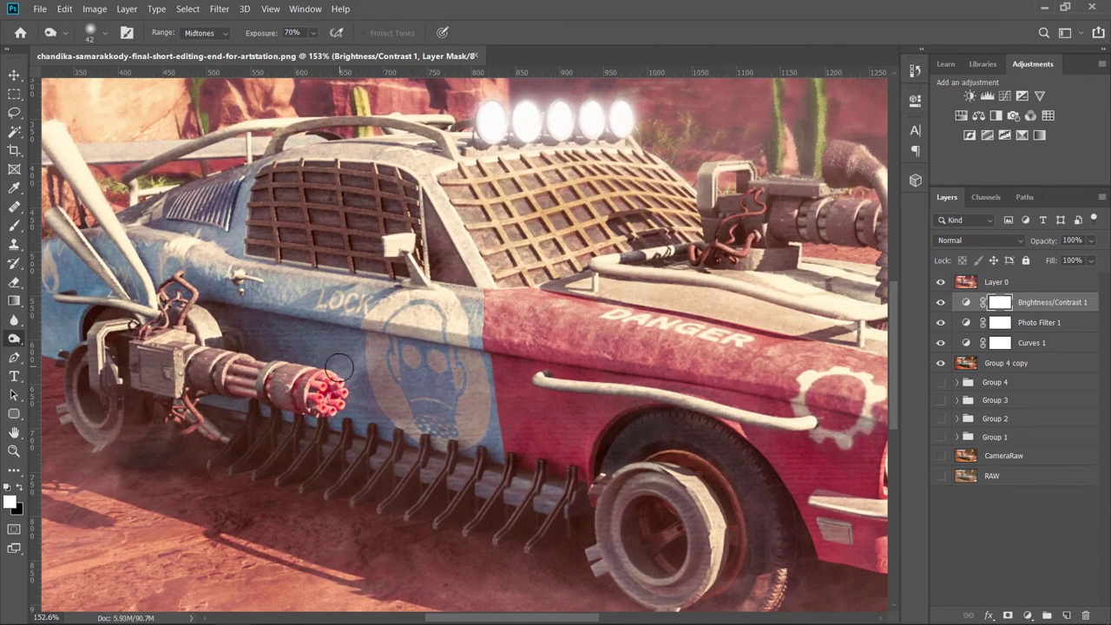
scroll(371, 365, "down", 2)
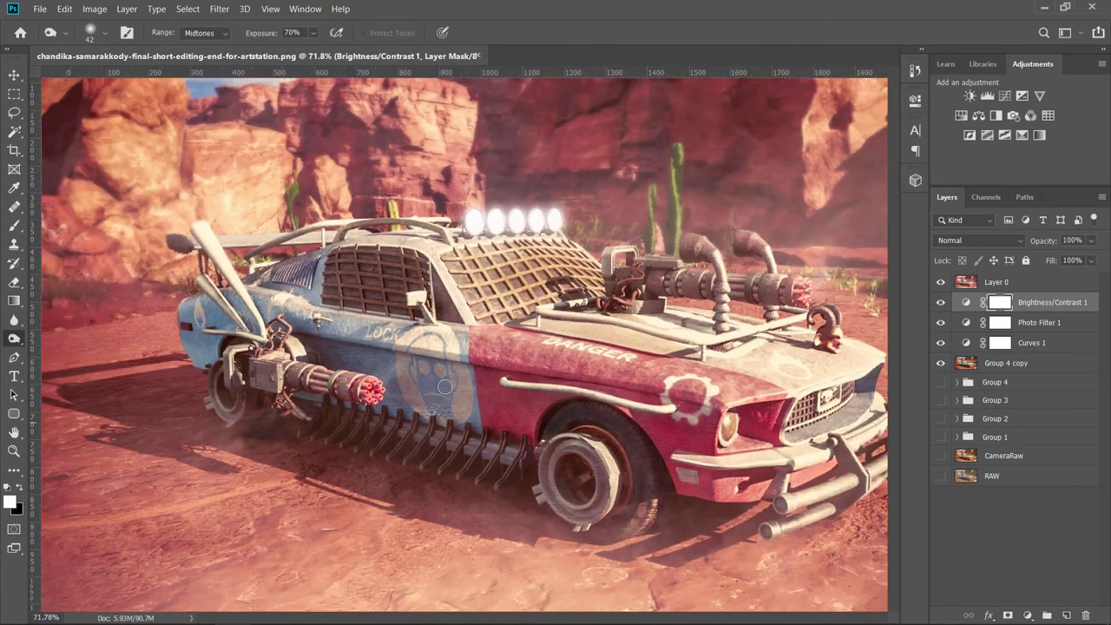
scroll(371, 365, "down", 4)
scroll(372, 365, "up", 2)
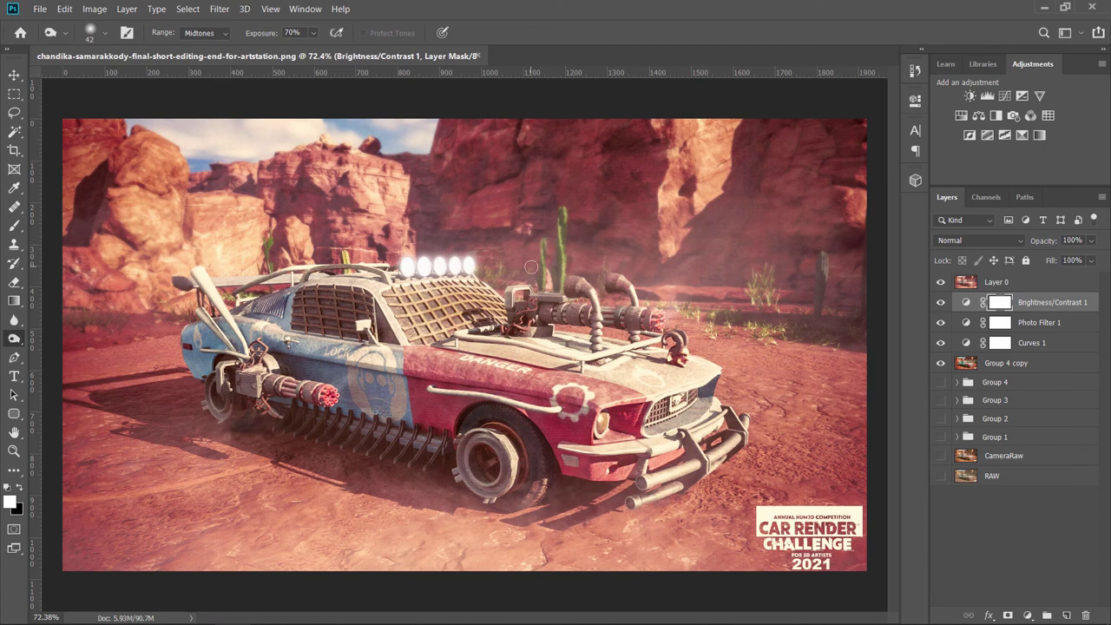
left_click(40, 9)
mouse_move(54, 196)
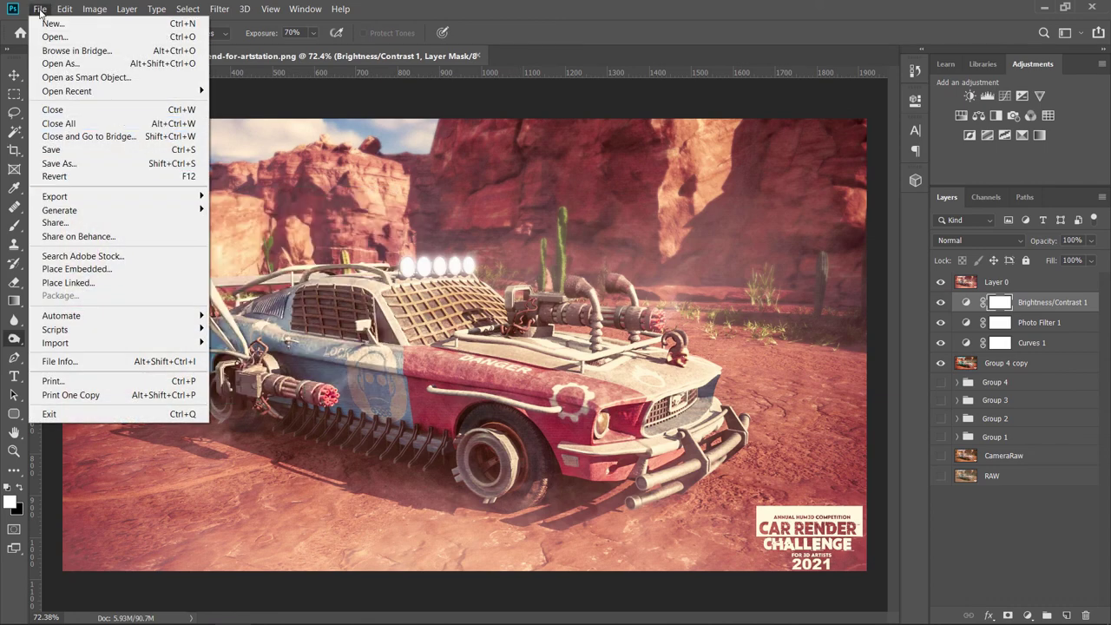
left_click(54, 164)
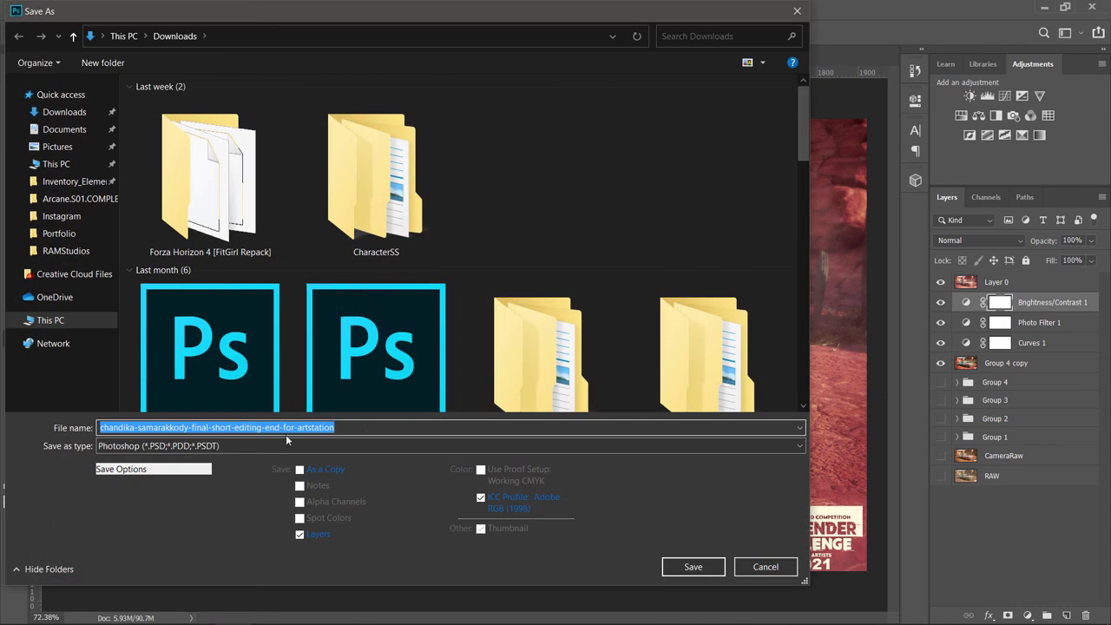
left_click(797, 13)
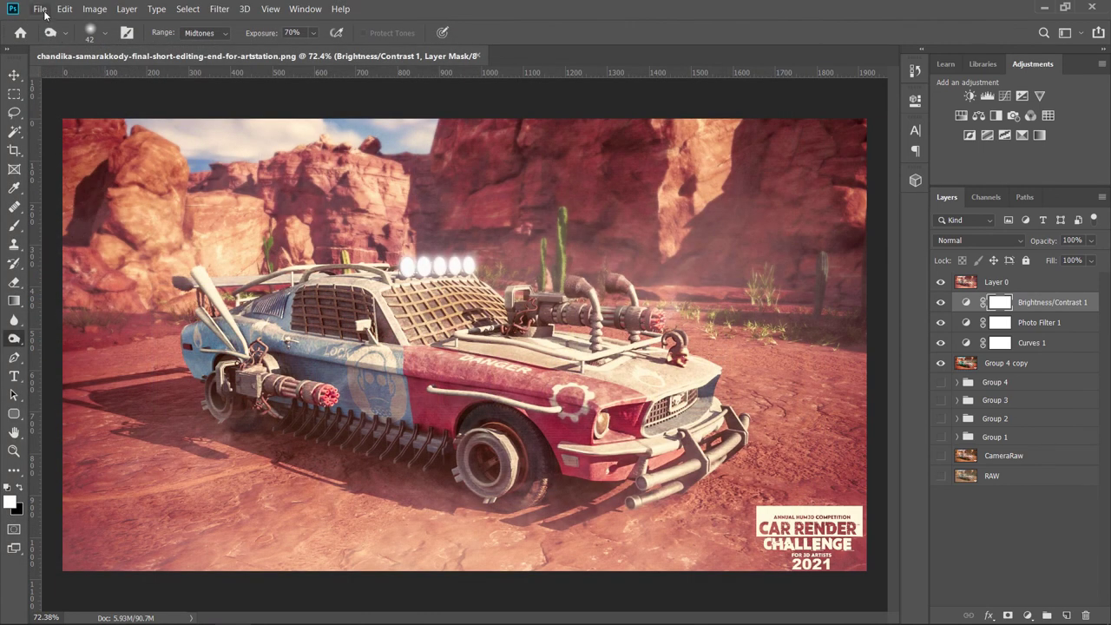
left_click(43, 11)
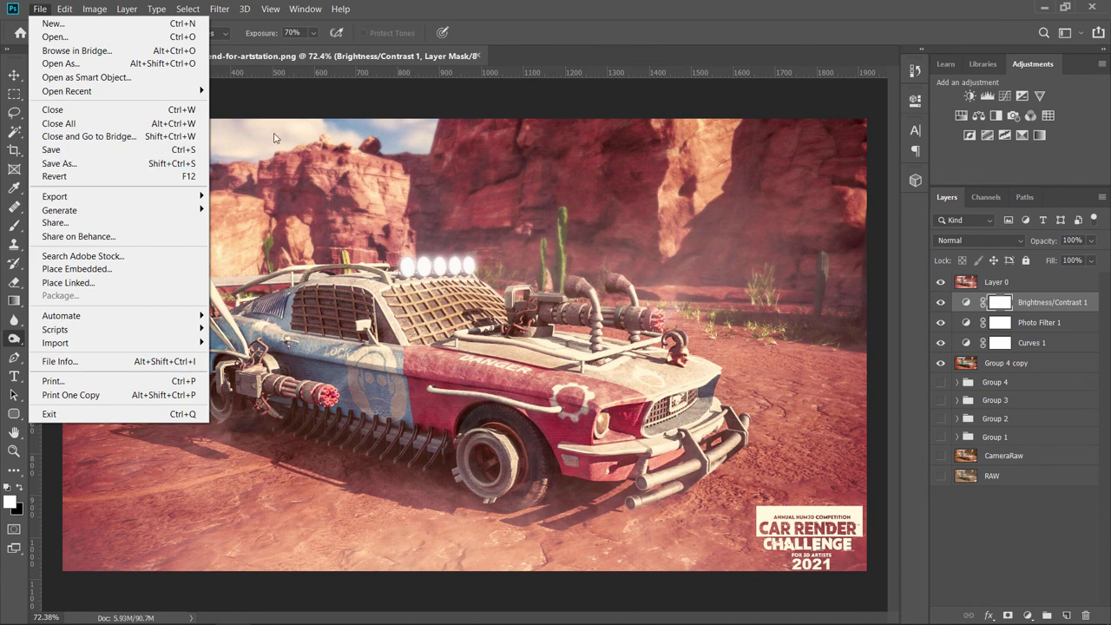
left_click(476, 6)
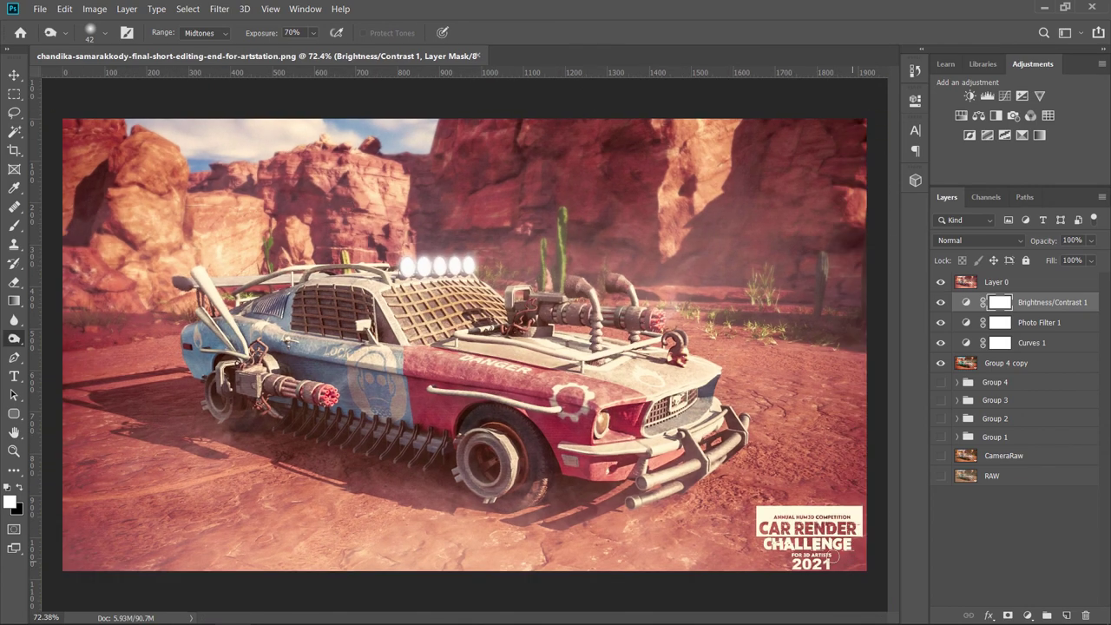
scroll(836, 564, "down", 2)
scroll(738, 521, "up", 1)
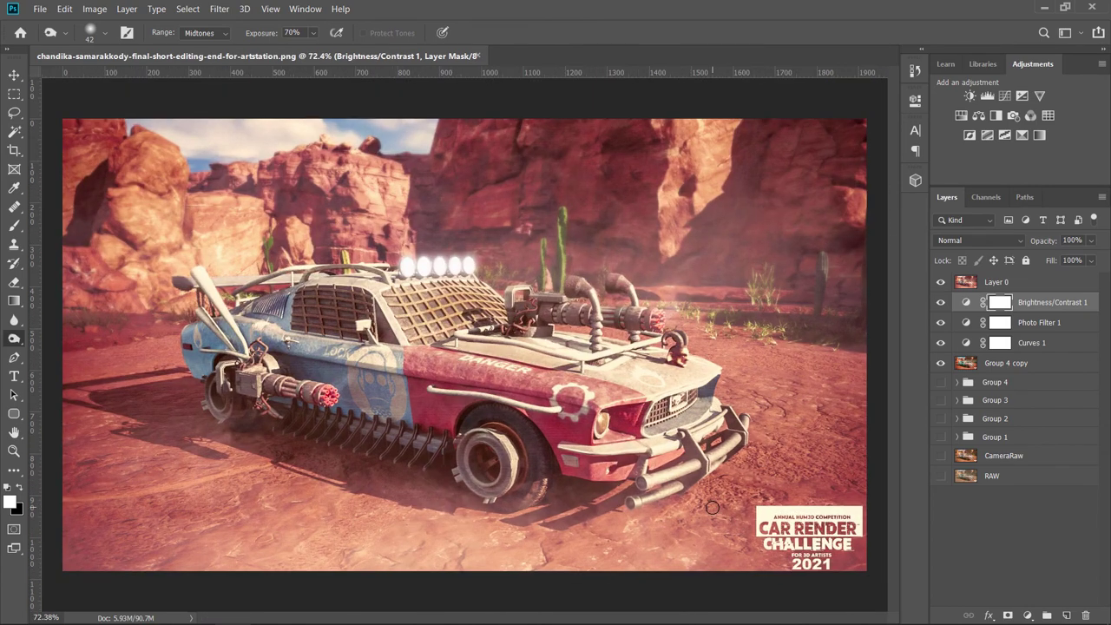